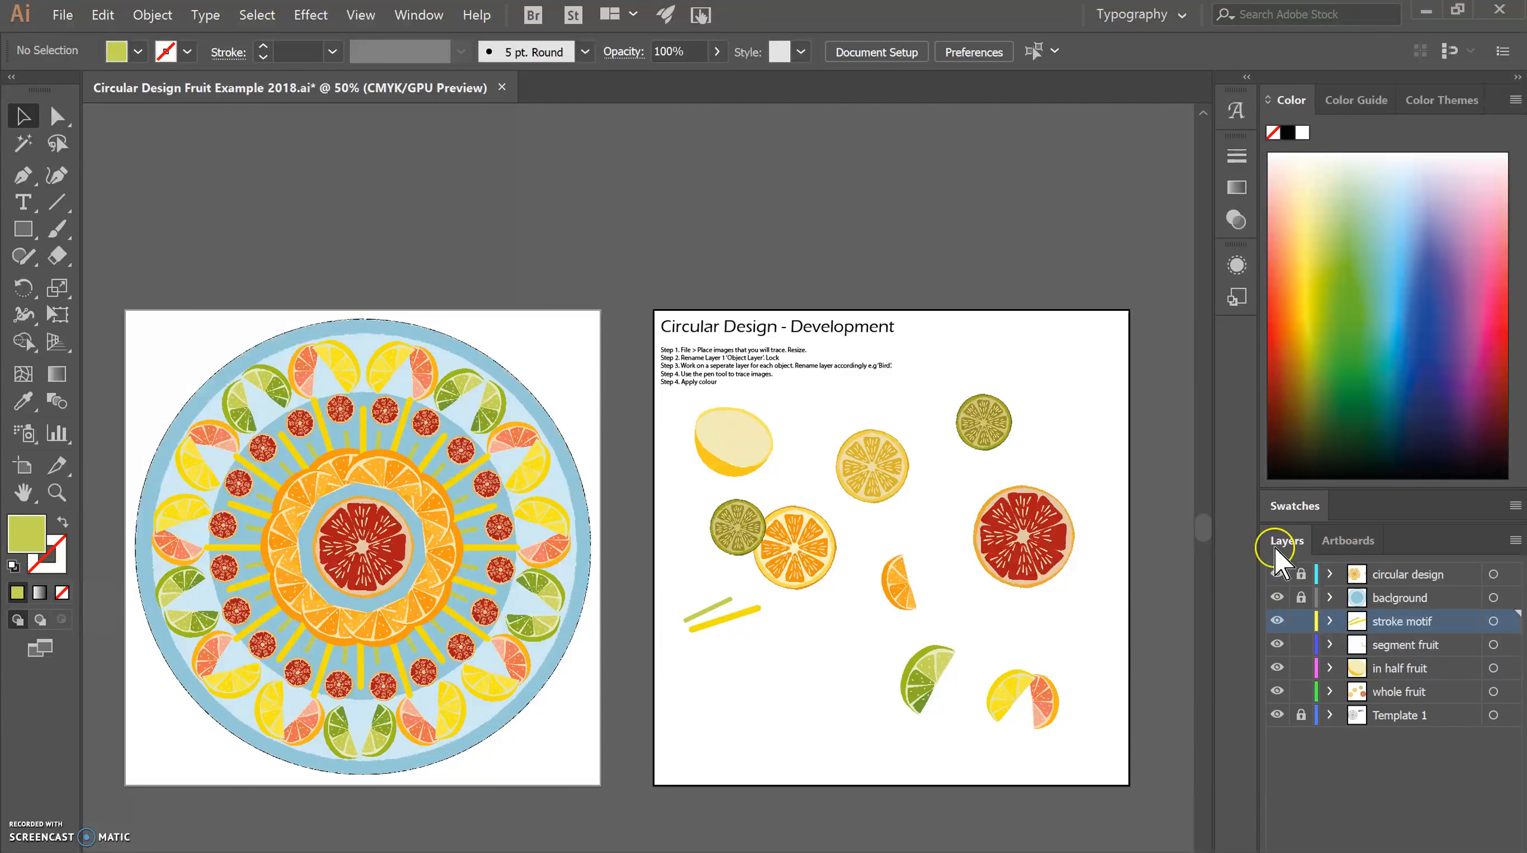
# Hide every layer except Template 1 and make Template 1 the active layer.
pyautogui.click(428, 17)
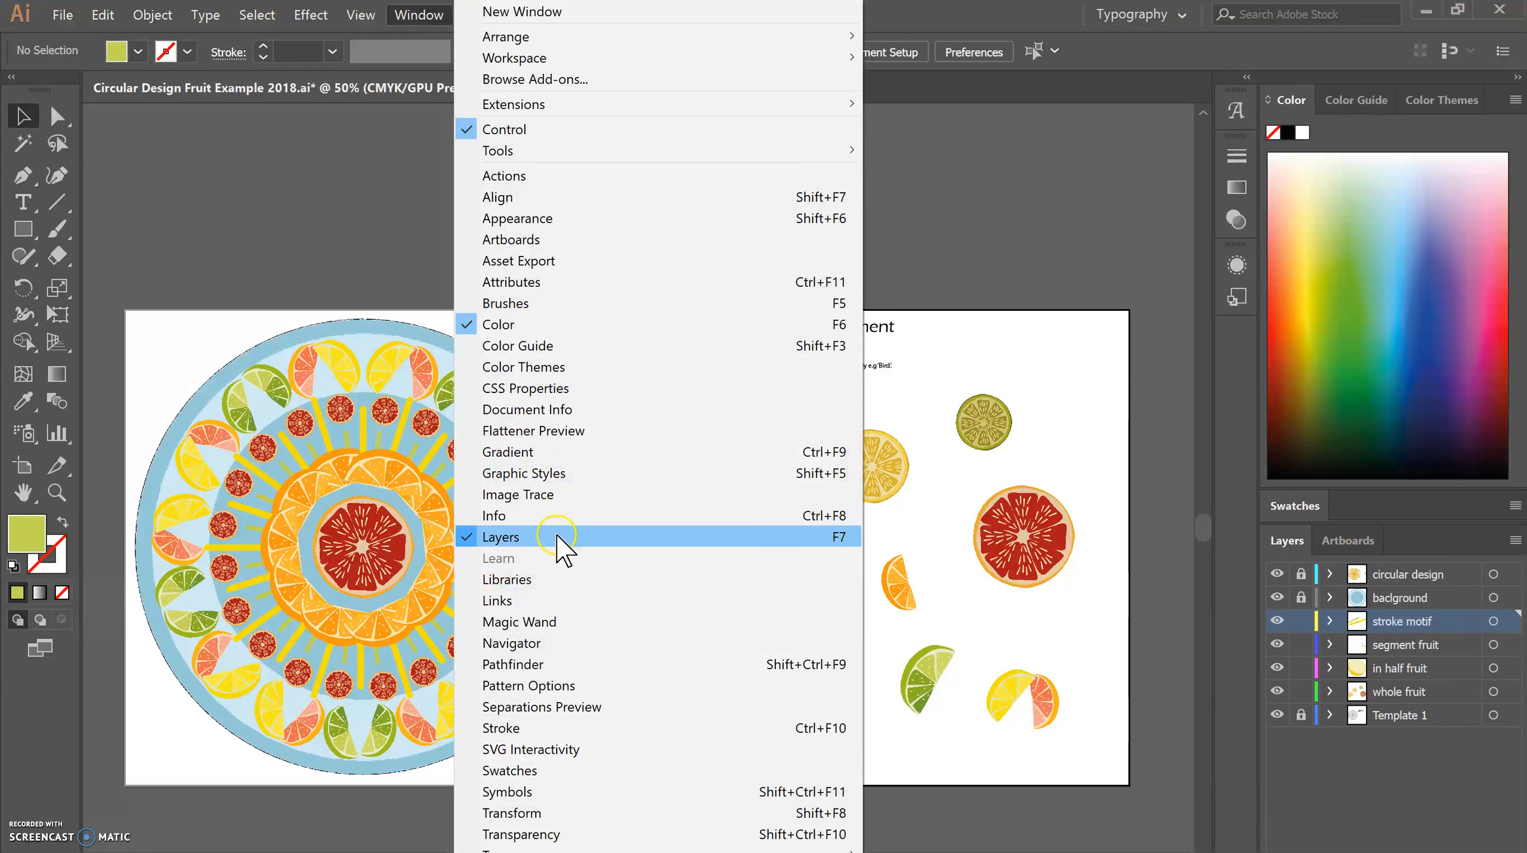
pyautogui.click(1072, 162)
pyautogui.click(1282, 689)
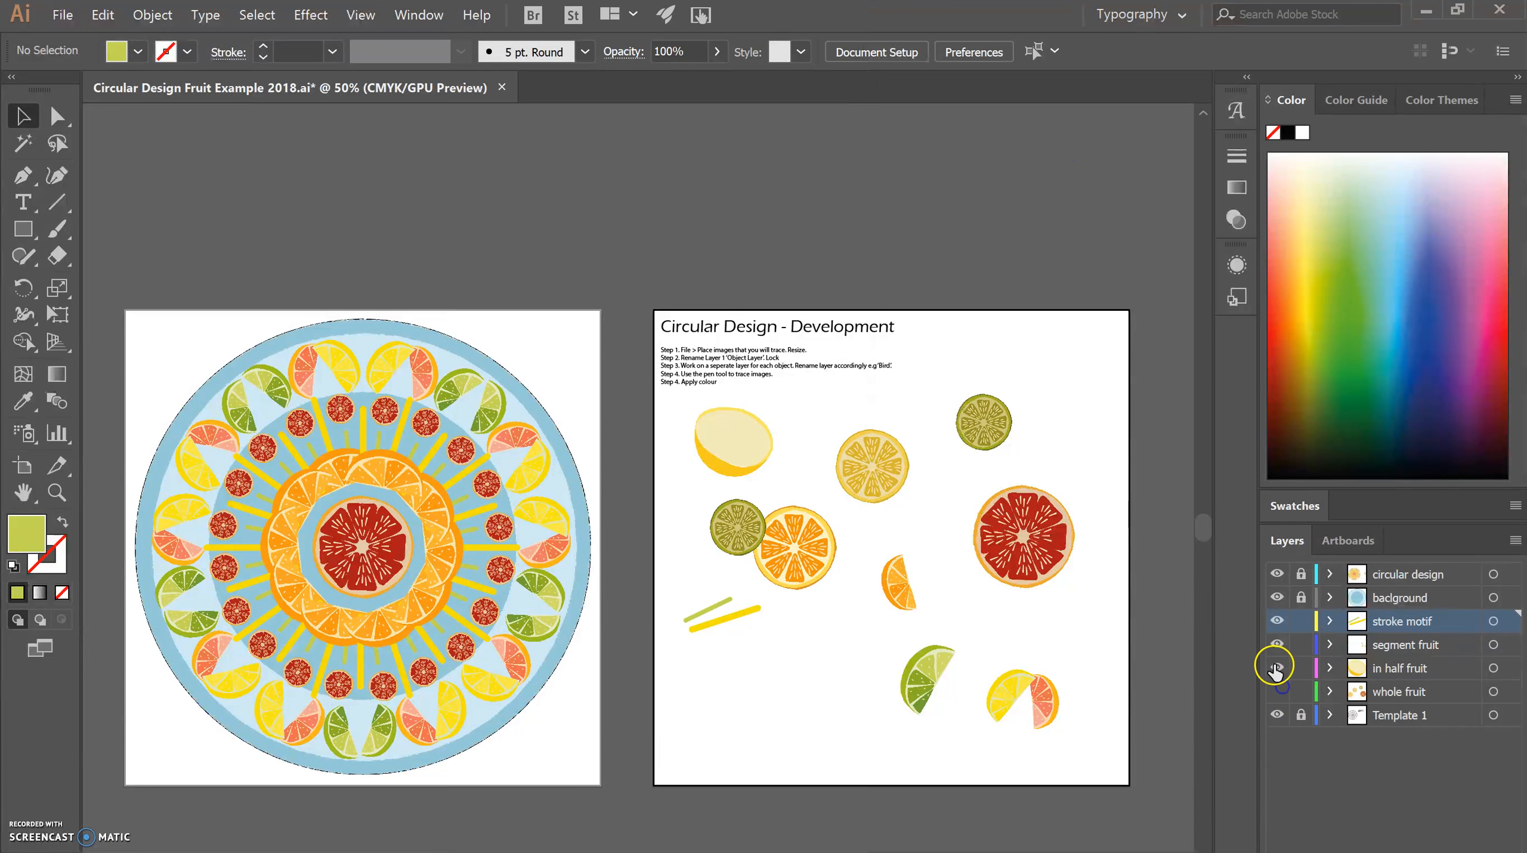
pyautogui.click(1276, 668)
pyautogui.click(1276, 644)
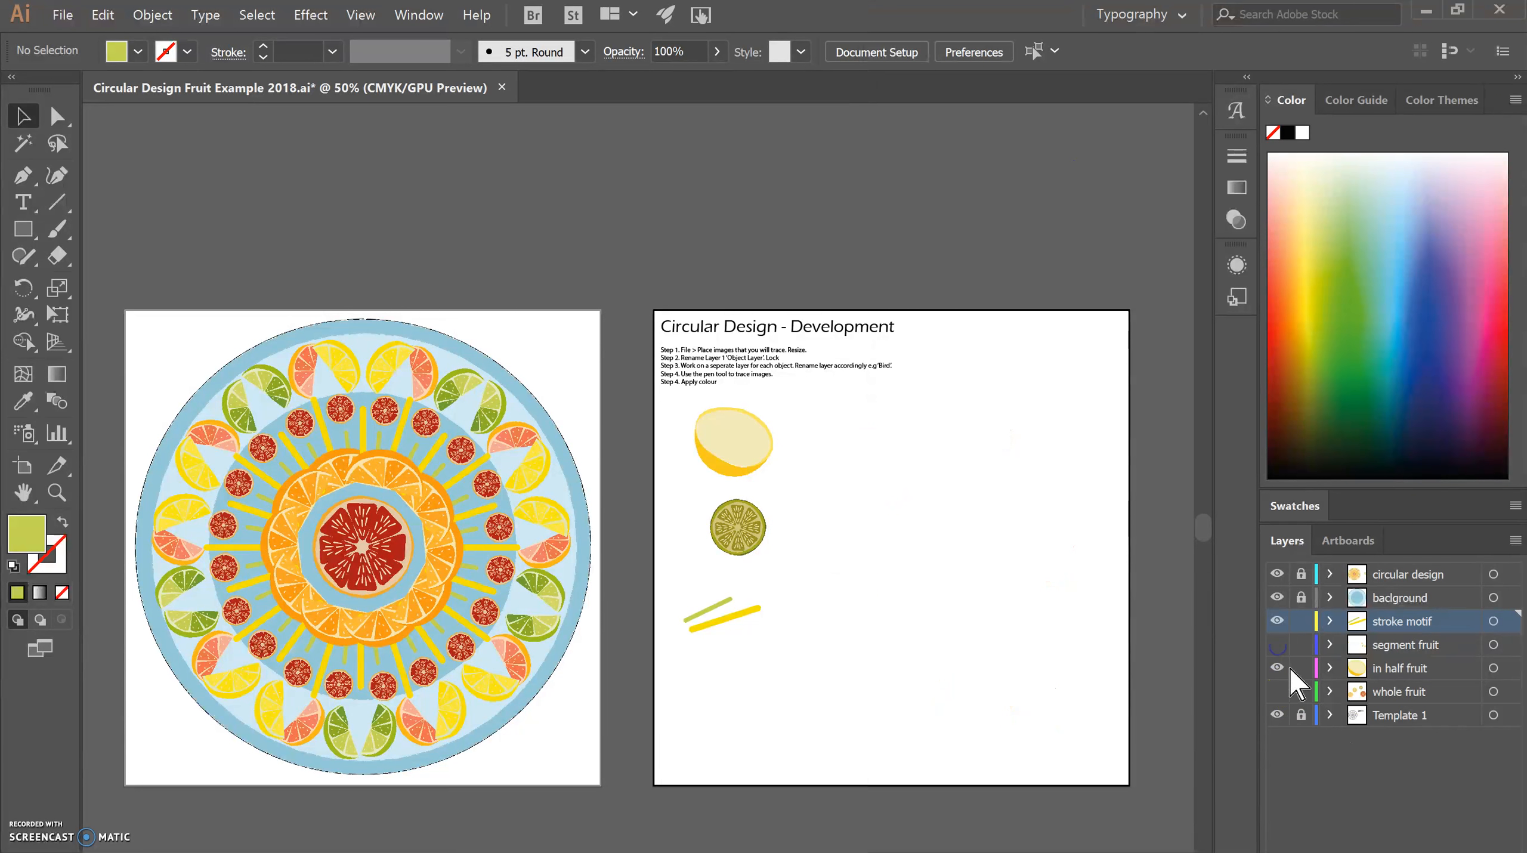
pyautogui.click(1277, 620)
pyautogui.click(1277, 597)
pyautogui.click(1278, 574)
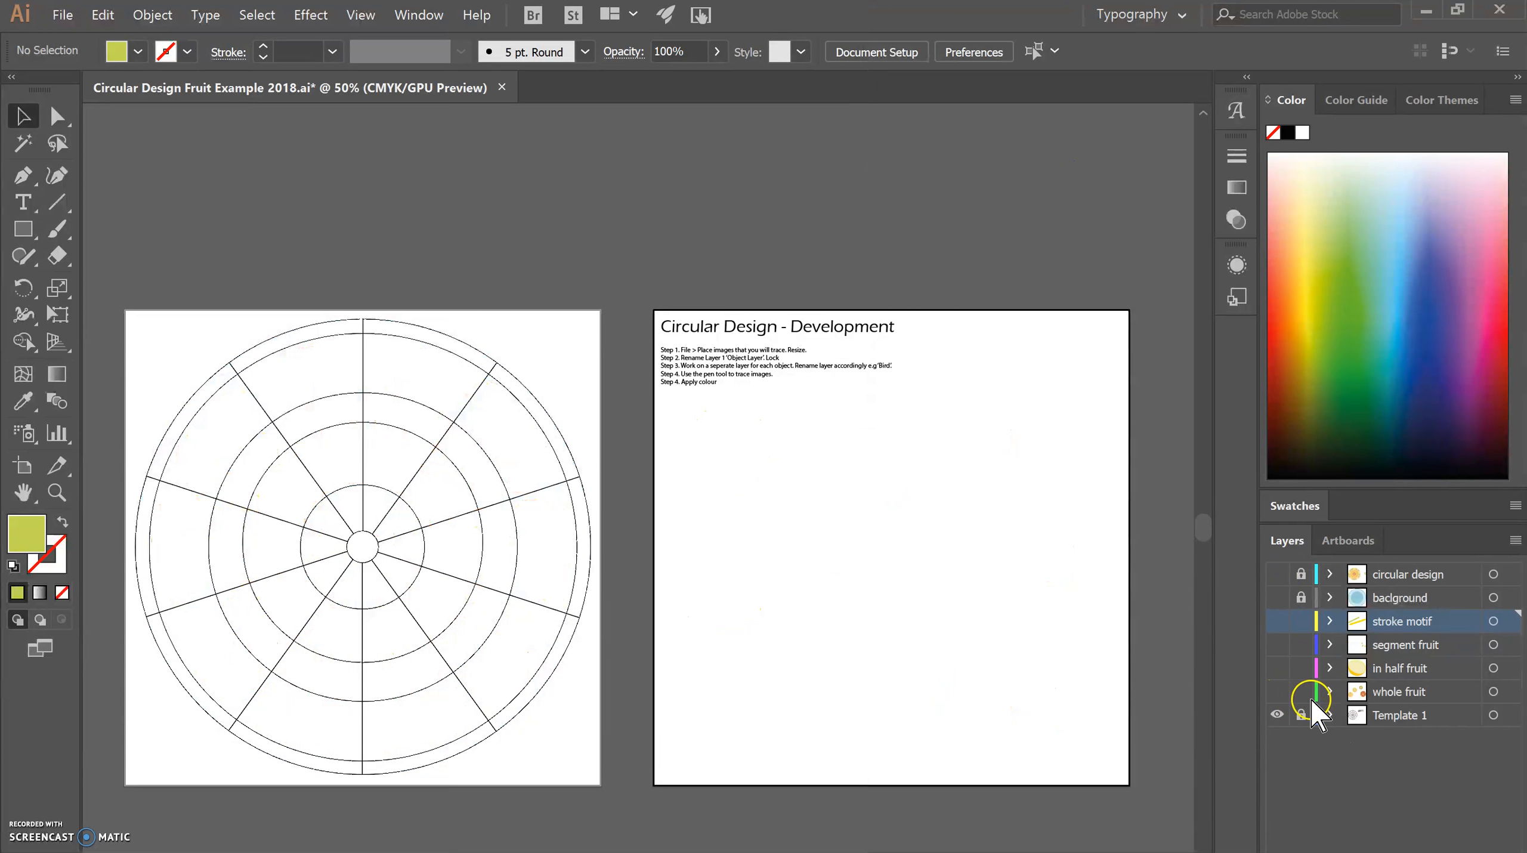
pyautogui.click(1388, 720)
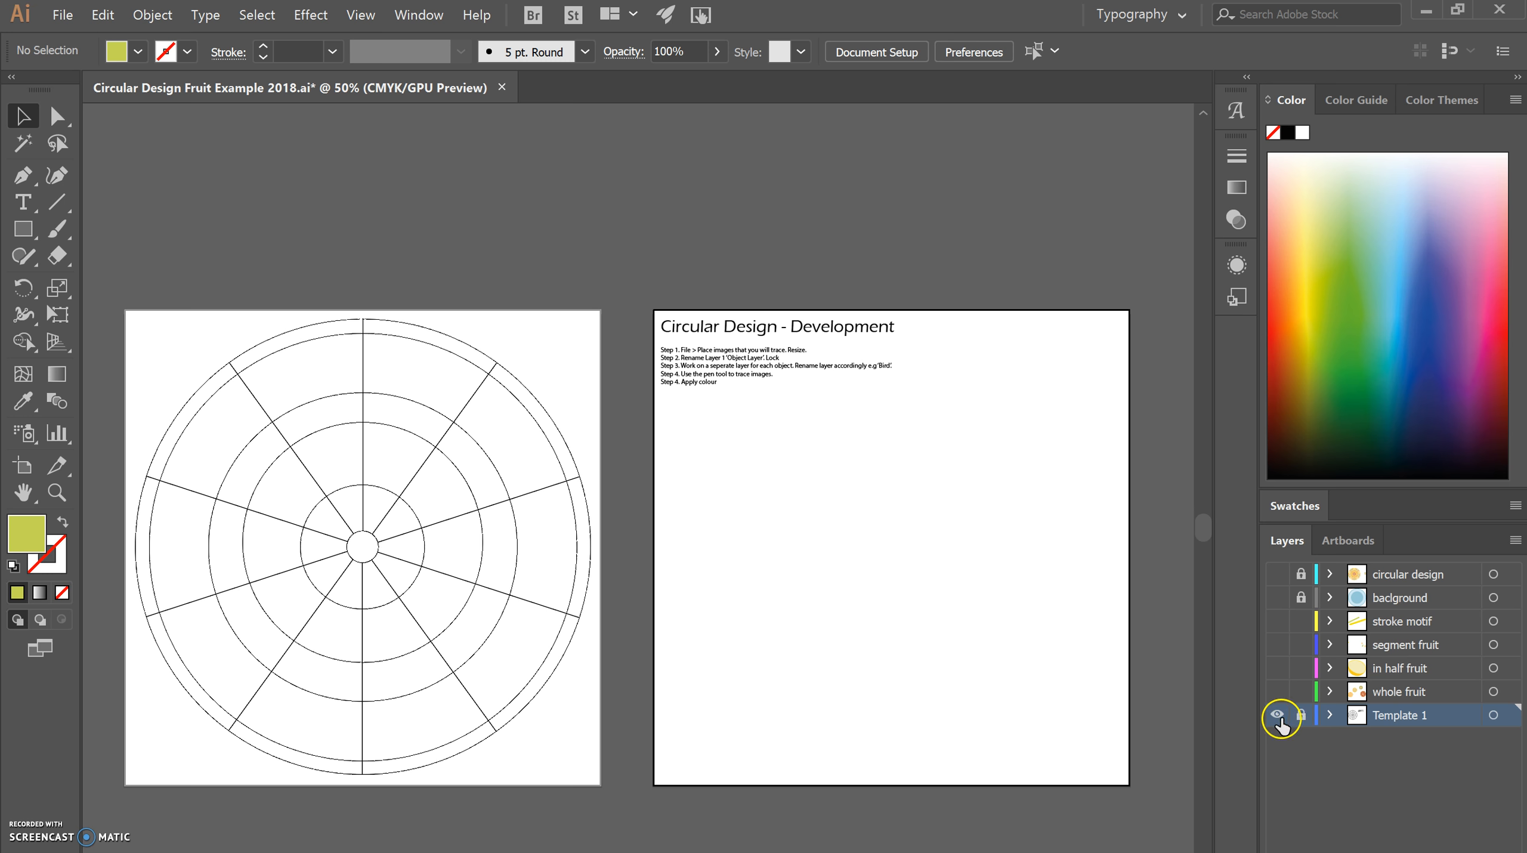
# Show the whole fruit, in half fruit, segment fruit and stroke motif layers.
pyautogui.click(1278, 692)
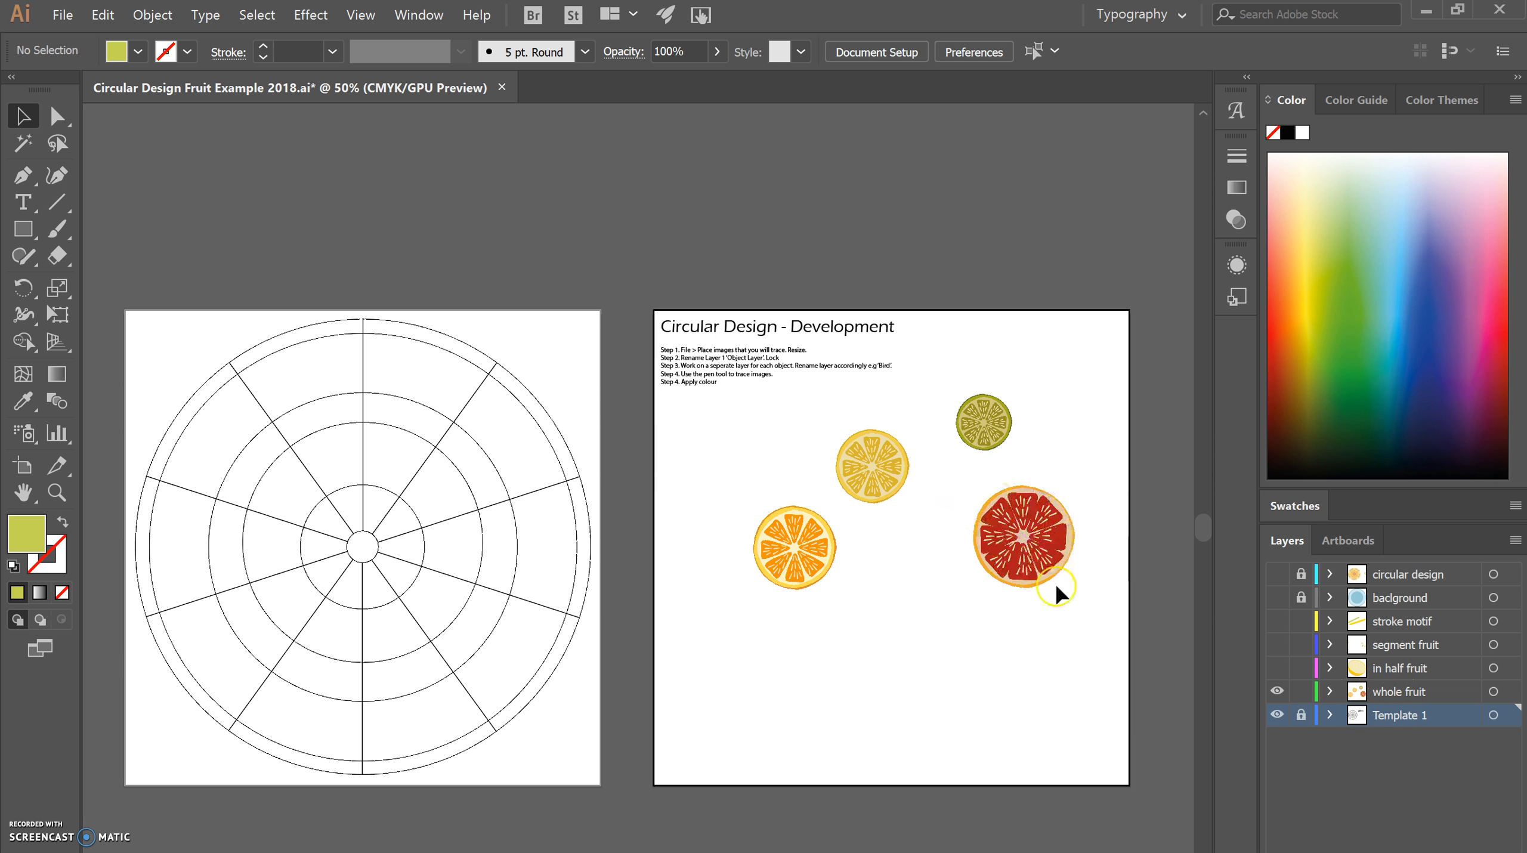
pyautogui.click(1277, 668)
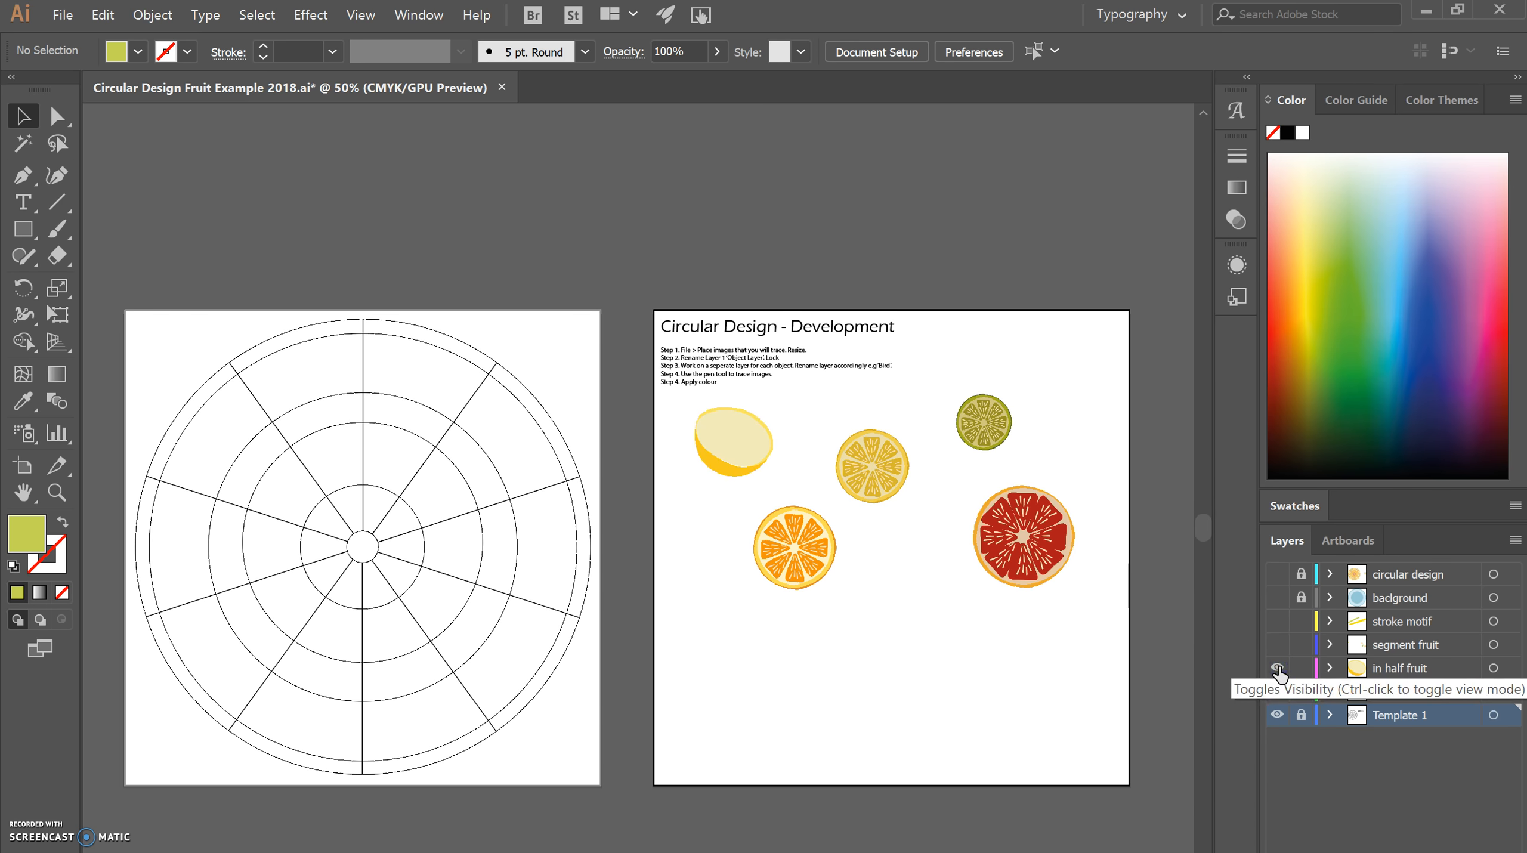
pyautogui.click(1277, 645)
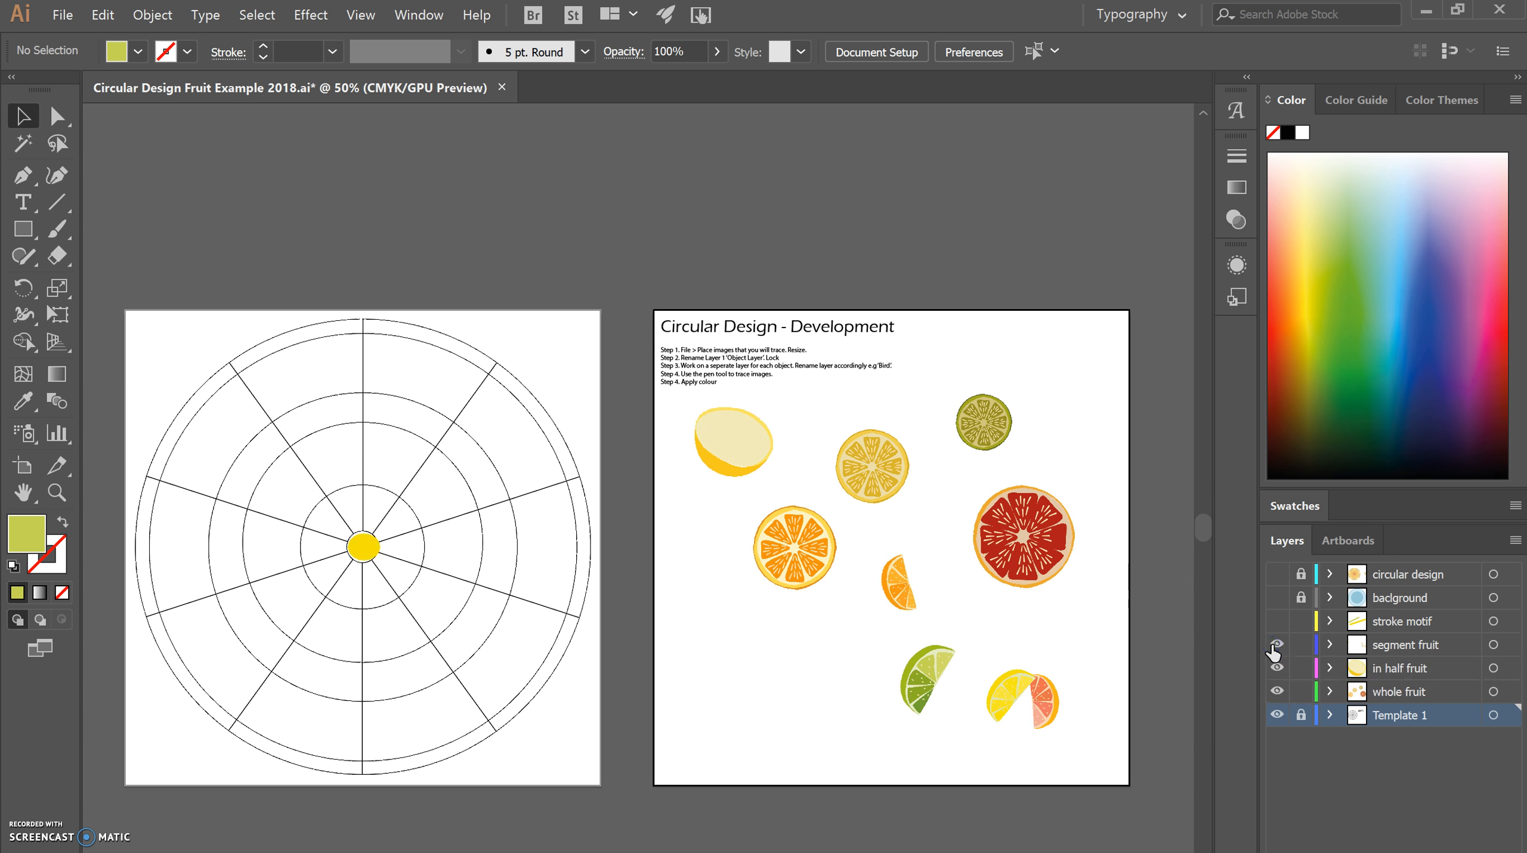
pyautogui.click(1277, 621)
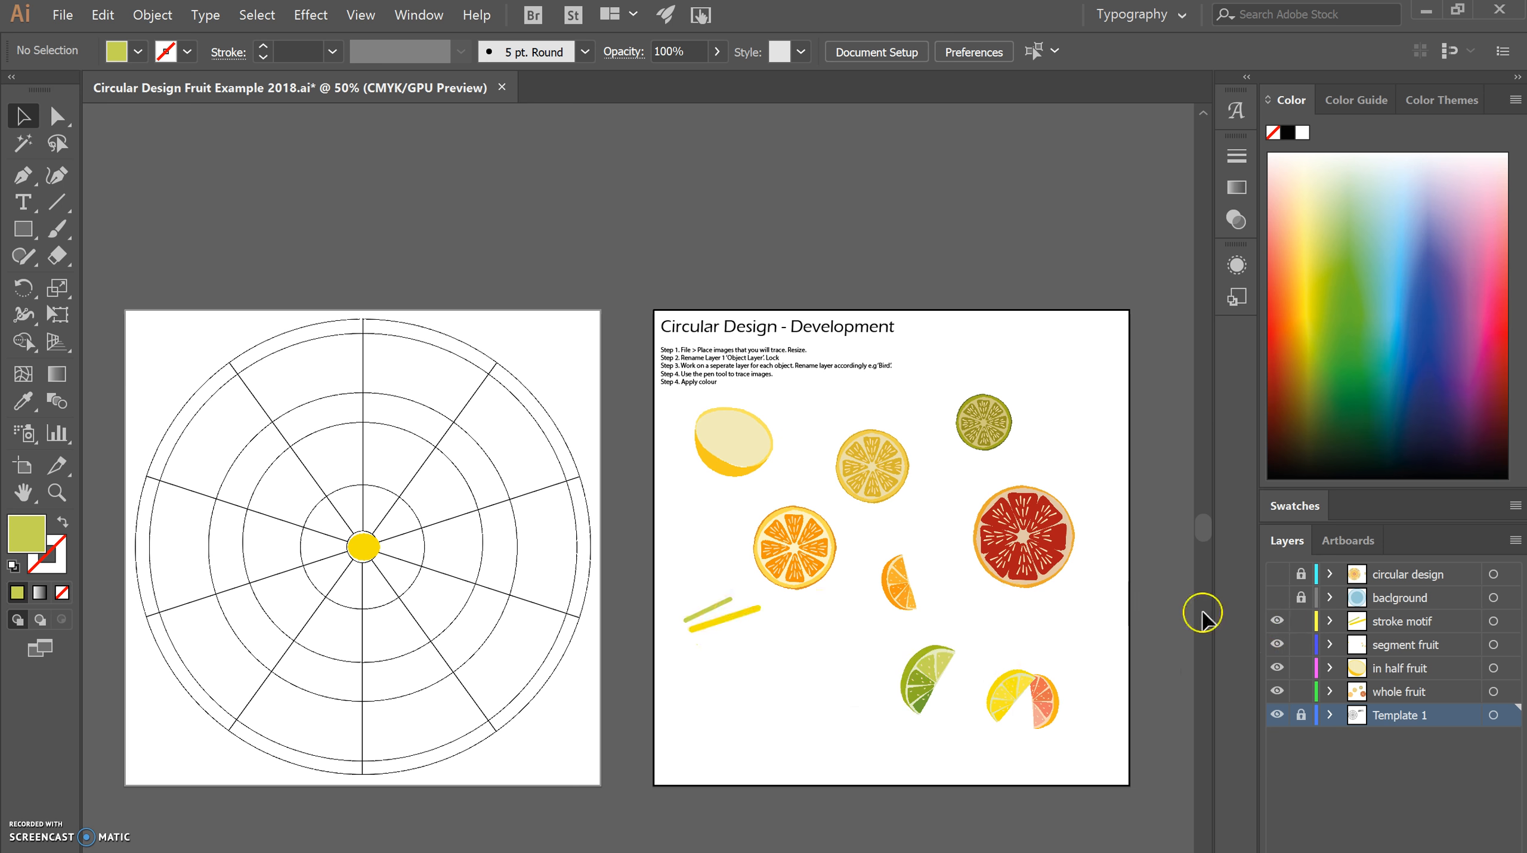
# Show the baclground and circular design layers to view the complete design, and hide both again.
pyautogui.click(1278, 598)
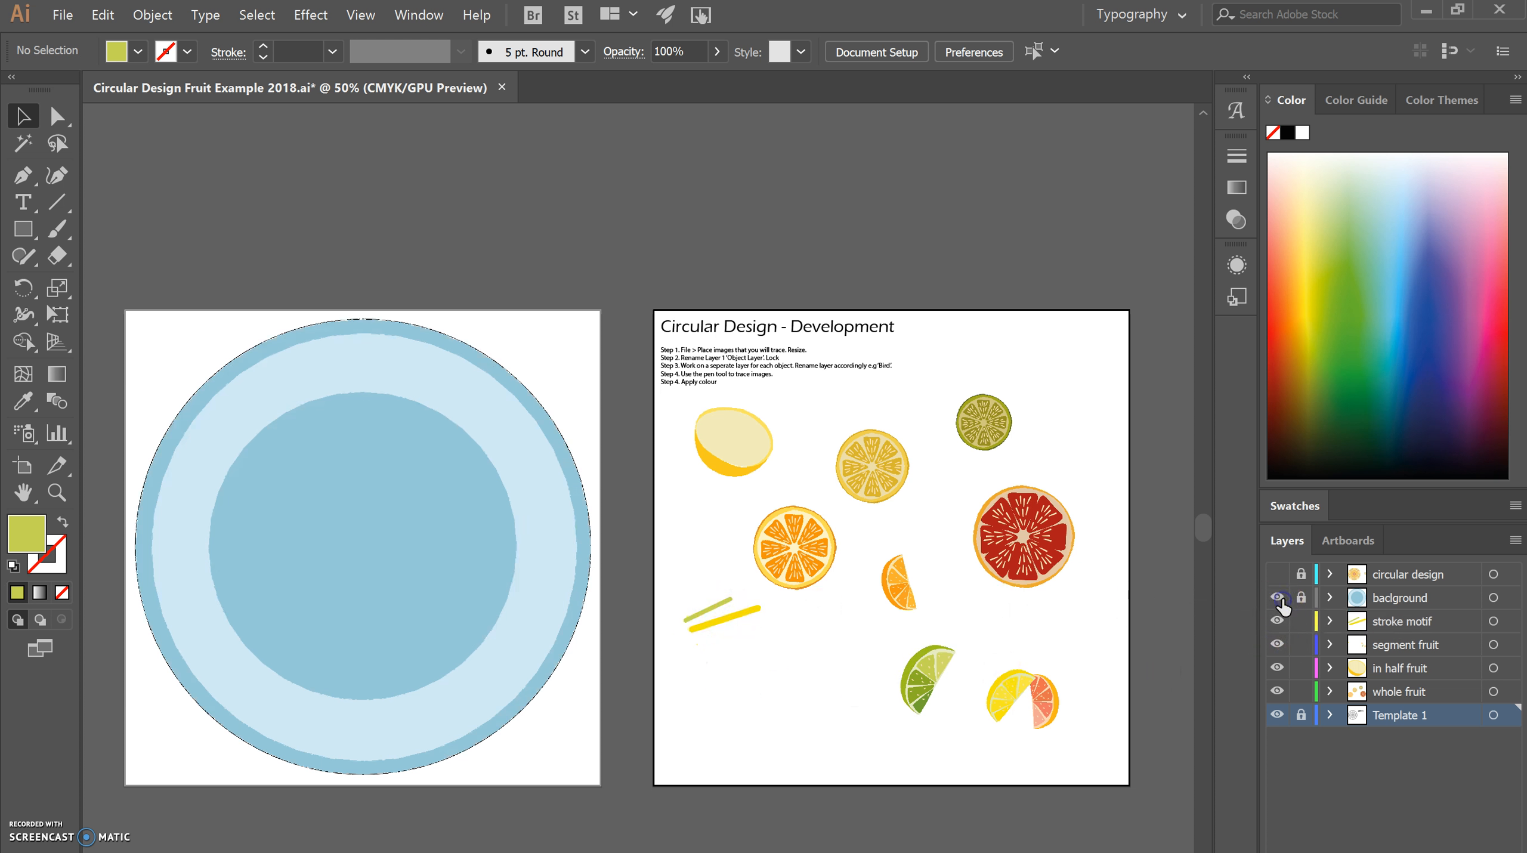
pyautogui.click(1278, 575)
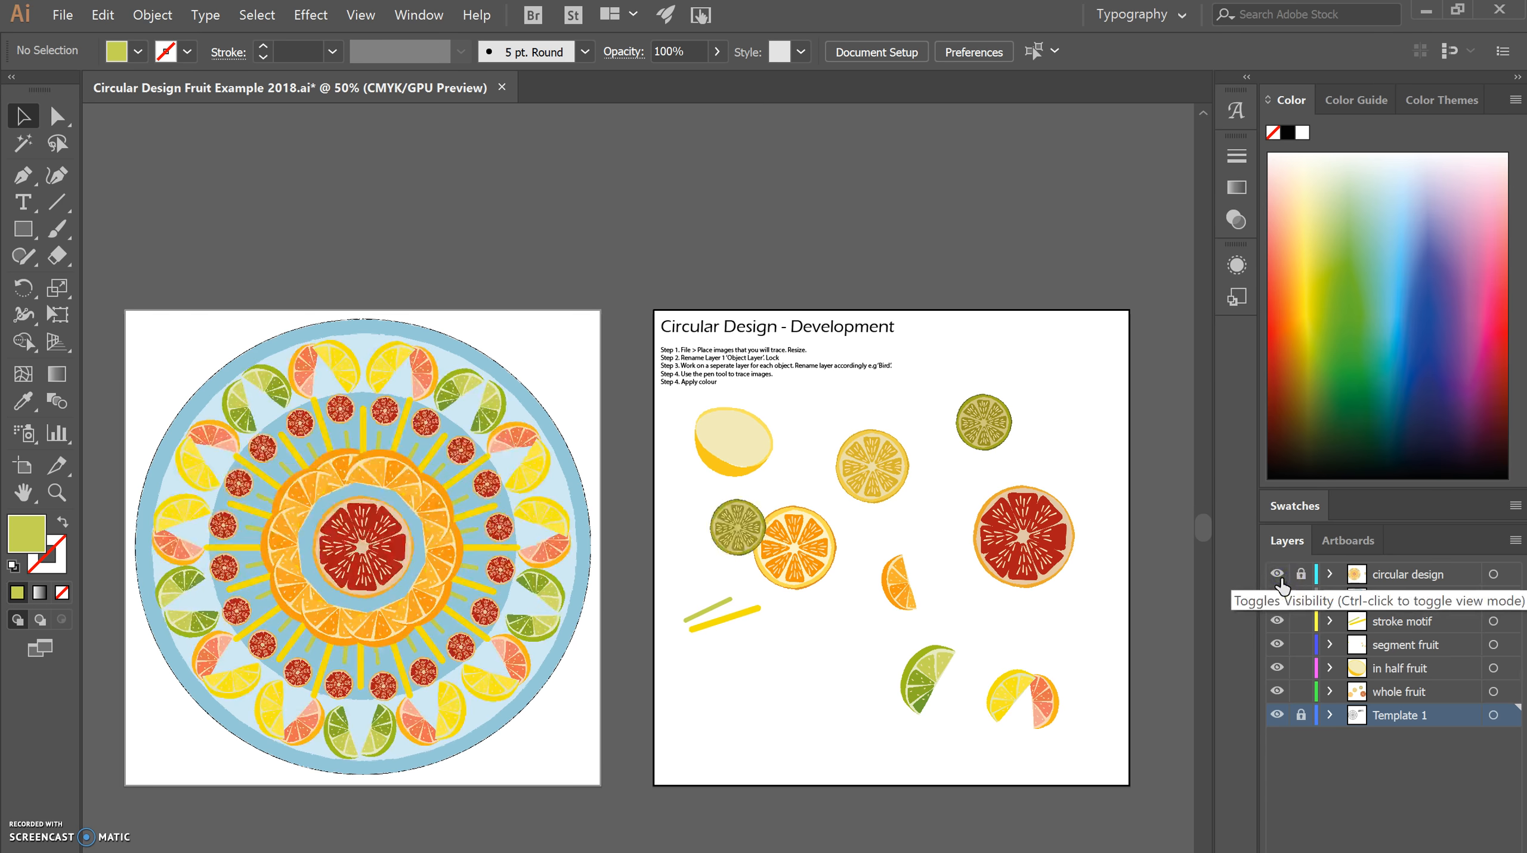
pyautogui.click(1277, 575)
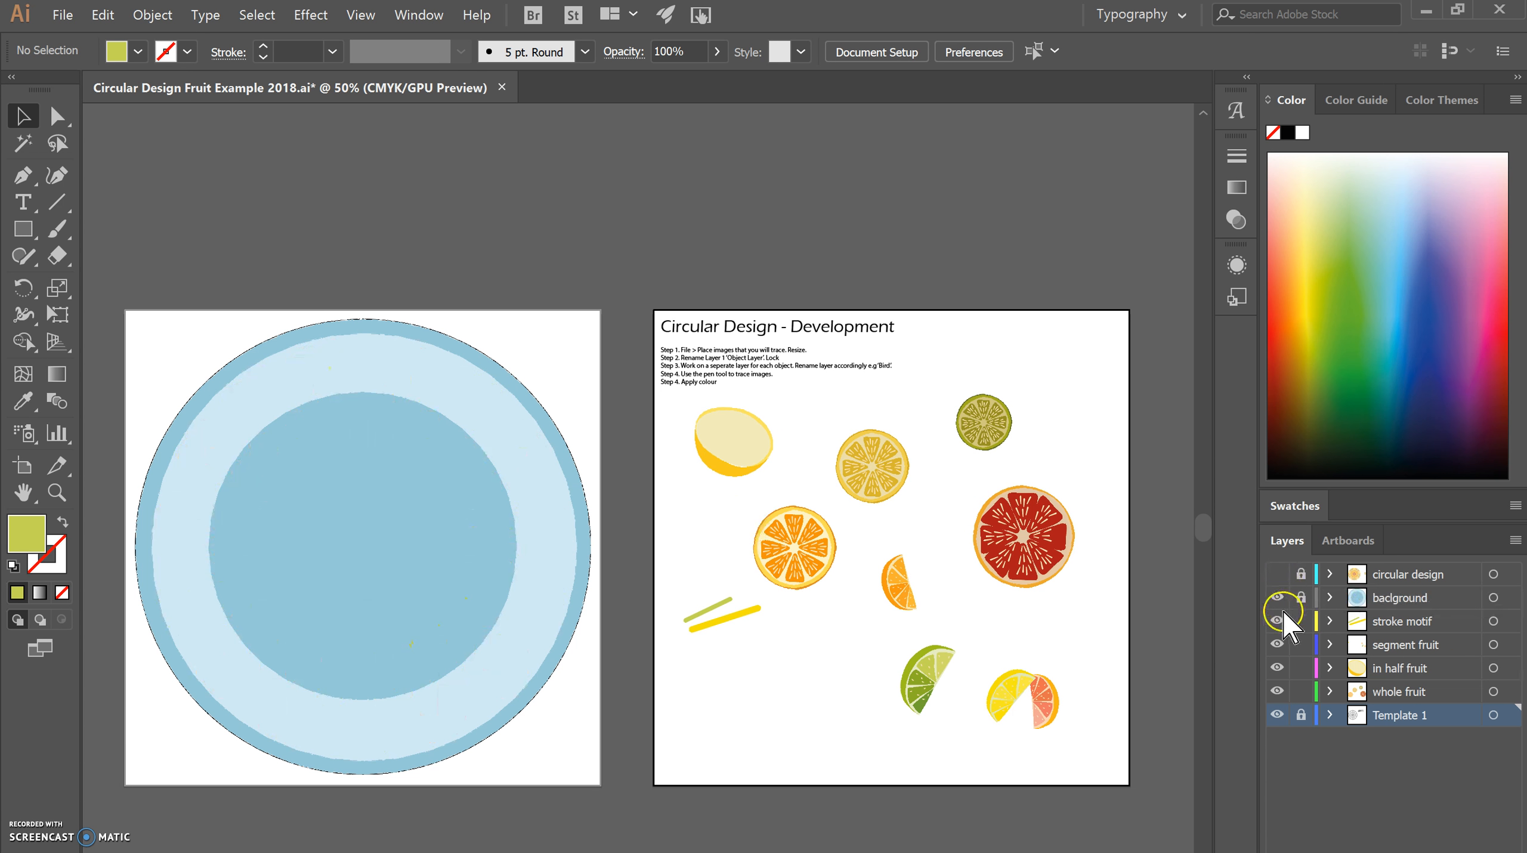
pyautogui.click(1278, 598)
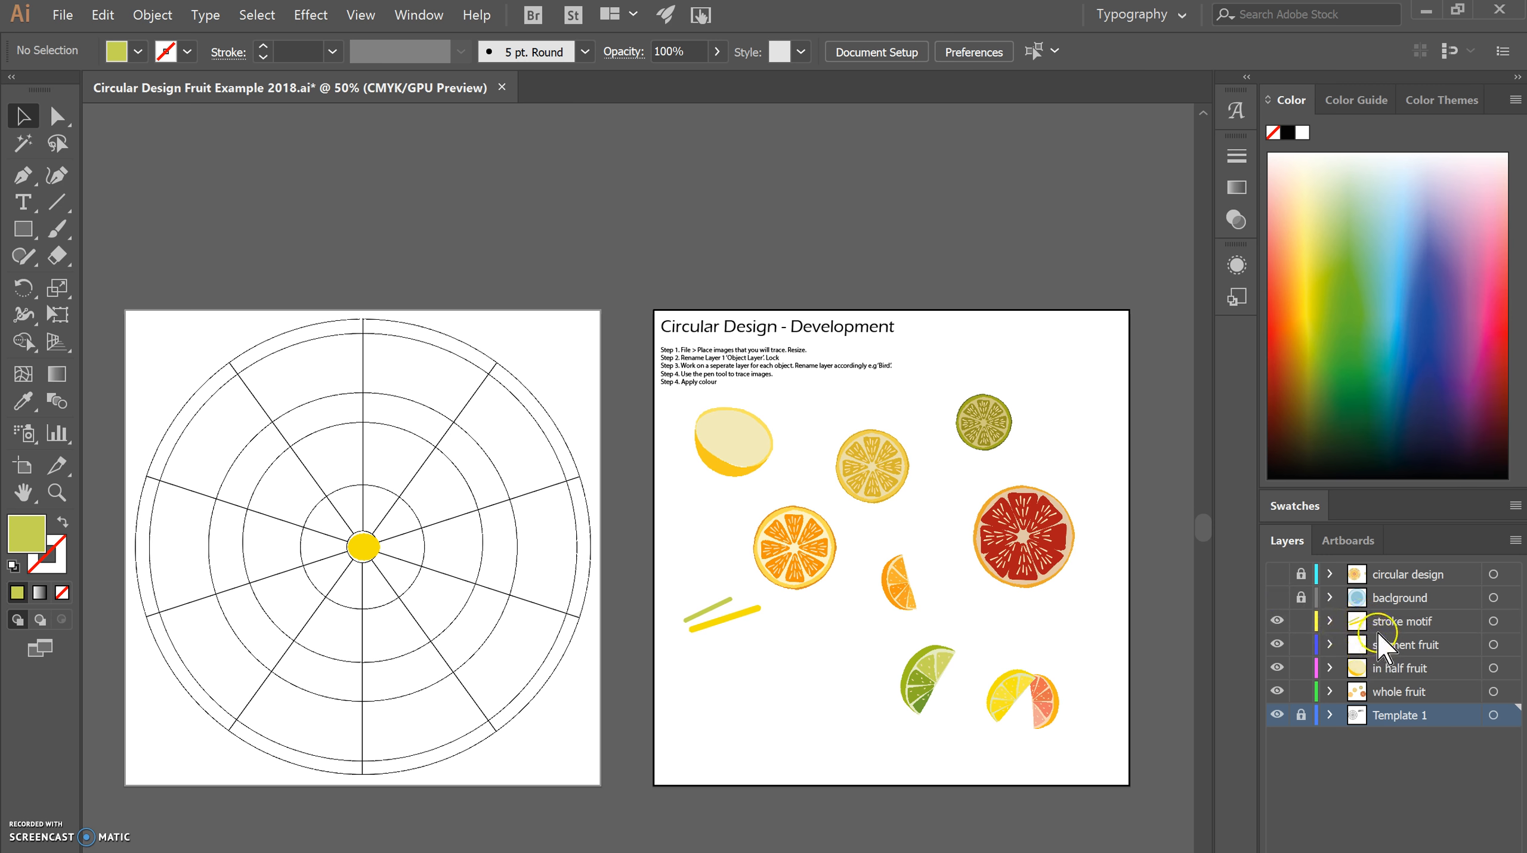
# Ungroup the lime segment on the development artboard and group its paths again.
pyautogui.click(941, 684)
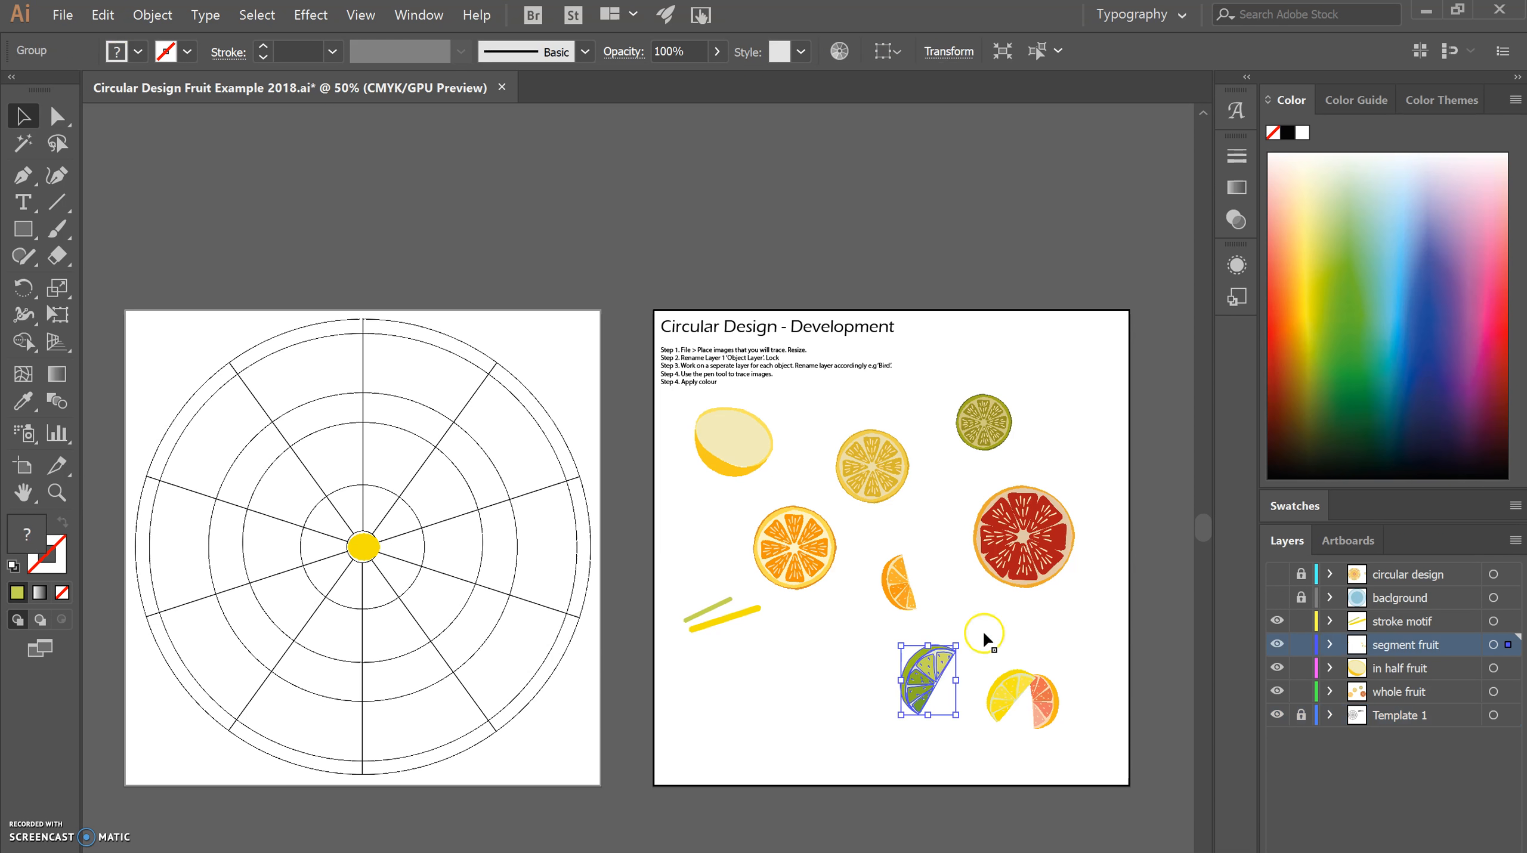
pyautogui.click(1049, 622)
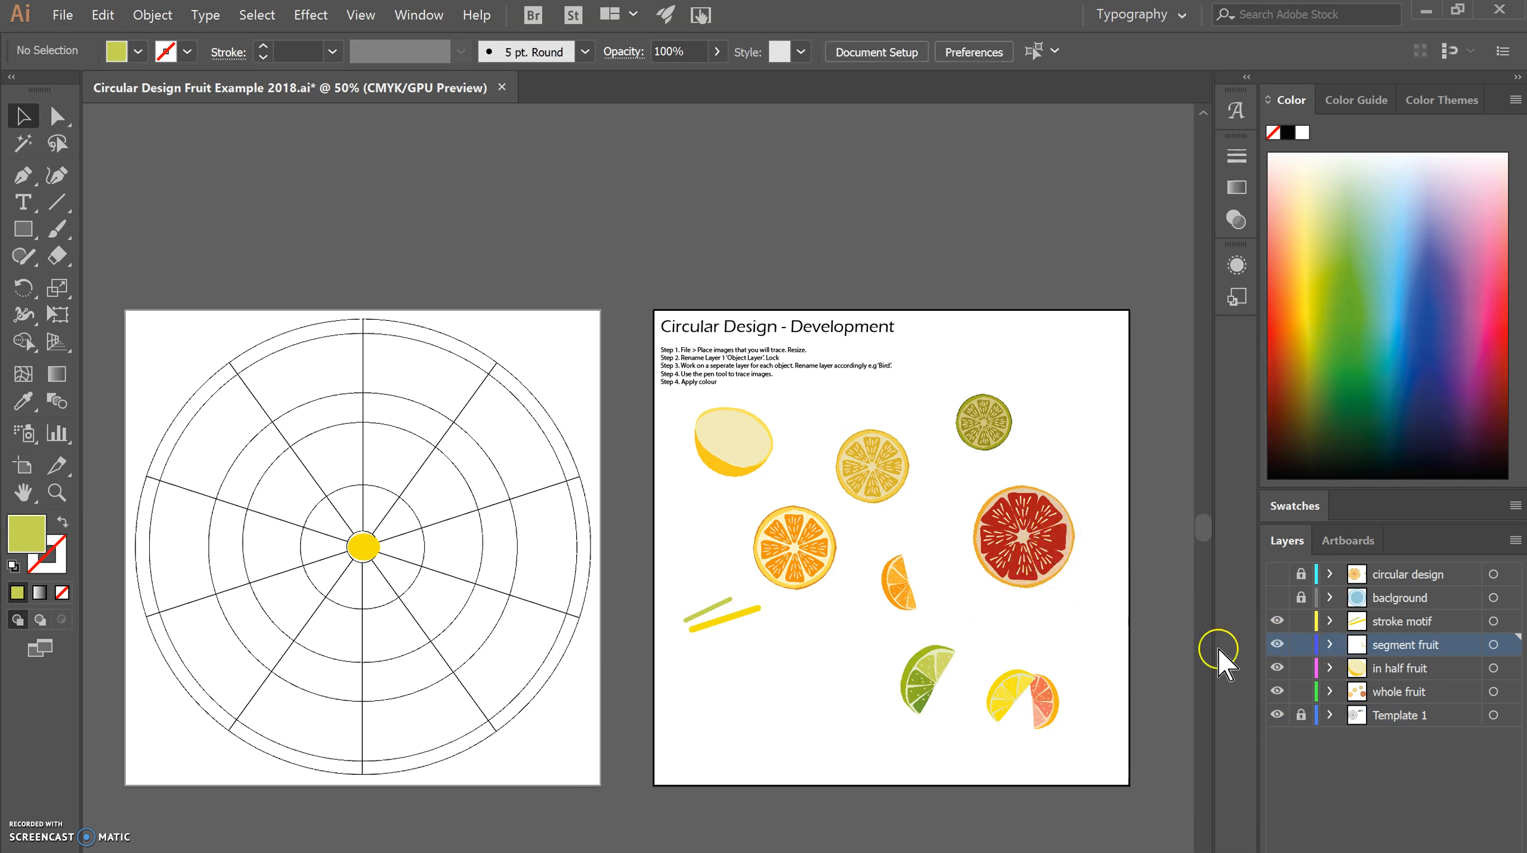
pyautogui.moveTo(901, 652); pyautogui.dragTo(920, 682)
pyautogui.moveTo(947, 712); pyautogui.dragTo(958, 714)
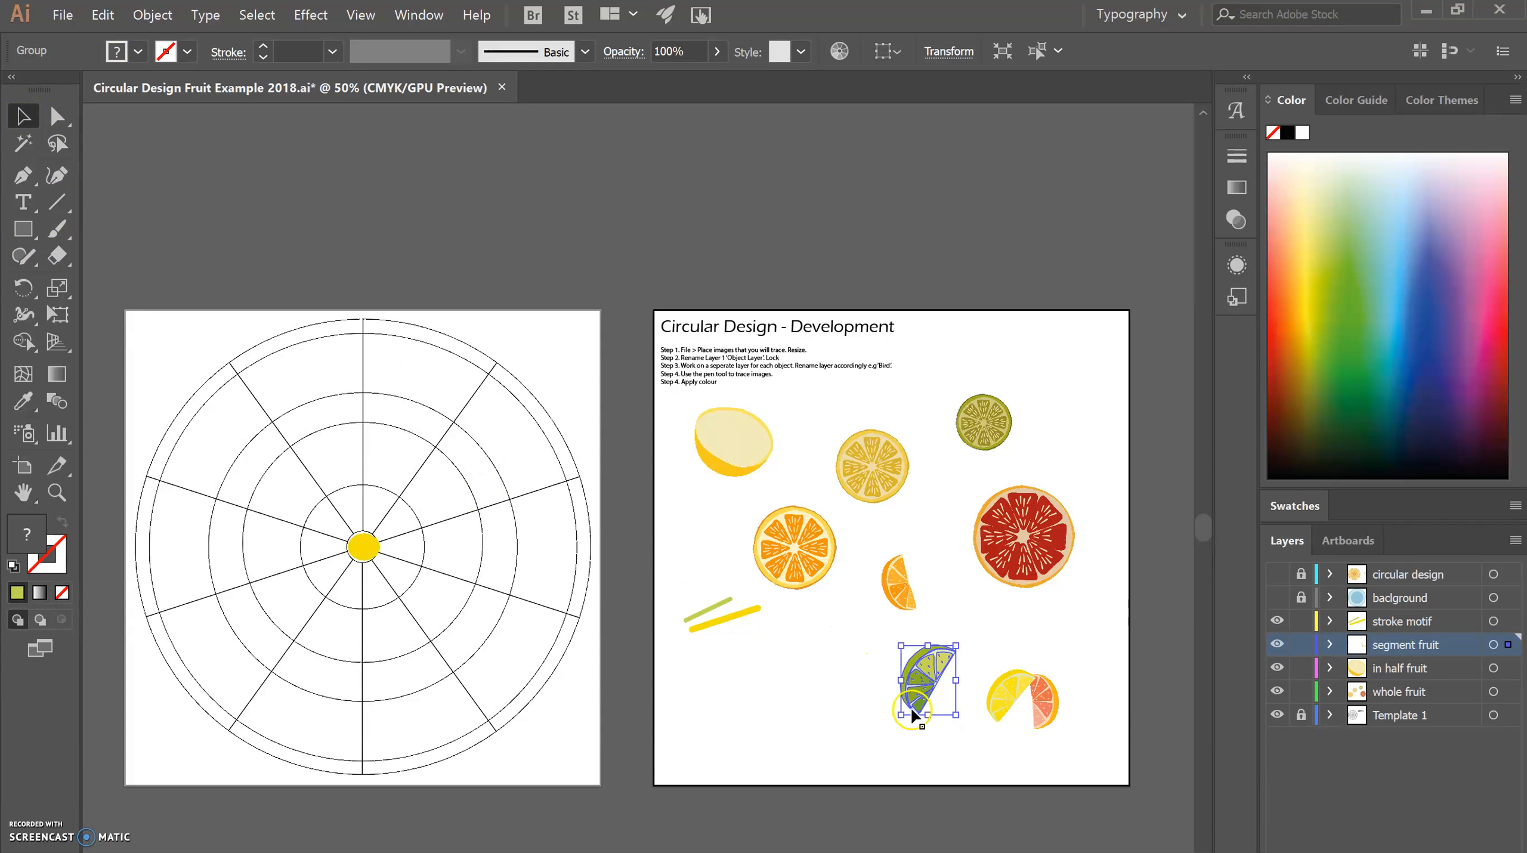
pyautogui.rightClick(925, 697)
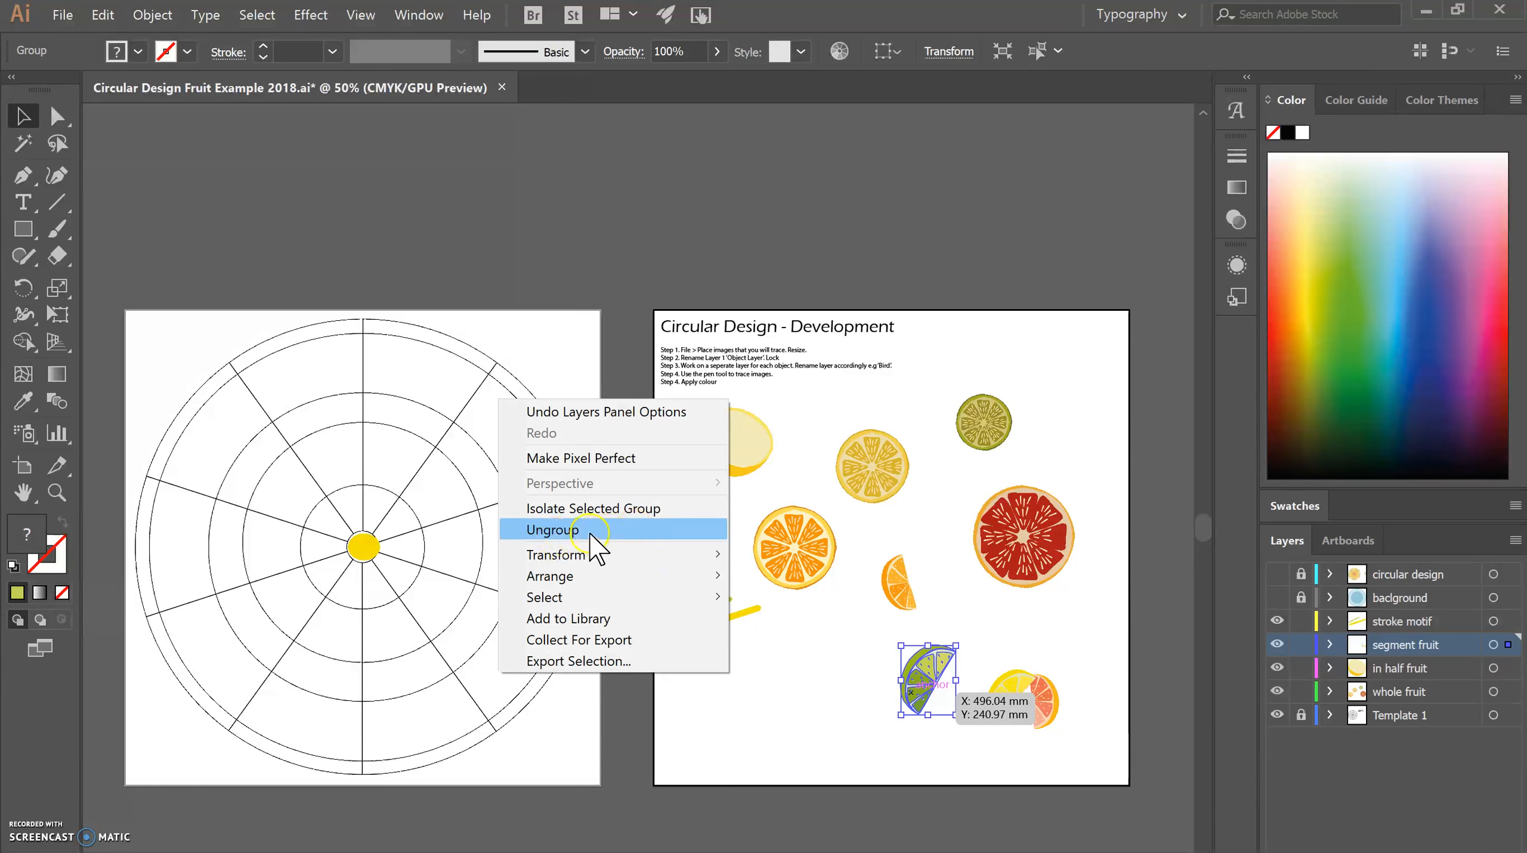
pyautogui.click(597, 530)
pyautogui.rightClick(930, 668)
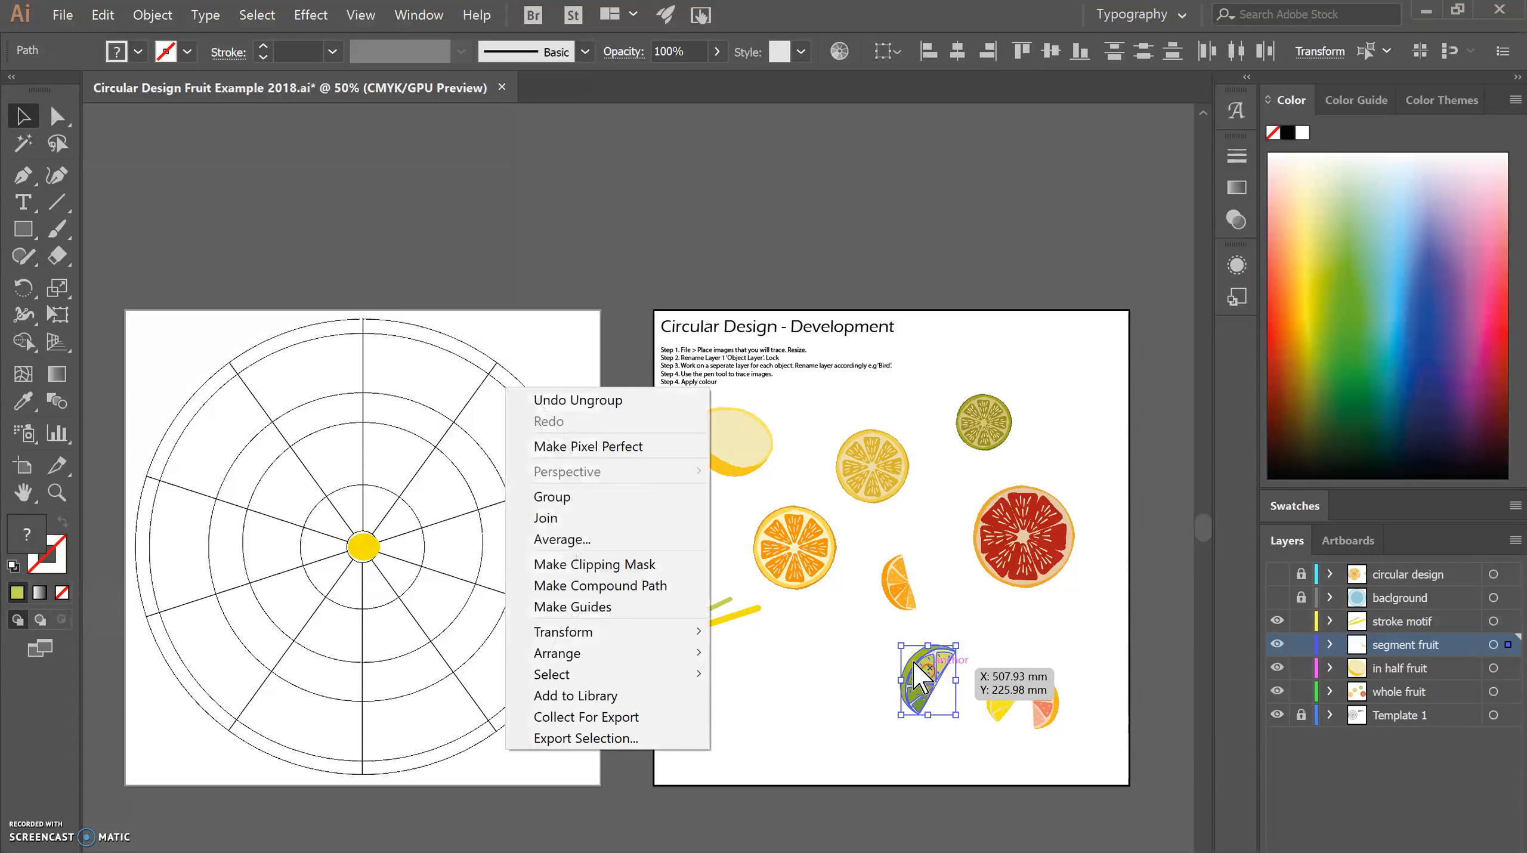
pyautogui.click(624, 500)
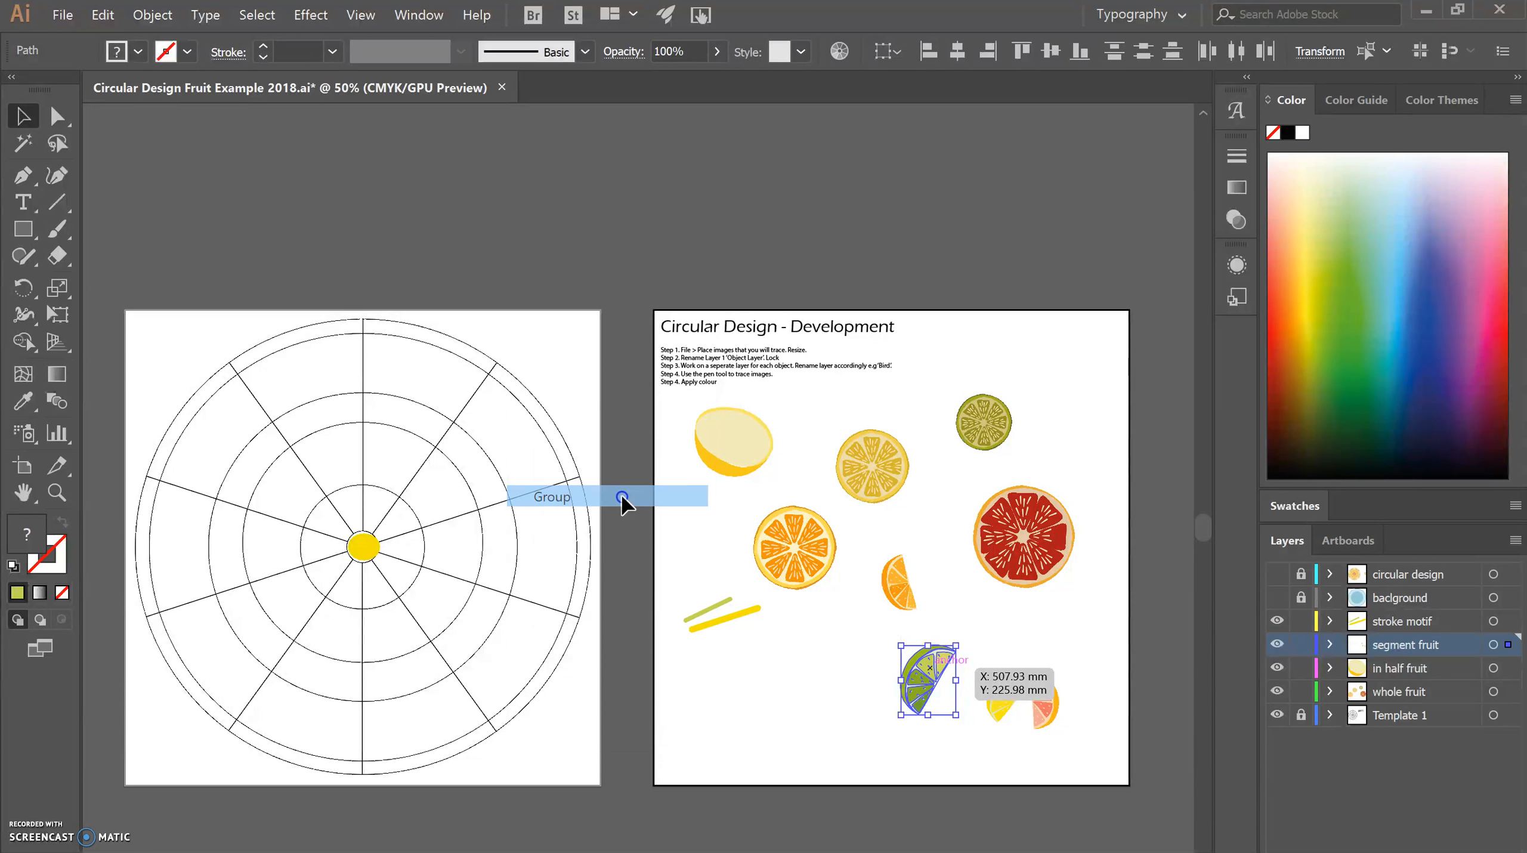
# Reposition the grouped lime segment slightly higher, just below the orange segment.
pyautogui.click(847, 680)
pyautogui.moveTo(904, 680)
pyautogui.mouseDown()
pyautogui.moveTo(804, 676)
pyautogui.moveTo(886, 692)
pyautogui.mouseUp()
pyautogui.moveTo(885, 692); pyautogui.dragTo(933, 668)
pyautogui.click(970, 662)
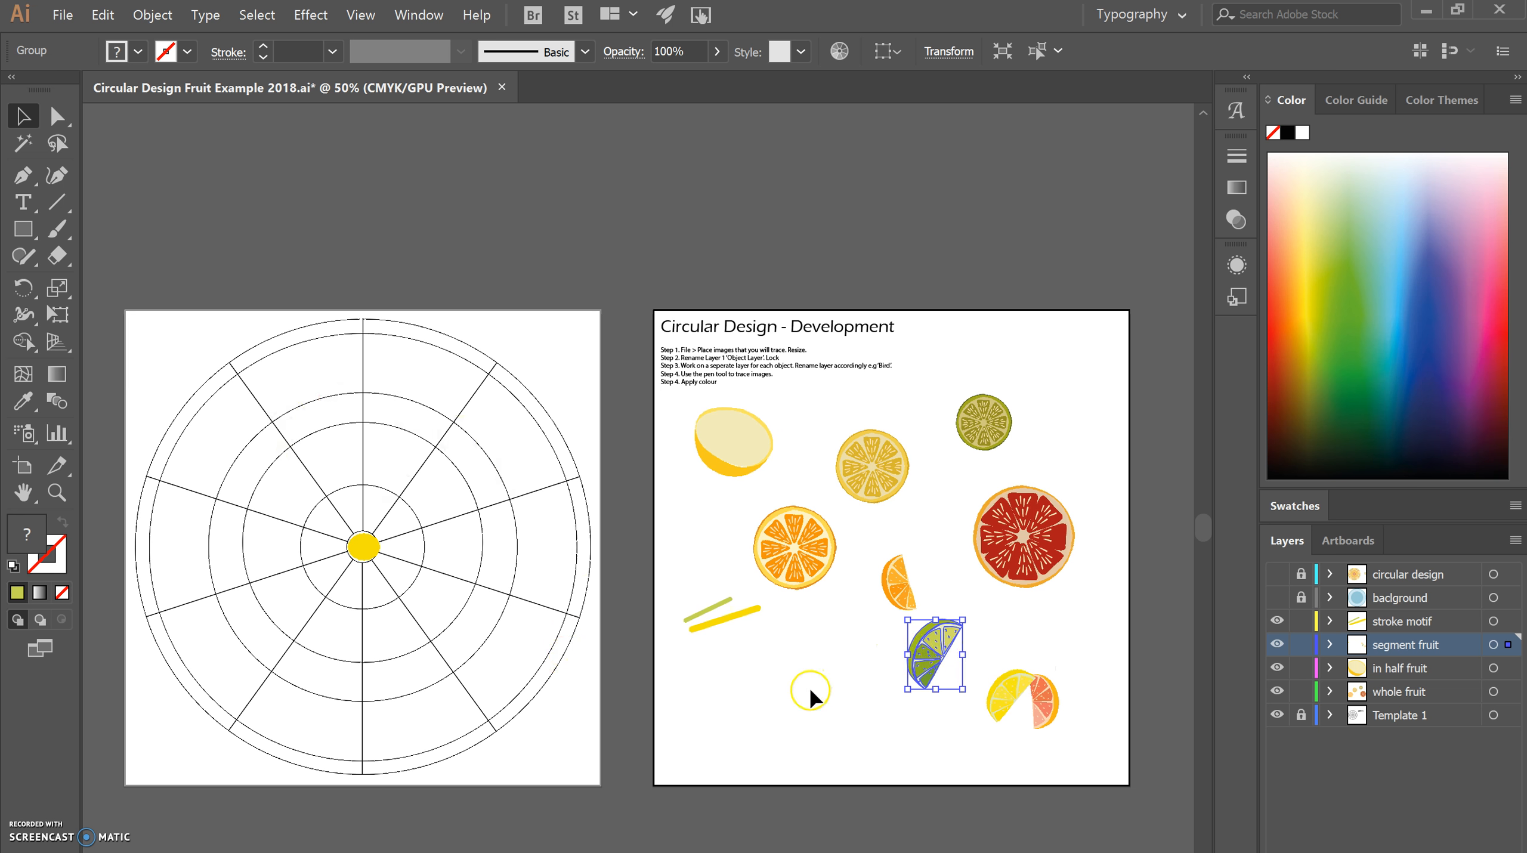
# Open Rotate along an axis.pdf in the PDF reader and look through its steps for duplicating a shape along an axis.
pyautogui.moveTo(852, 852)
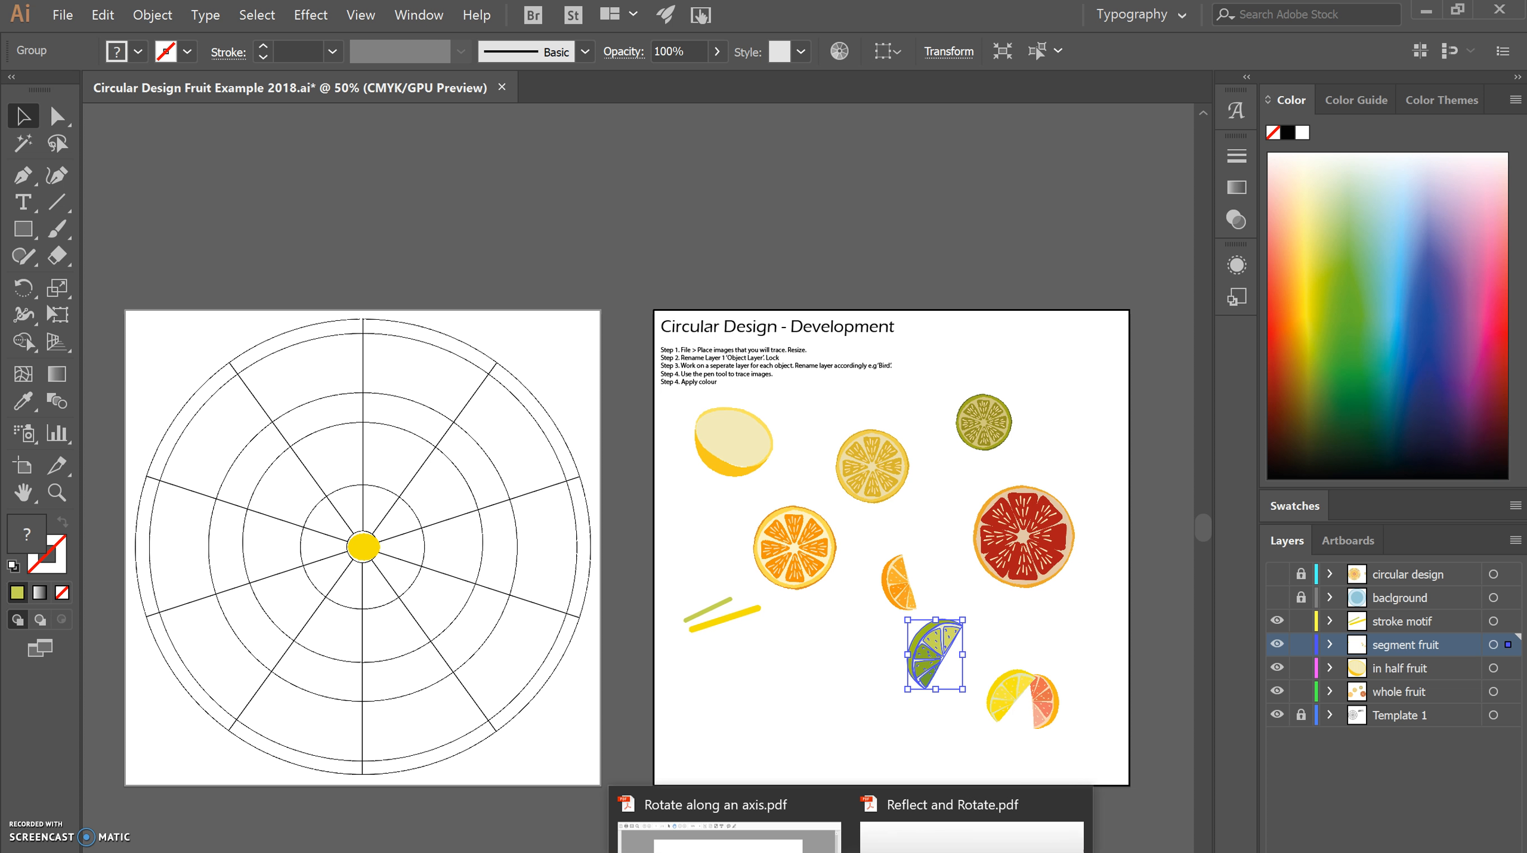
pyautogui.click(730, 840)
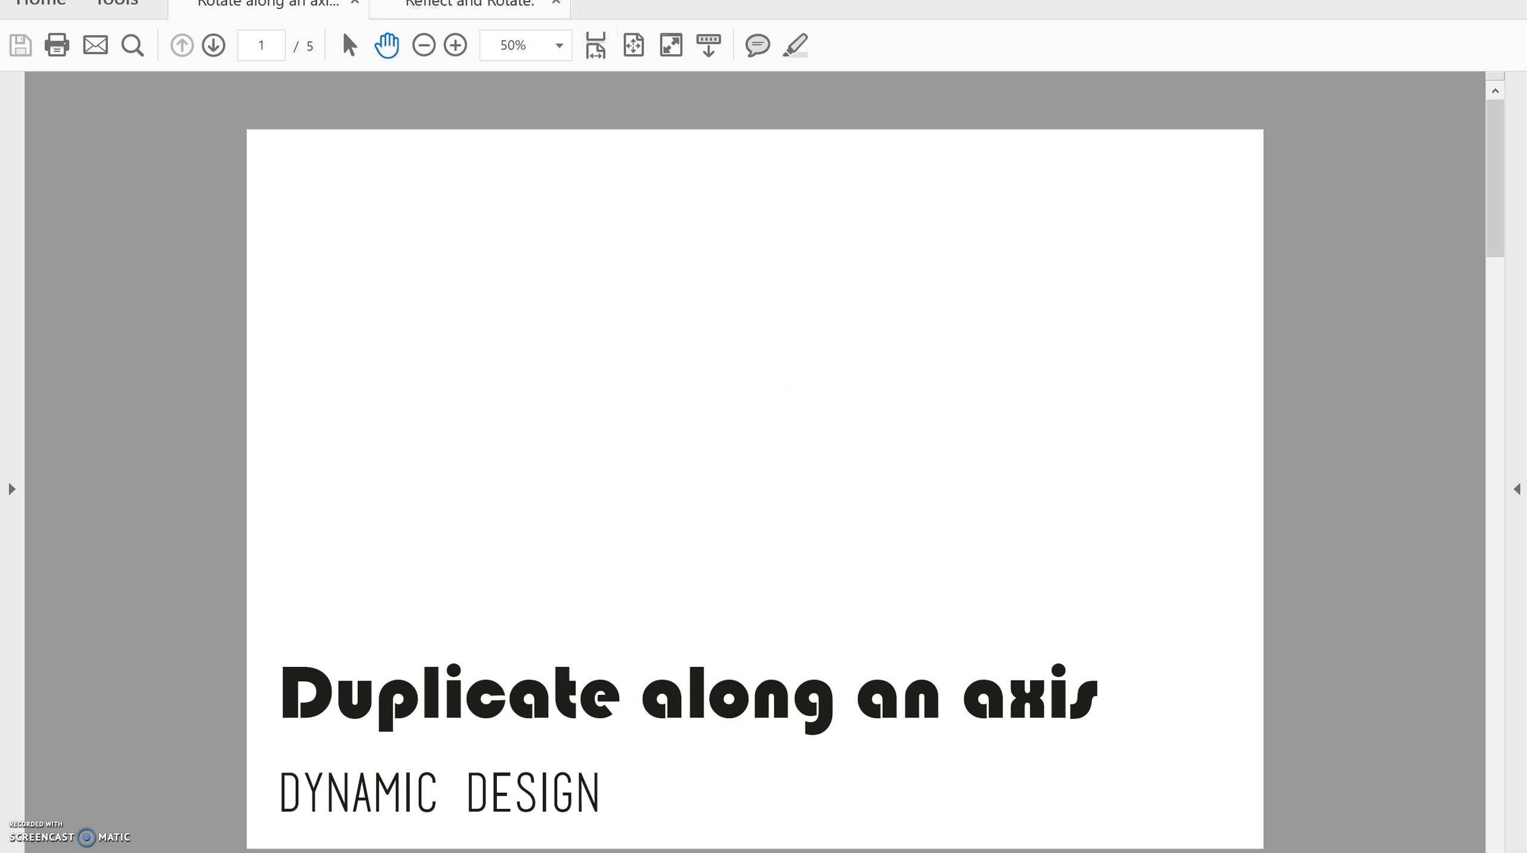
pyautogui.click(214, 47)
pyautogui.click(214, 46)
pyautogui.click(213, 47)
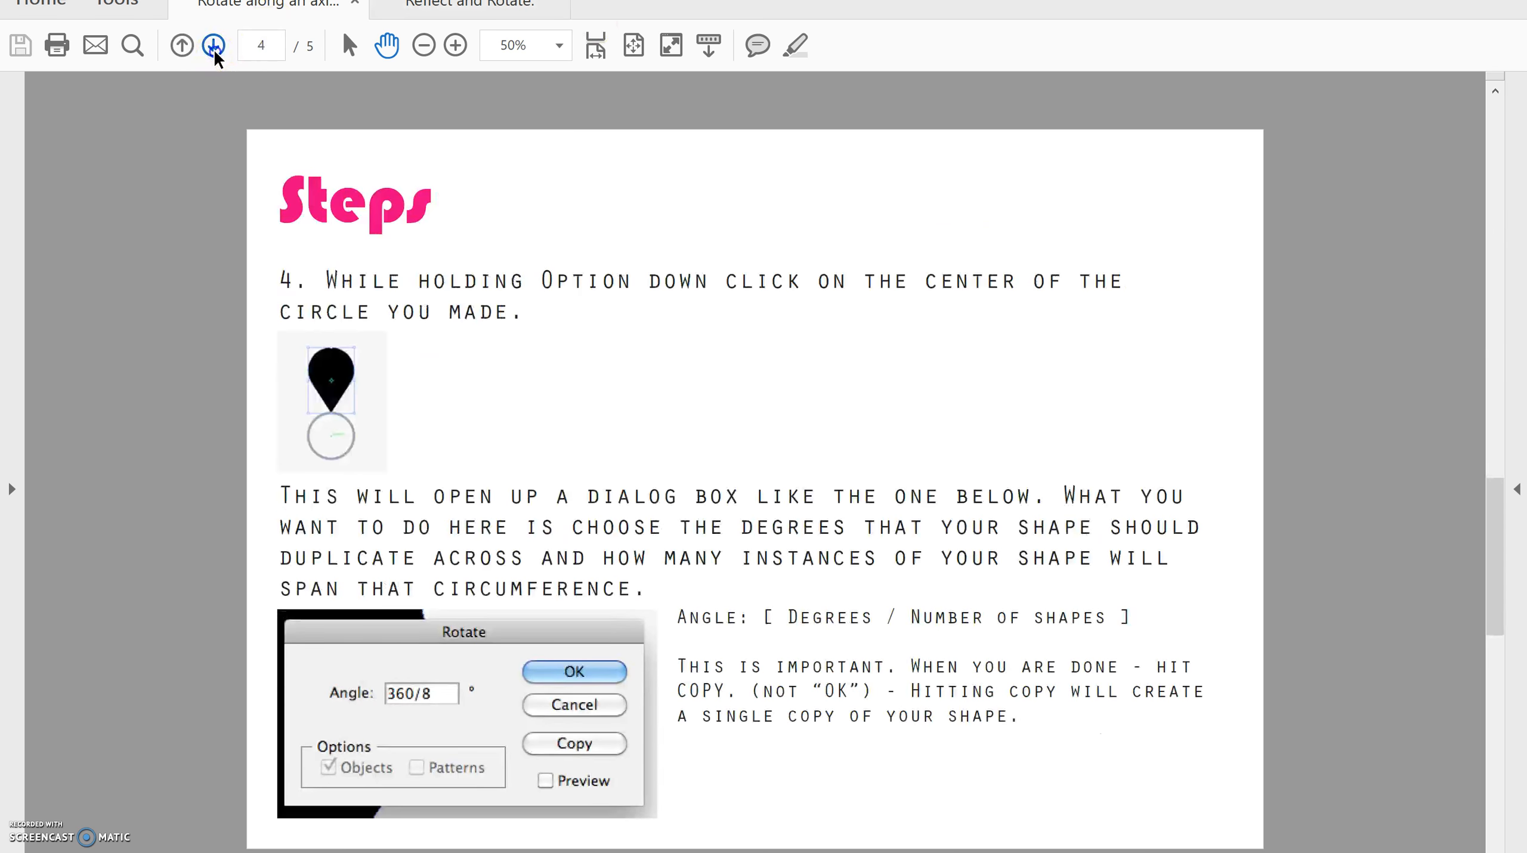
pyautogui.click(214, 47)
pyautogui.click(182, 47)
pyautogui.click(181, 48)
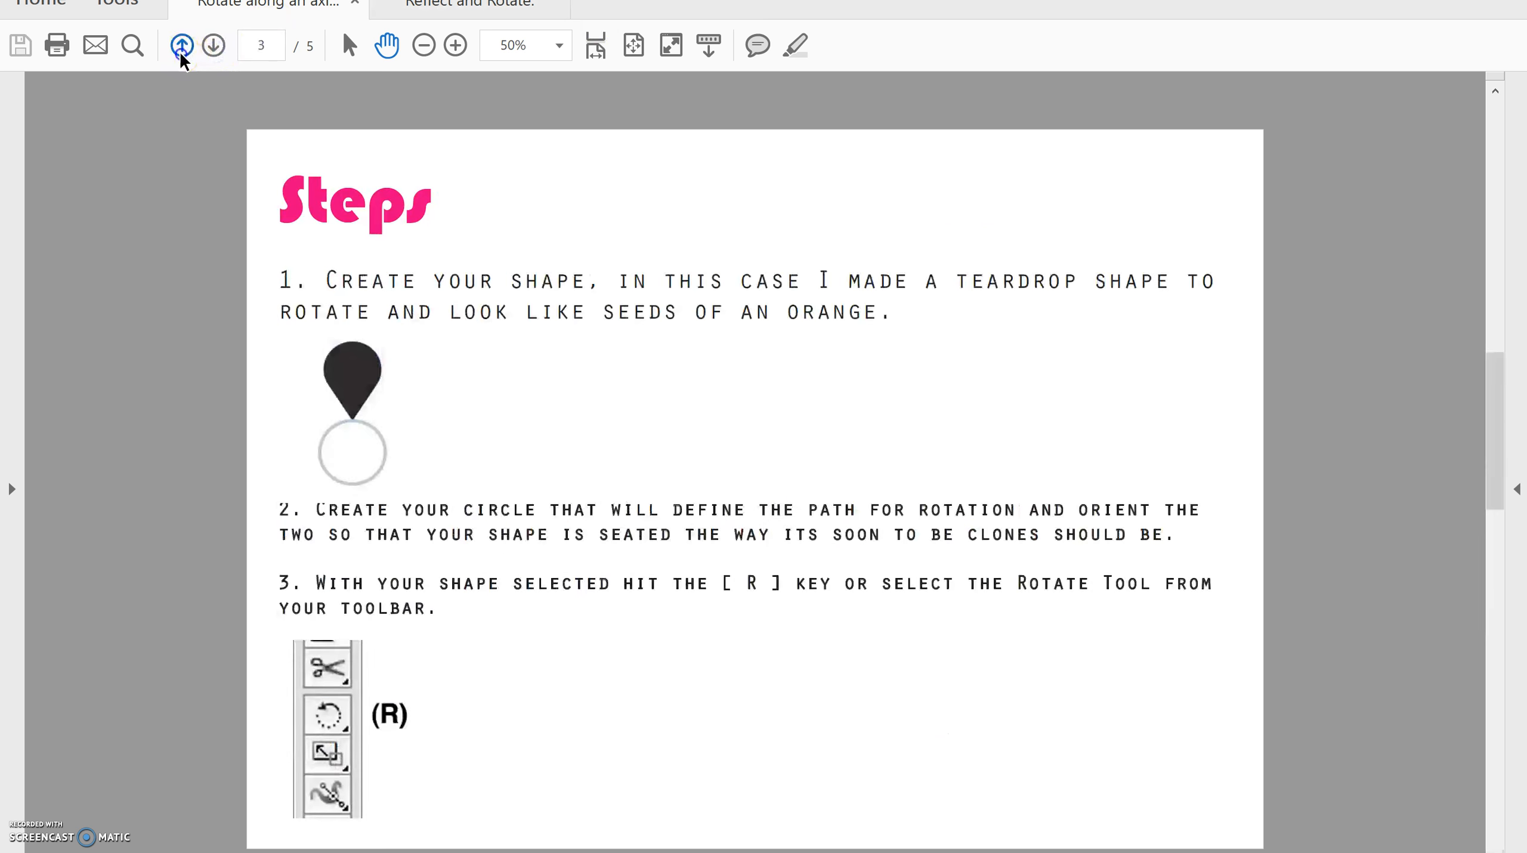
pyautogui.click(181, 48)
pyautogui.click(181, 48)
# Switch to the Reflect and Rotate PDF and page through its instructions on reflecting an object.
pyautogui.click(448, 9)
pyautogui.click(212, 48)
pyautogui.click(212, 47)
pyautogui.click(211, 48)
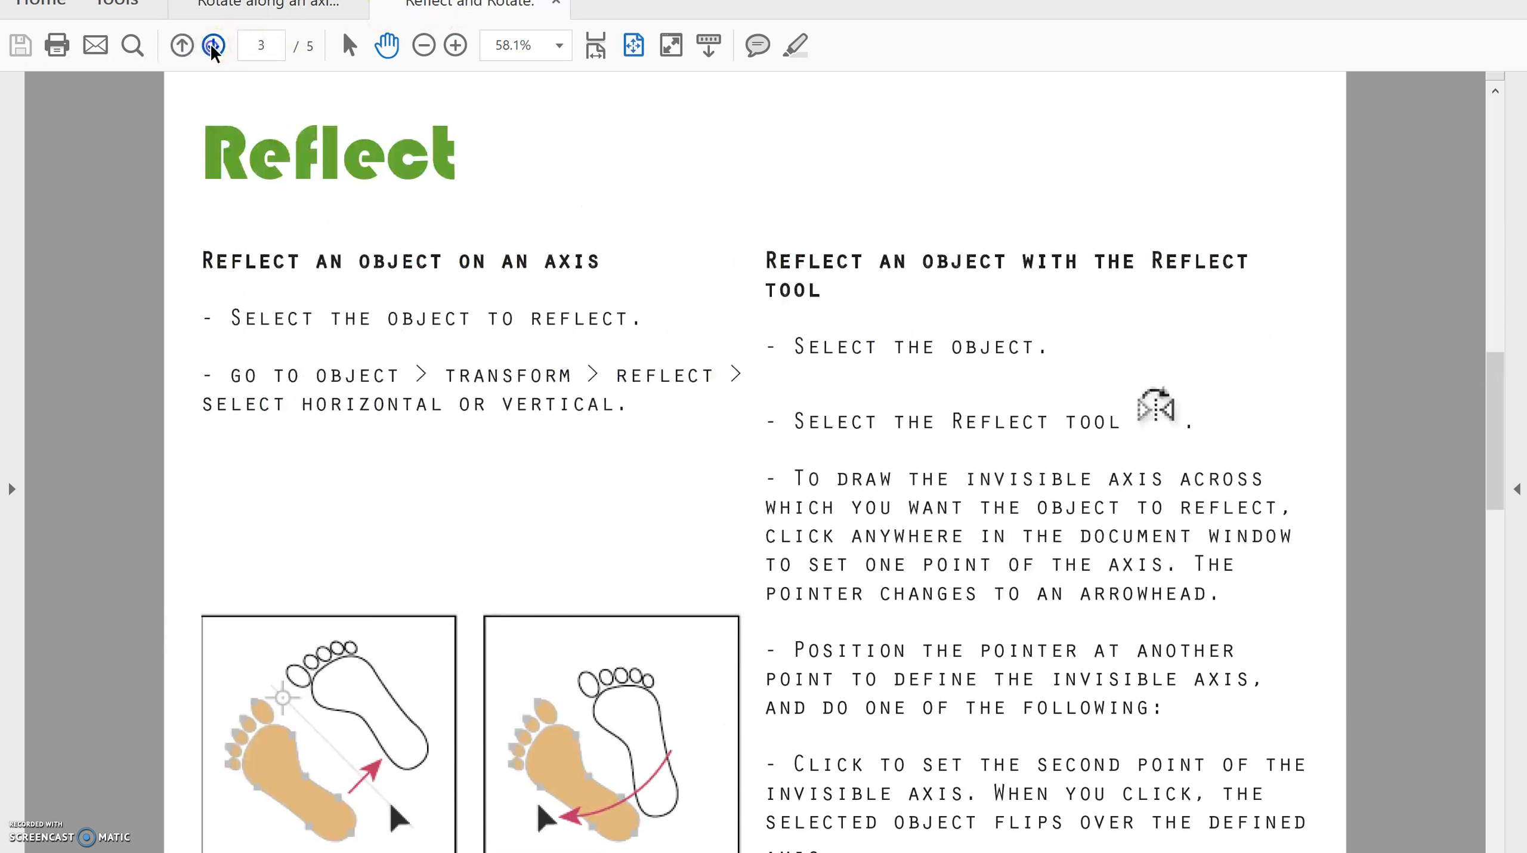
pyautogui.click(212, 47)
pyautogui.click(212, 47)
pyautogui.click(182, 48)
pyautogui.click(182, 47)
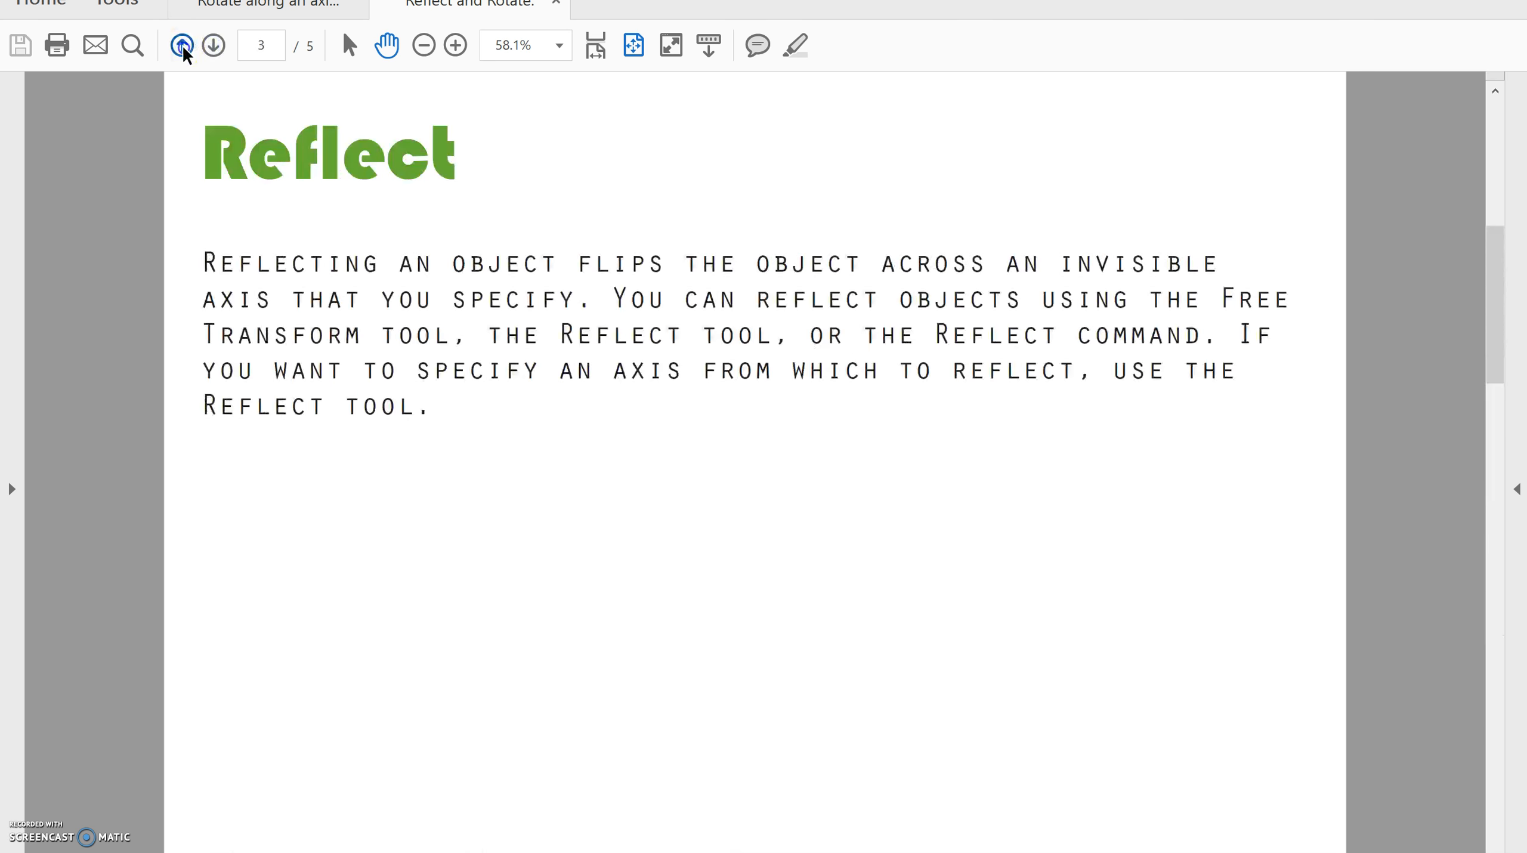
pyautogui.click(182, 47)
pyautogui.click(182, 47)
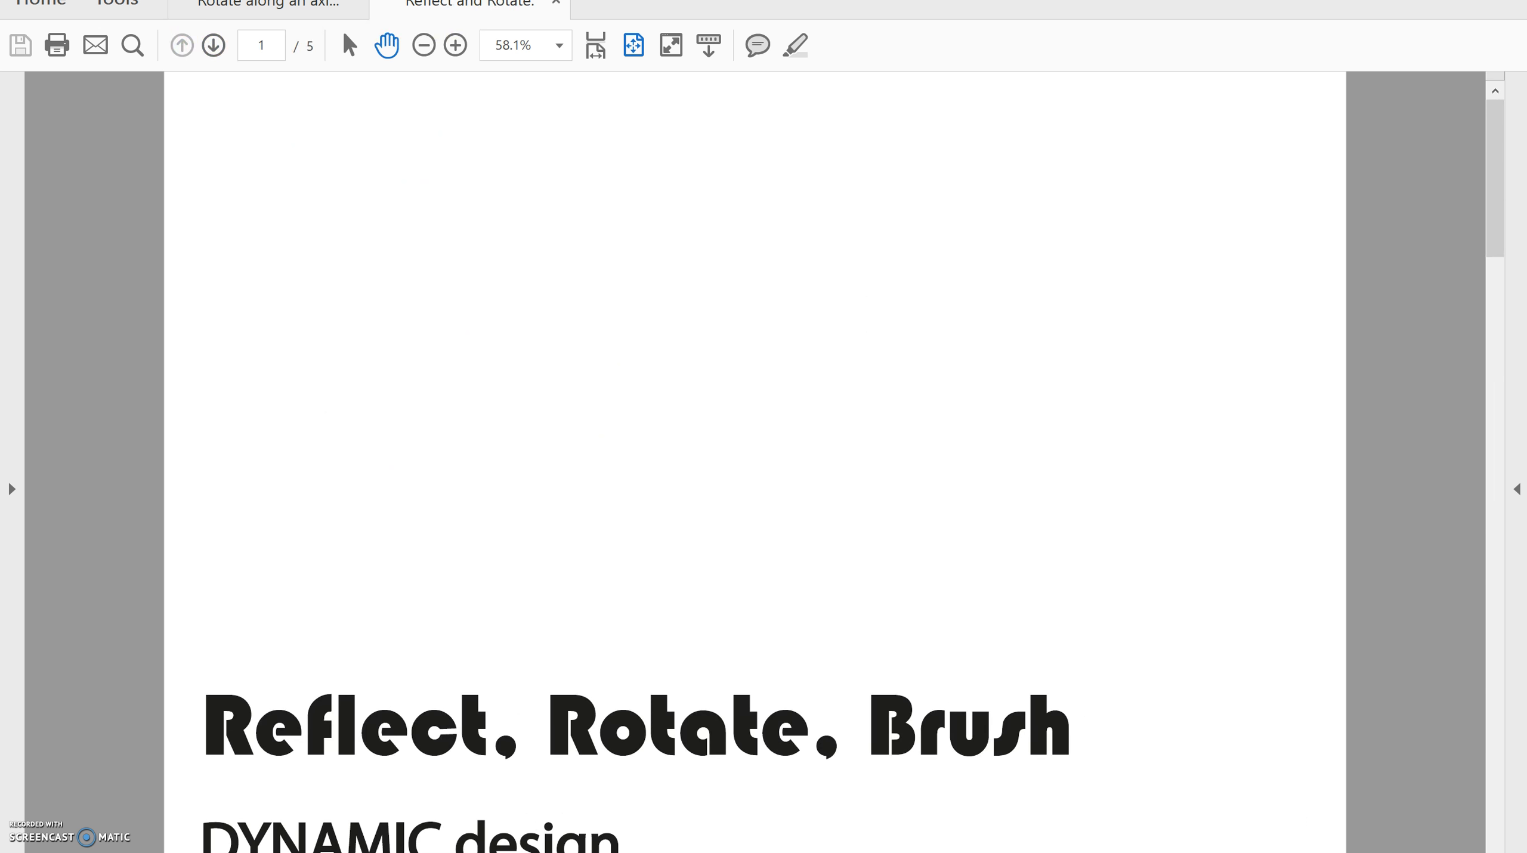
# Return to Illustrator and move the lime segment to the empty area below the whole orange slice.
pyautogui.hotkey('alt', 'Tab')
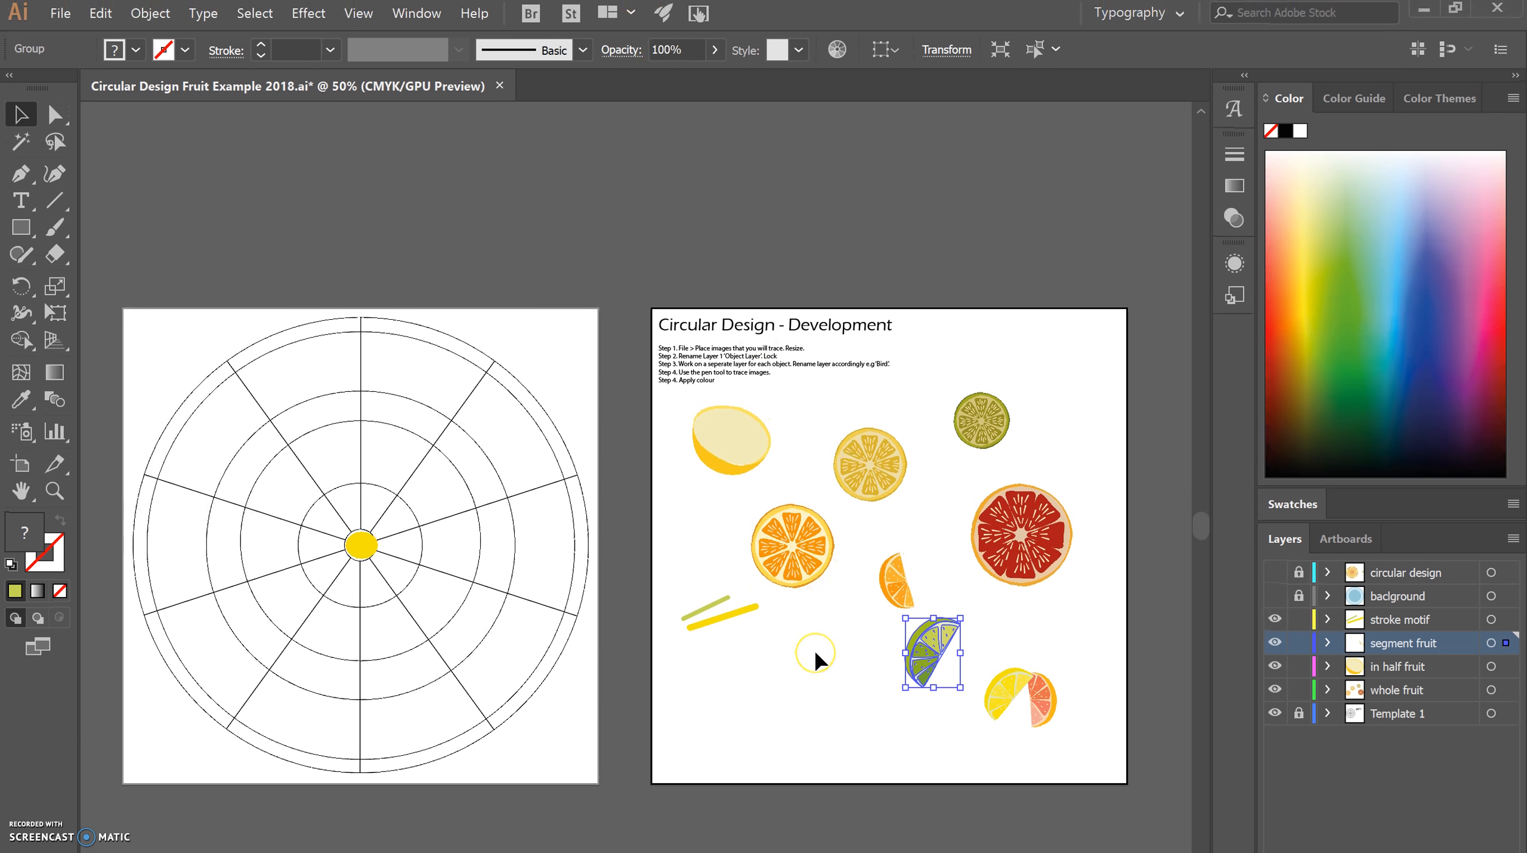
pyautogui.click(801, 721)
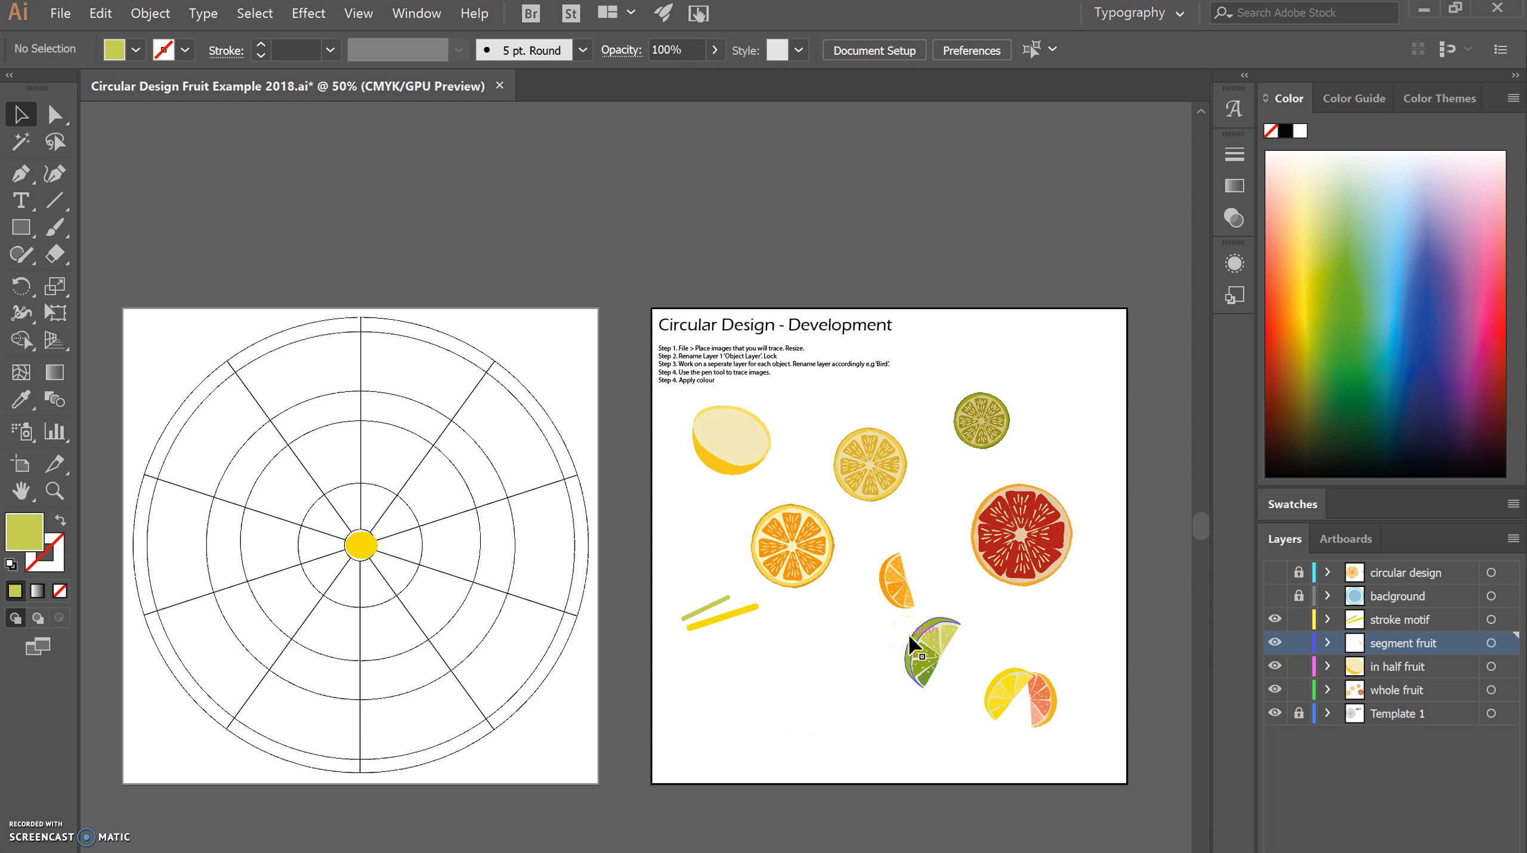
pyautogui.moveTo(911, 646); pyautogui.dragTo(802, 681)
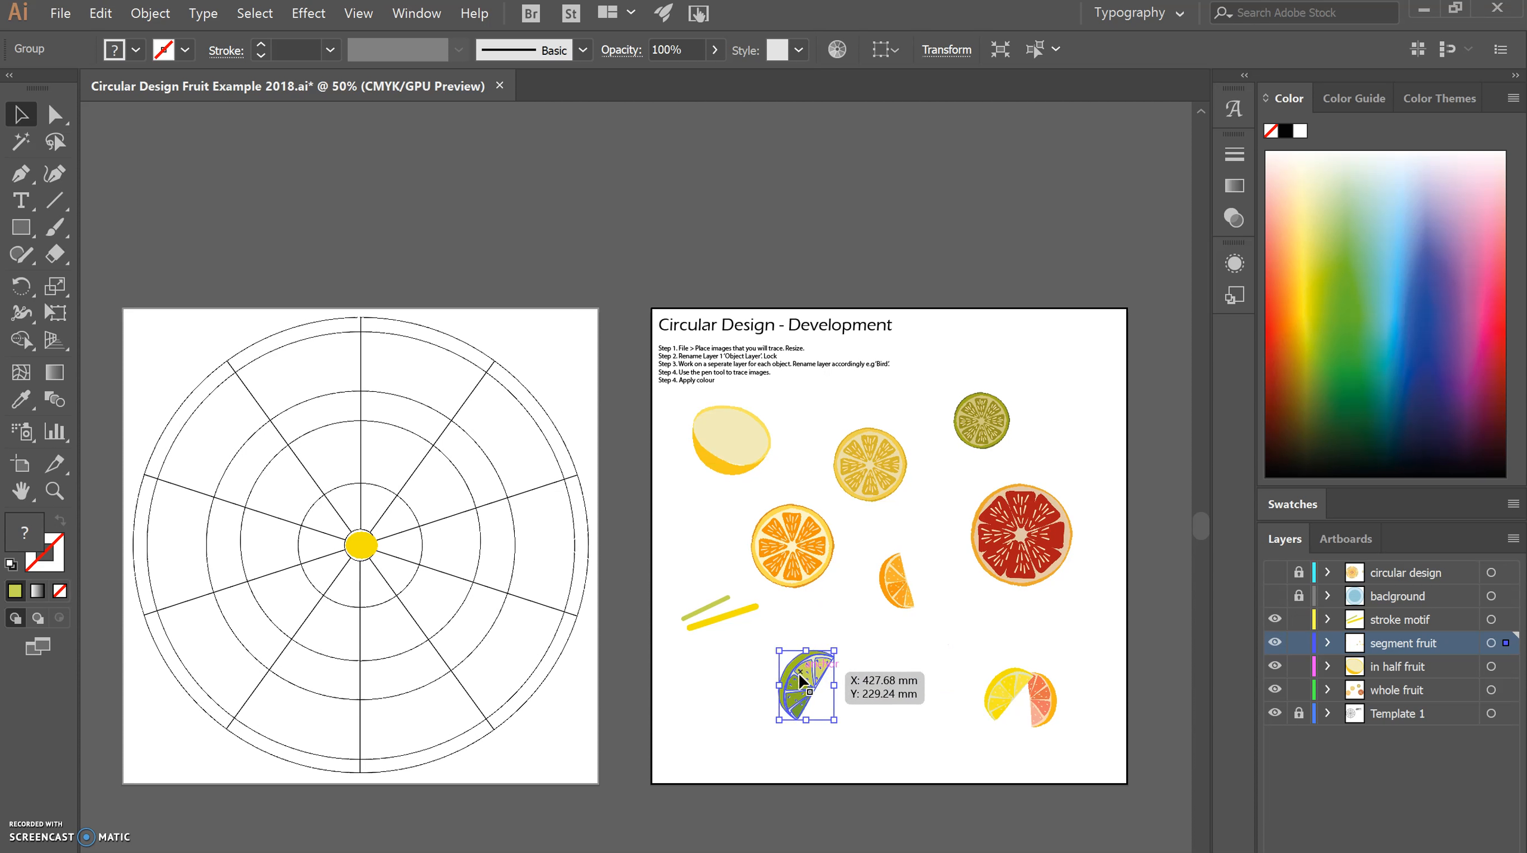
# Start a Reflect on the lime segment across the horizontal axis and compare it with the preview off and on.
pyautogui.rightClick(800, 681)
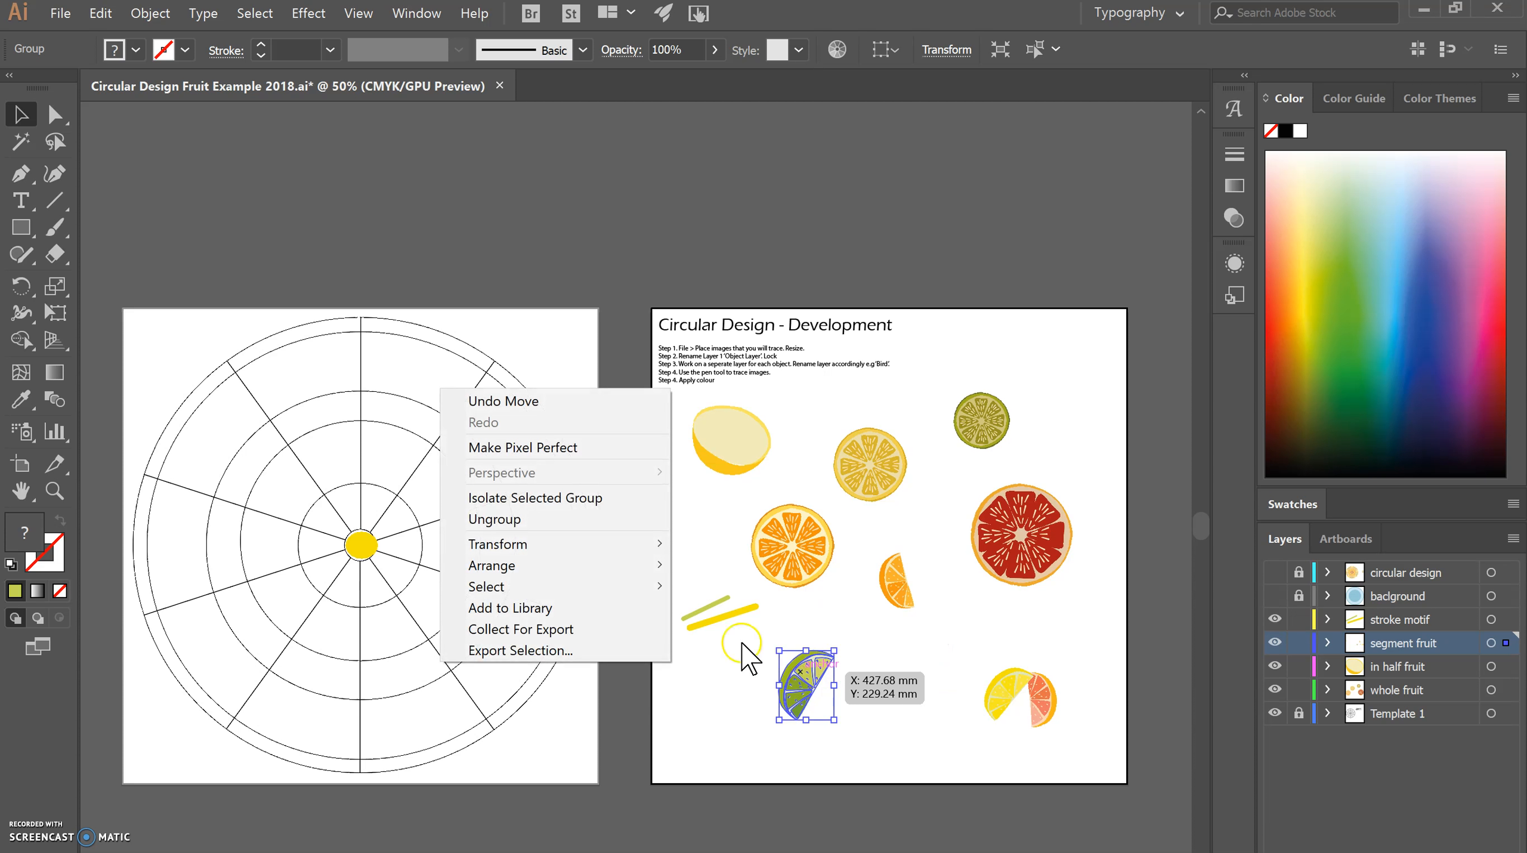
pyautogui.moveTo(621, 550)
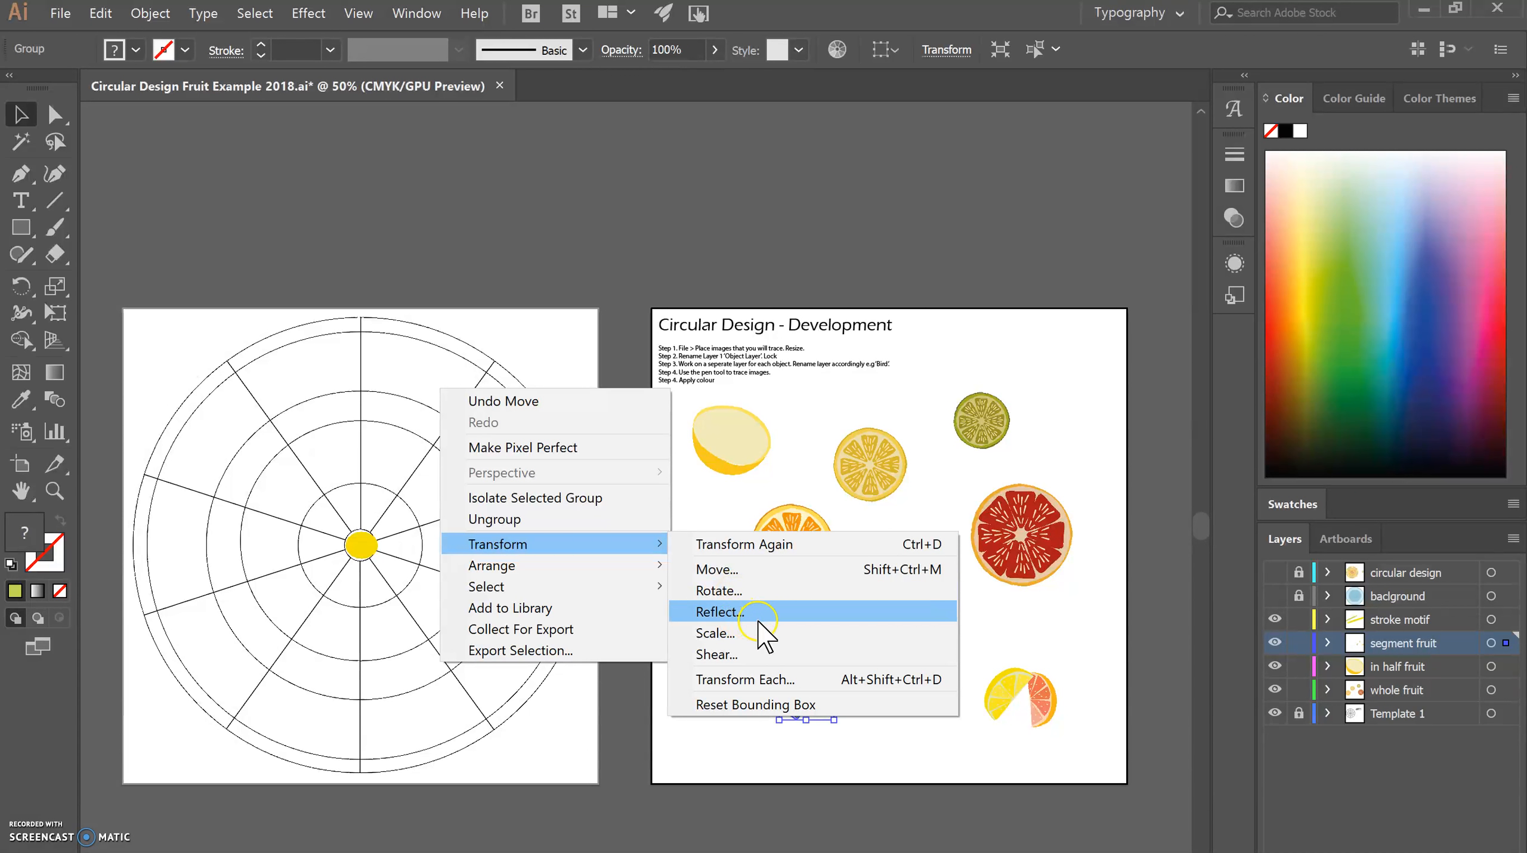
pyautogui.click(770, 612)
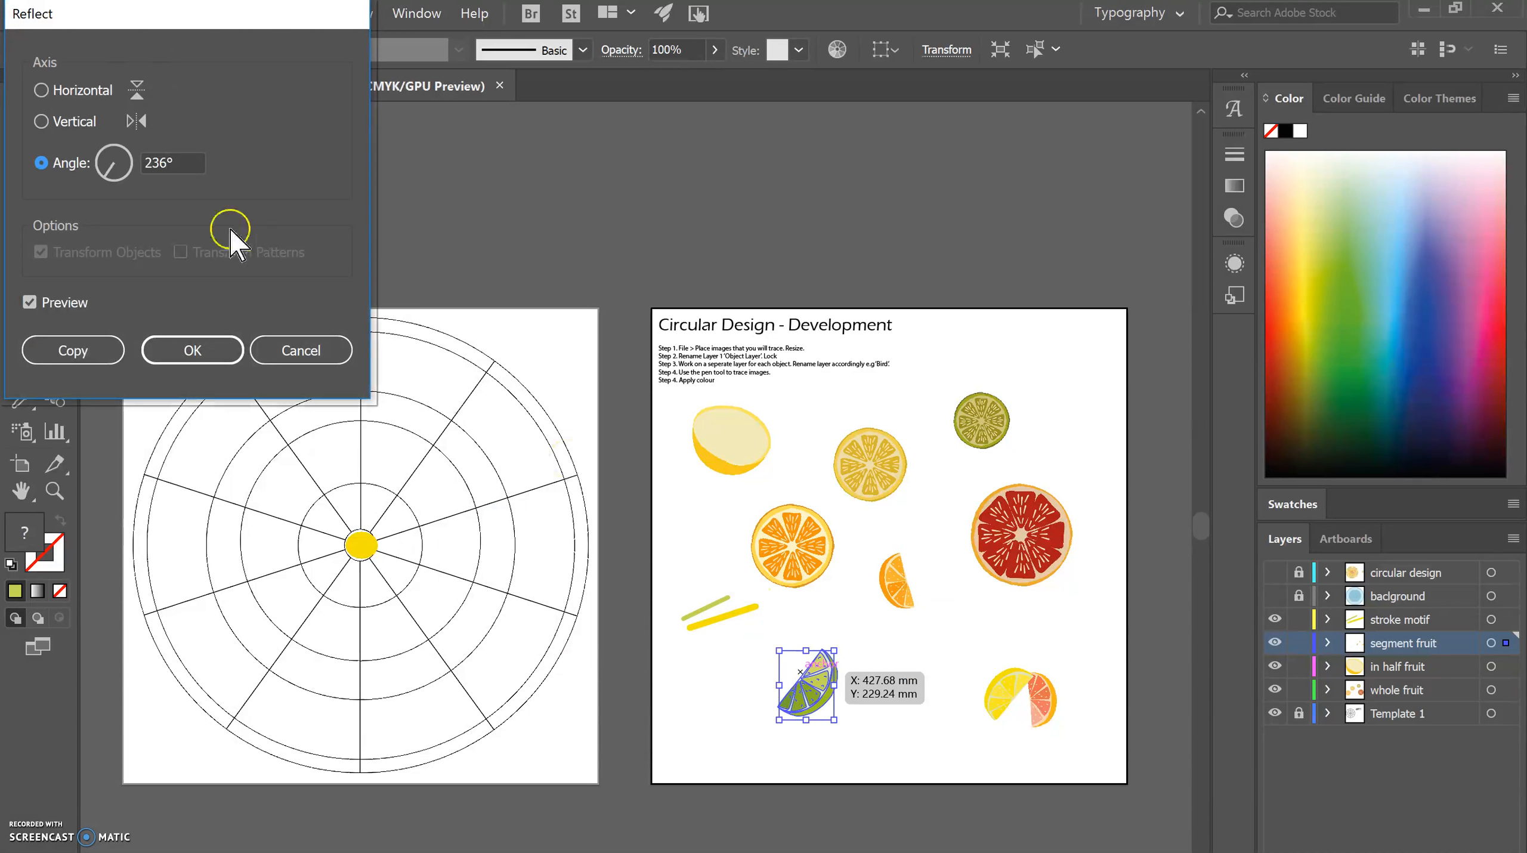
pyautogui.click(40, 90)
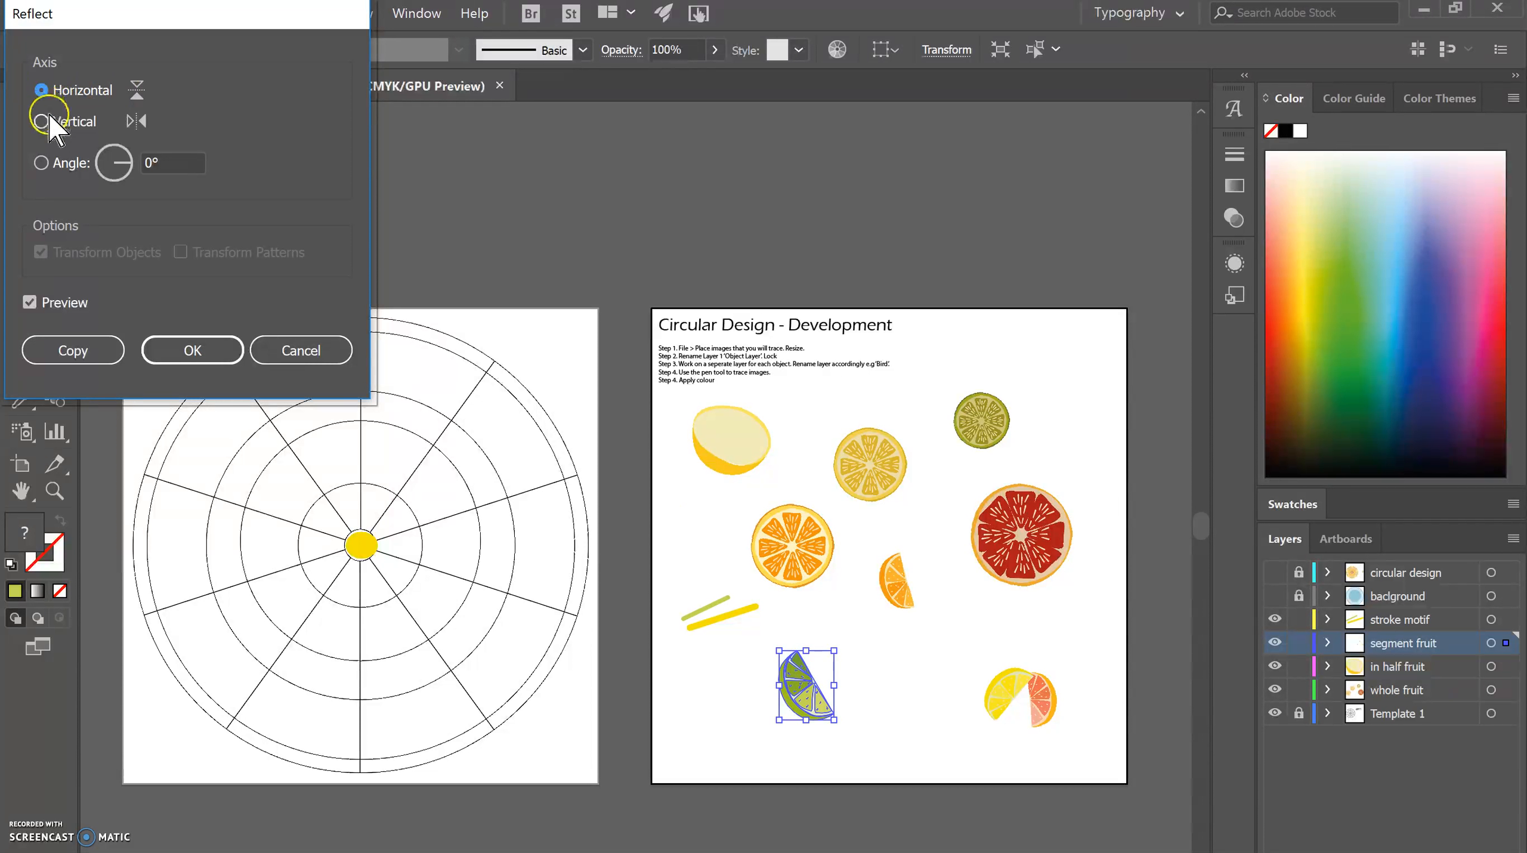
pyautogui.click(29, 303)
pyautogui.click(29, 303)
pyautogui.click(28, 302)
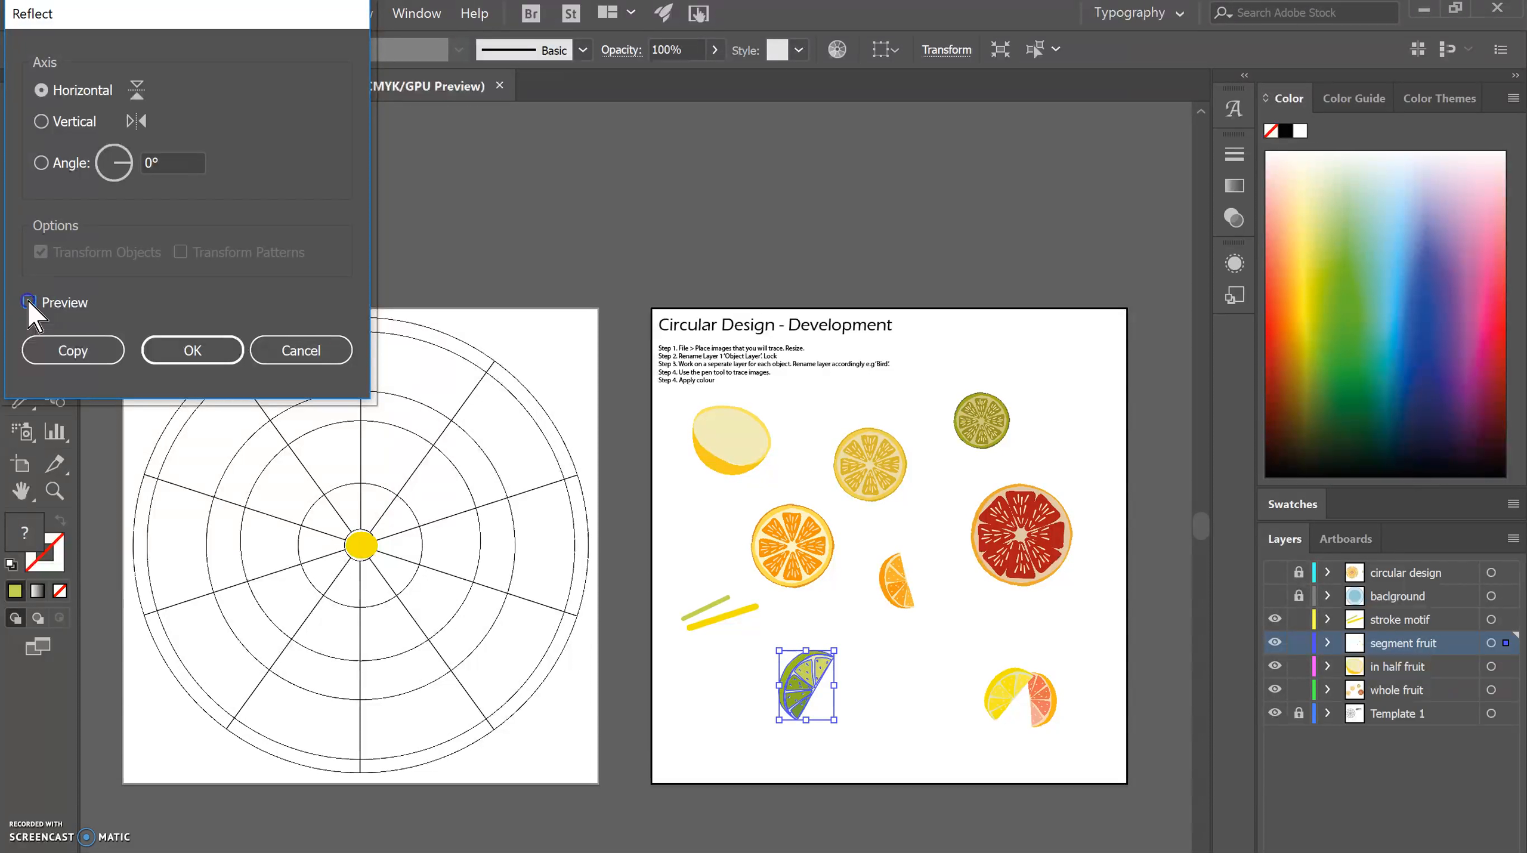
pyautogui.click(29, 302)
pyautogui.click(29, 303)
pyautogui.click(29, 303)
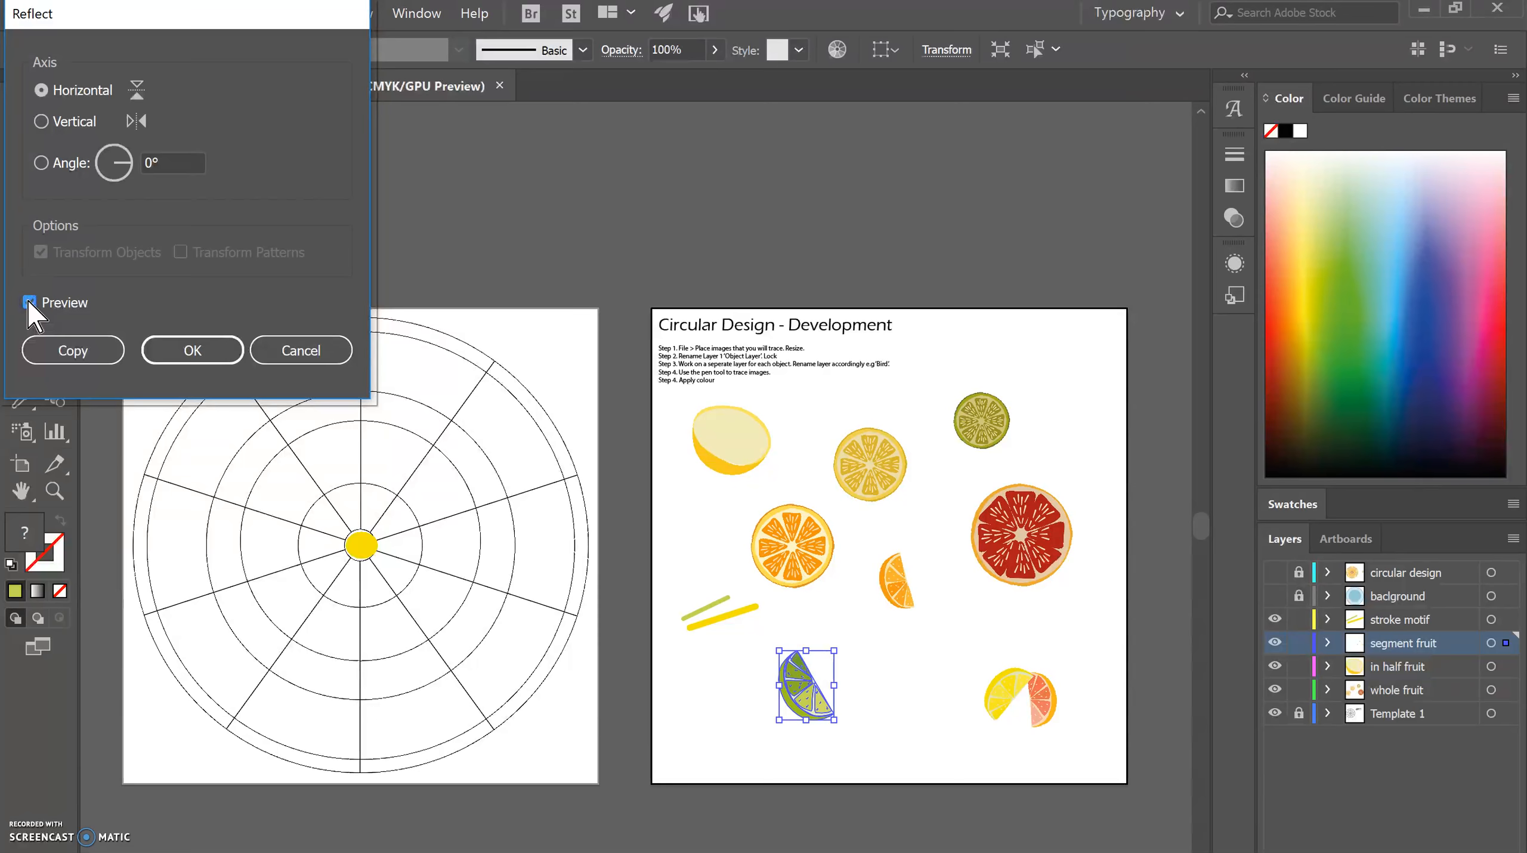
# Try reflecting the lime segment across the vertical axis and at a custom angle of 105°, making a copy.
pyautogui.click(41, 123)
pyautogui.moveTo(111, 154); pyautogui.dragTo(105, 170)
pyautogui.click(110, 146)
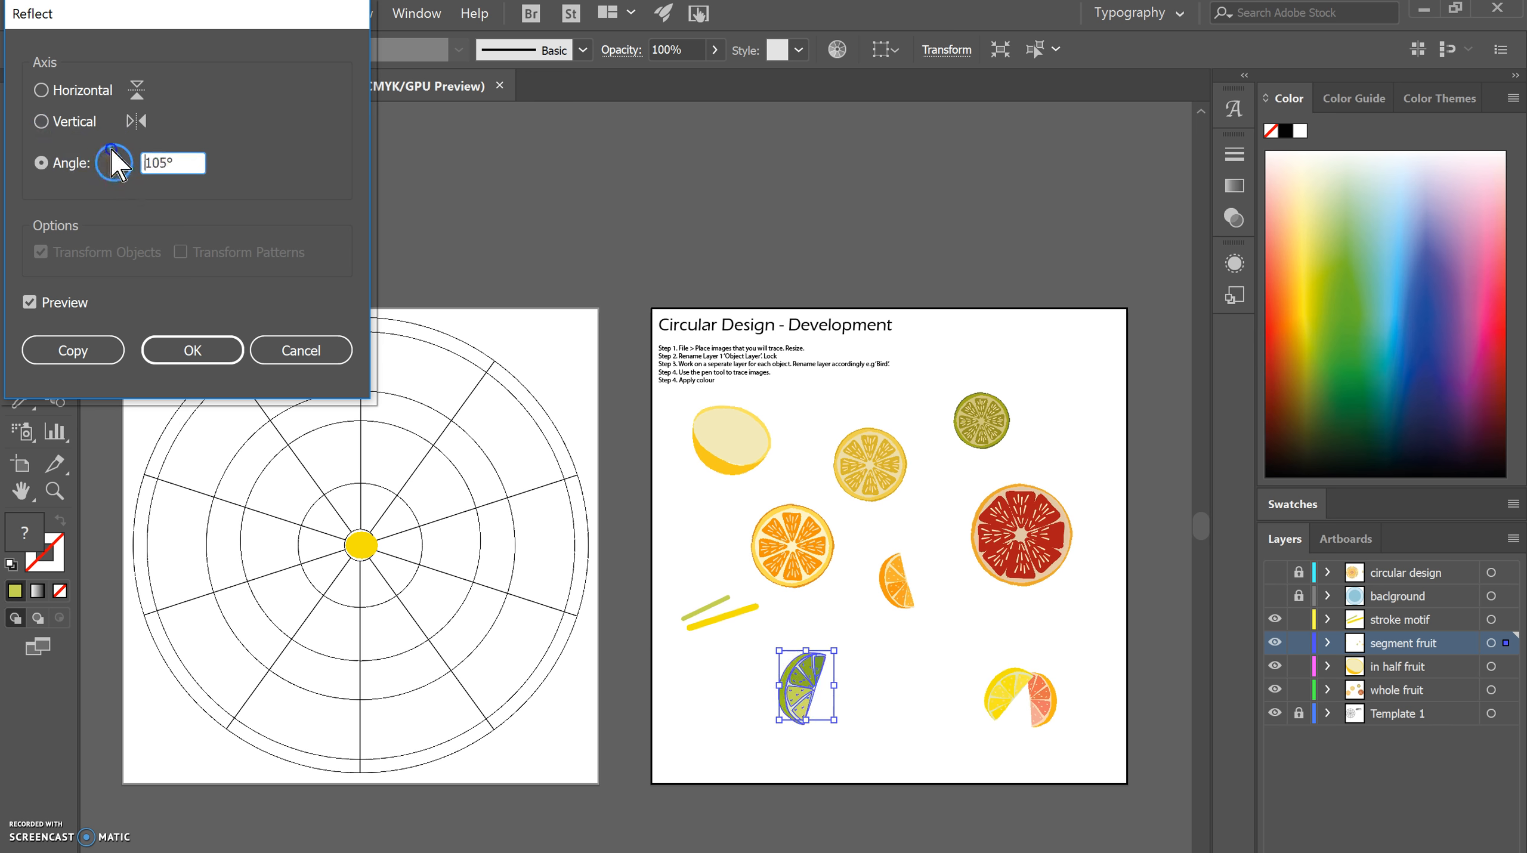
pyautogui.click(66, 350)
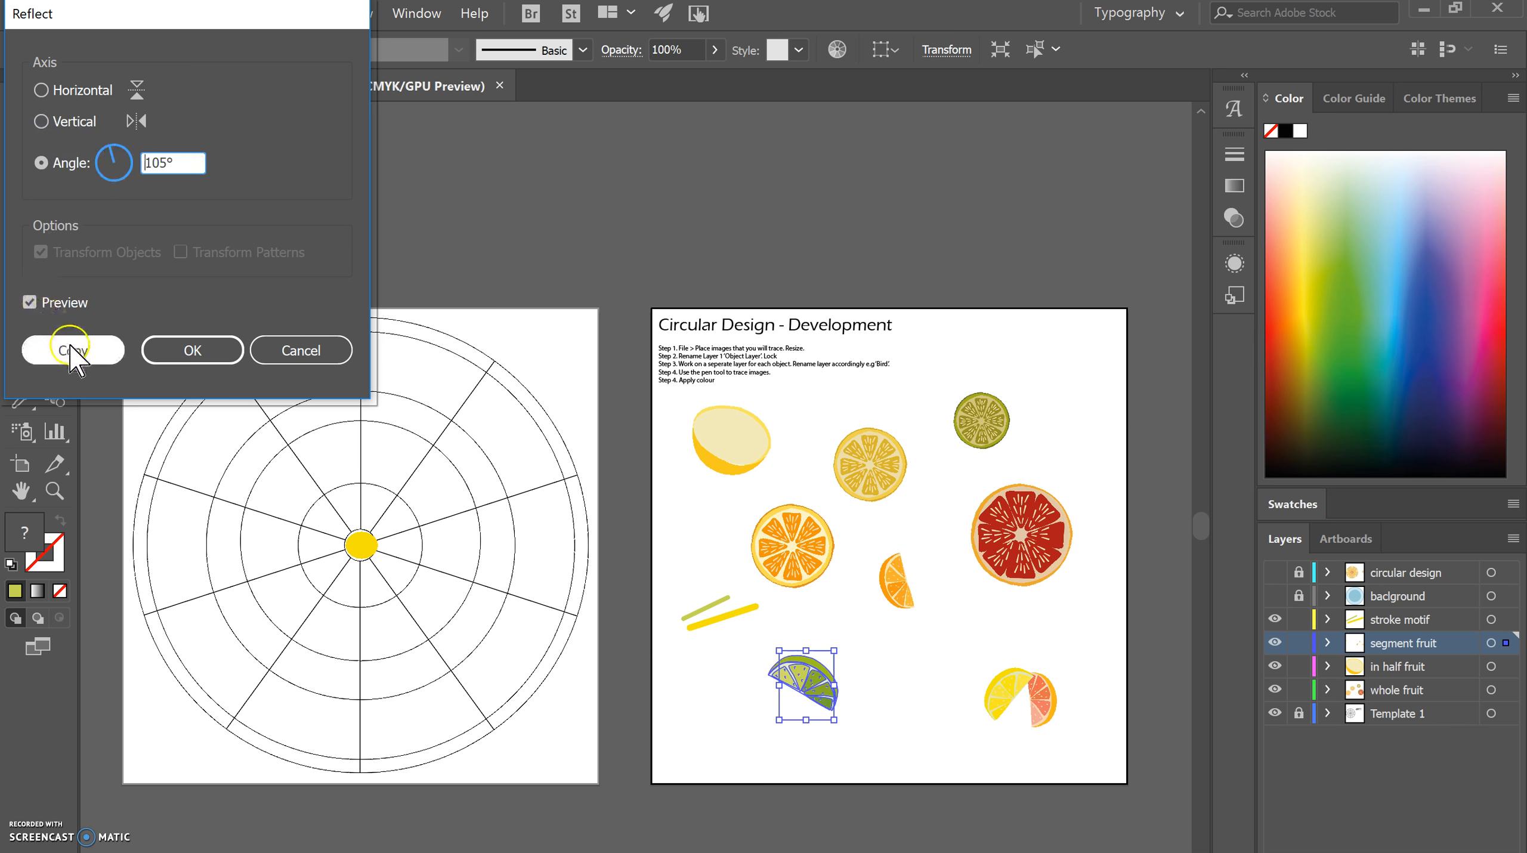
pyautogui.moveTo(815, 691)
pyautogui.mouseDown()
pyautogui.moveTo(868, 672)
pyautogui.moveTo(848, 688)
pyautogui.moveTo(900, 699)
pyautogui.moveTo(812, 693)
pyautogui.mouseUp()
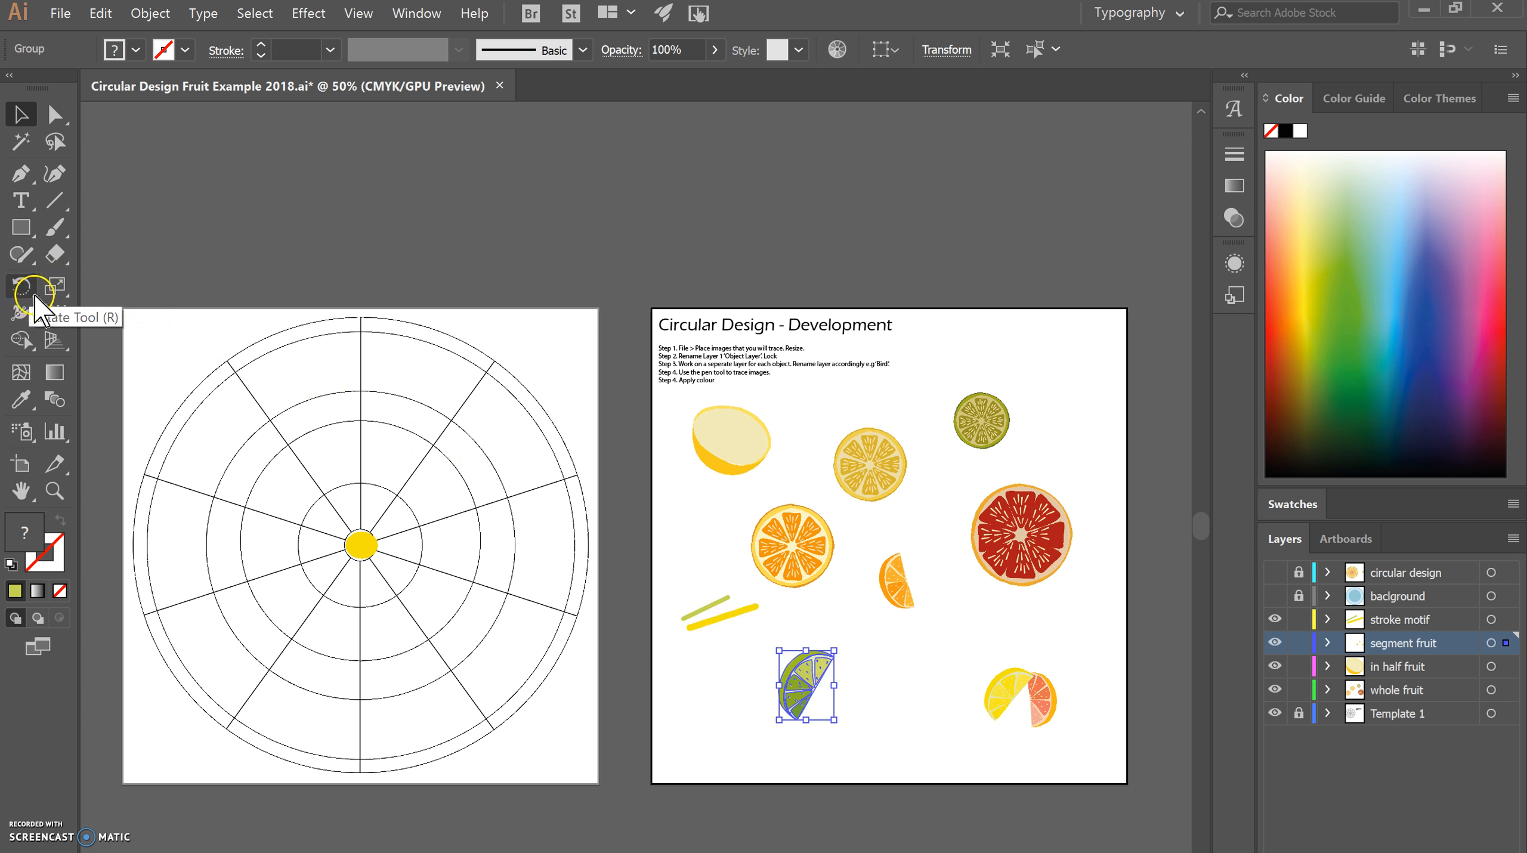
# Reflect the lime segment freehand with the Reflect tool, mirroring it around several different reference points near it.
pyautogui.moveTo(32, 299); pyautogui.dragTo(140, 315)
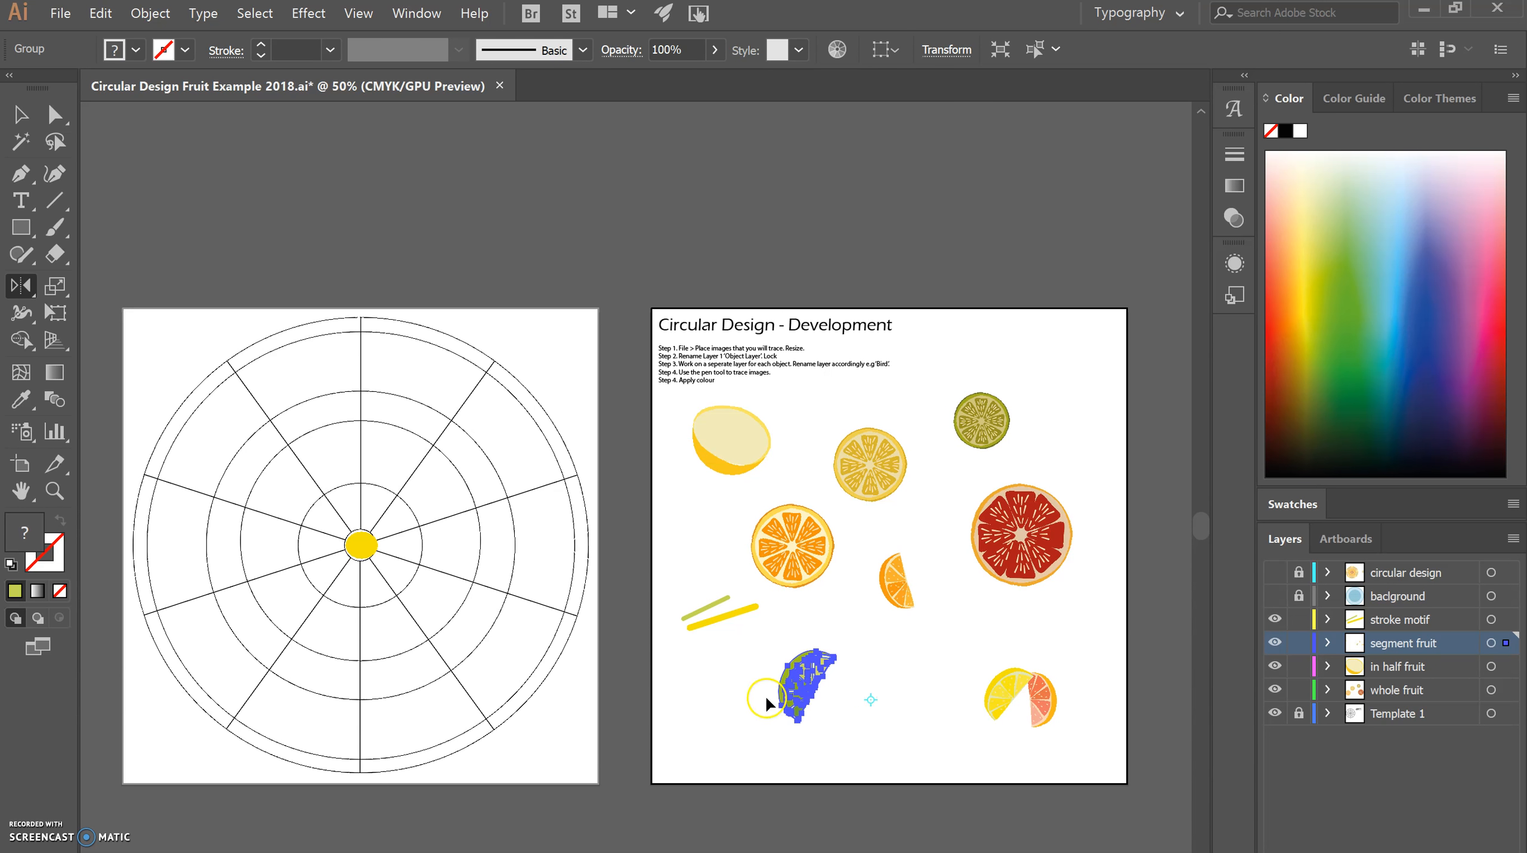
pyautogui.moveTo(744, 709); pyautogui.dragTo(742, 702)
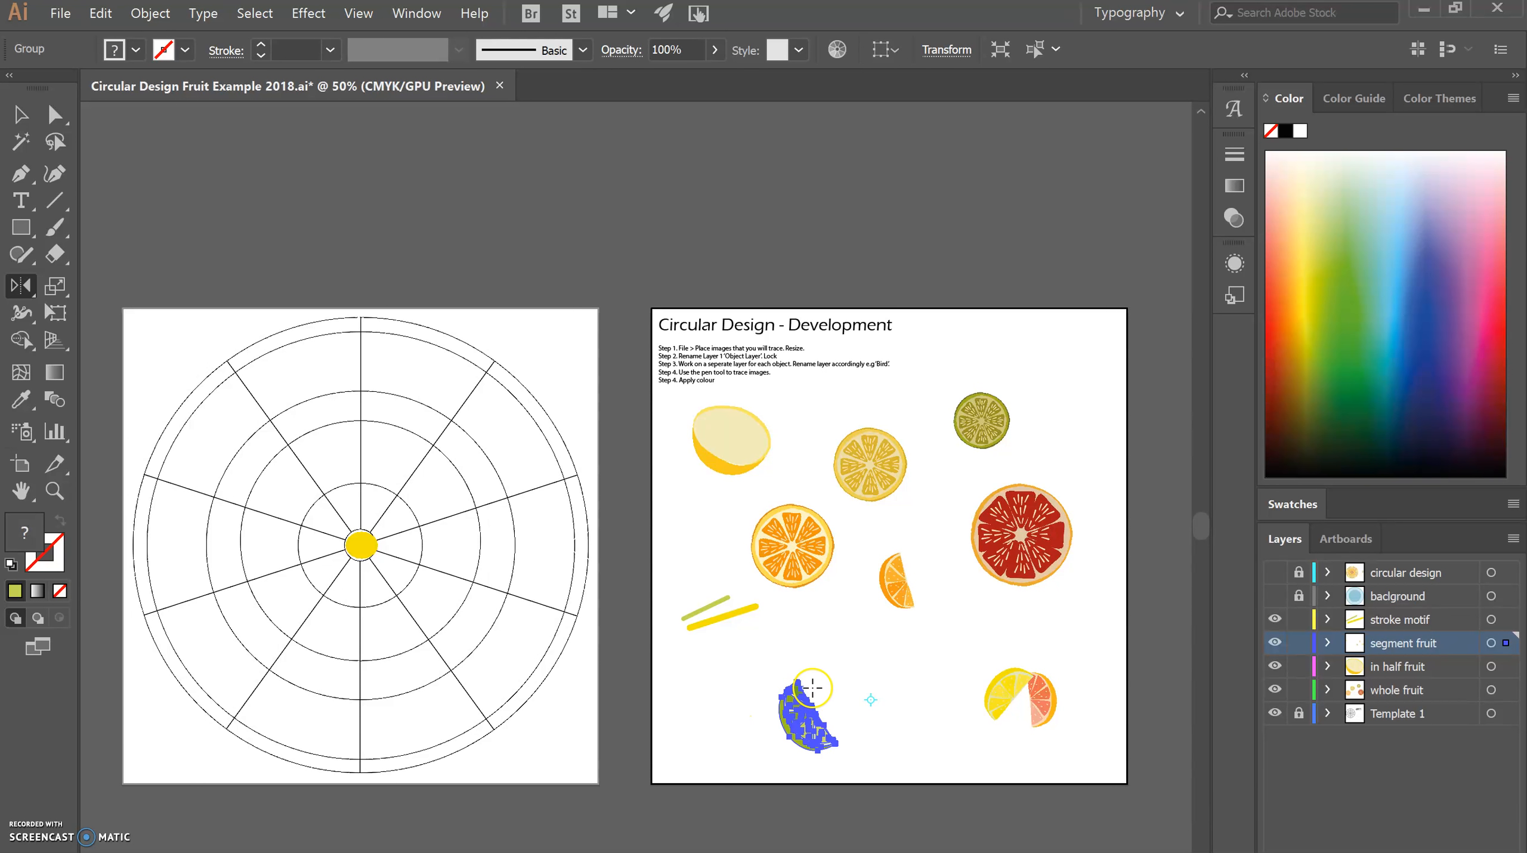
pyautogui.moveTo(825, 643); pyautogui.dragTo(842, 761)
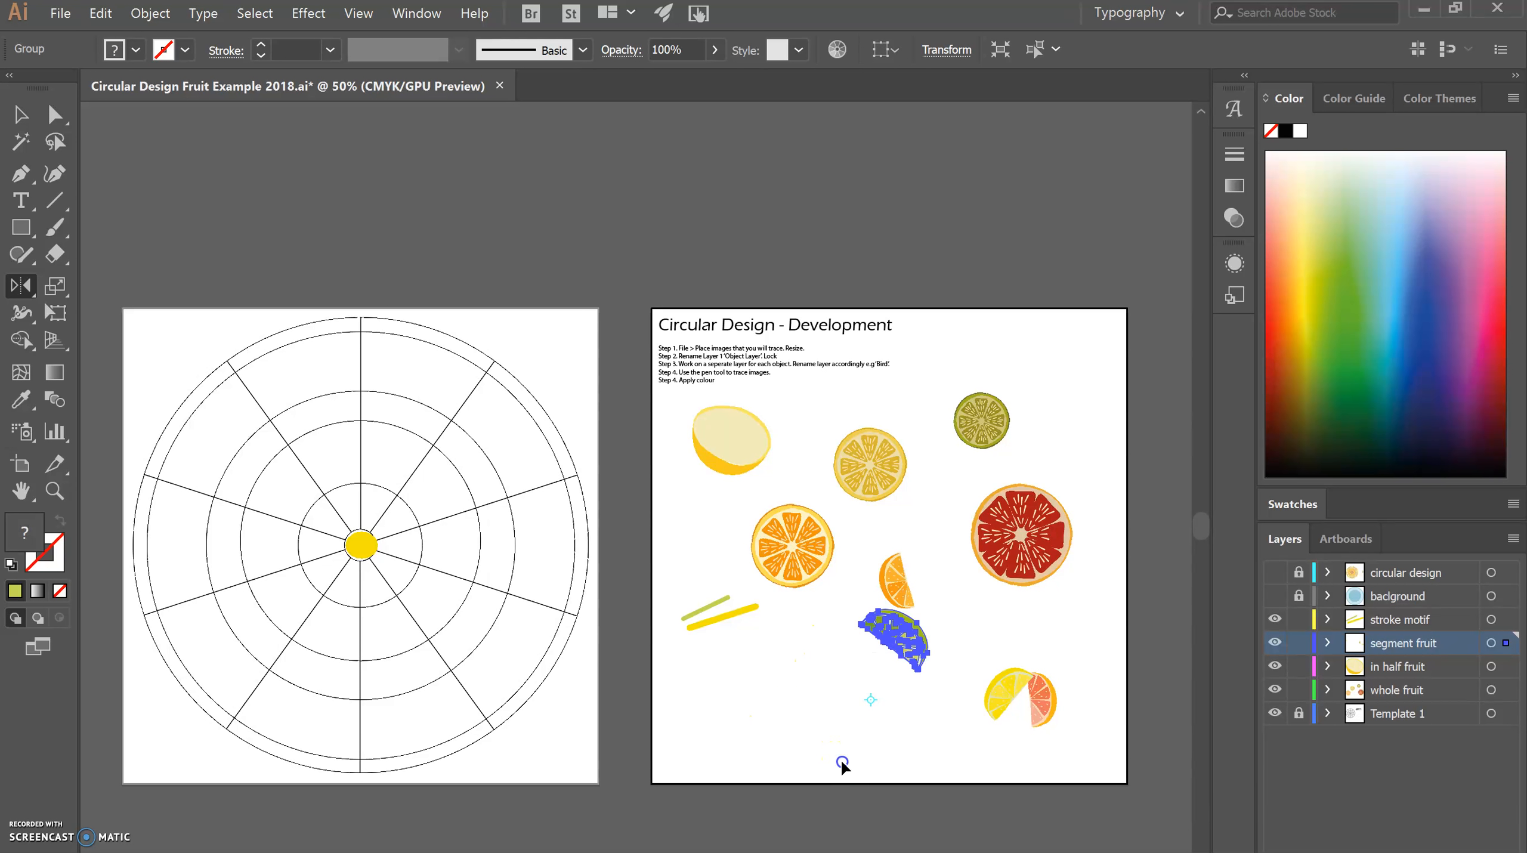
pyautogui.moveTo(845, 621); pyautogui.dragTo(847, 619)
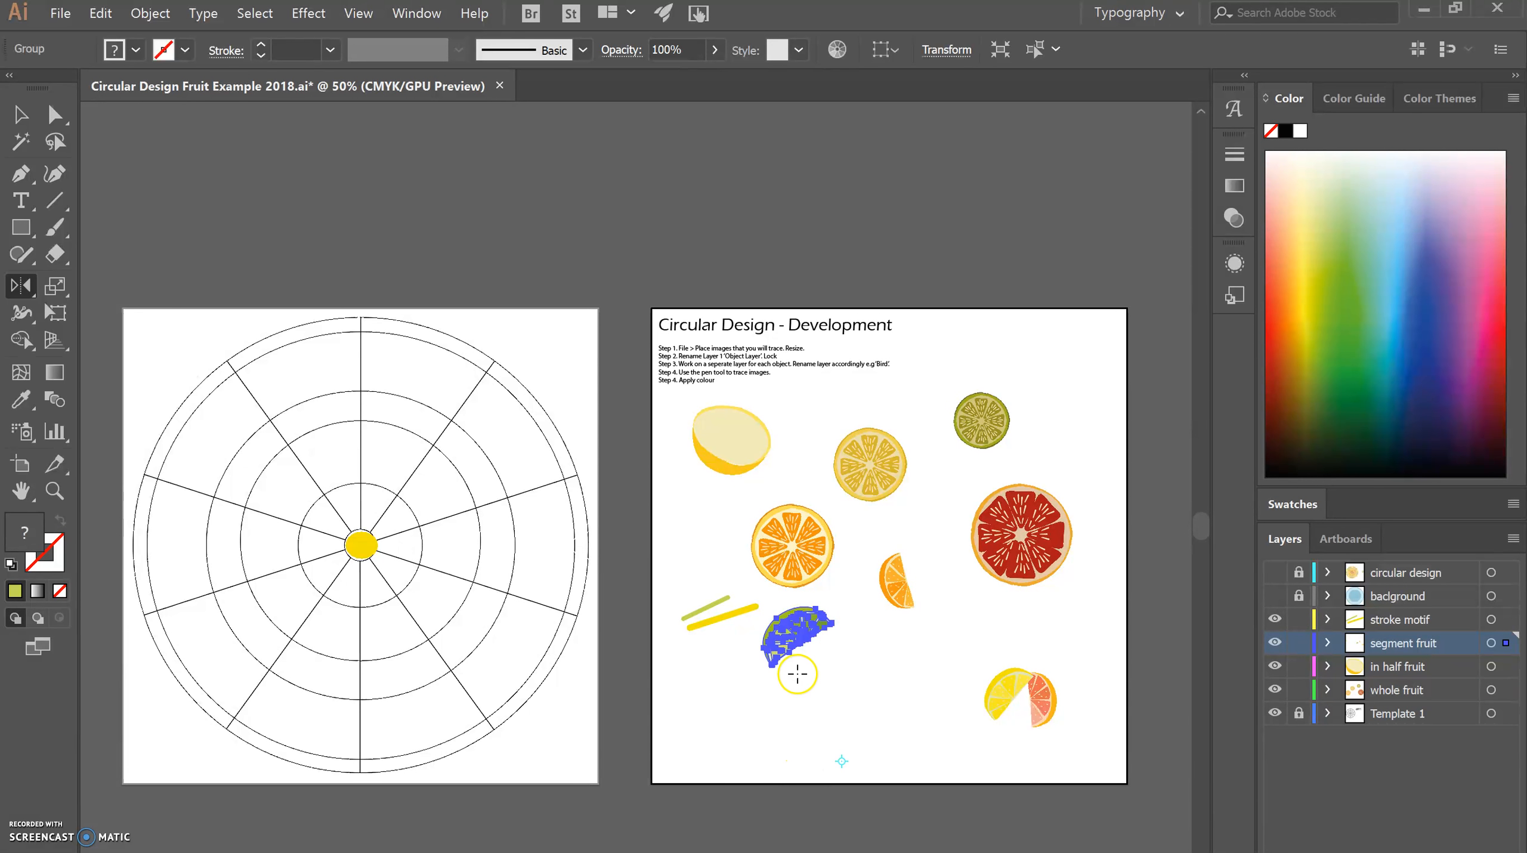
pyautogui.click(744, 670)
pyautogui.moveTo(886, 668); pyautogui.dragTo(886, 670)
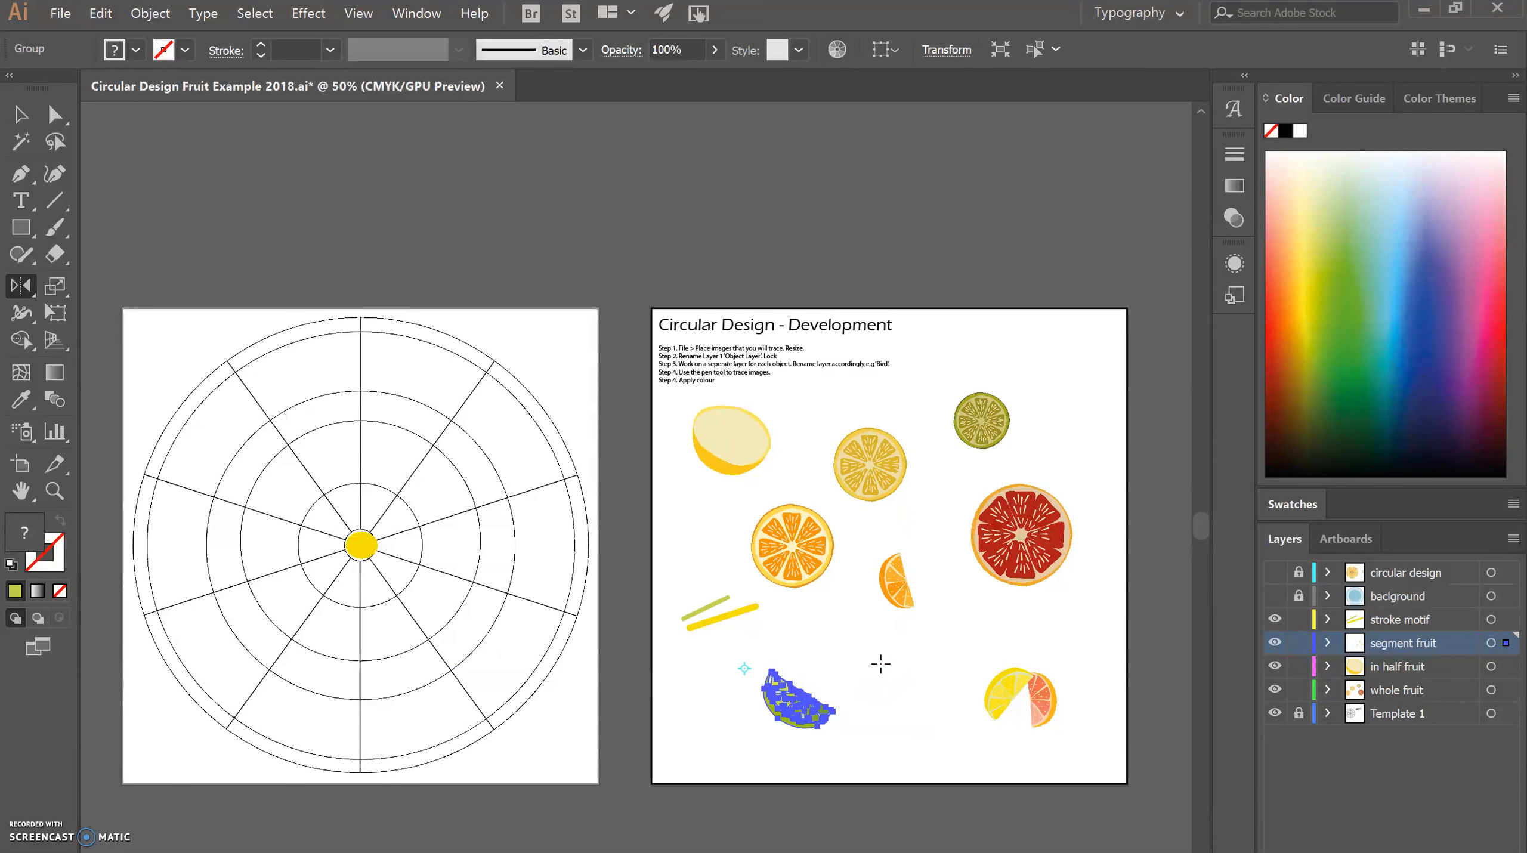
pyautogui.click(814, 665)
pyautogui.moveTo(764, 649); pyautogui.dragTo(799, 739)
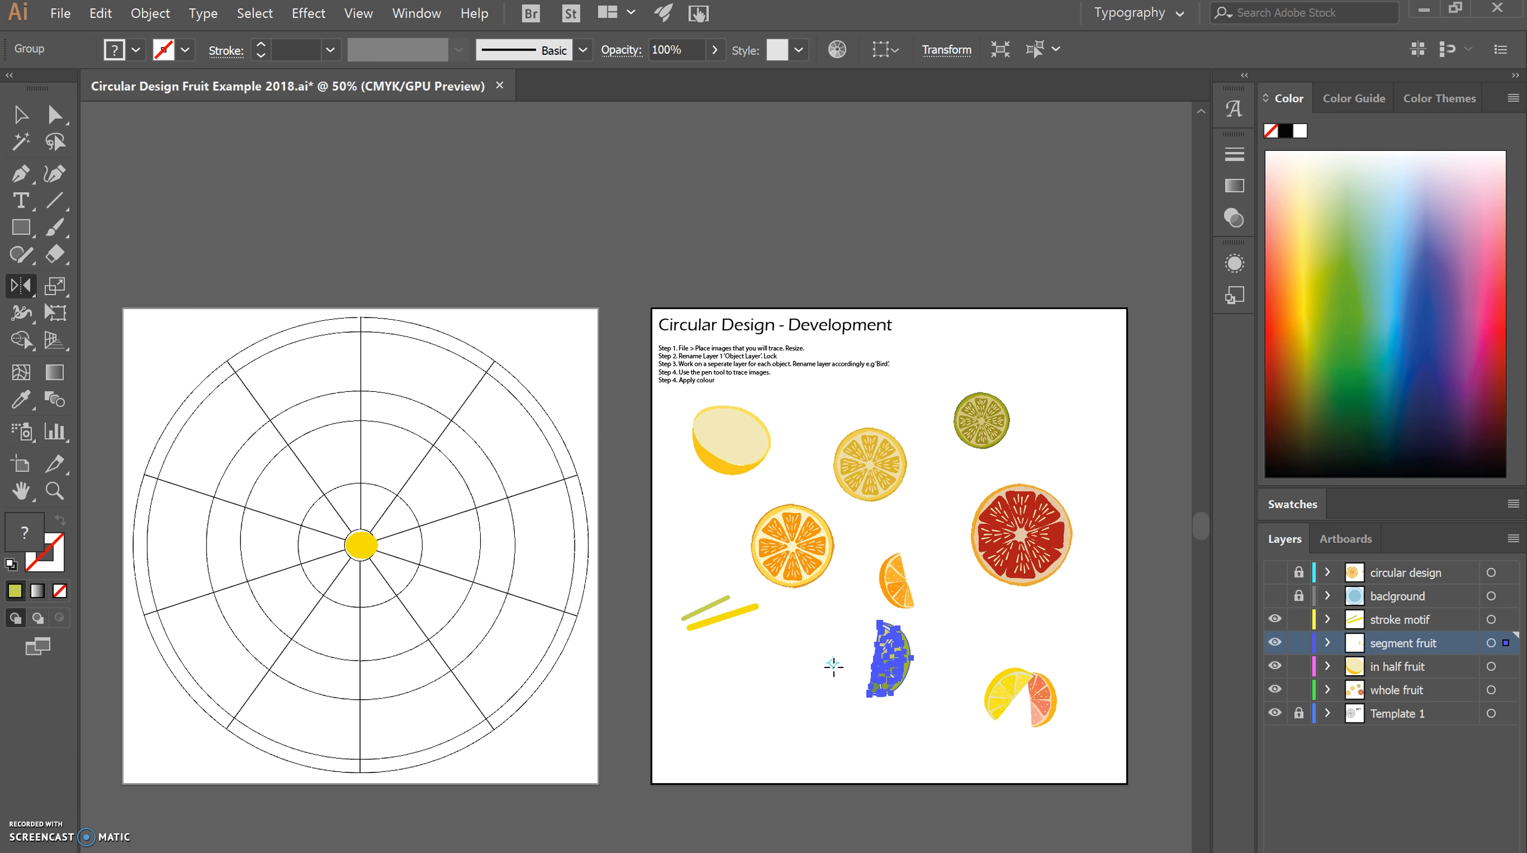
# Move the lime segment back below the whole orange slice and rotate it freehand so its flat edge slants up to the right.
pyautogui.click(18, 114)
pyautogui.click(875, 661)
pyautogui.moveTo(876, 661); pyautogui.dragTo(801, 694)
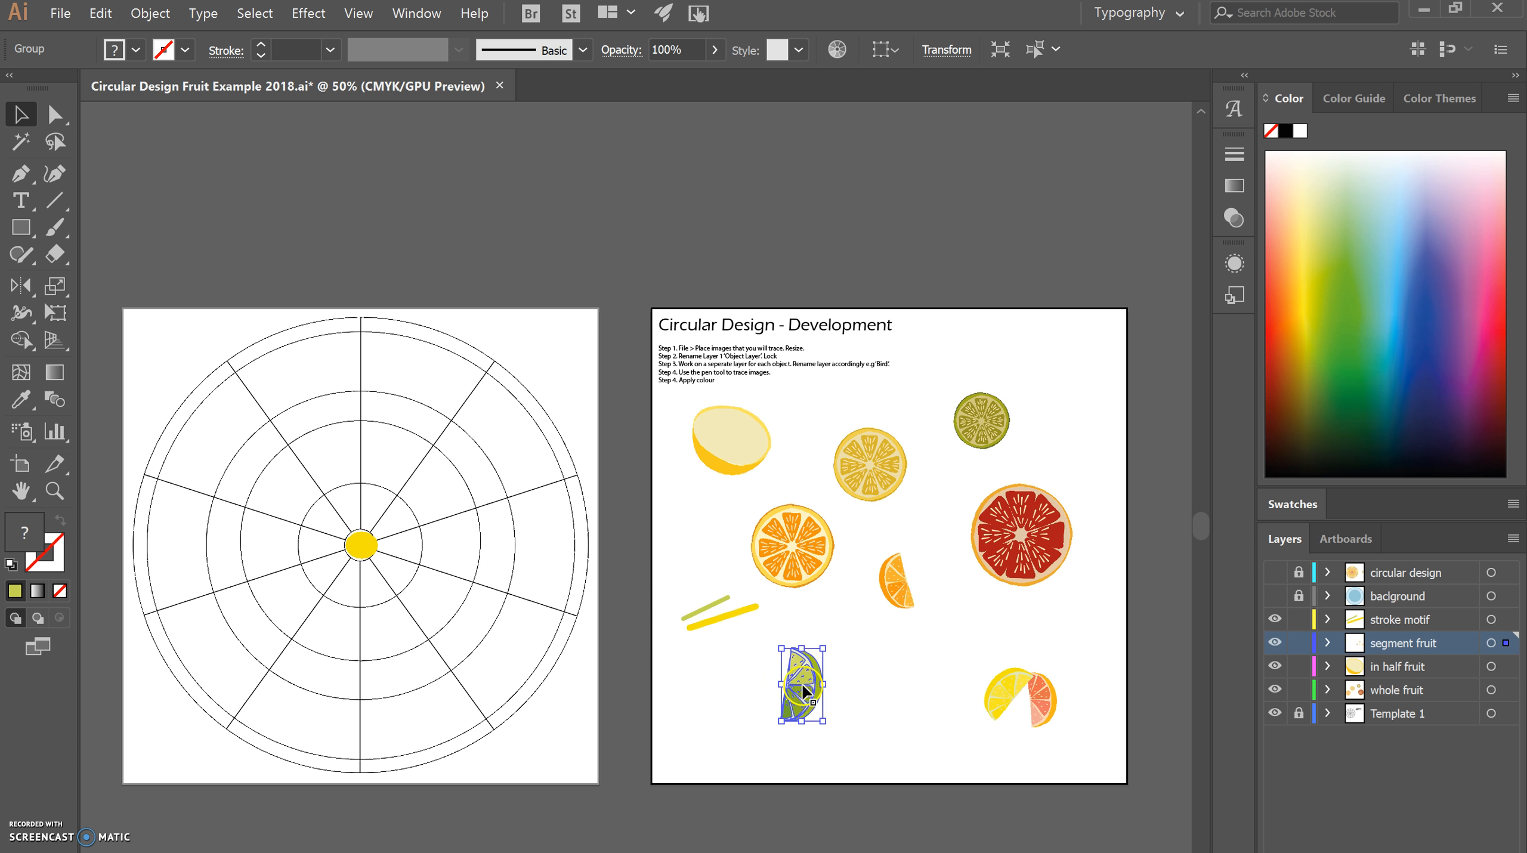
pyautogui.click(803, 681)
pyautogui.moveTo(829, 635); pyautogui.dragTo(790, 673)
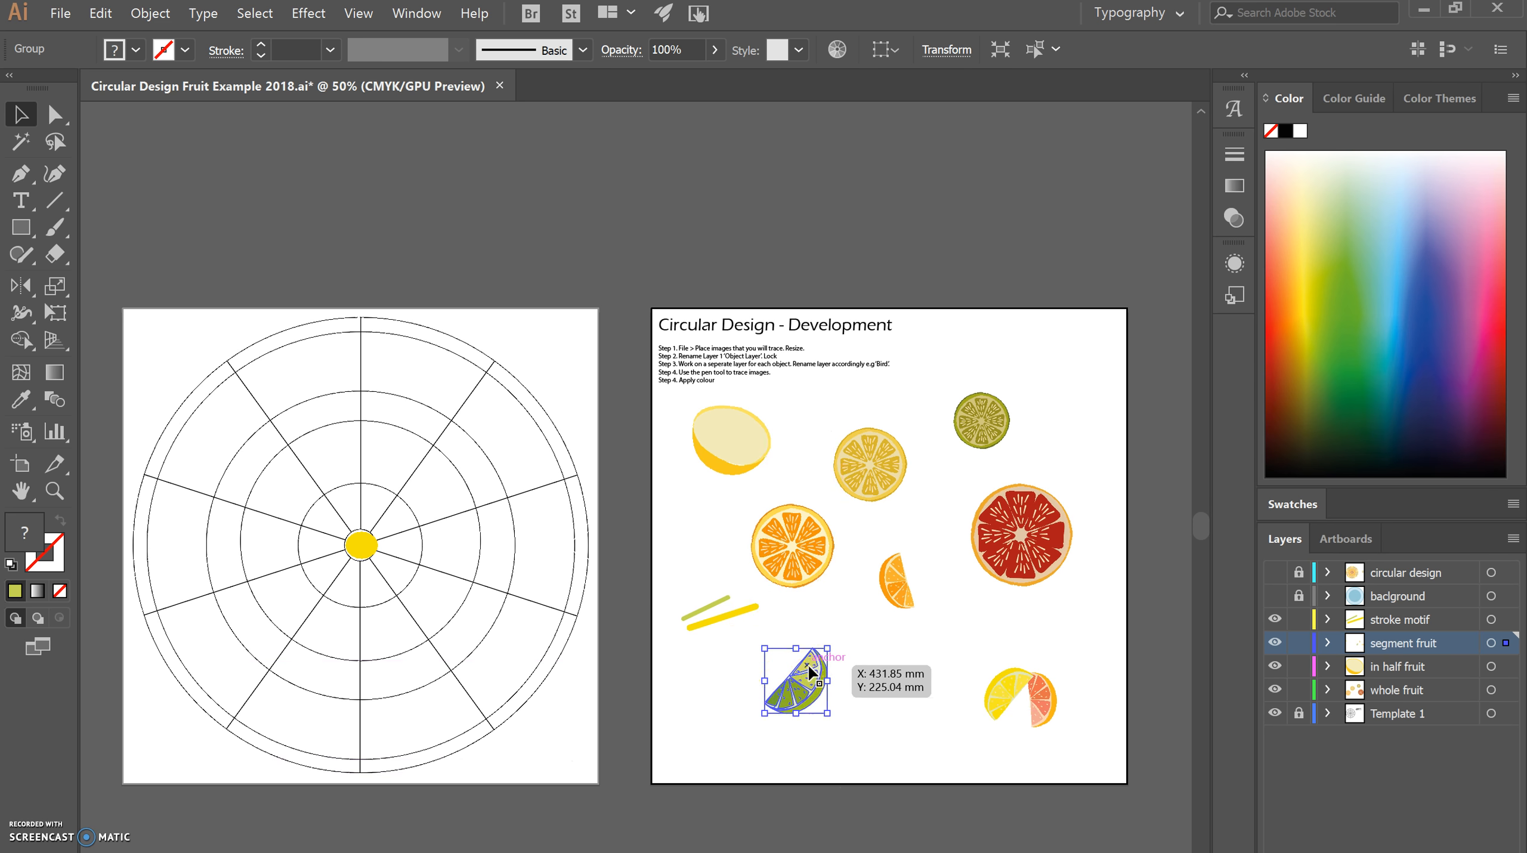
# Make a rotated copy of the lime segment with the Rotate command and place it to the left of the original.
pyautogui.rightClick(803, 678)
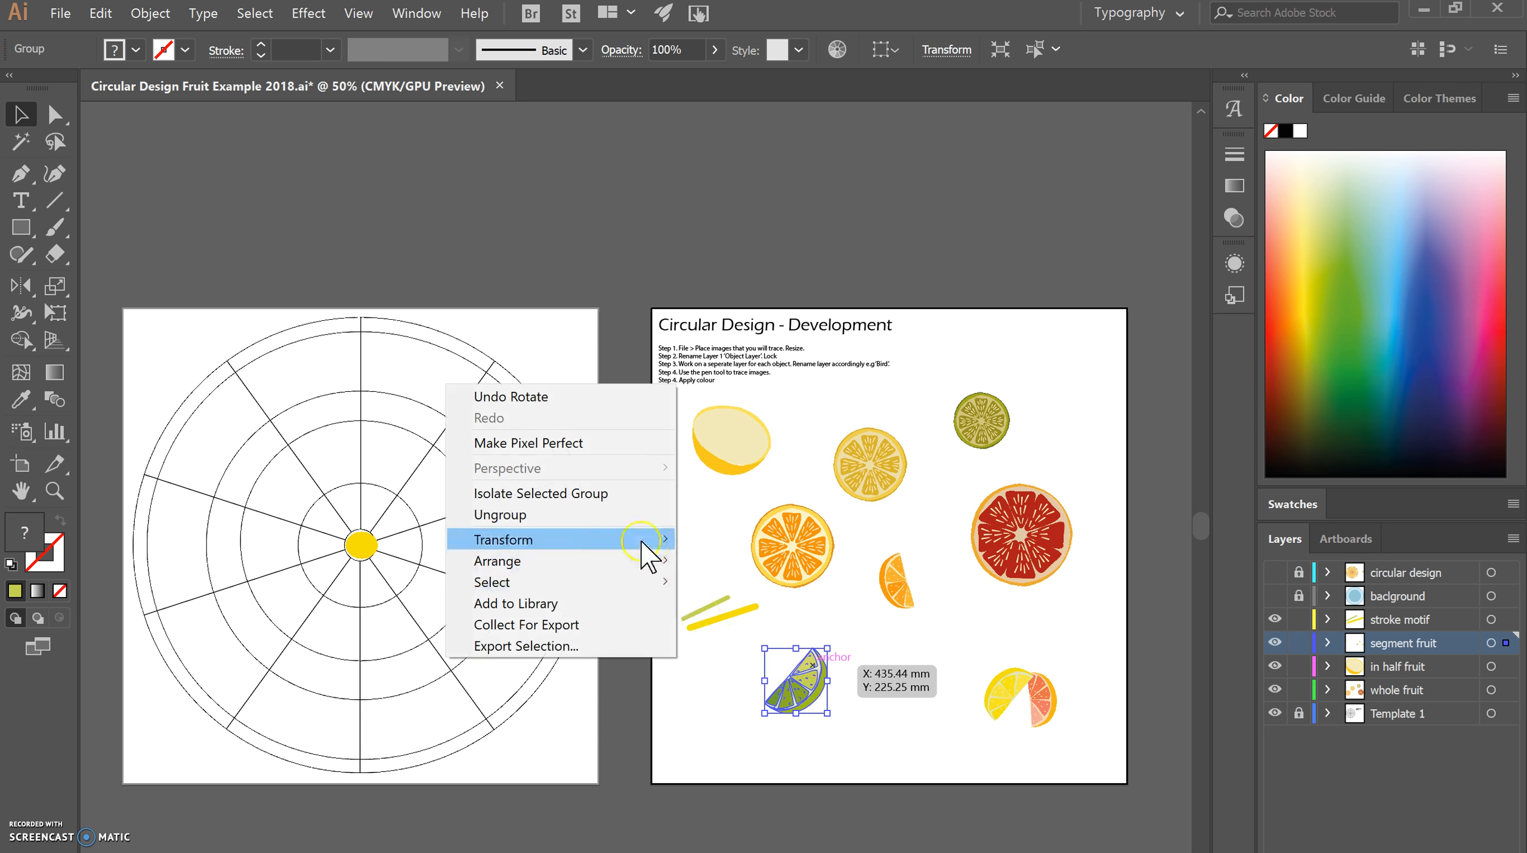
pyautogui.moveTo(642, 541)
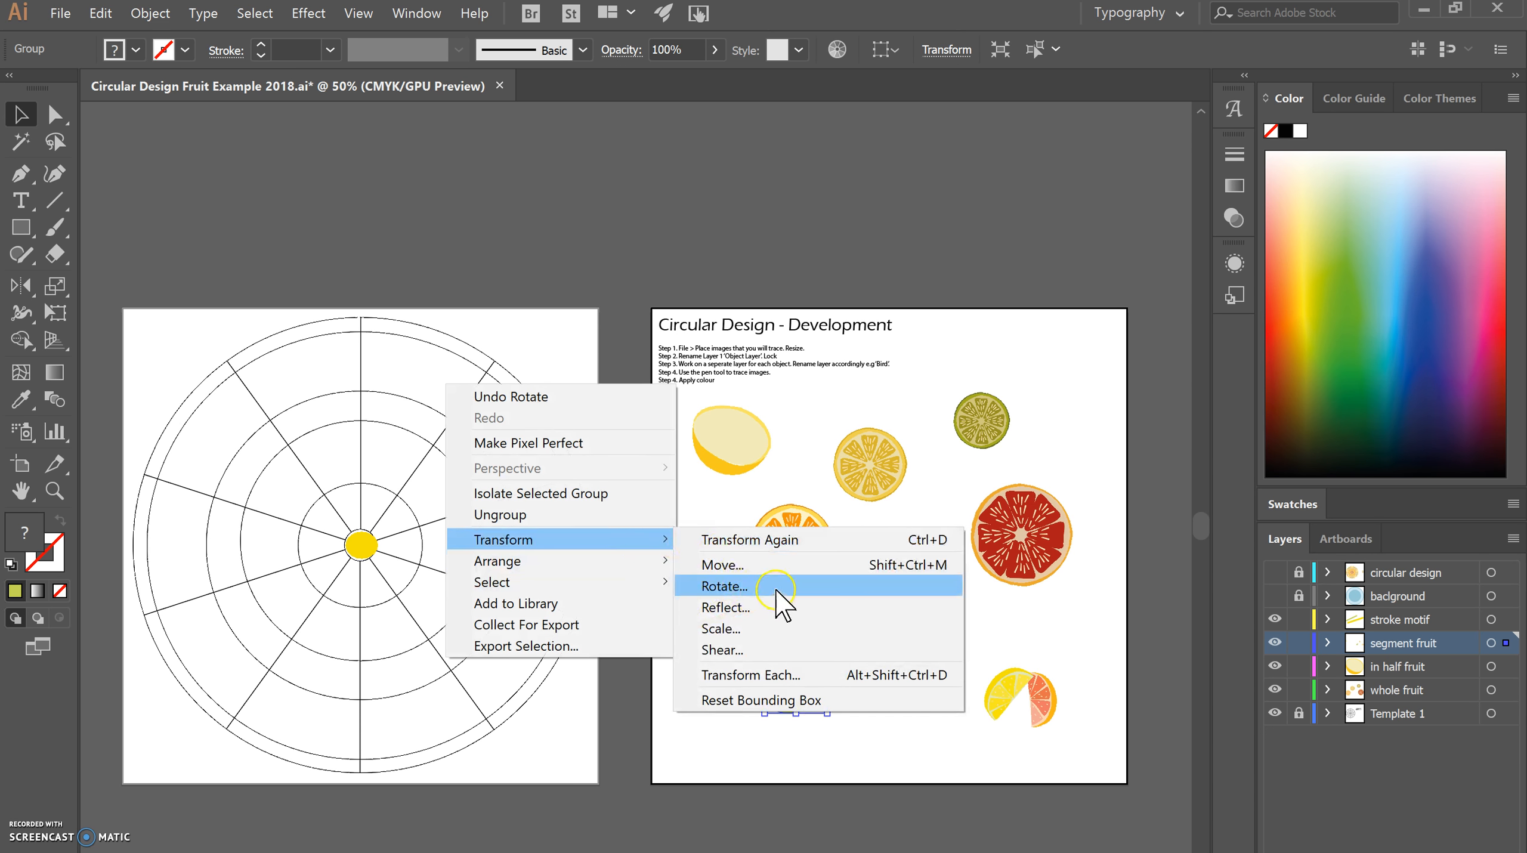
pyautogui.click(751, 591)
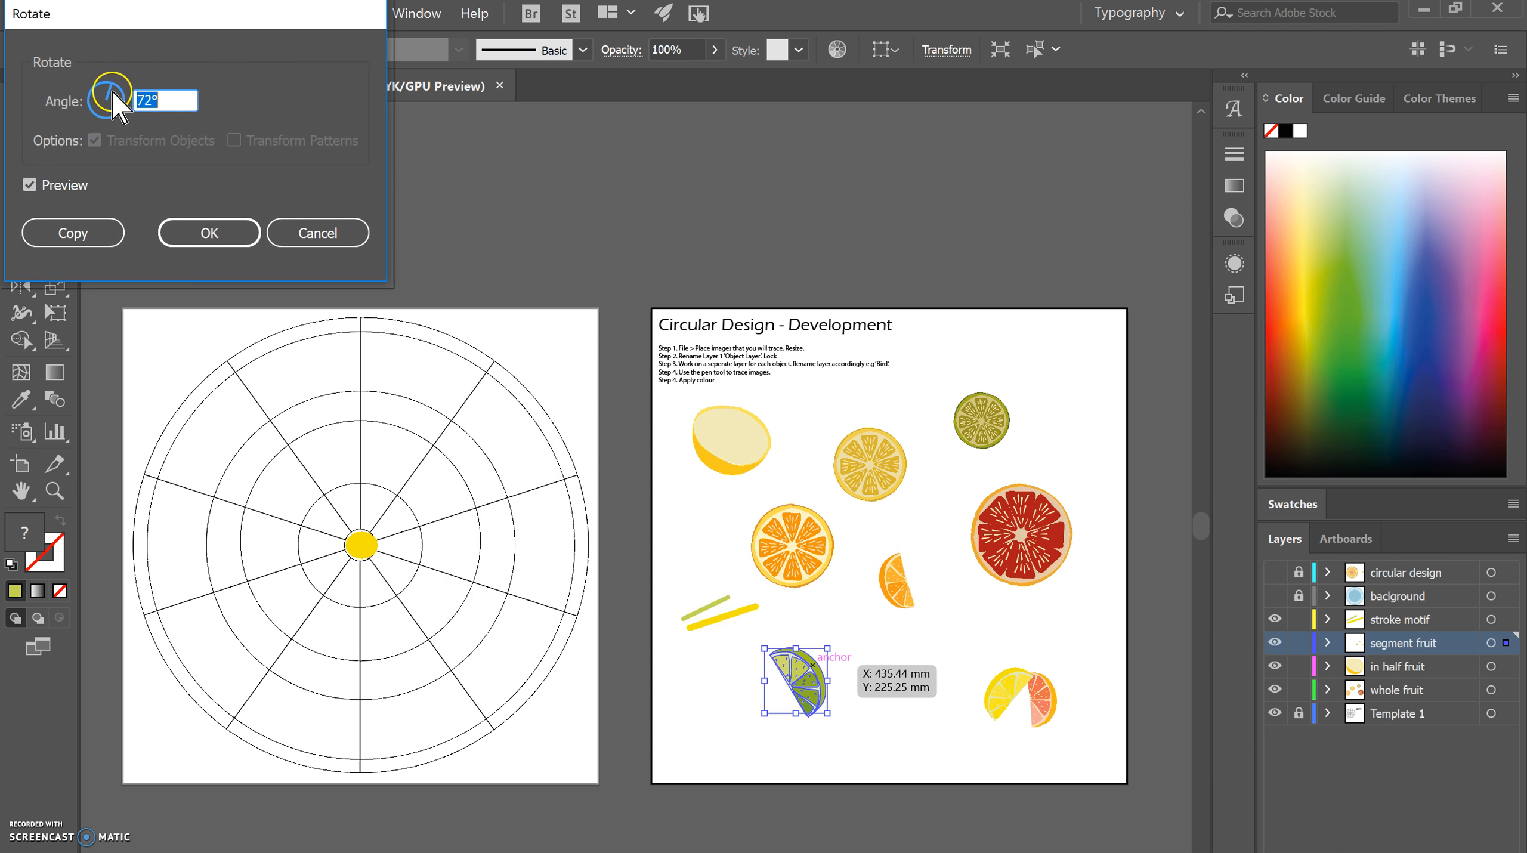
pyautogui.moveTo(113, 95); pyautogui.dragTo(86, 114)
pyautogui.click(77, 233)
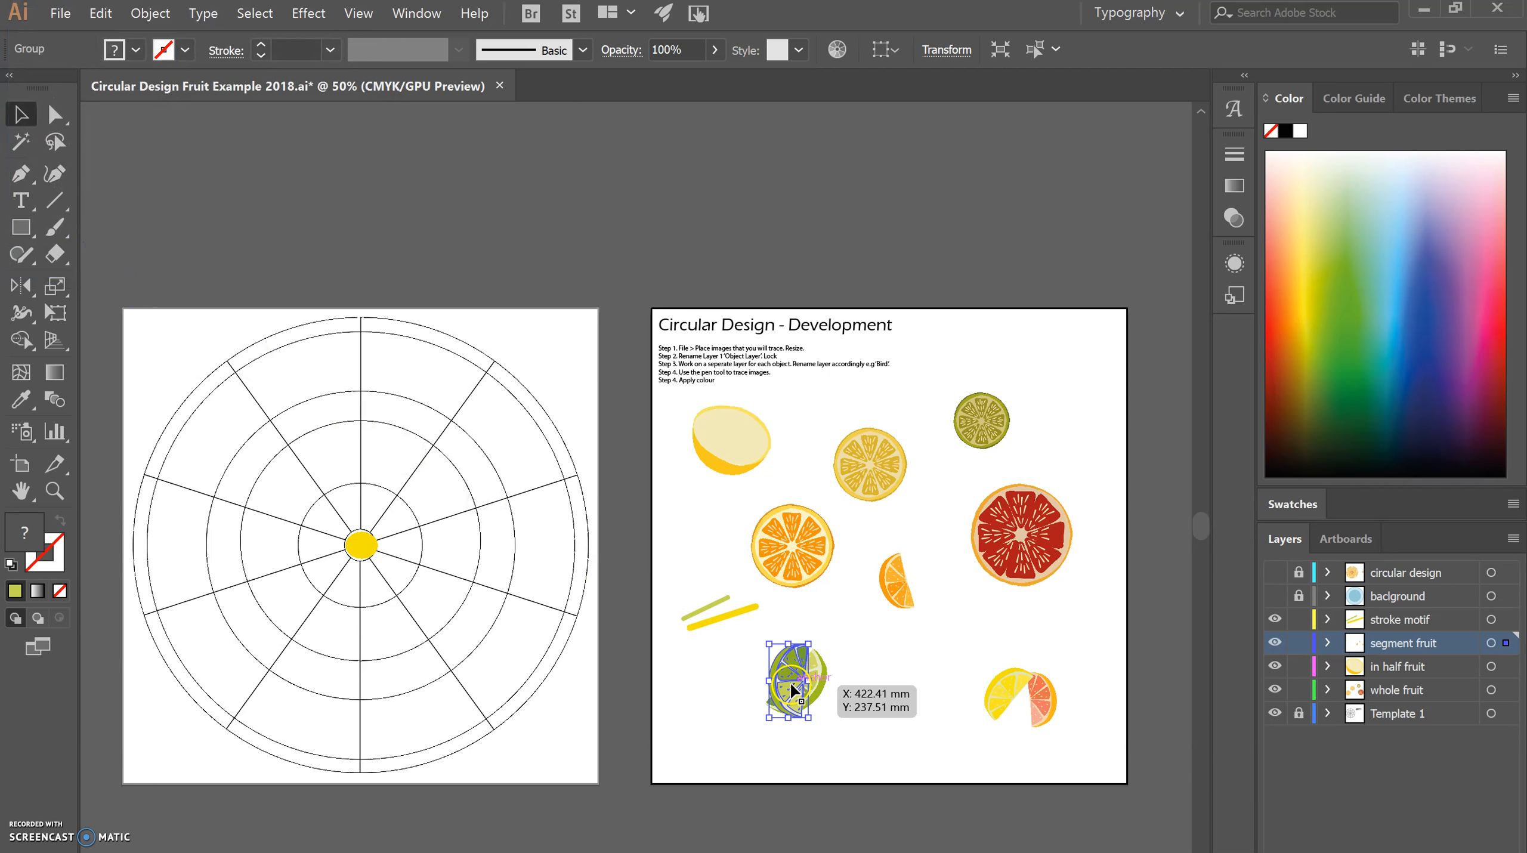
pyautogui.moveTo(793, 690); pyautogui.dragTo(734, 708)
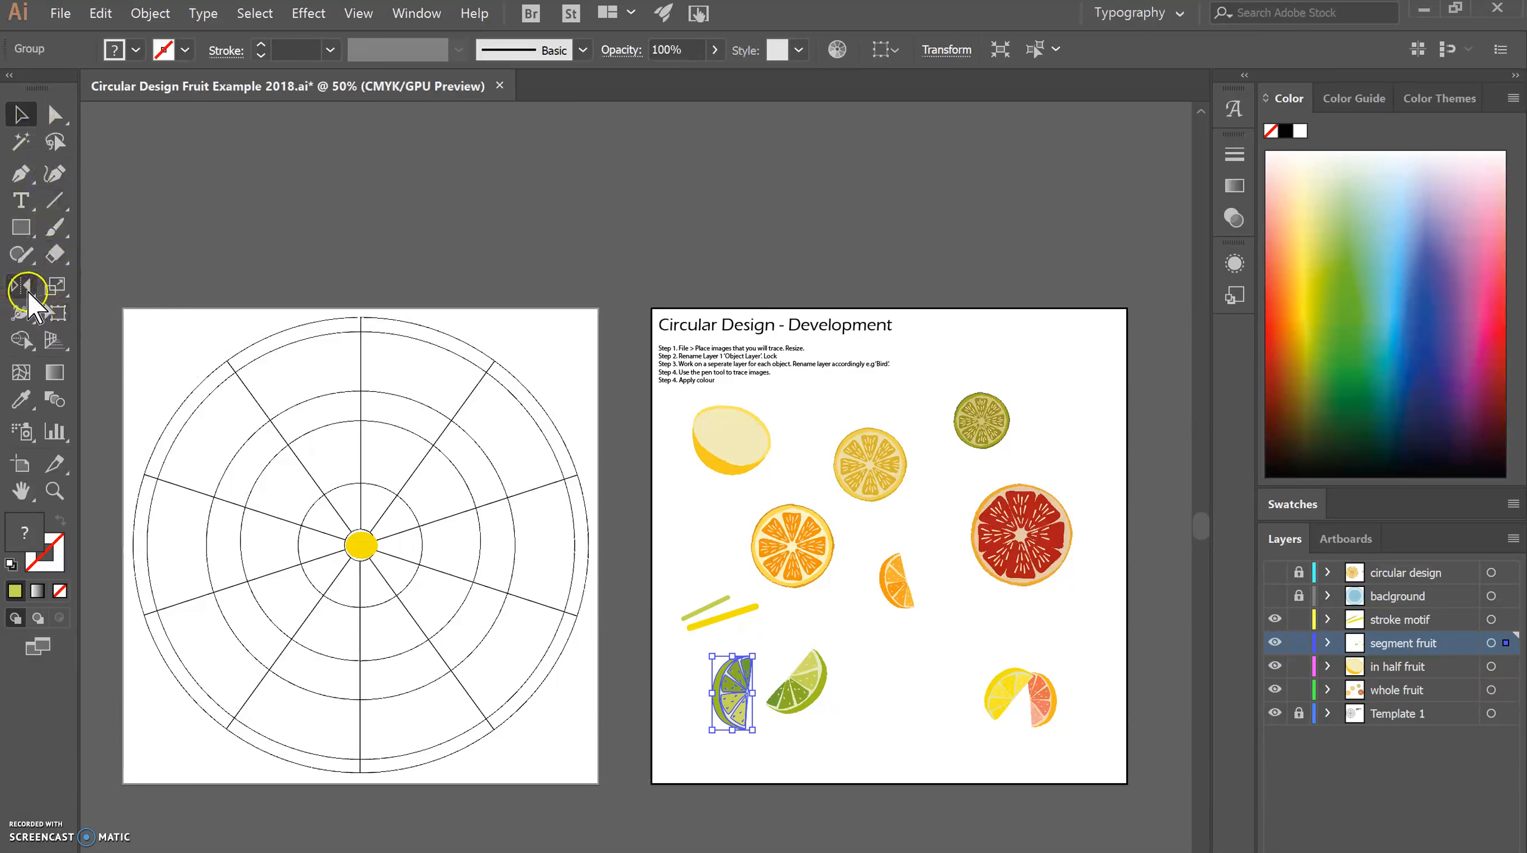
# Rotate the lime copy freehand with the Rotate tool, including around a point between the orange slice and orange segment.
pyautogui.click(32, 299)
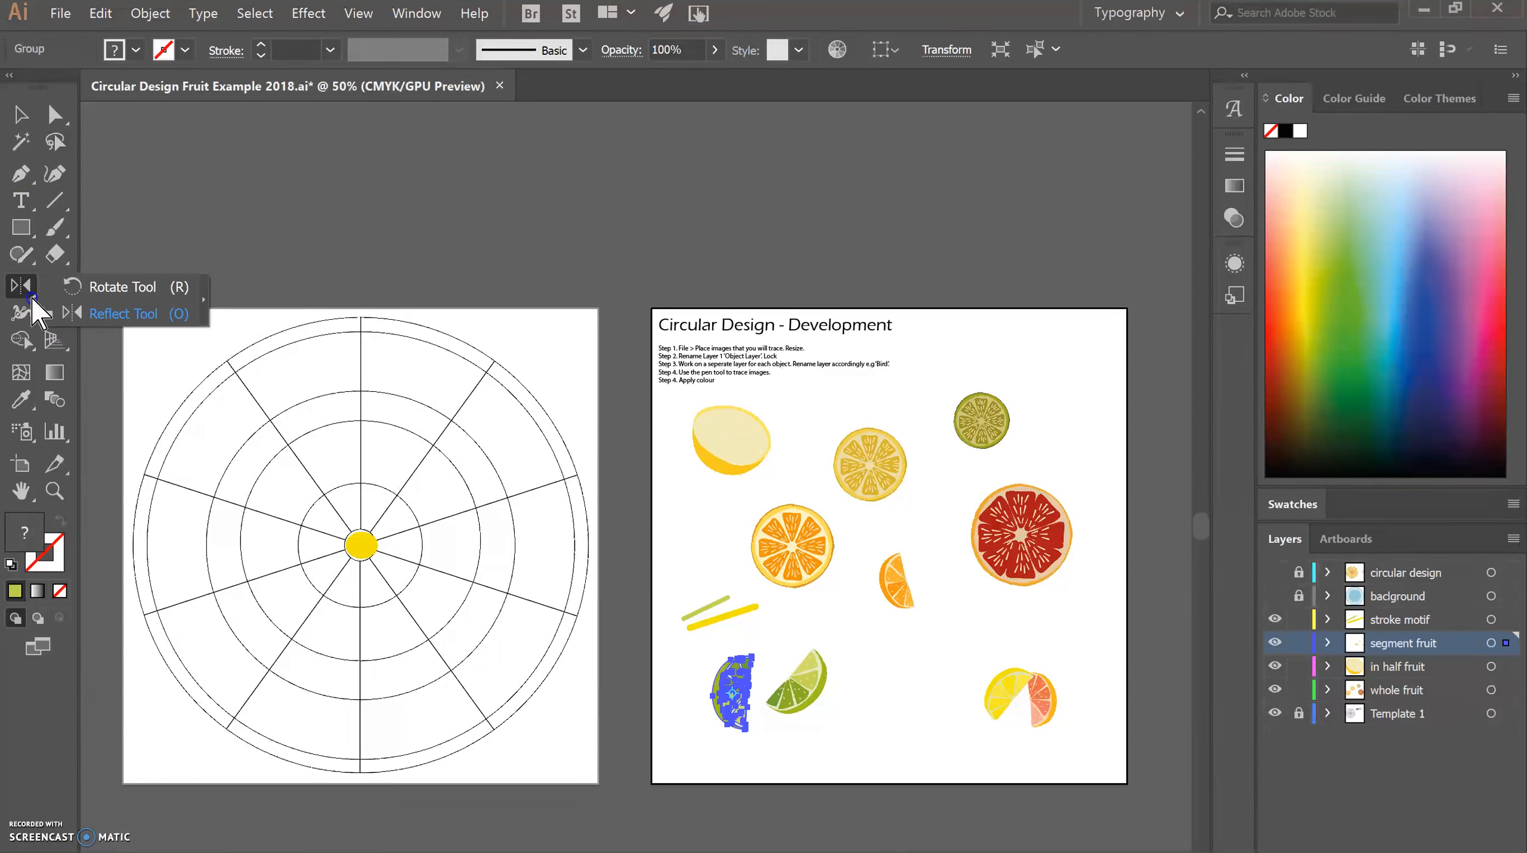
pyautogui.click(127, 287)
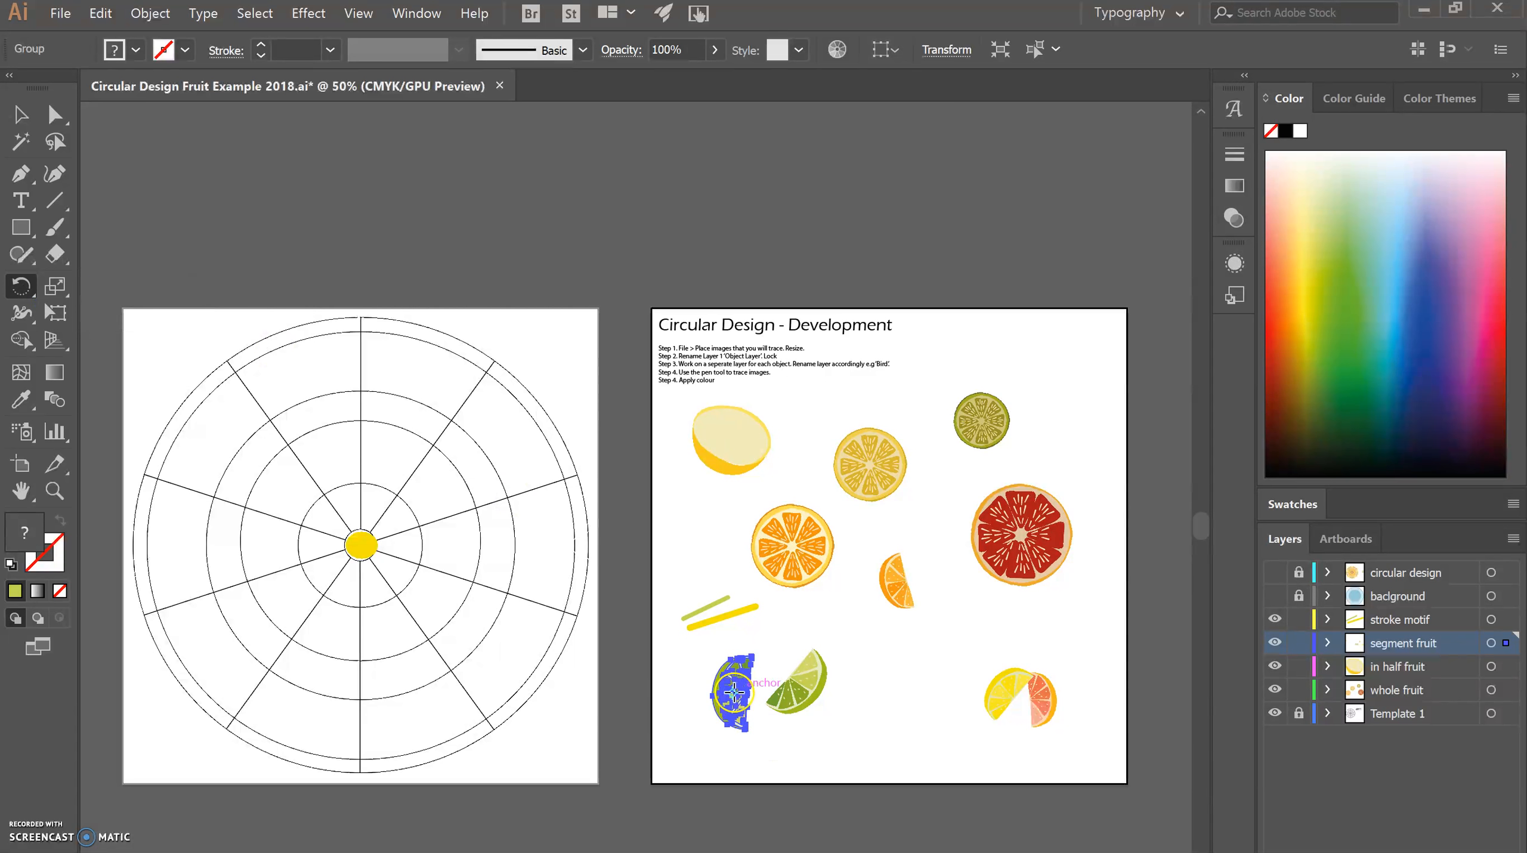
pyautogui.moveTo(751, 637); pyautogui.dragTo(696, 662)
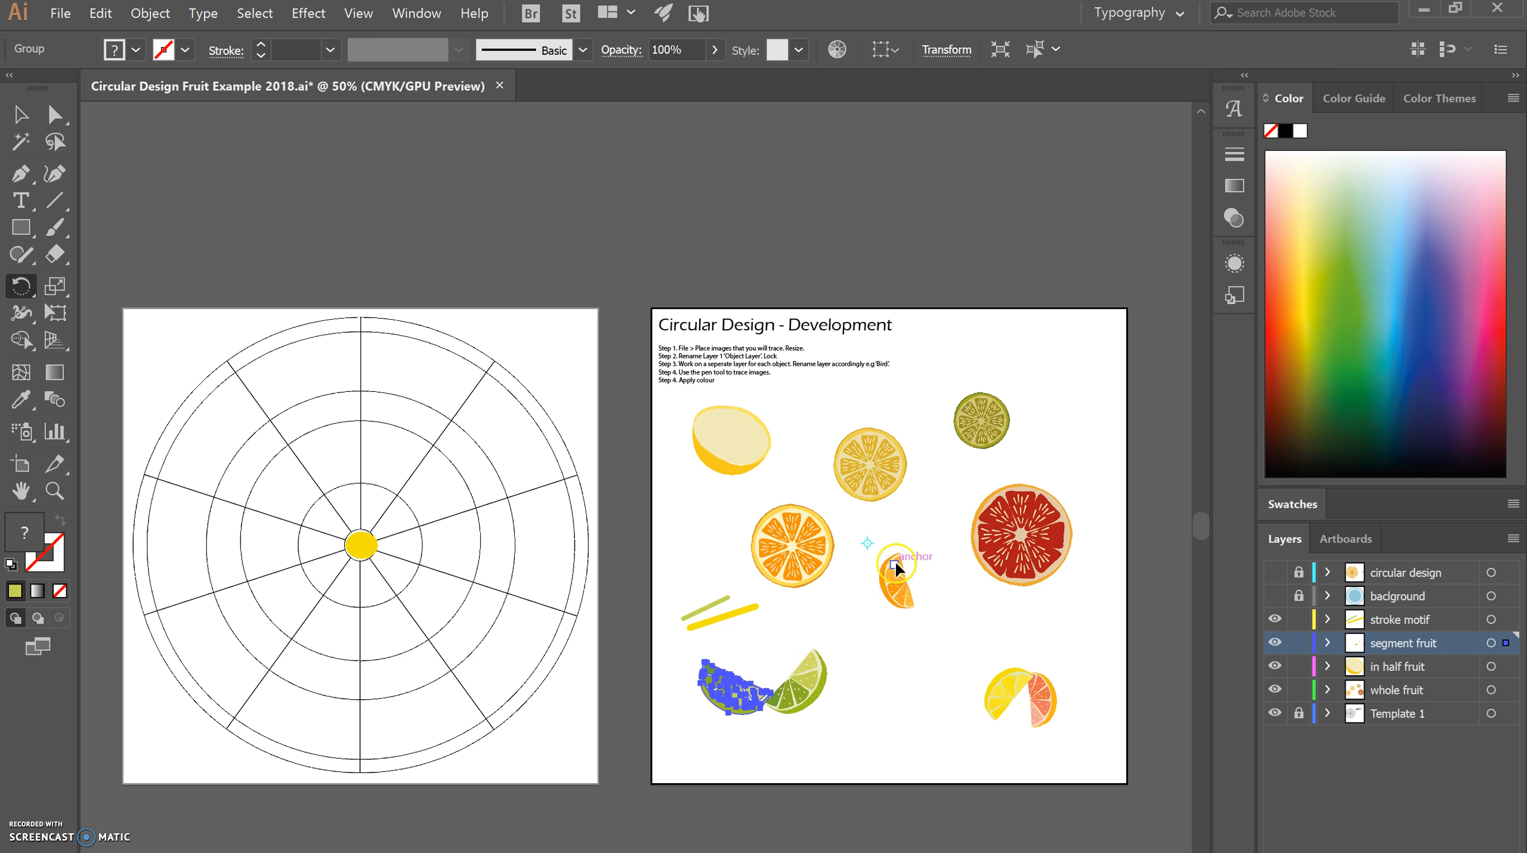
pyautogui.moveTo(874, 543); pyautogui.dragTo(948, 582)
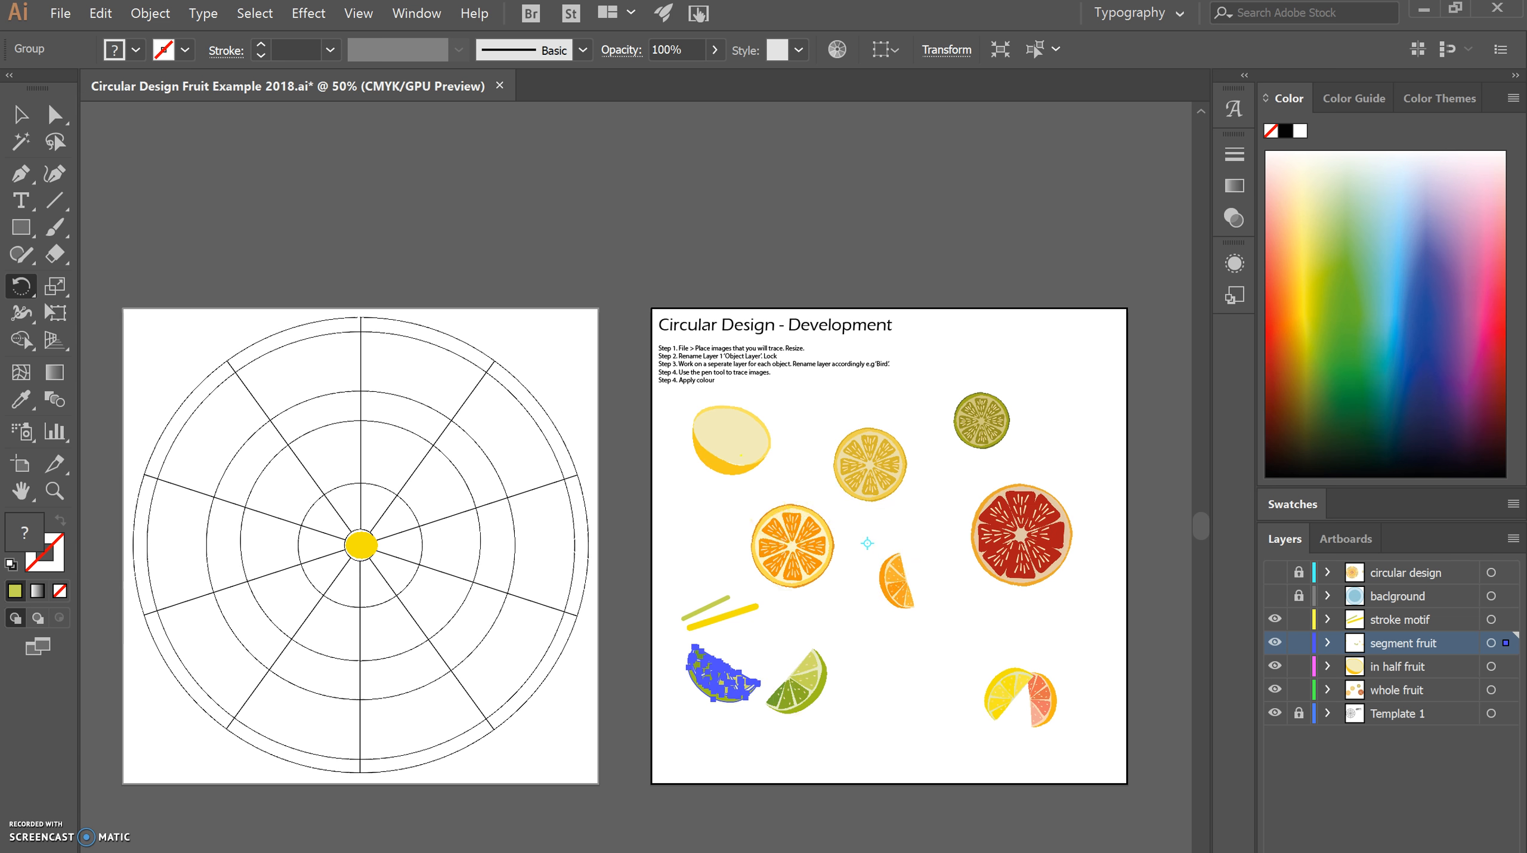
# Switch to Rotate along an axis.pdf in Acrobat and look through its steps up to page 5.
pyautogui.click(849, 852)
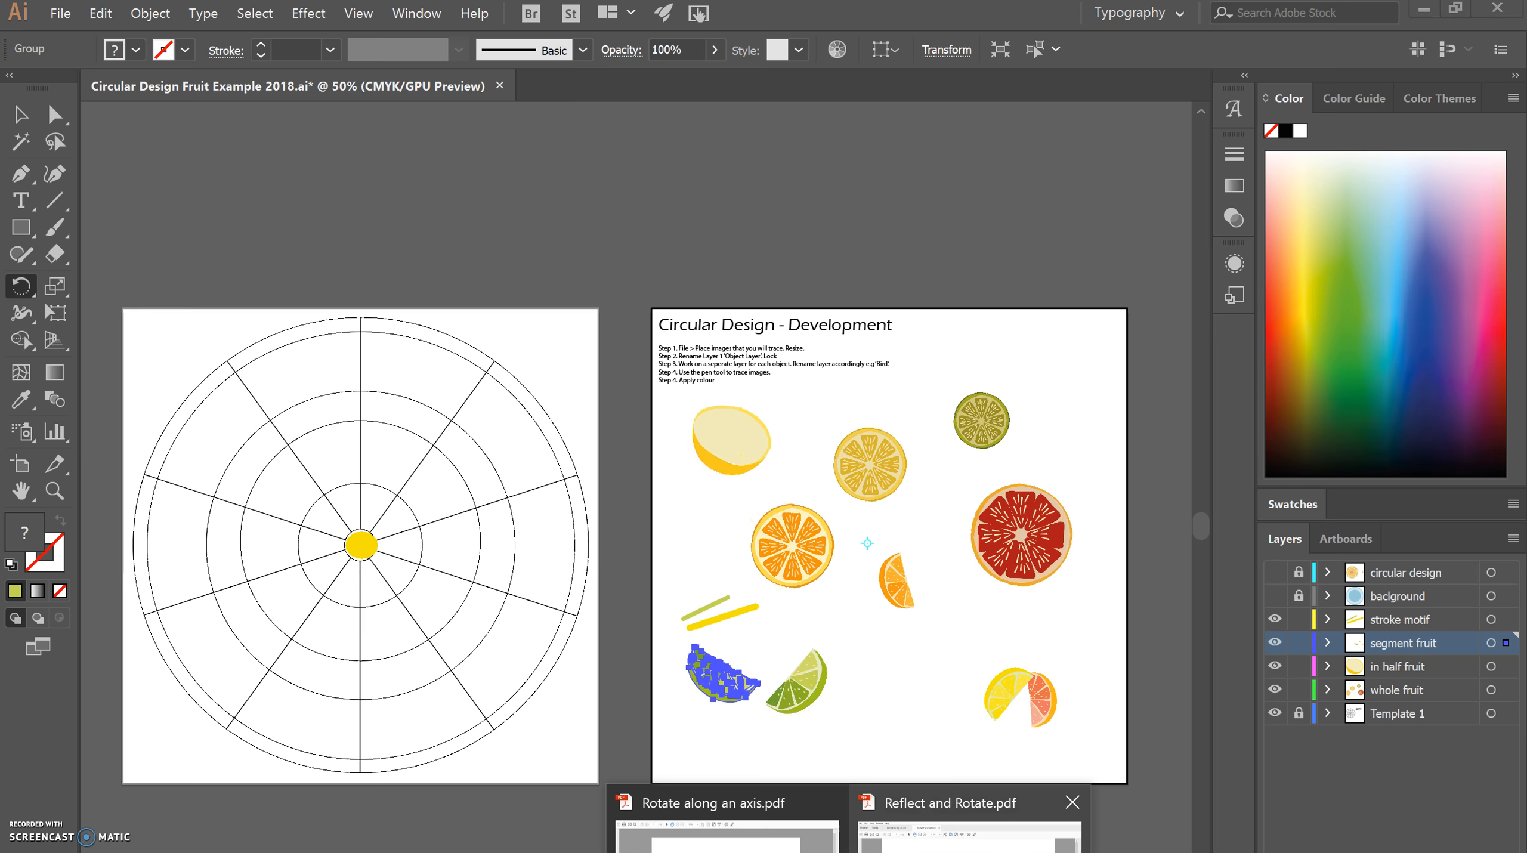
pyautogui.click(730, 843)
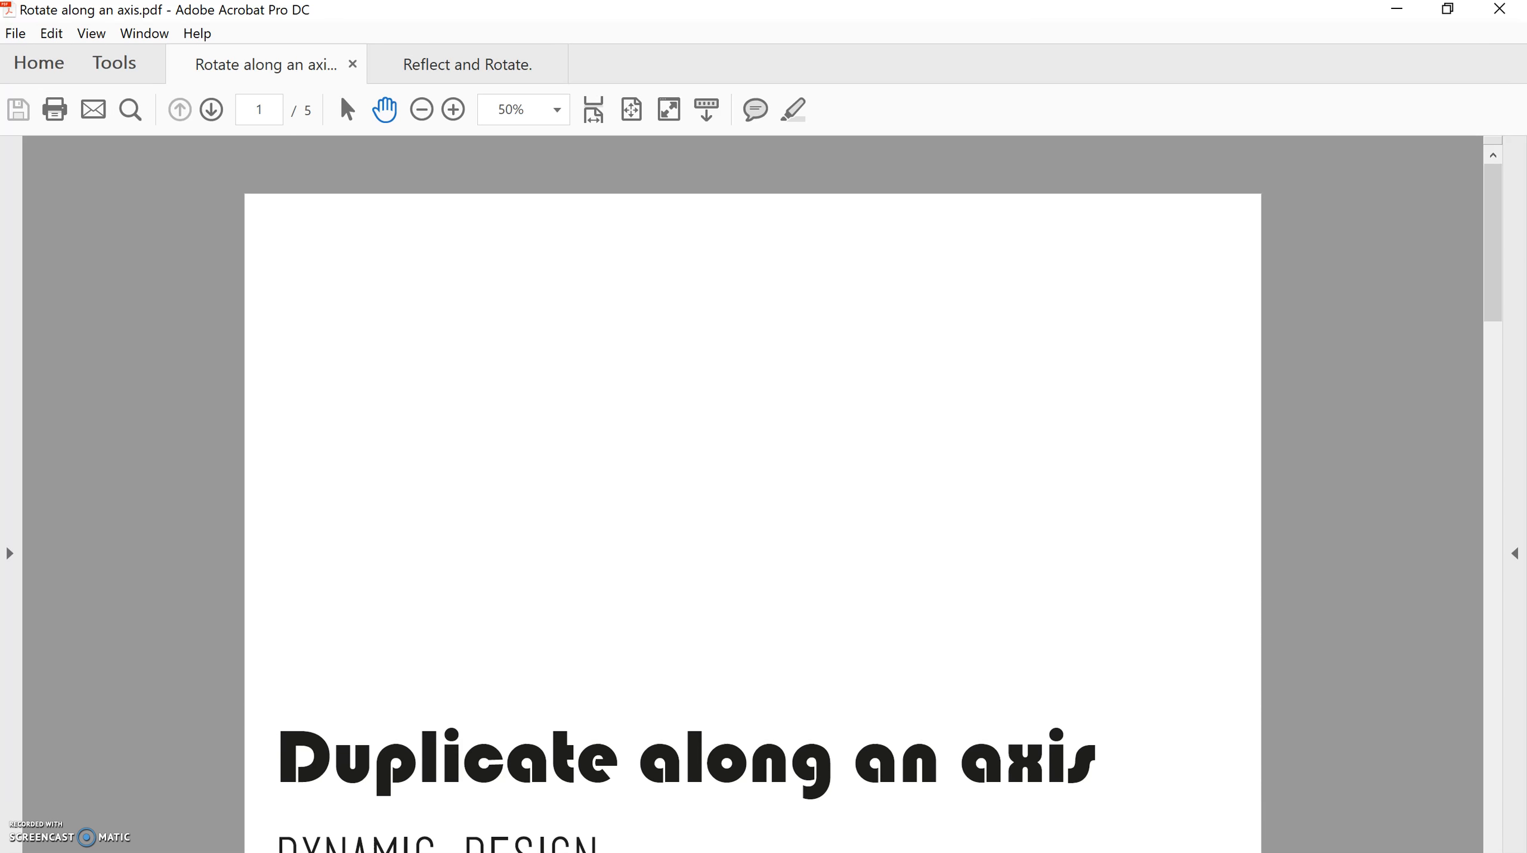
pyautogui.click(211, 109)
pyautogui.click(211, 110)
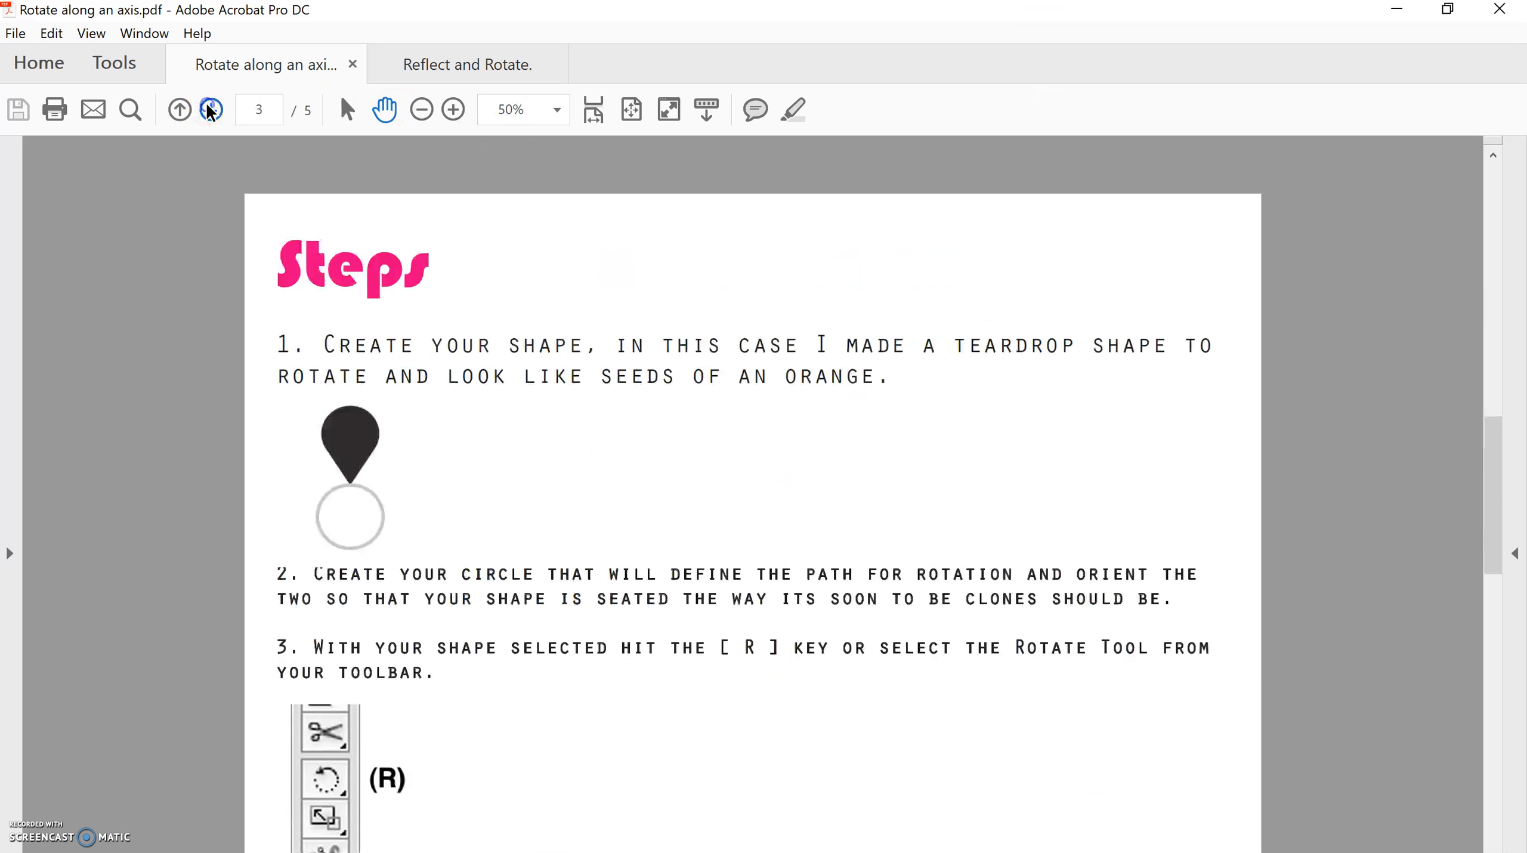
pyautogui.click(211, 110)
pyautogui.click(211, 110)
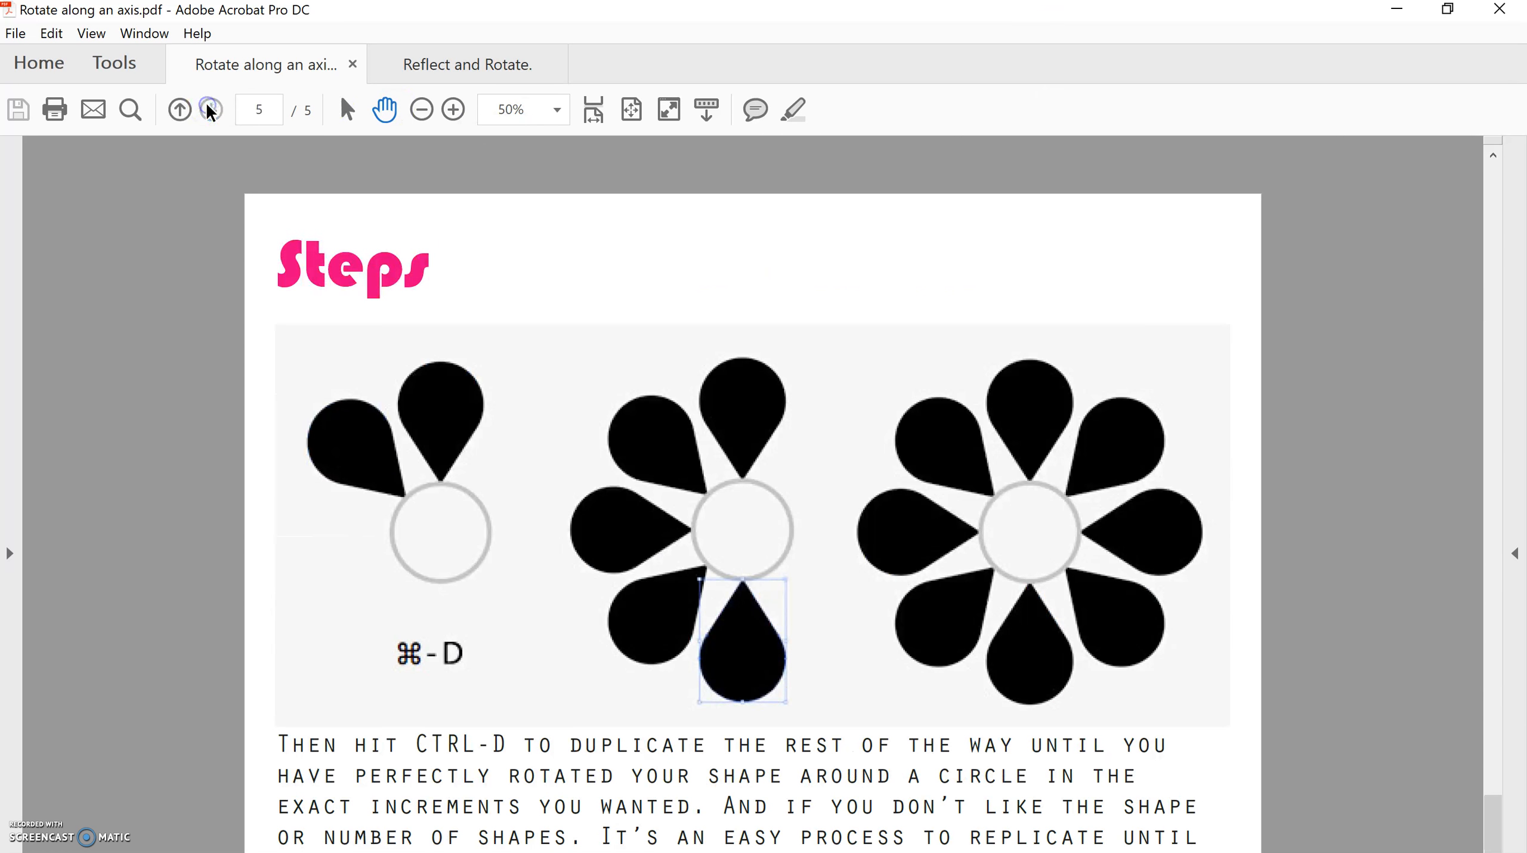
# Return to Illustrator and delete the rotated lime copy to the left of the lime segment.
pyautogui.click(1400, 11)
pyautogui.click(20, 113)
pyautogui.click(901, 738)
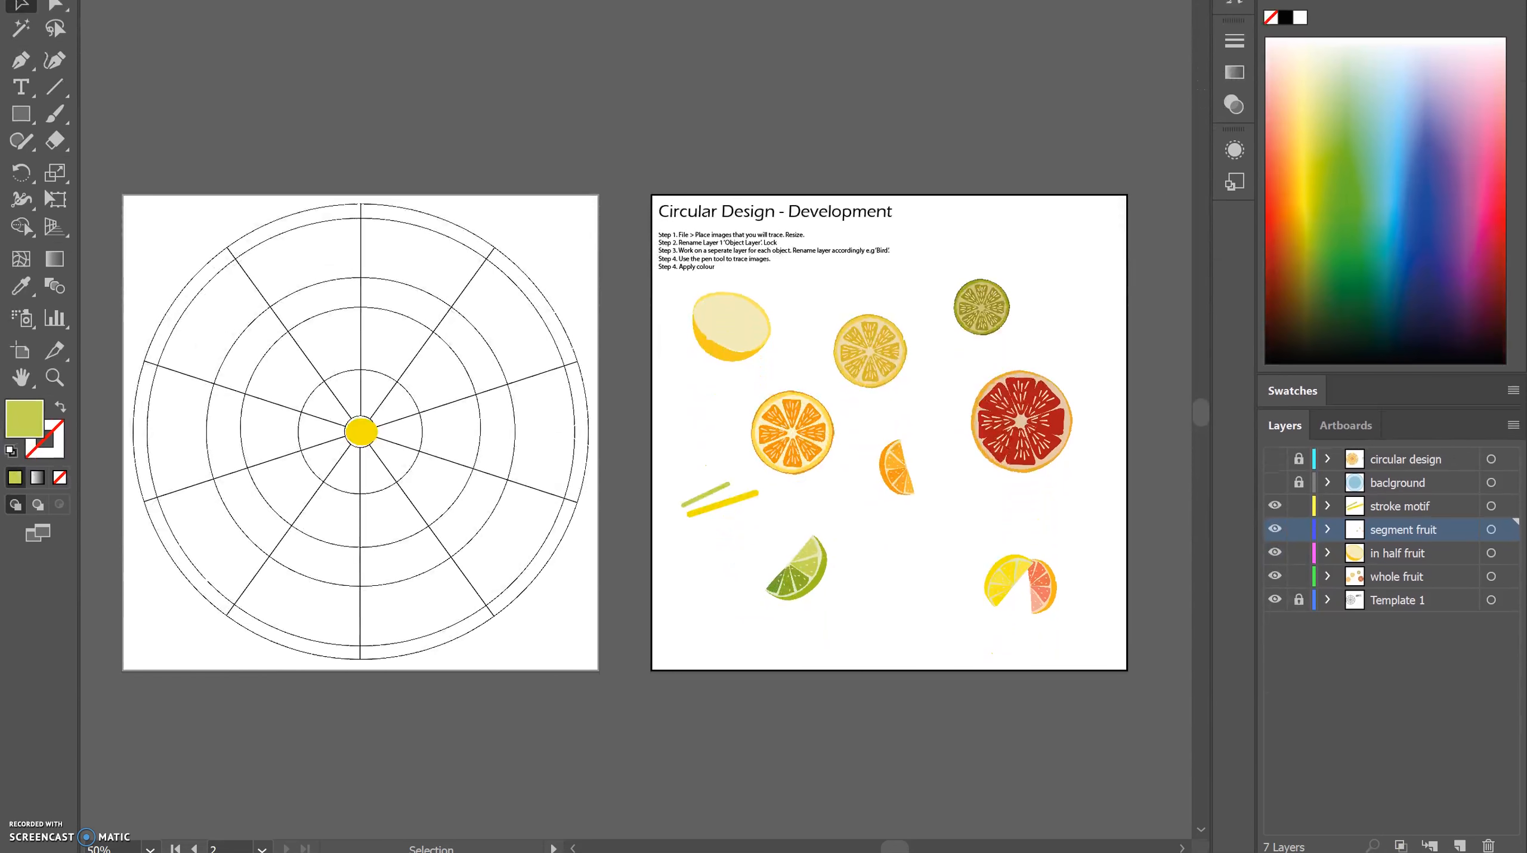
# Create a new layer directly above the segment fruit layer and name it circular design.
pyautogui.click(1460, 845)
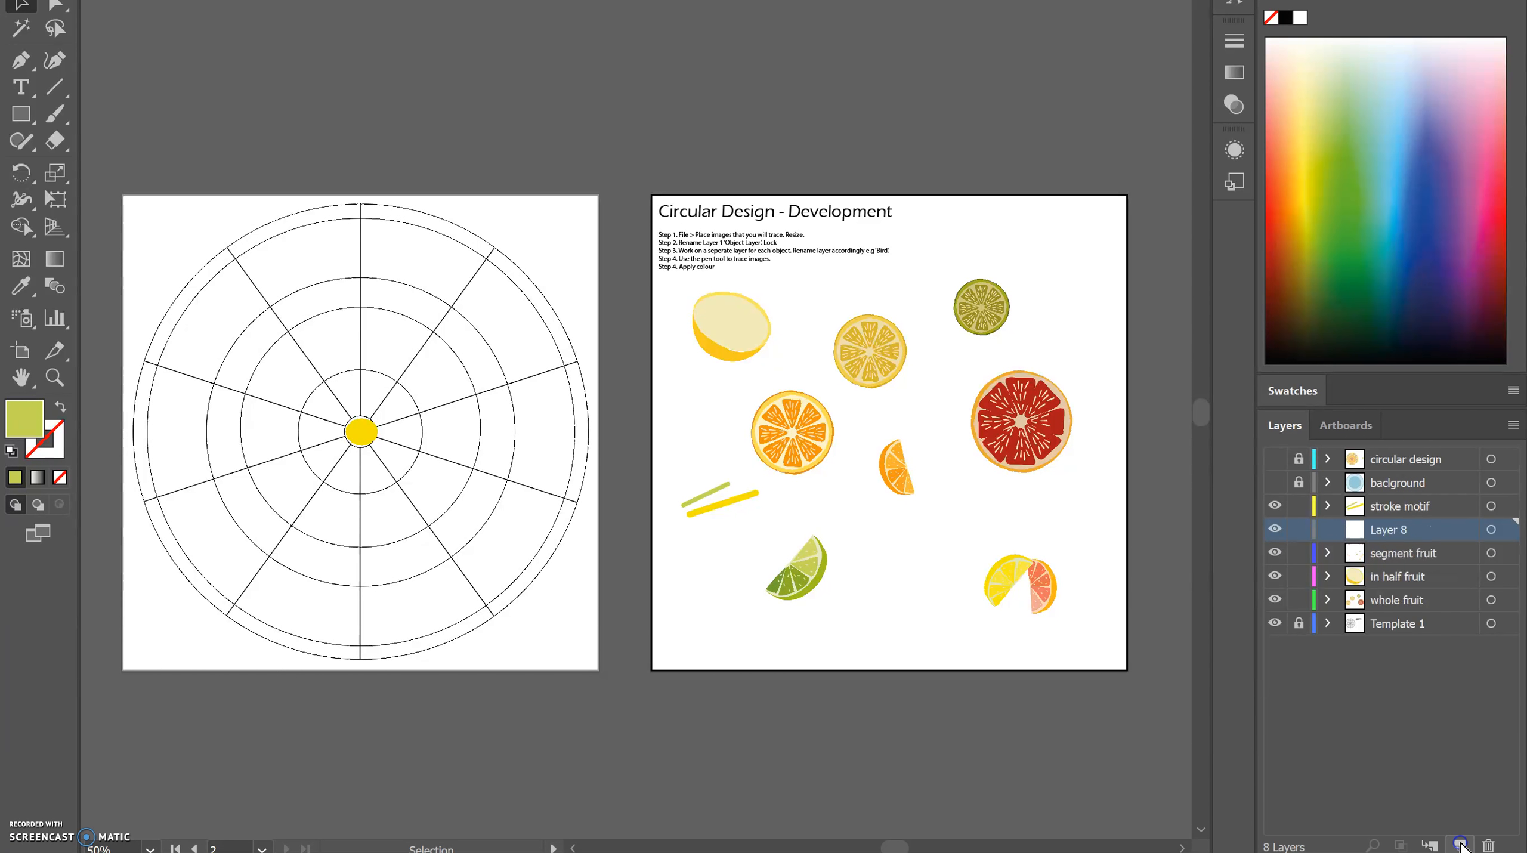
pyautogui.doubleClick(1391, 529)
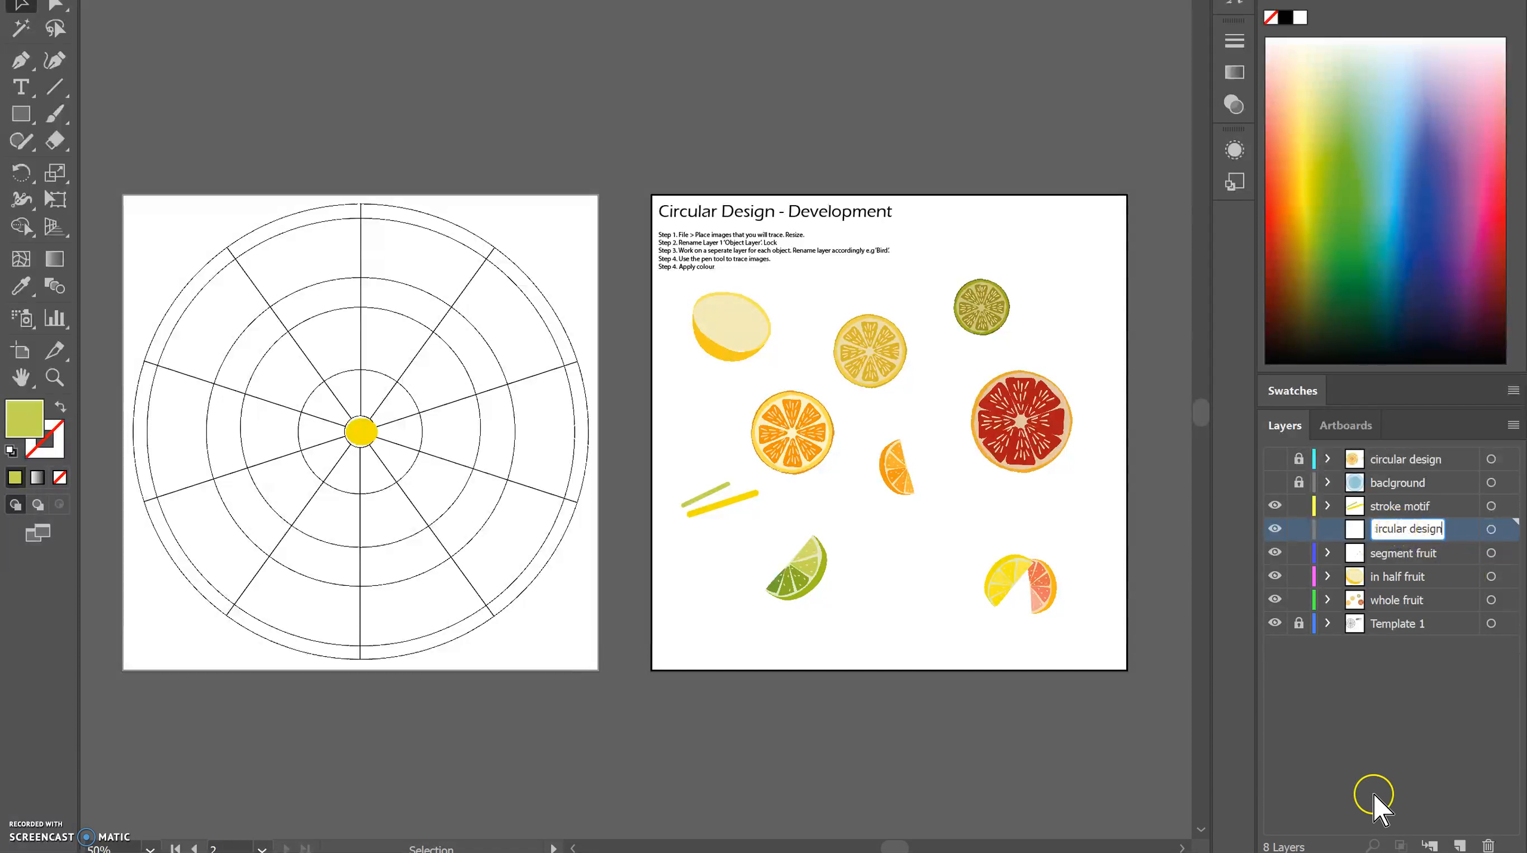
pyautogui.click(1375, 753)
pyautogui.click(717, 540)
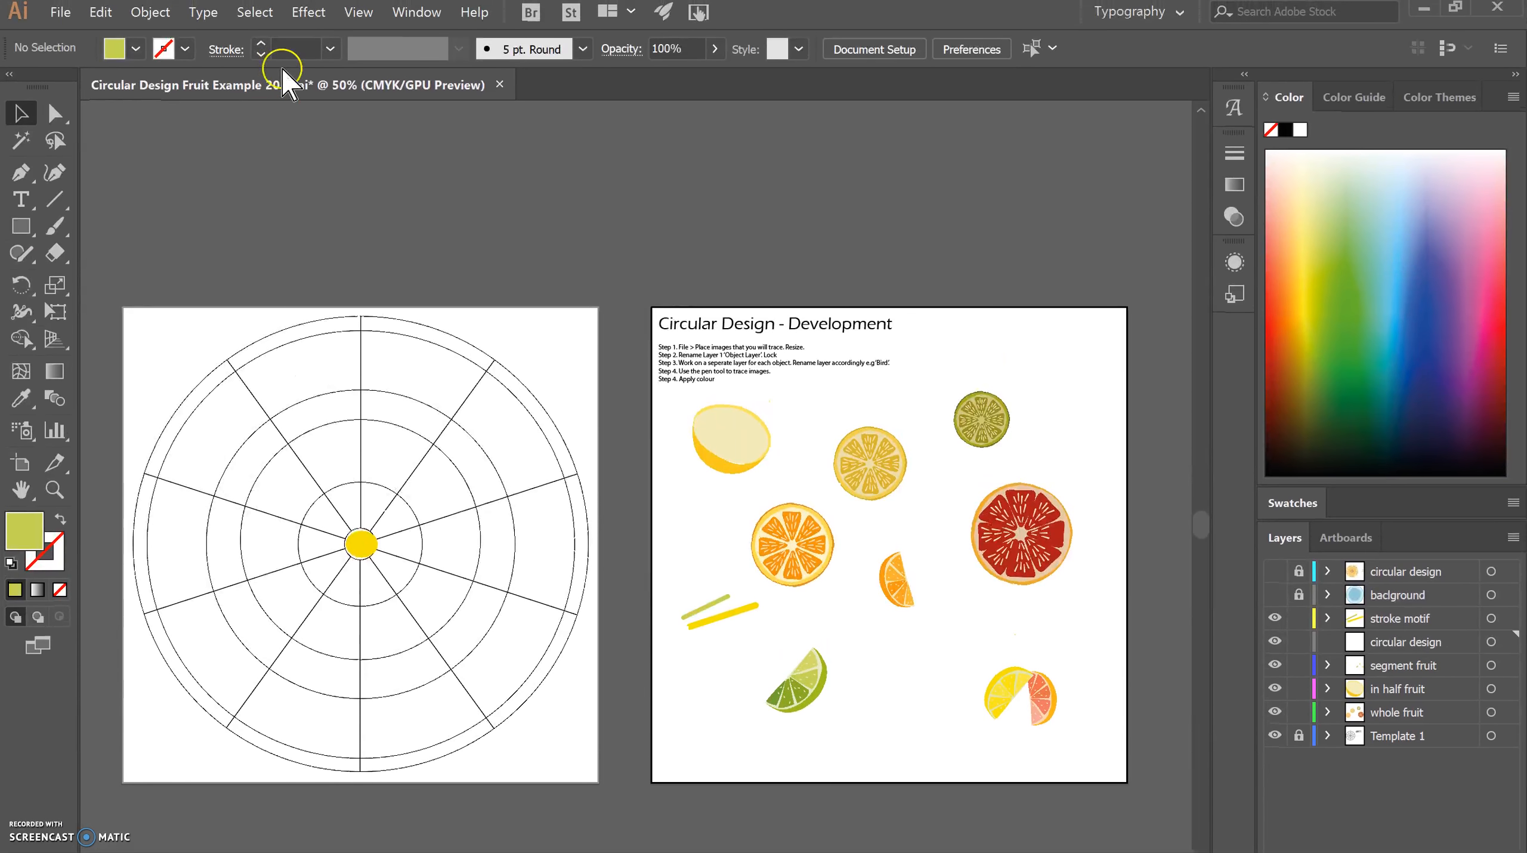
# Draw a circle about 9 mm in diameter with the Ellipse tool in the empty area between the lime segment and the lemon and grapefruit segments.
pyautogui.click(28, 232)
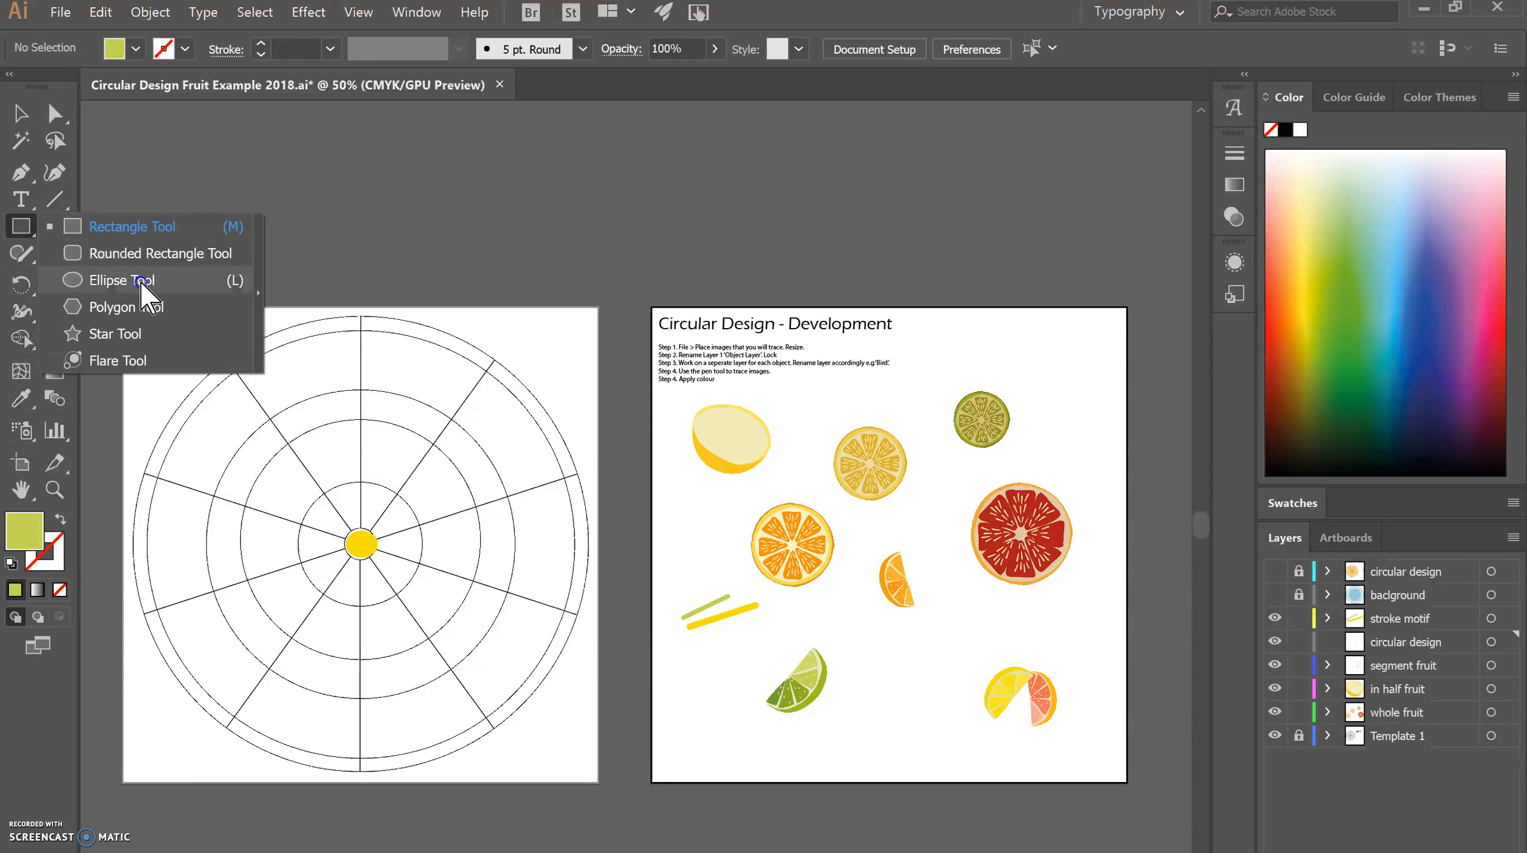
pyautogui.click(205, 284)
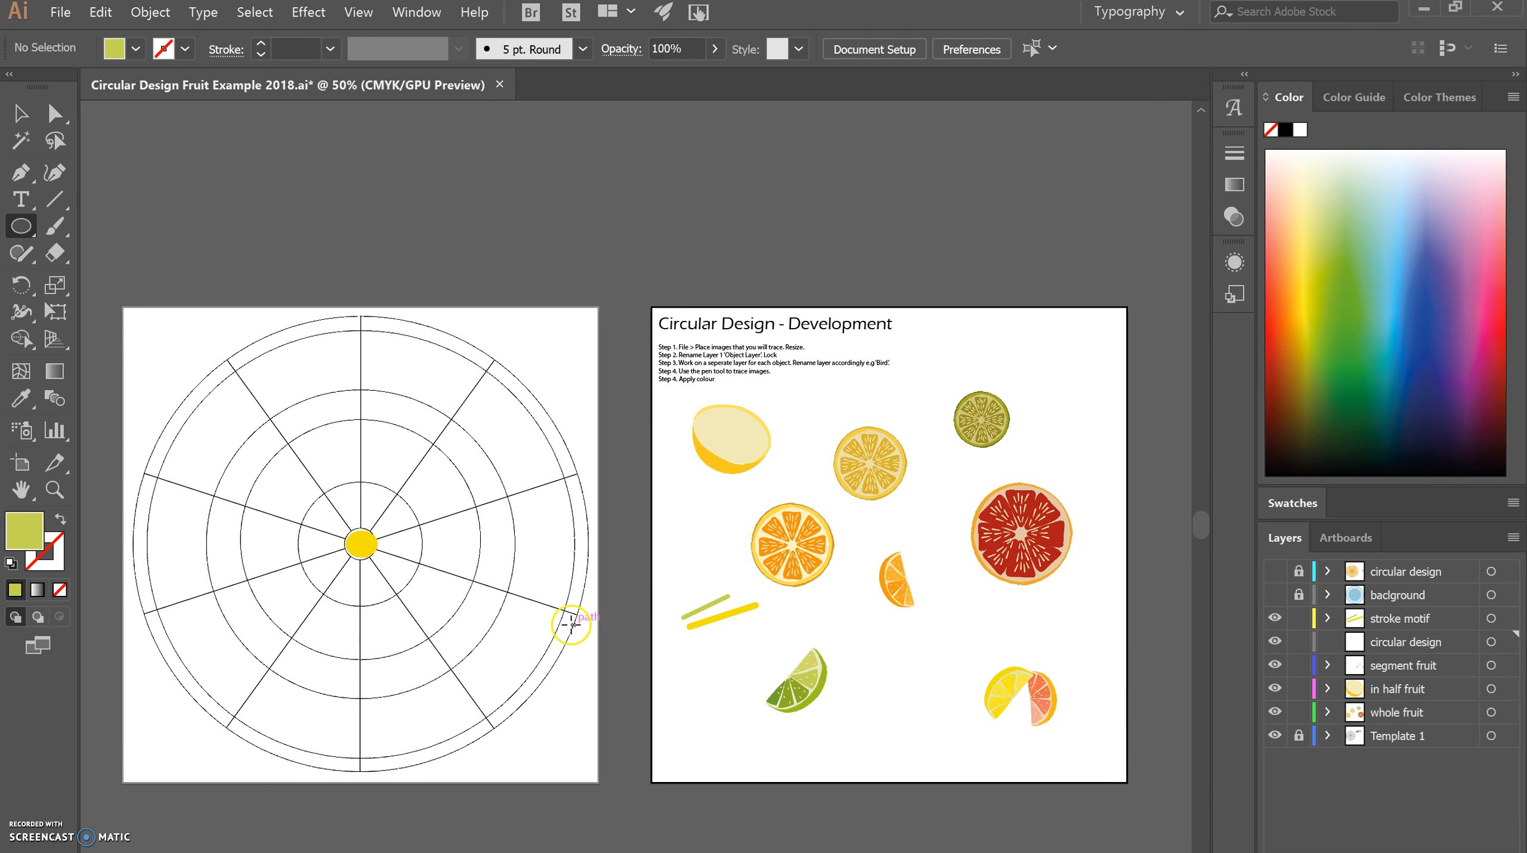
pyautogui.hotkey('ctrl', '=')
pyautogui.hotkey('ctrl', '=')
pyautogui.hotkey('ctrl', '=')
pyautogui.scroll(-6, 570, 624)
pyautogui.scroll(-1, 587, 560)
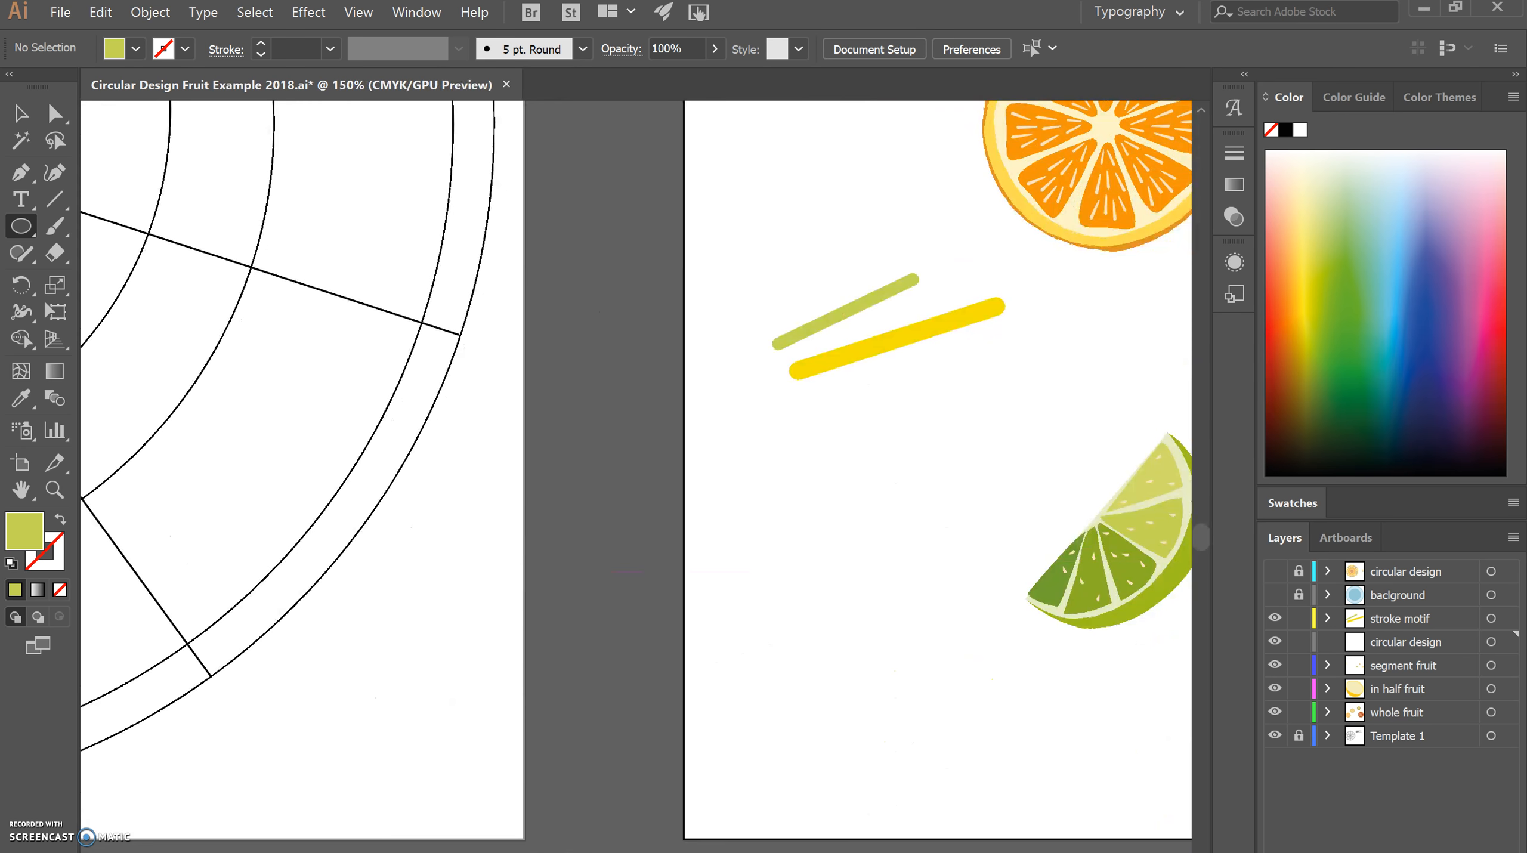
pyautogui.hscroll(10, 1038, 562)
pyautogui.hscroll(-5, 636, 472)
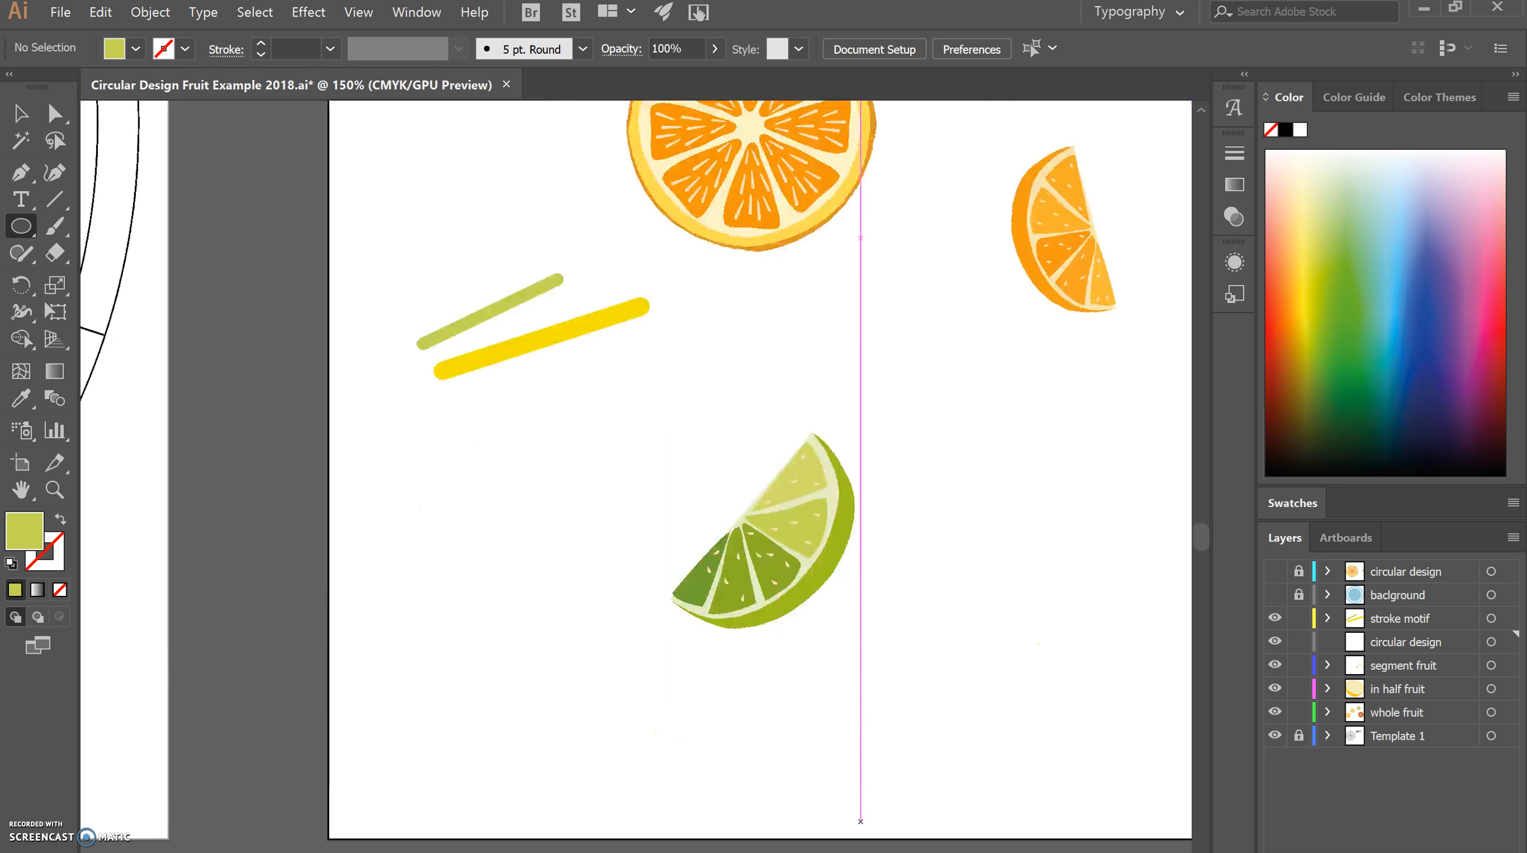
pyautogui.hscroll(5, 636, 472)
pyautogui.hscroll(2, 636, 472)
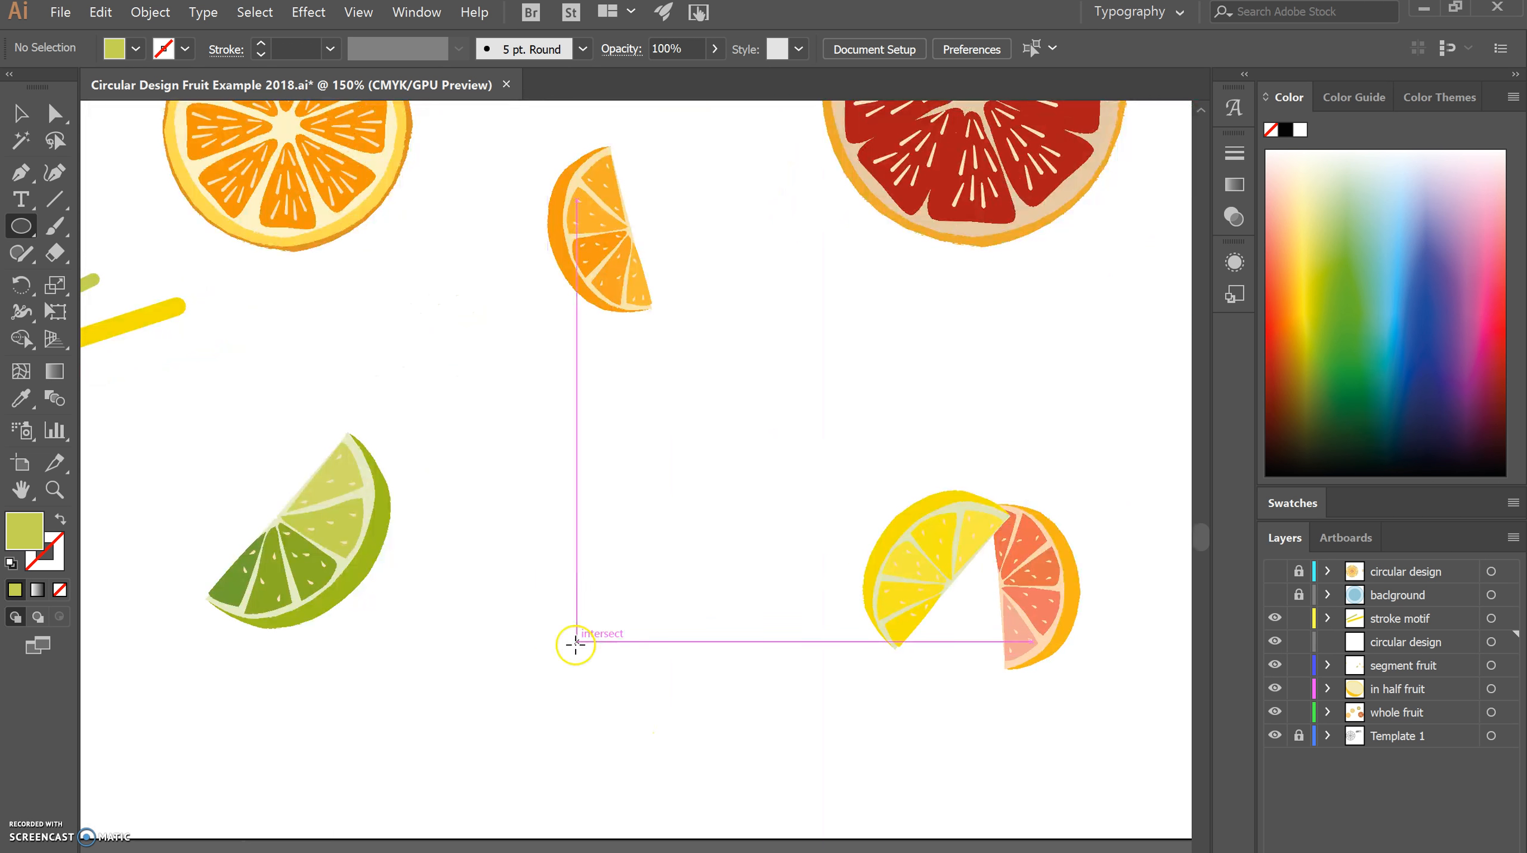
pyautogui.moveTo(564, 632); pyautogui.dragTo(595, 674)
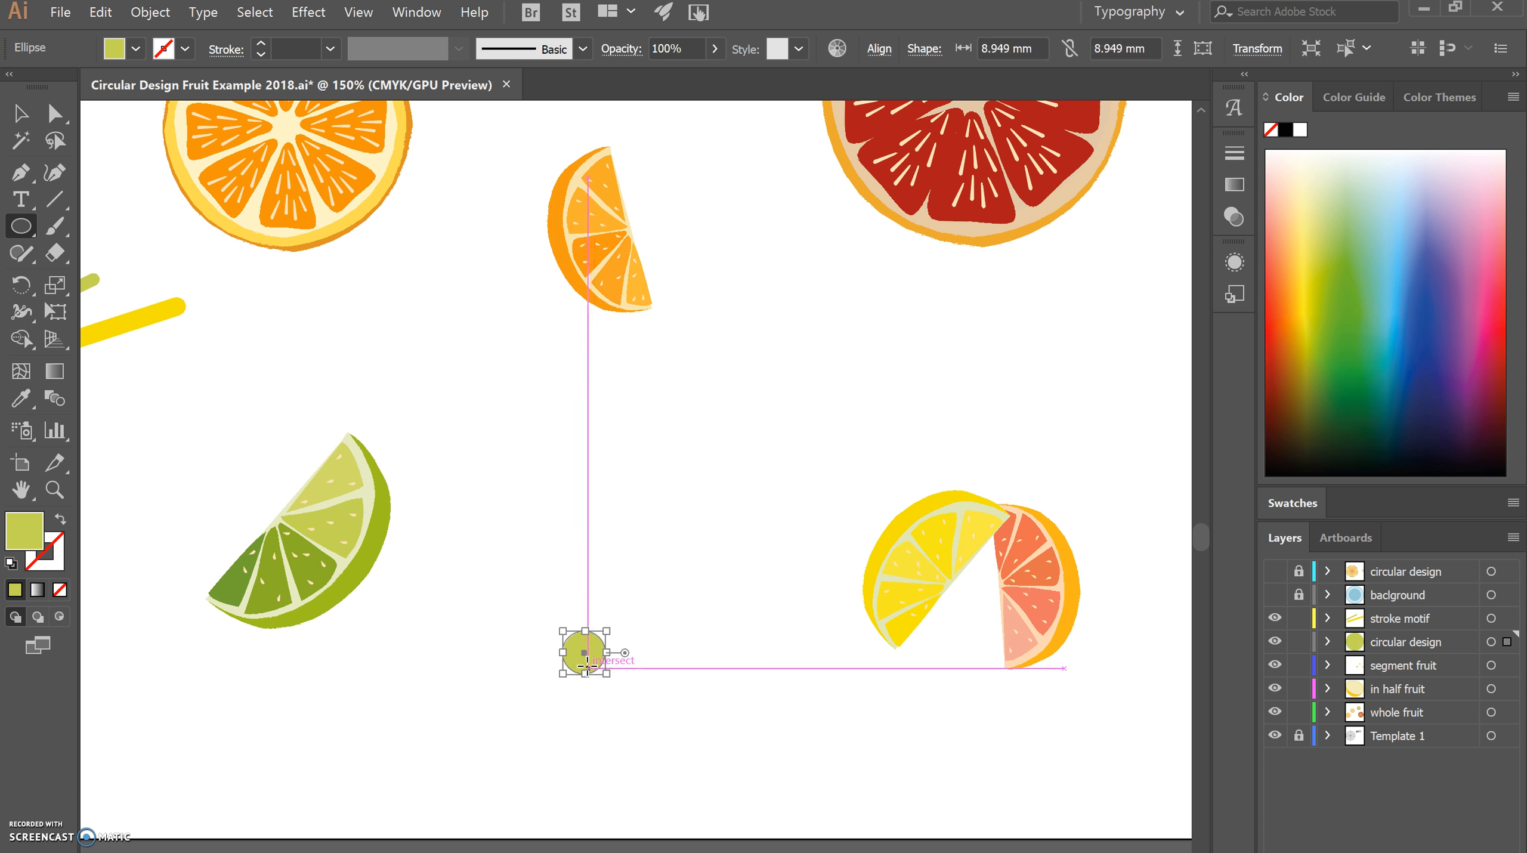
pyautogui.click(20, 112)
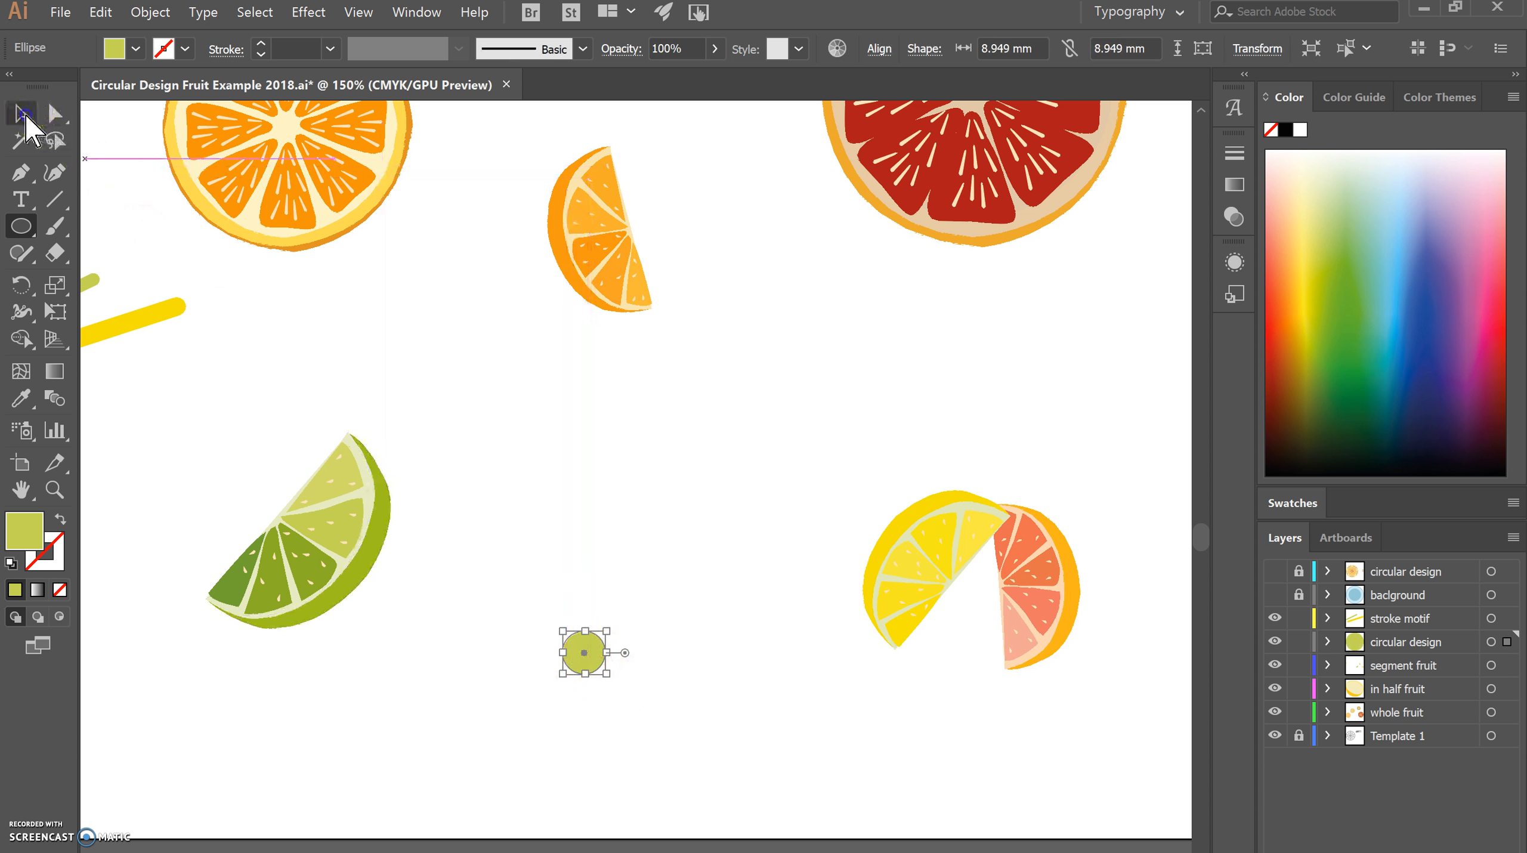
pyautogui.click(671, 720)
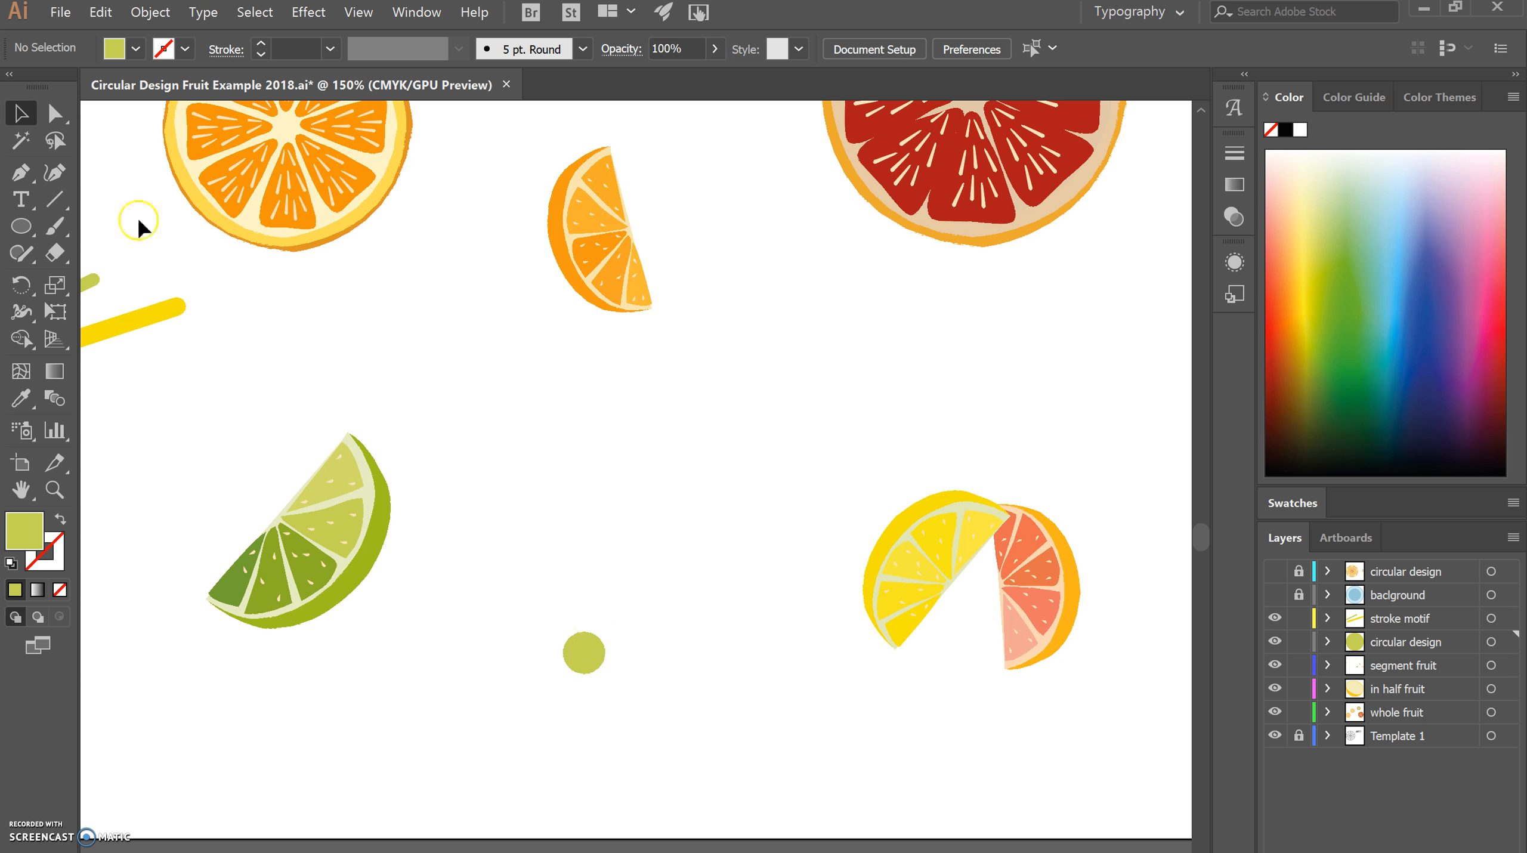
# Draw an upright ellipse about 10 by 16 mm above the green circle and pull its lower anchor's handles upward to form a pointed petal.
pyautogui.click(22, 230)
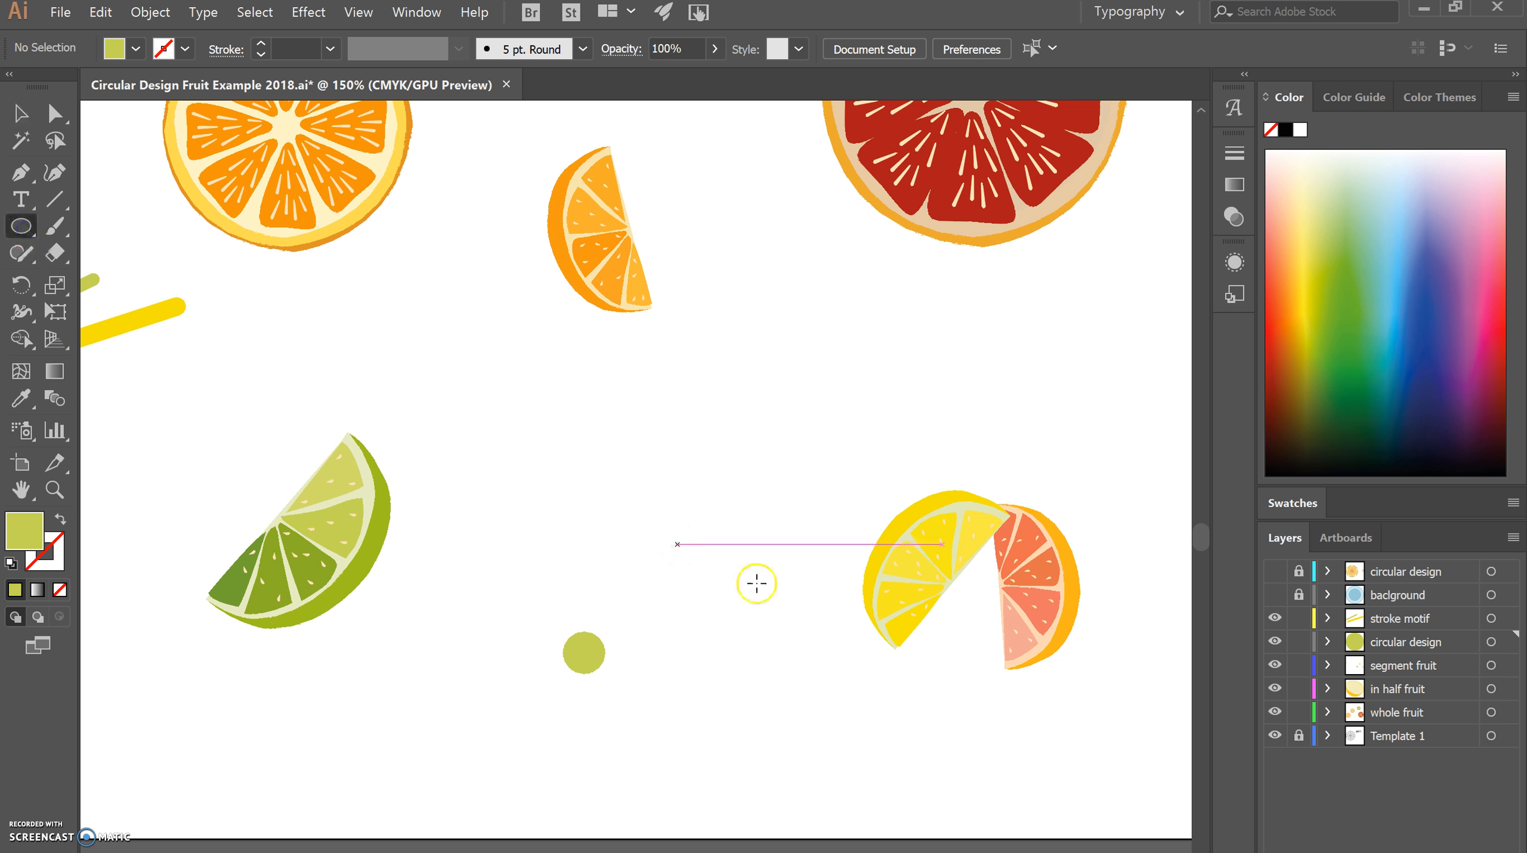
pyautogui.moveTo(546, 478); pyautogui.dragTo(595, 553)
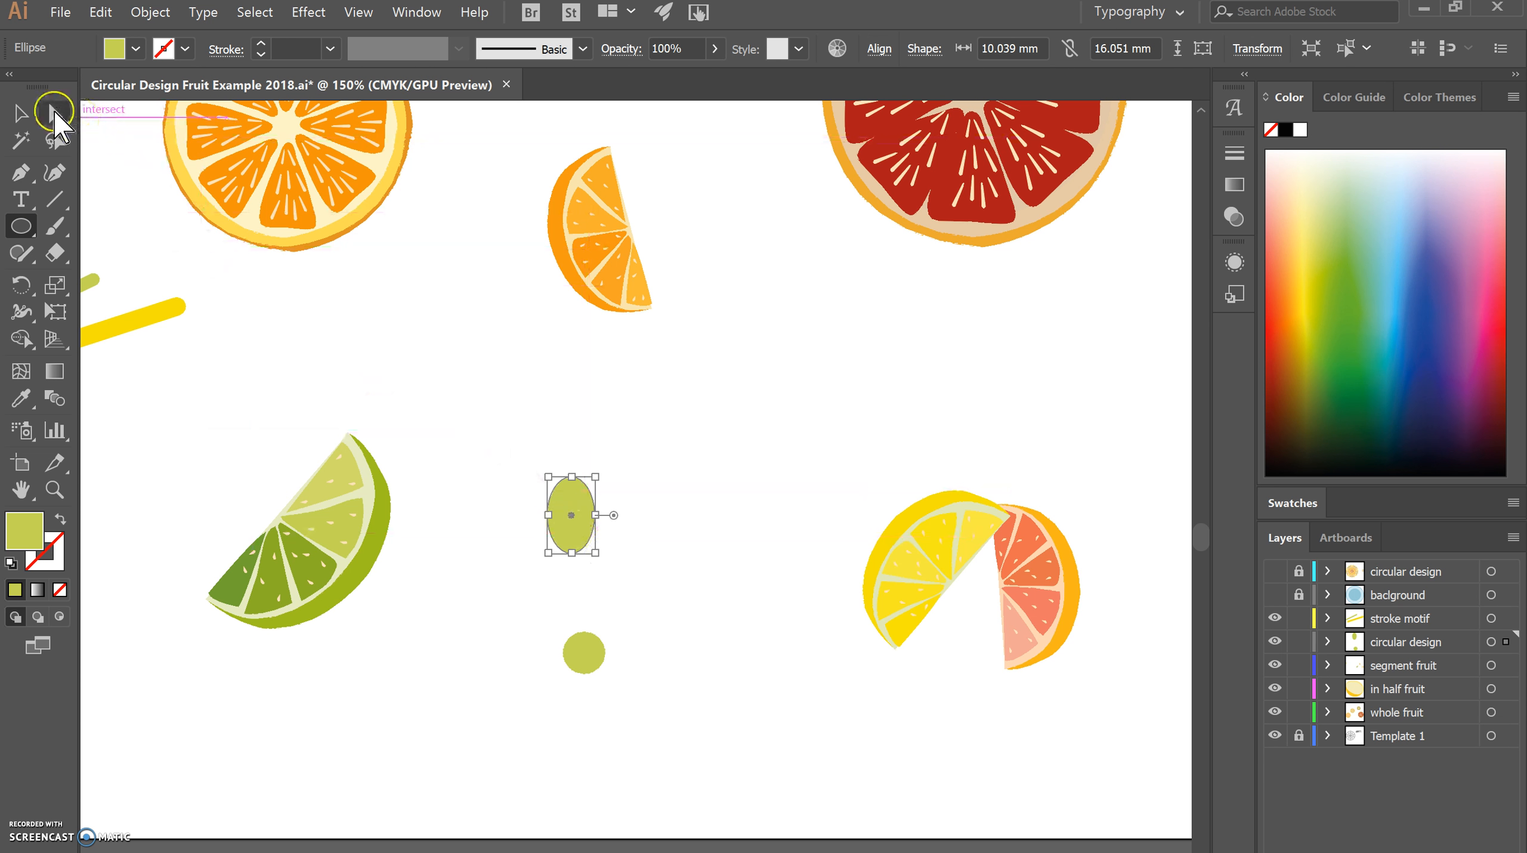
pyautogui.click(55, 114)
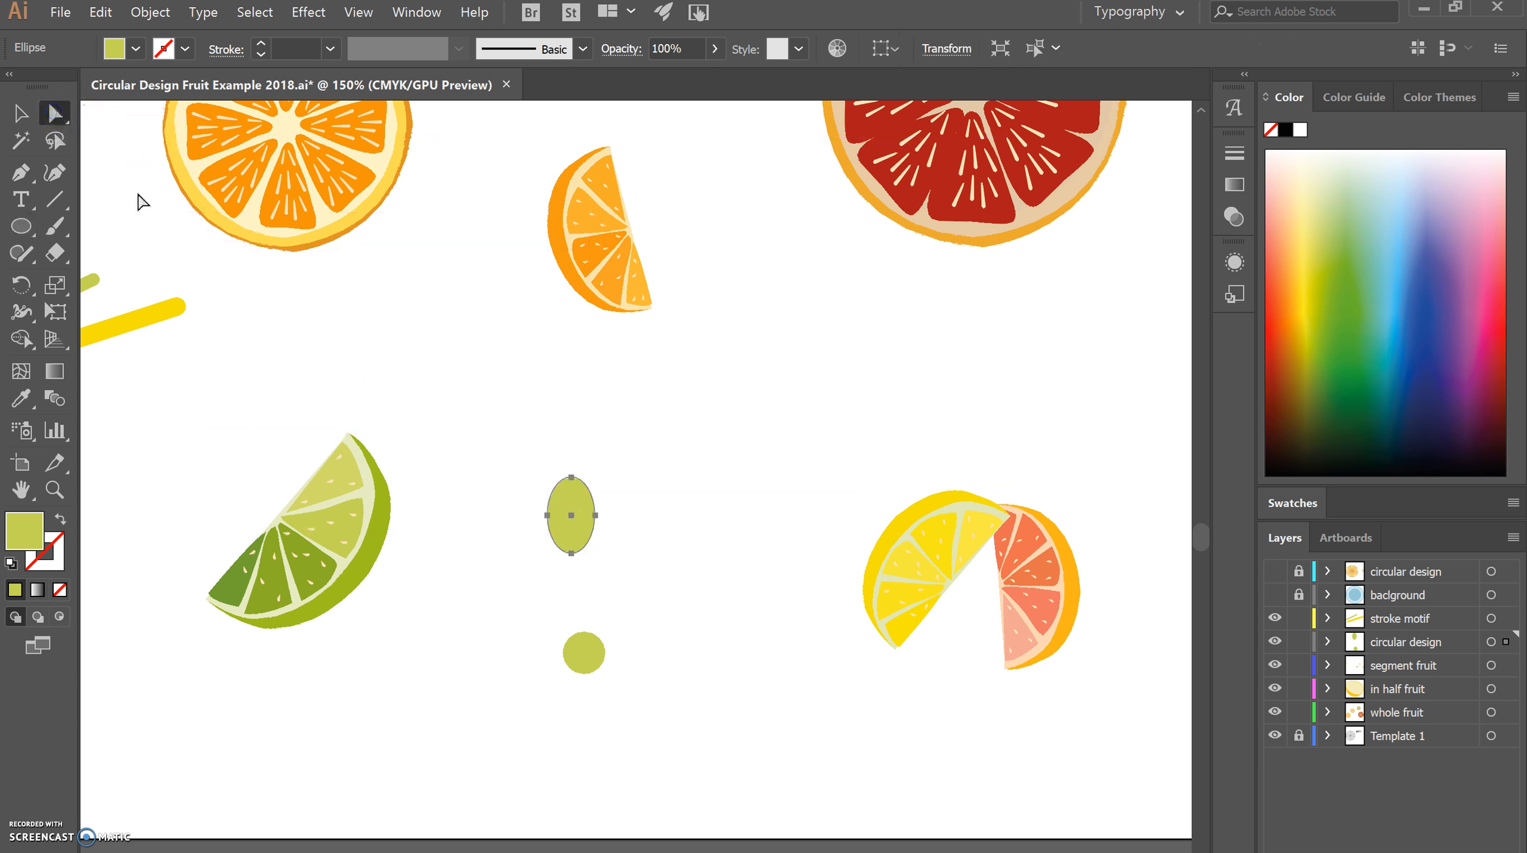
pyautogui.moveTo(571, 553); pyautogui.dragTo(572, 555)
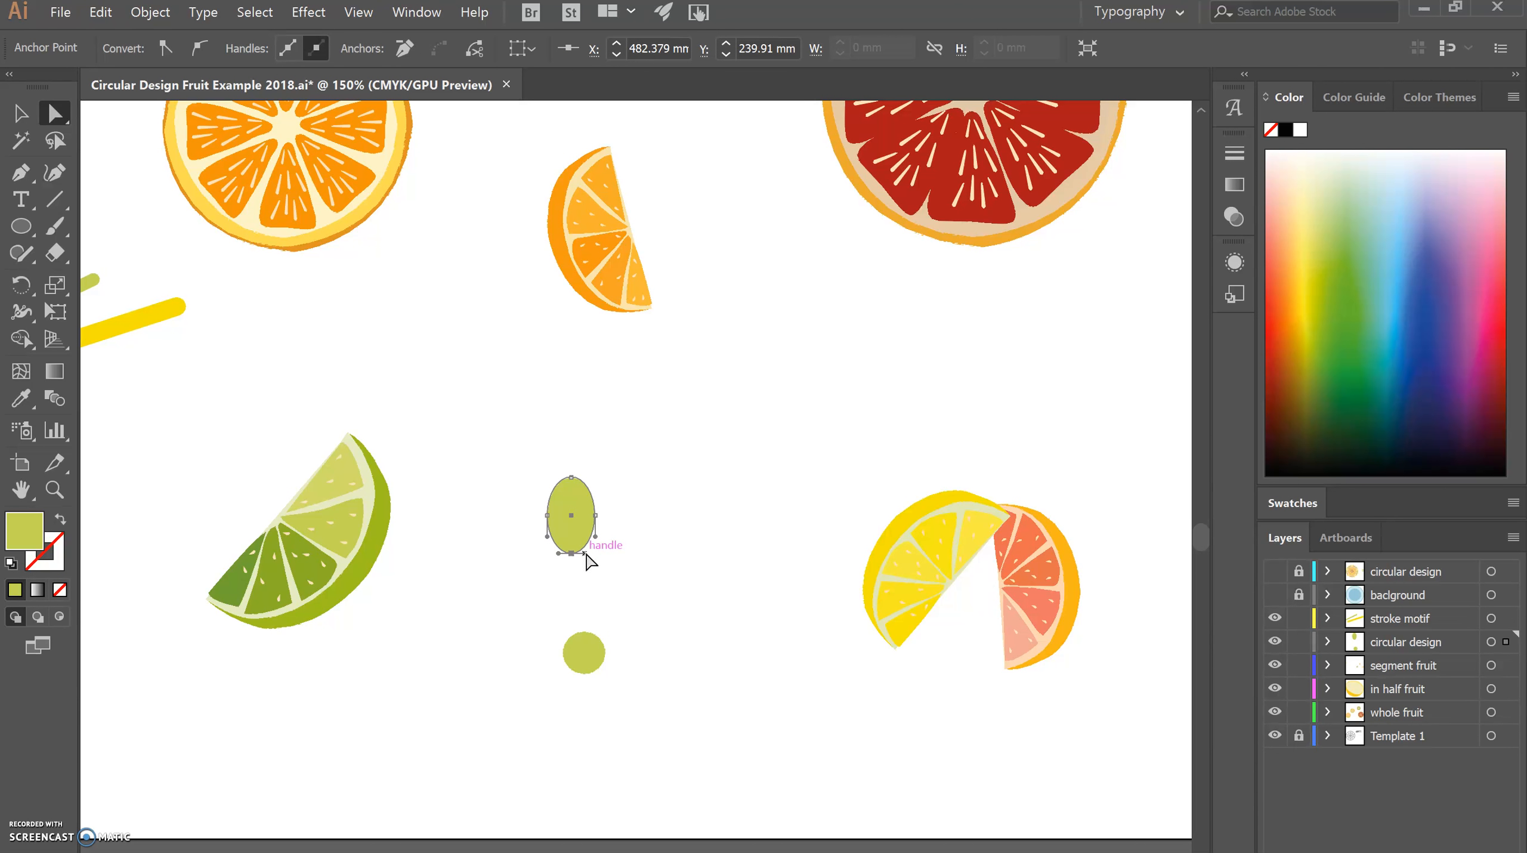
pyautogui.moveTo(586, 555)
pyautogui.mouseDown()
pyautogui.moveTo(587, 539)
pyautogui.moveTo(569, 556)
pyautogui.mouseUp()
pyautogui.click(559, 555)
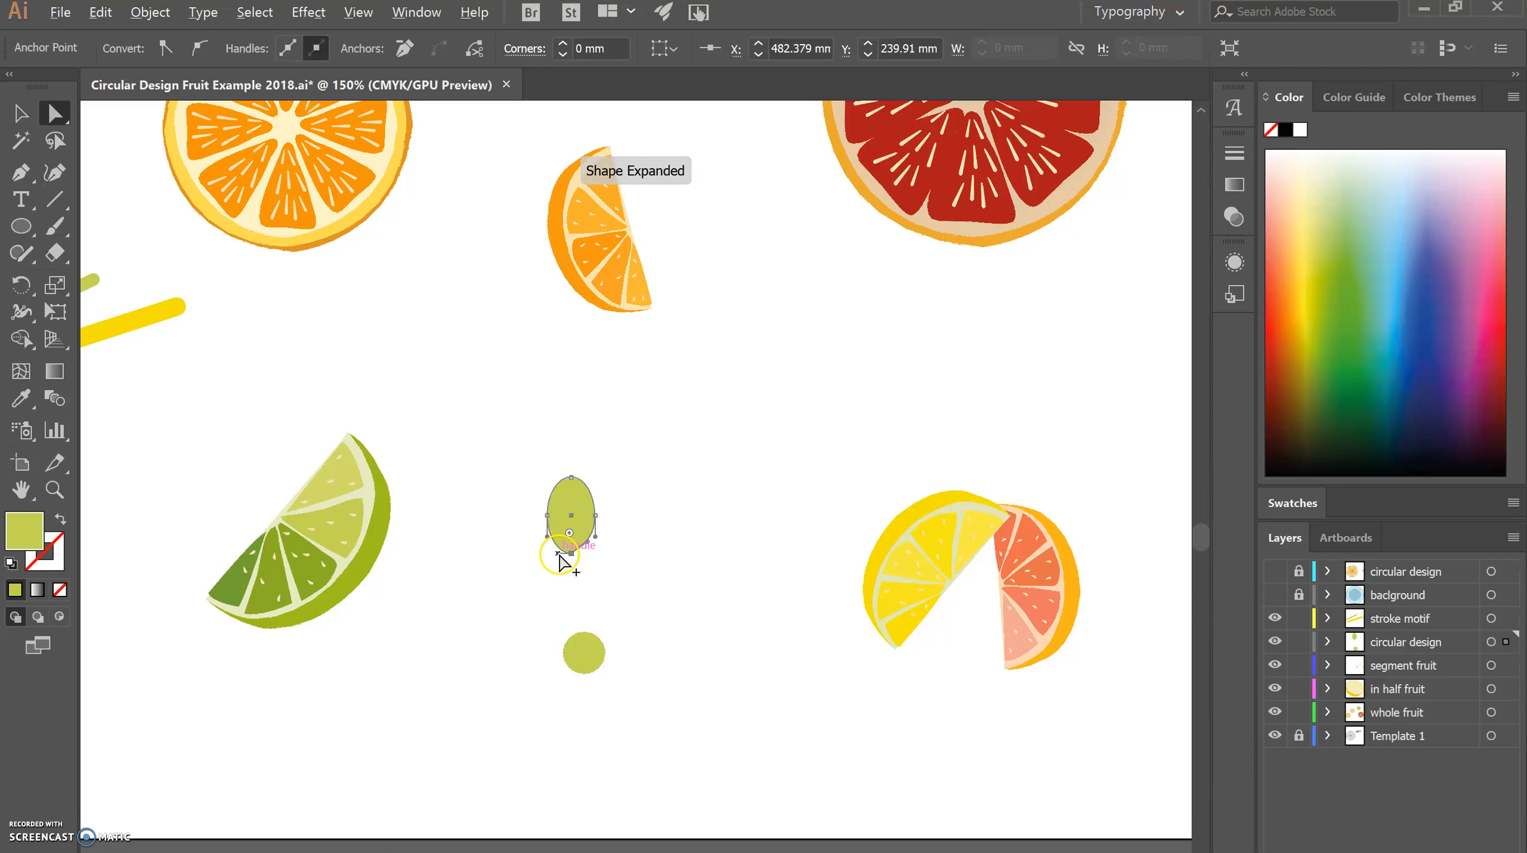
pyautogui.moveTo(554, 541); pyautogui.dragTo(588, 539)
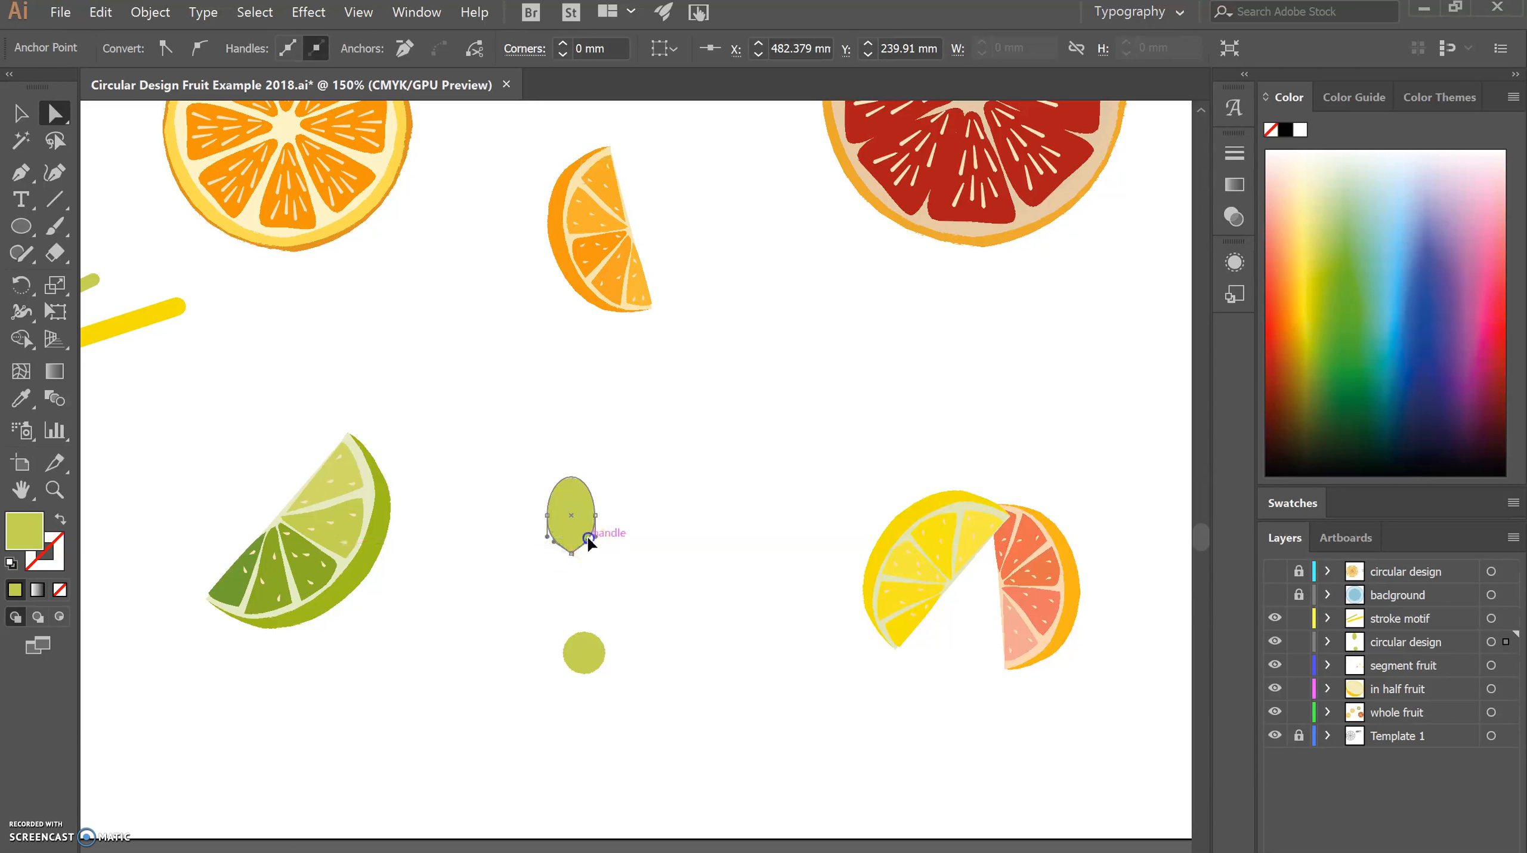
pyautogui.click(556, 540)
pyautogui.click(20, 112)
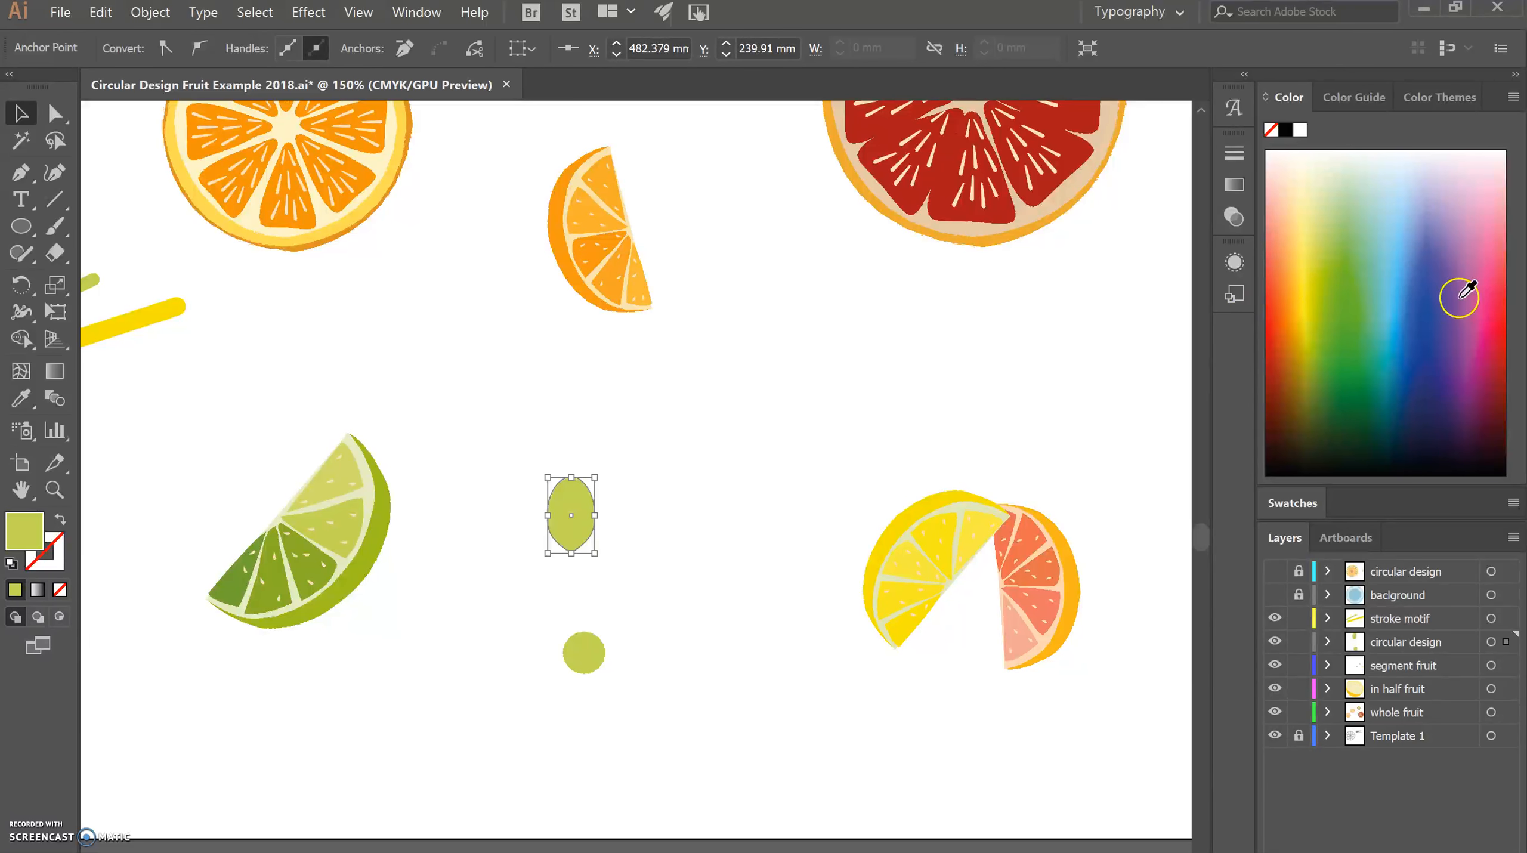
# Fill the petal with pink and pull its bottom anchor point slightly downward to lengthen the tip.
pyautogui.click(1476, 279)
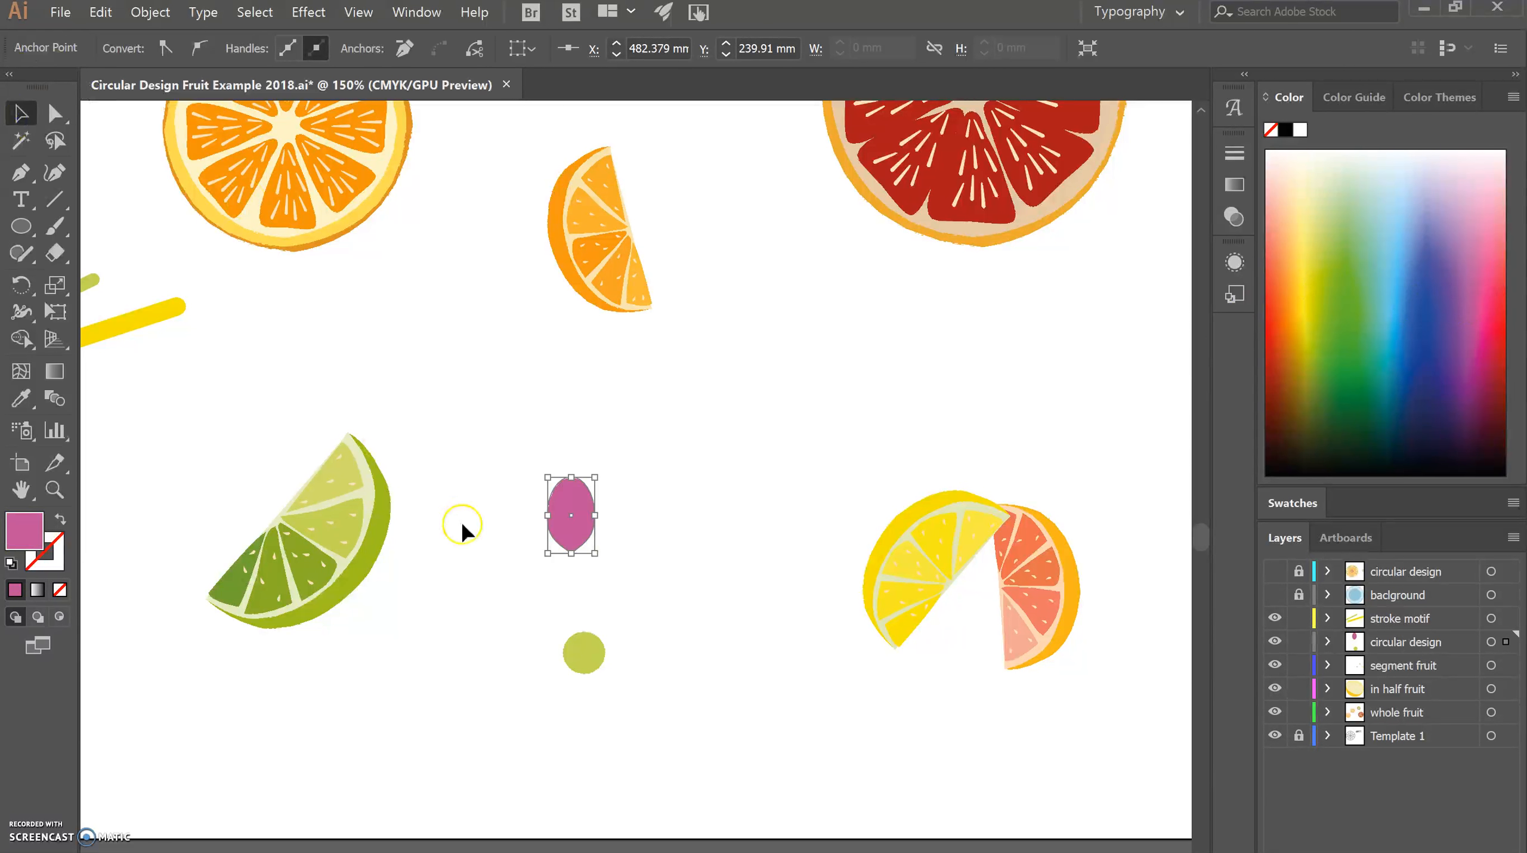
pyautogui.click(694, 601)
pyautogui.click(580, 523)
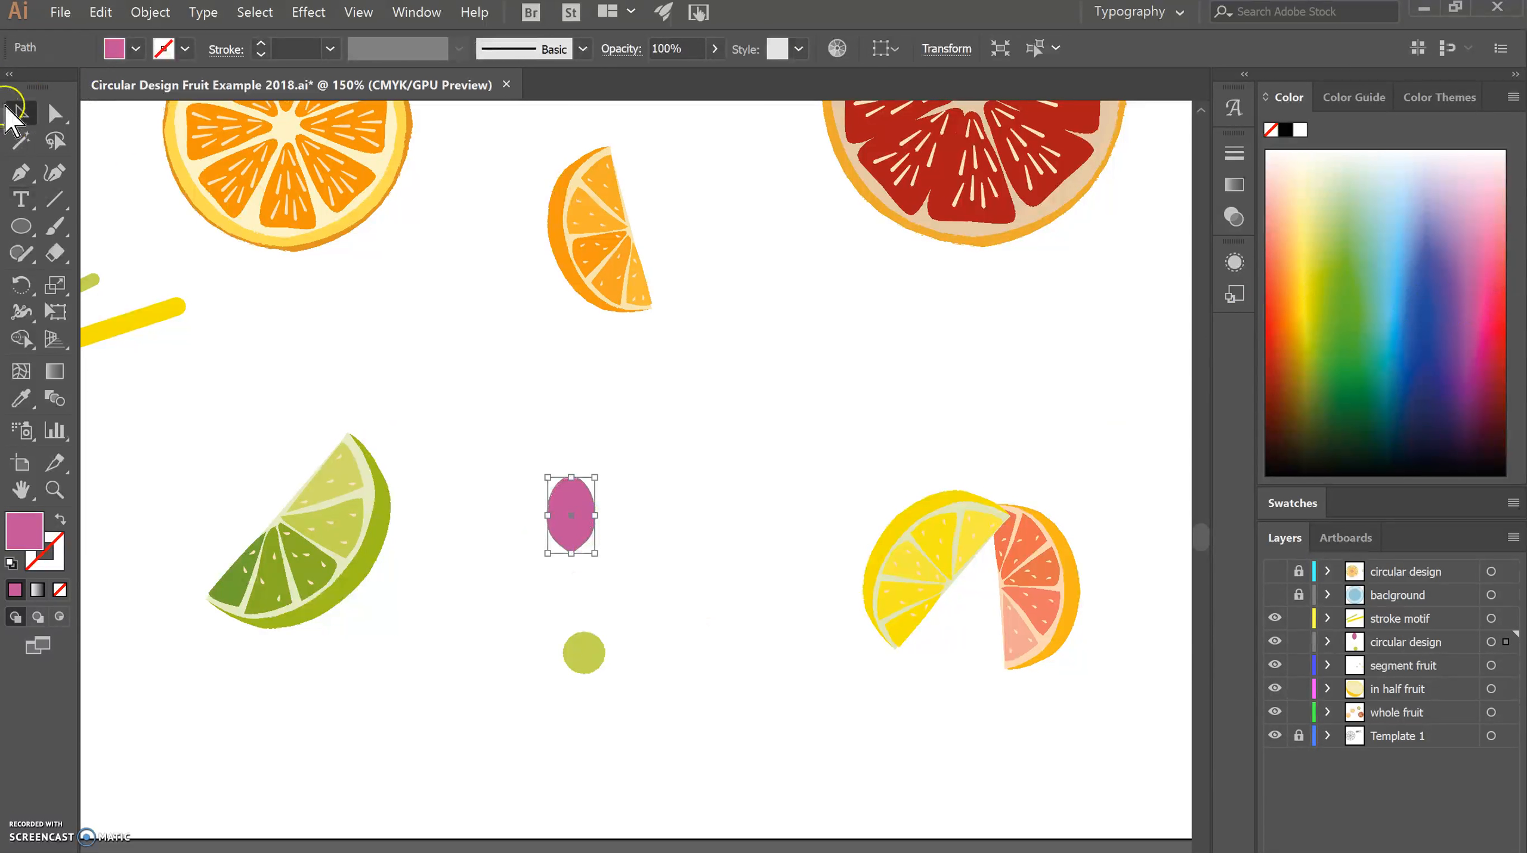
pyautogui.click(55, 113)
pyautogui.moveTo(572, 555); pyautogui.dragTo(572, 563)
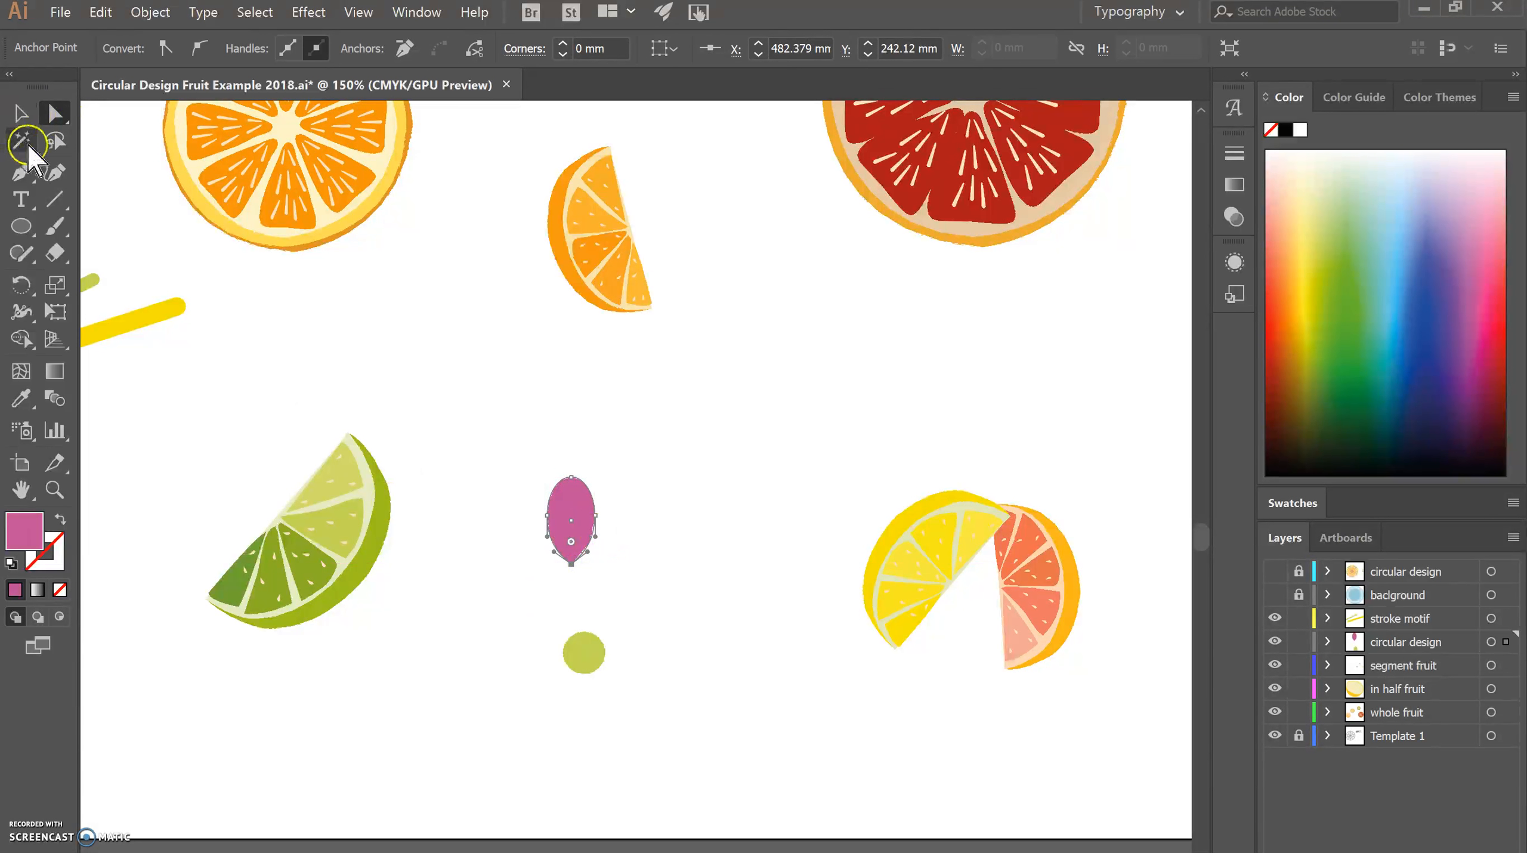
pyautogui.click(20, 114)
pyautogui.click(709, 514)
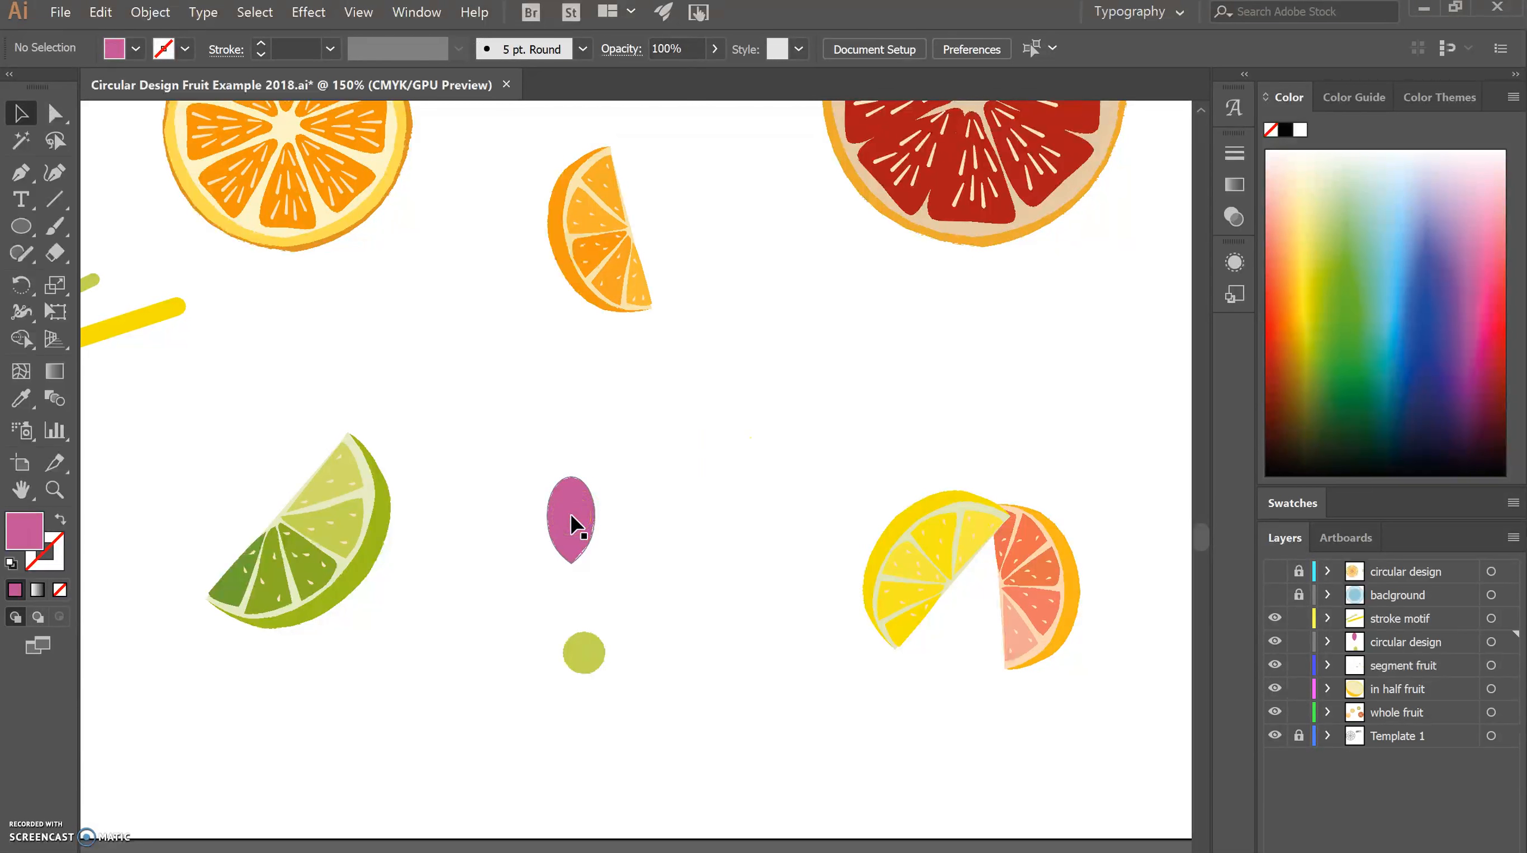
# Place the petal directly above the green circle and create a copy rotated by 360/8 degrees around the circle's centre.
pyautogui.moveTo(572, 525); pyautogui.dragTo(585, 583)
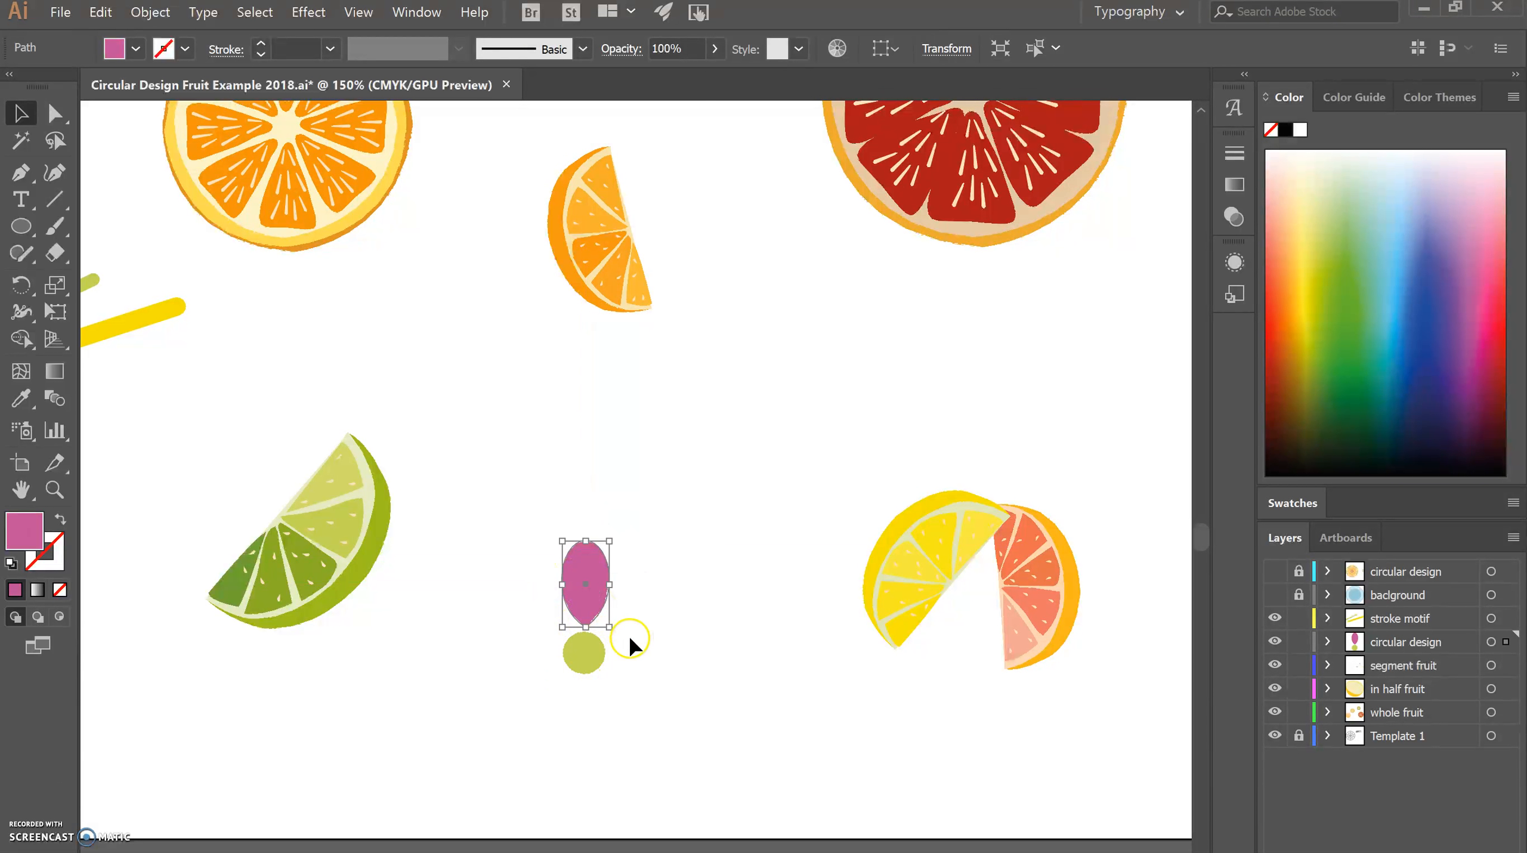
pyautogui.rightClick(591, 574)
pyautogui.press('r')
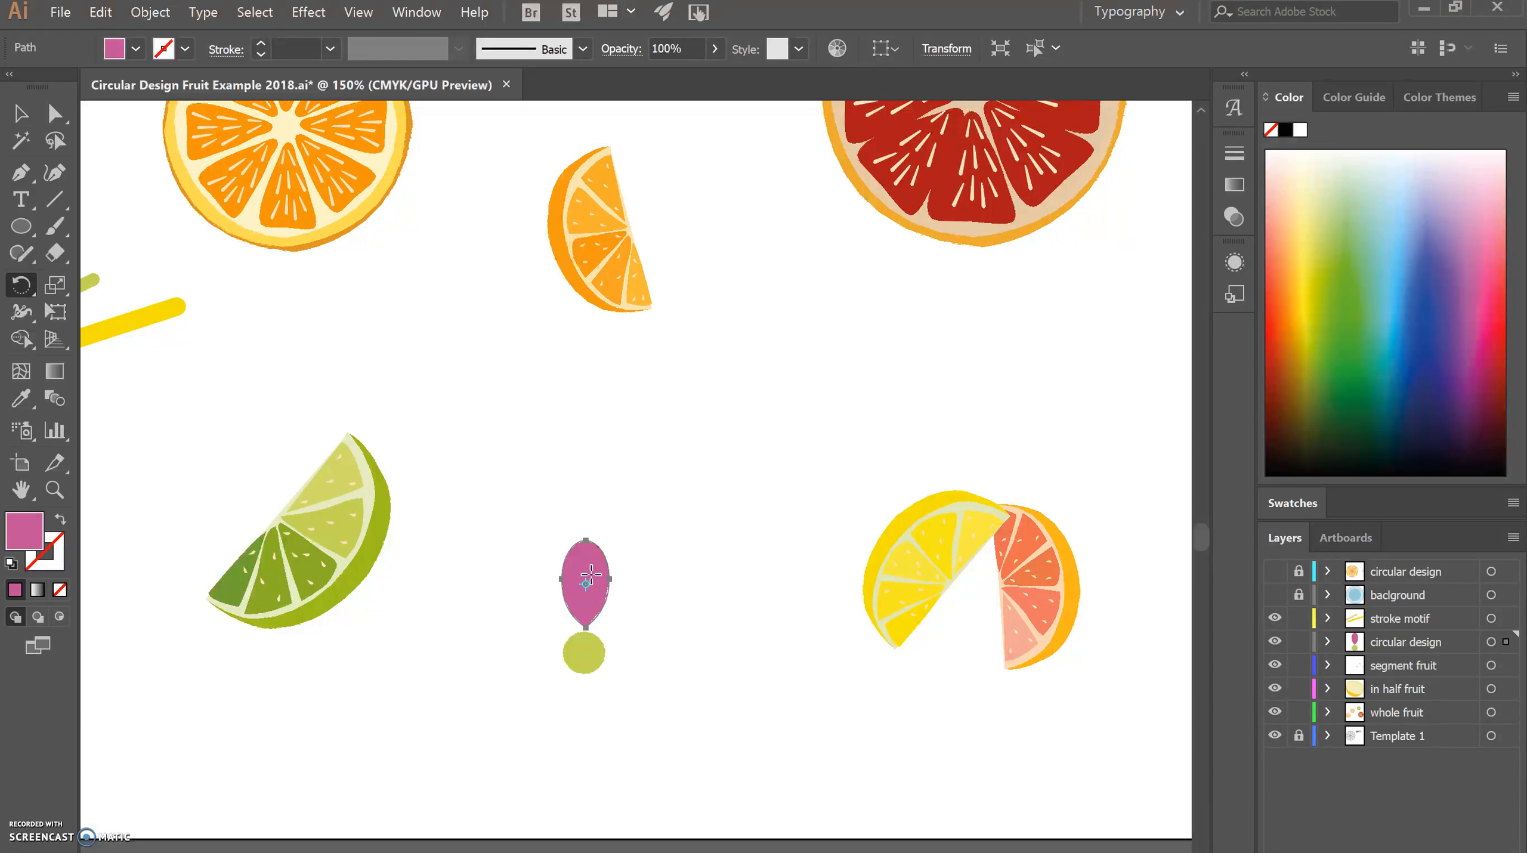
pyautogui.keyDown('alt'); pyautogui.click(584, 652); pyautogui.keyUp('alt')
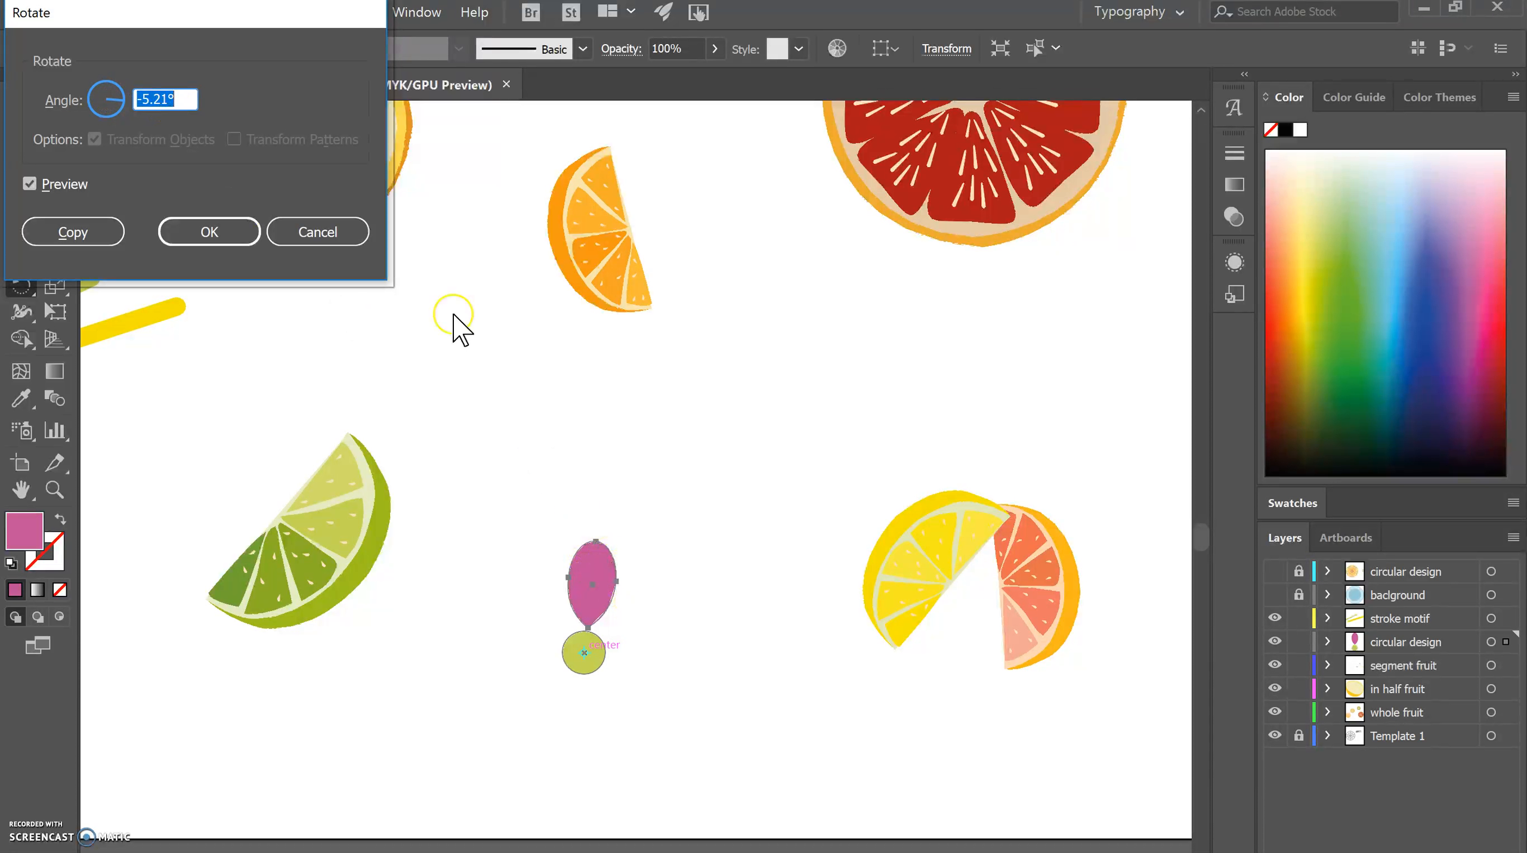
pyautogui.write('360/')
pyautogui.write('8')
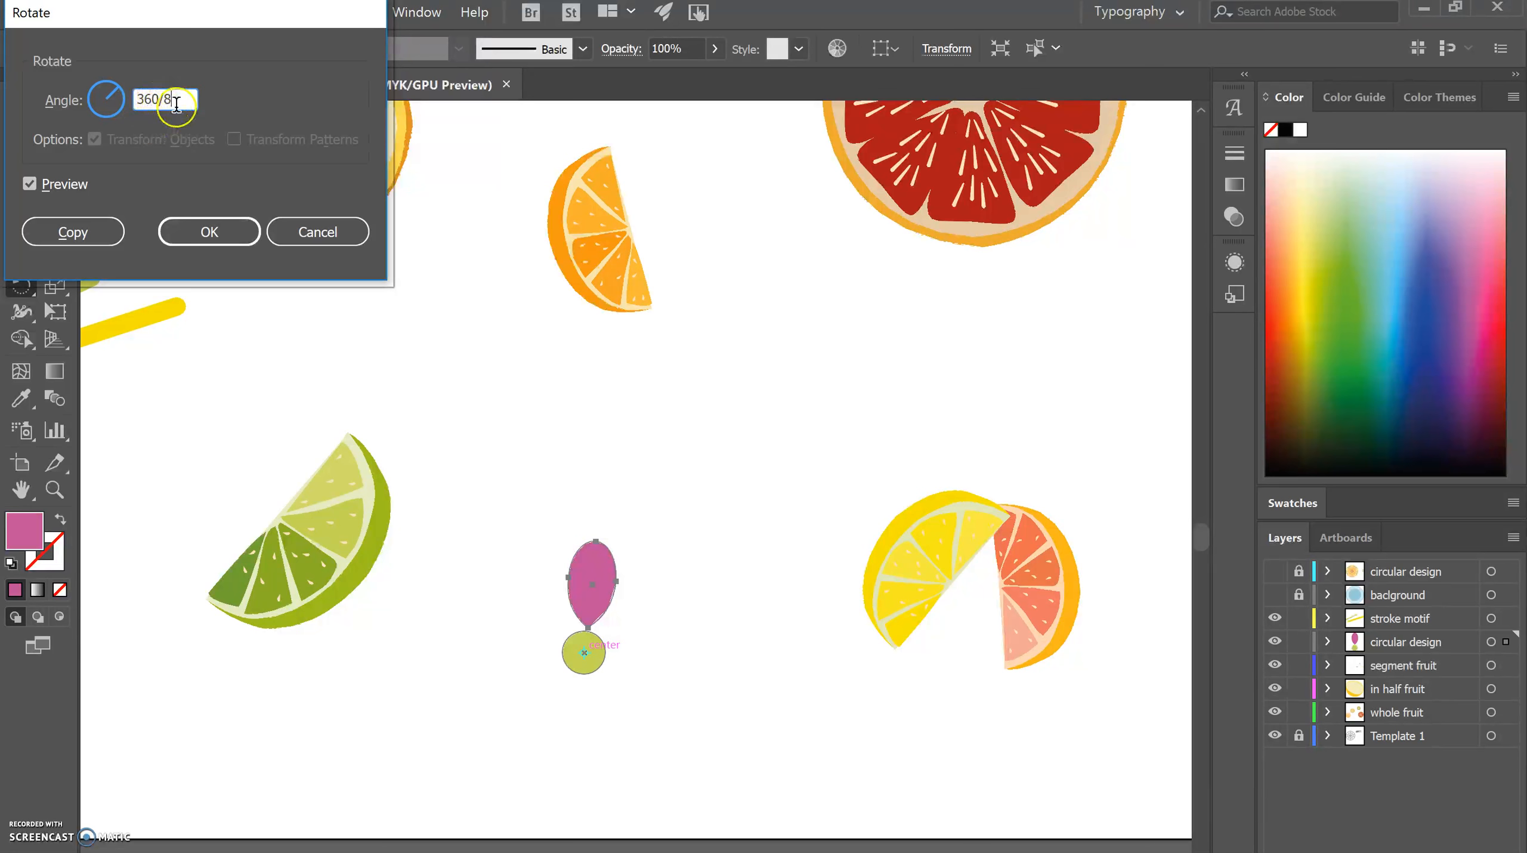
pyautogui.click(29, 184)
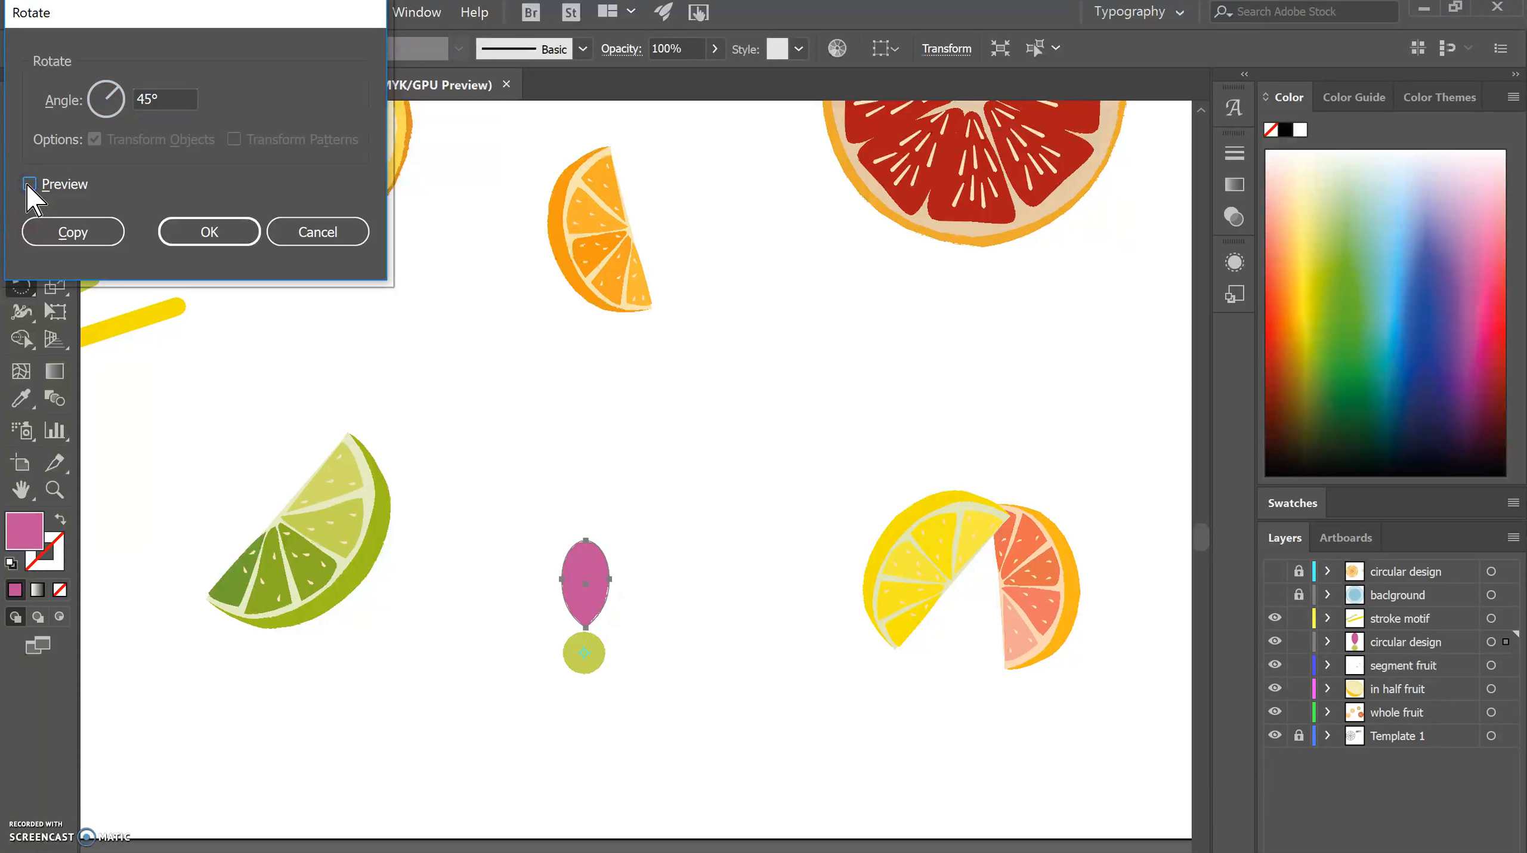
pyautogui.click(29, 184)
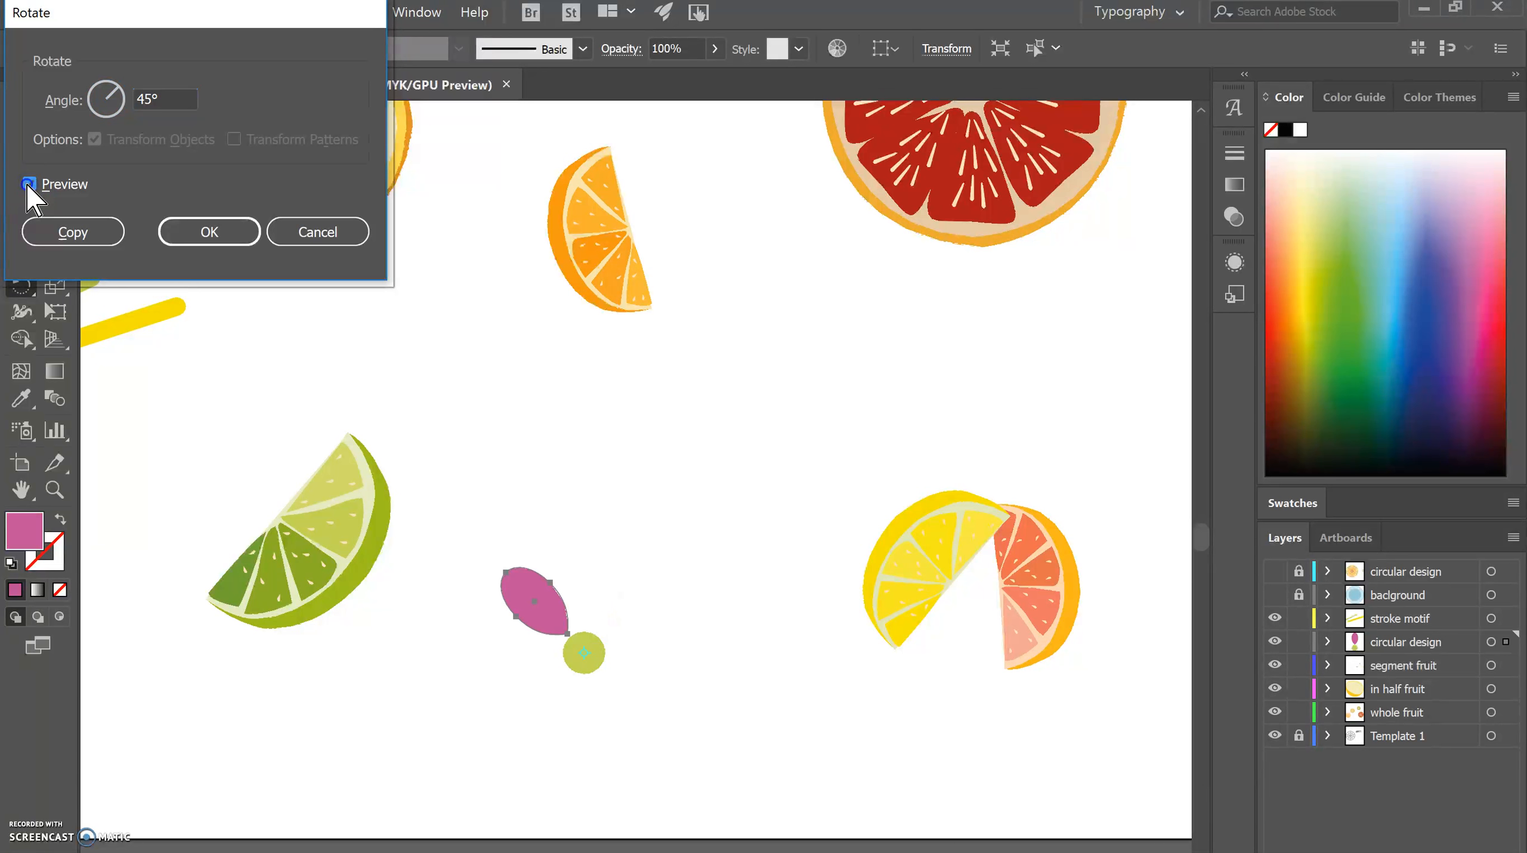
pyautogui.click(28, 184)
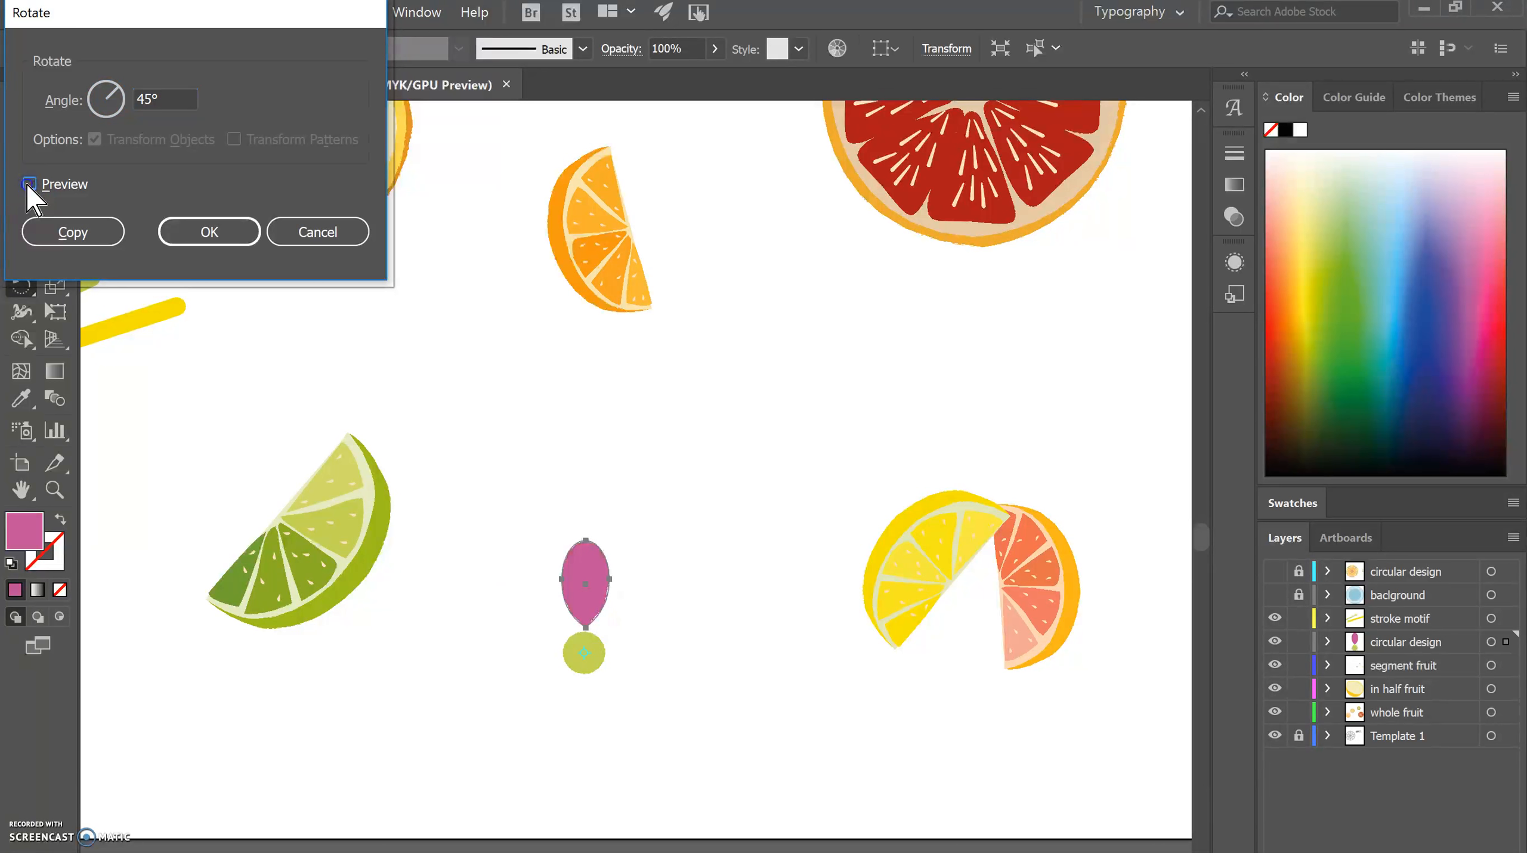
pyautogui.click(29, 184)
pyautogui.click(28, 184)
pyautogui.click(29, 183)
pyautogui.click(27, 185)
pyautogui.click(28, 185)
pyautogui.click(54, 231)
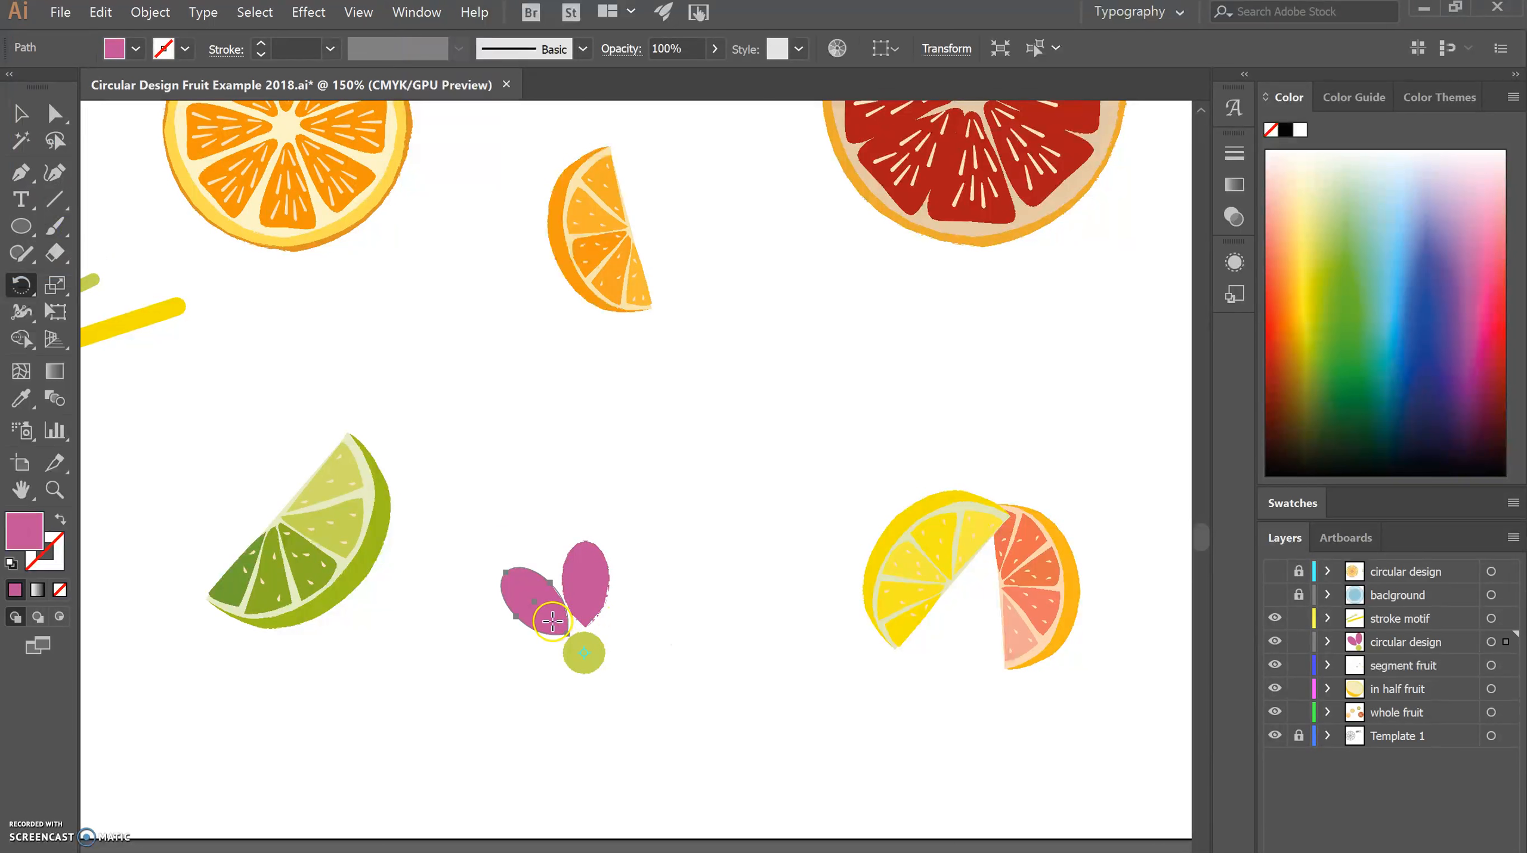
# Repeat the rotated petal copy until eight petals surround the green circle, and clear the selection.
pyautogui.hotkey('ctrl', 'd')
pyautogui.hotkey('ctrl', 'd')
pyautogui.hotkey('ctrl', 'd')
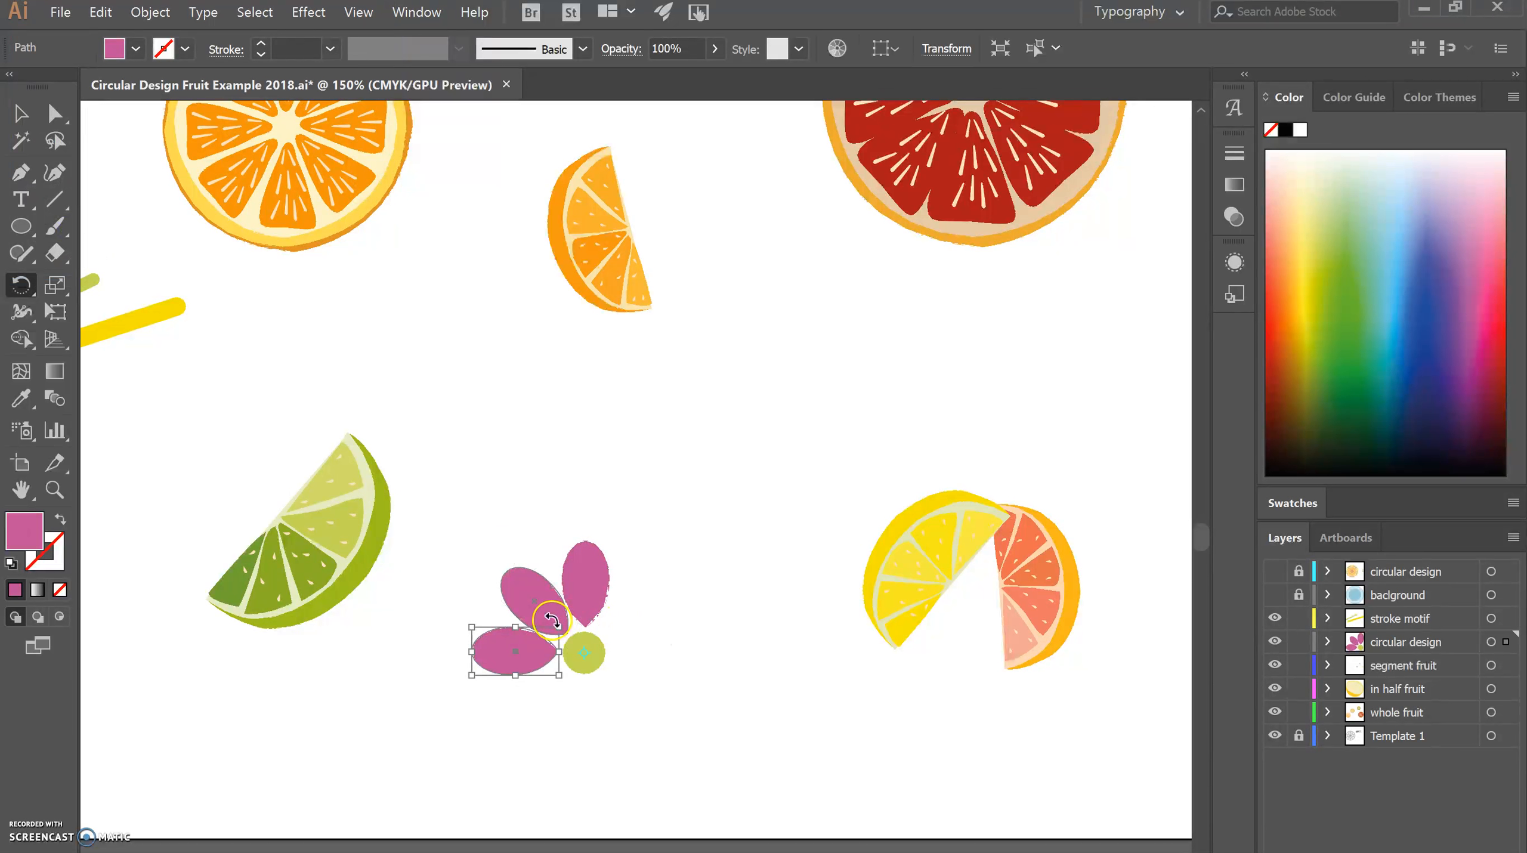
pyautogui.hotkey('ctrl', 'd')
pyautogui.hotkey('ctrl', 'd')
pyautogui.hotkey('ctrl', 'd')
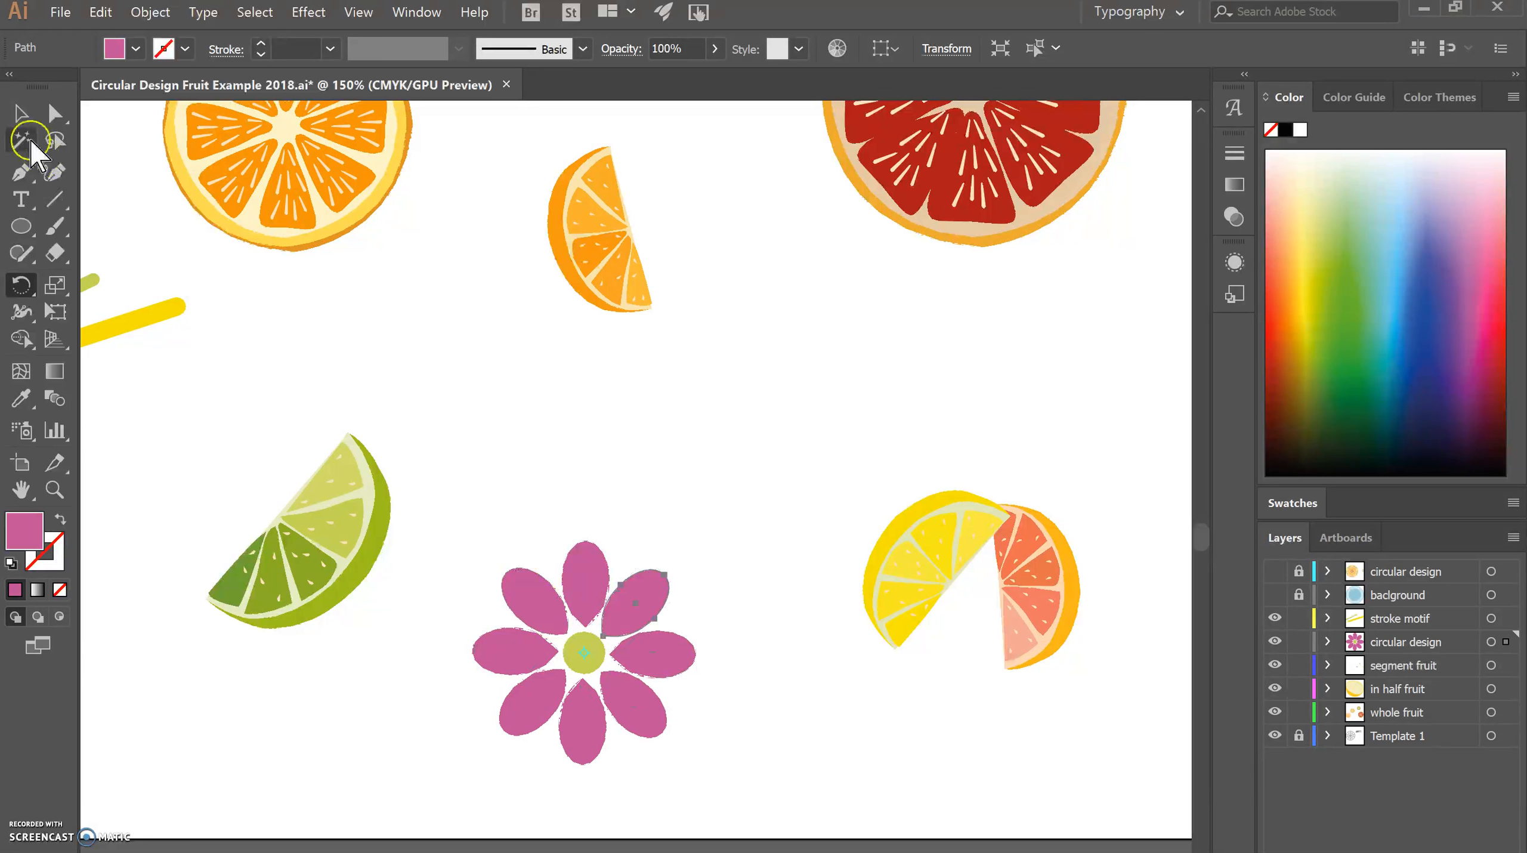
pyautogui.click(221, 236)
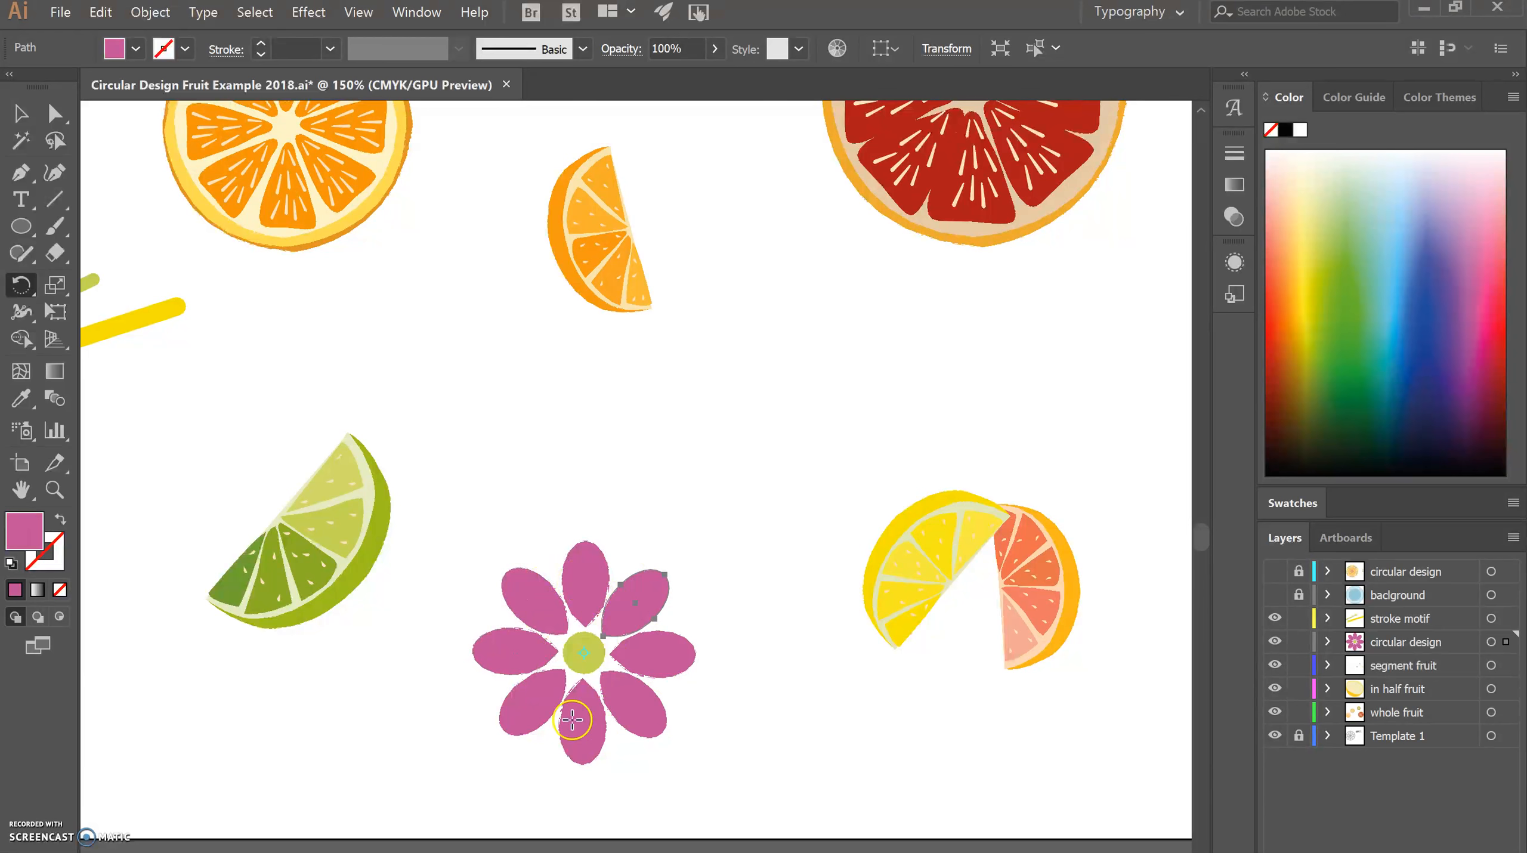
pyautogui.click(585, 650)
pyautogui.click(20, 112)
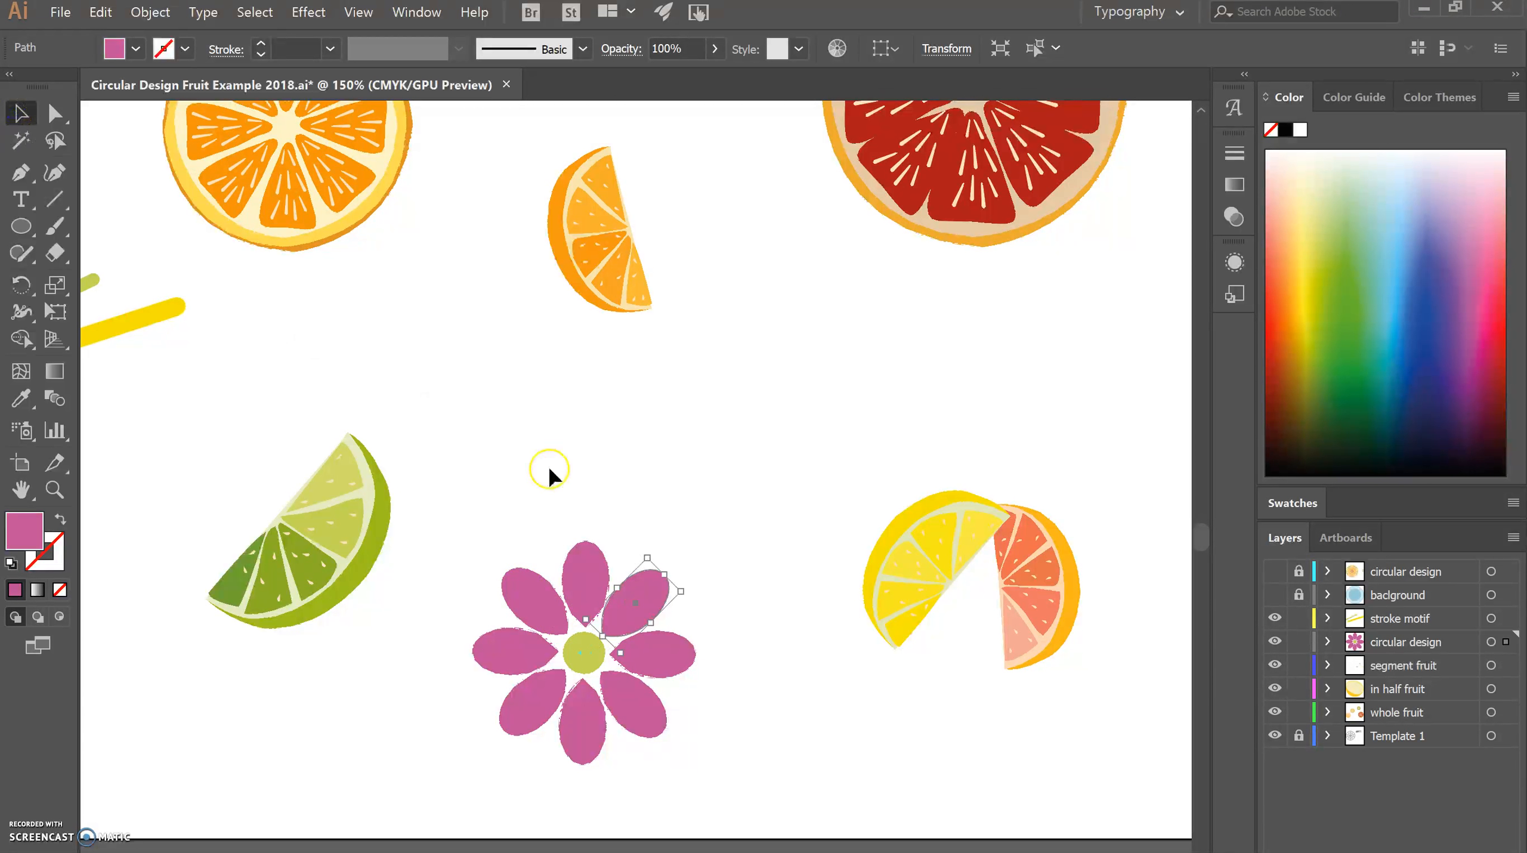
pyautogui.click(511, 606)
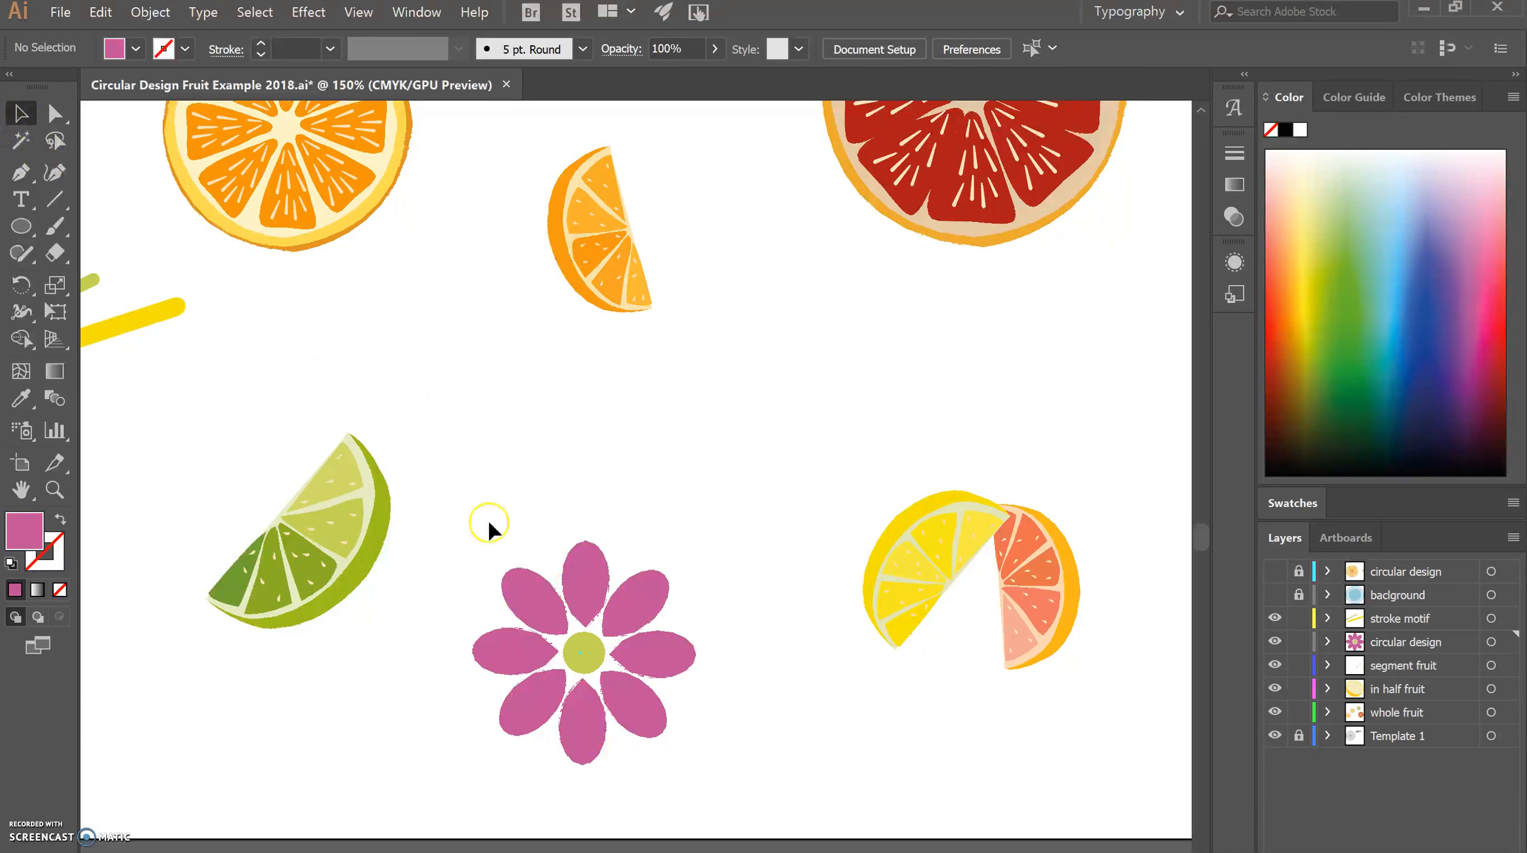
# Duplicate the flower's top petal into the empty space above the flower and fill the copy with dark magenta.
pyautogui.click(588, 574)
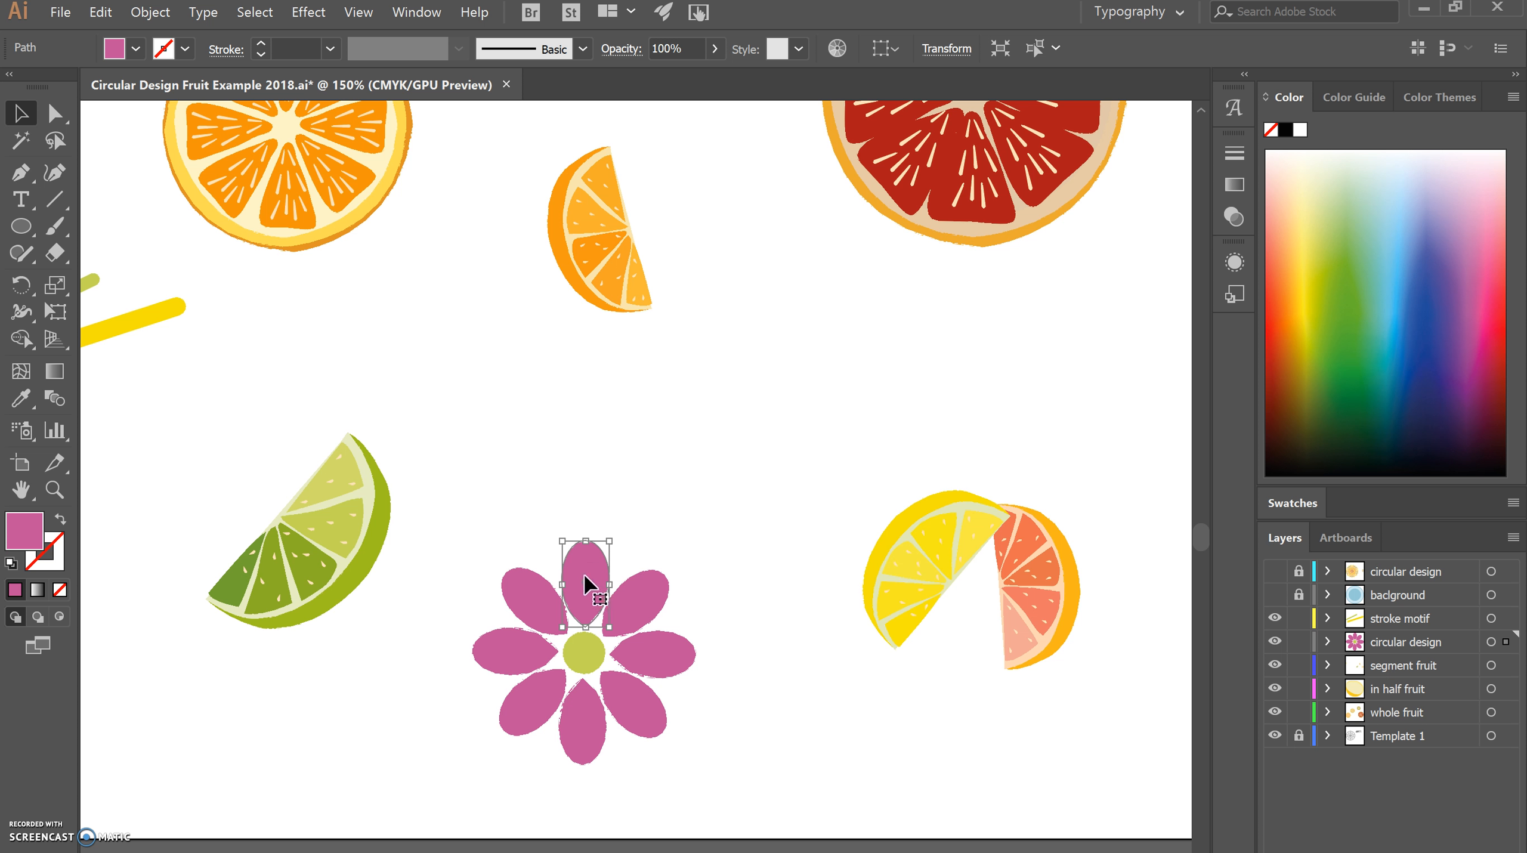
pyautogui.moveTo(578, 591); pyautogui.dragTo(532, 423)
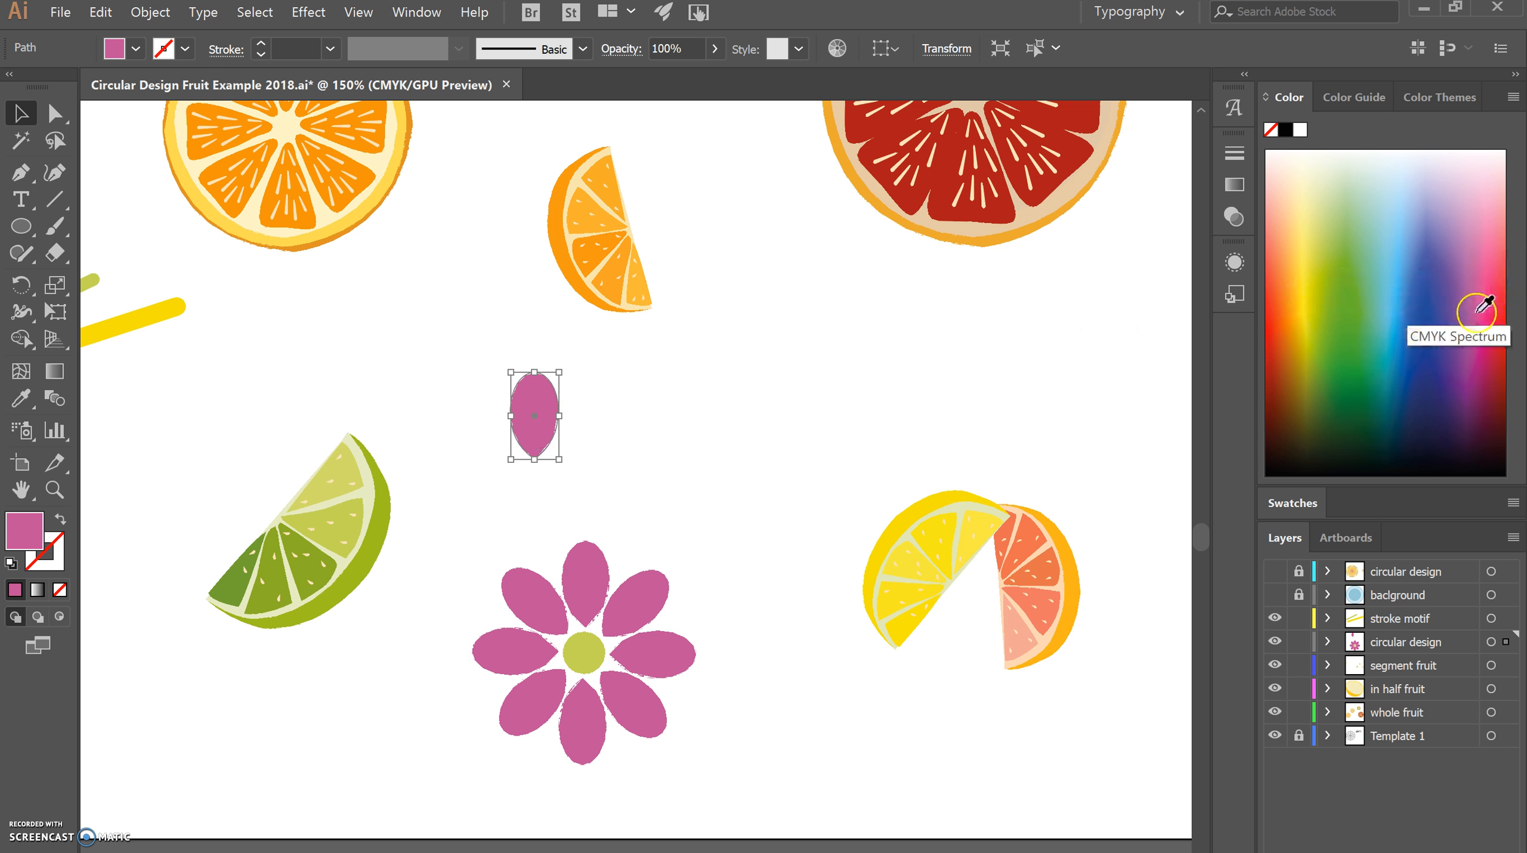
pyautogui.moveTo(1480, 353); pyautogui.dragTo(1480, 384)
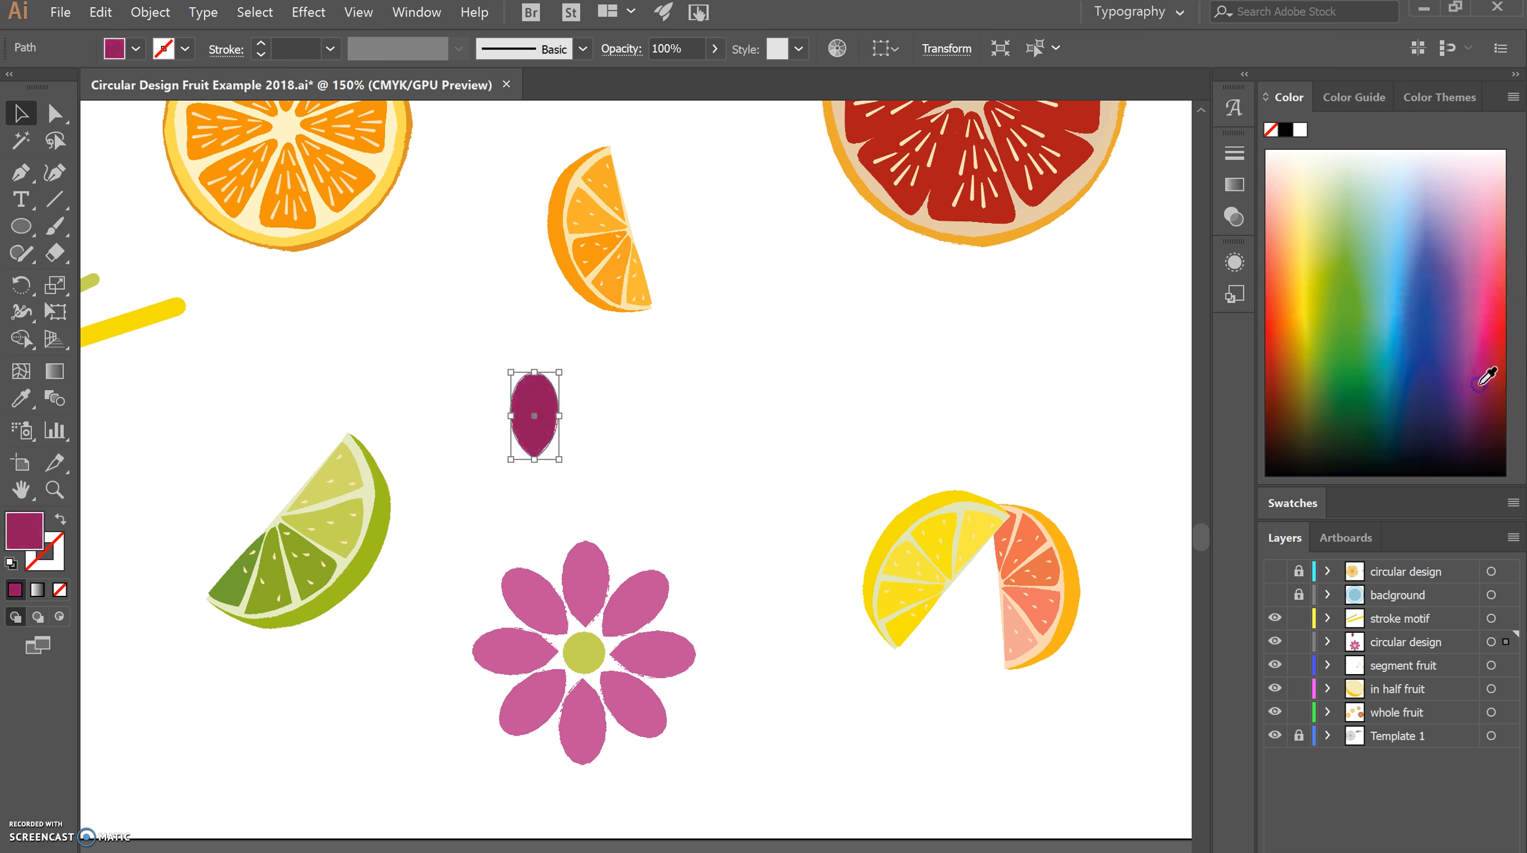
# Scale down and tilt the dark magenta petal, and place it between the flower's top and upper-right pink petals.
pyautogui.moveTo(559, 372); pyautogui.dragTo(548, 388)
pyautogui.moveTo(534, 443); pyautogui.dragTo(601, 605)
pyautogui.moveTo(621, 546); pyautogui.dragTo(619, 589)
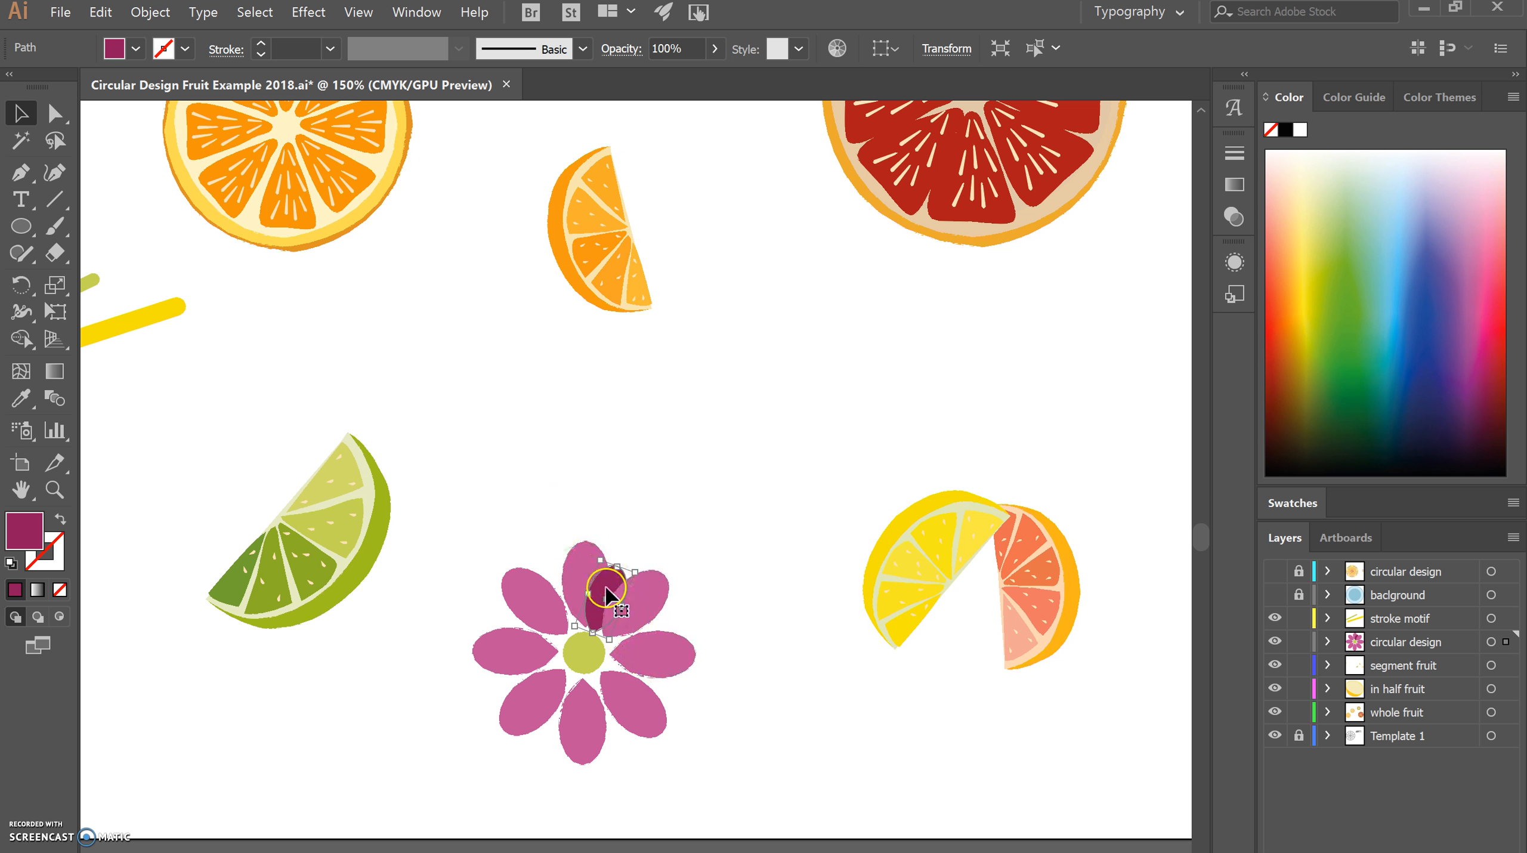
pyautogui.rightClick(609, 591)
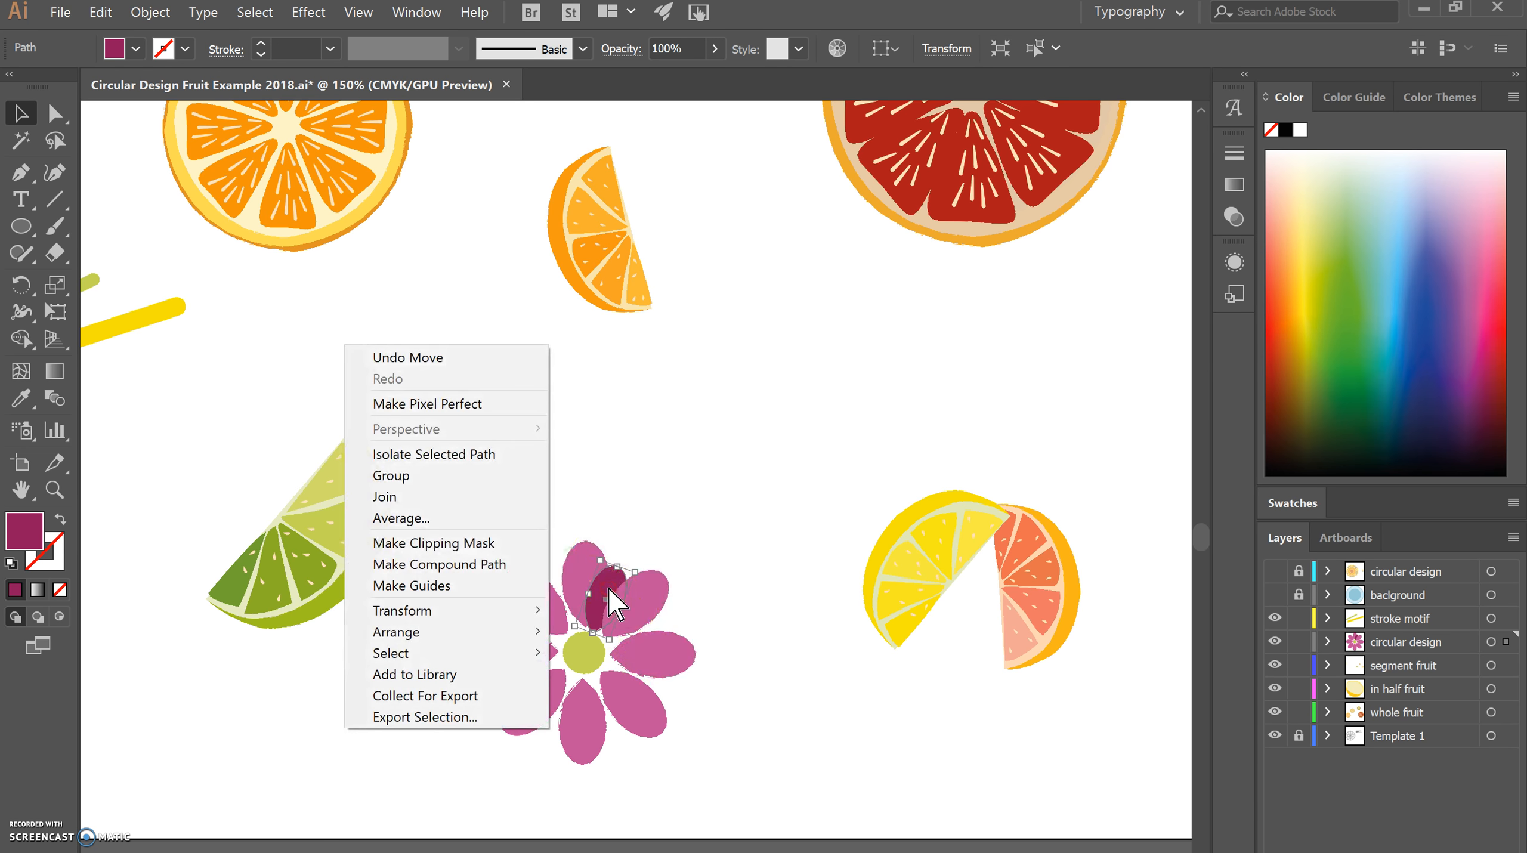
pyautogui.click(505, 634)
pyautogui.click(576, 631)
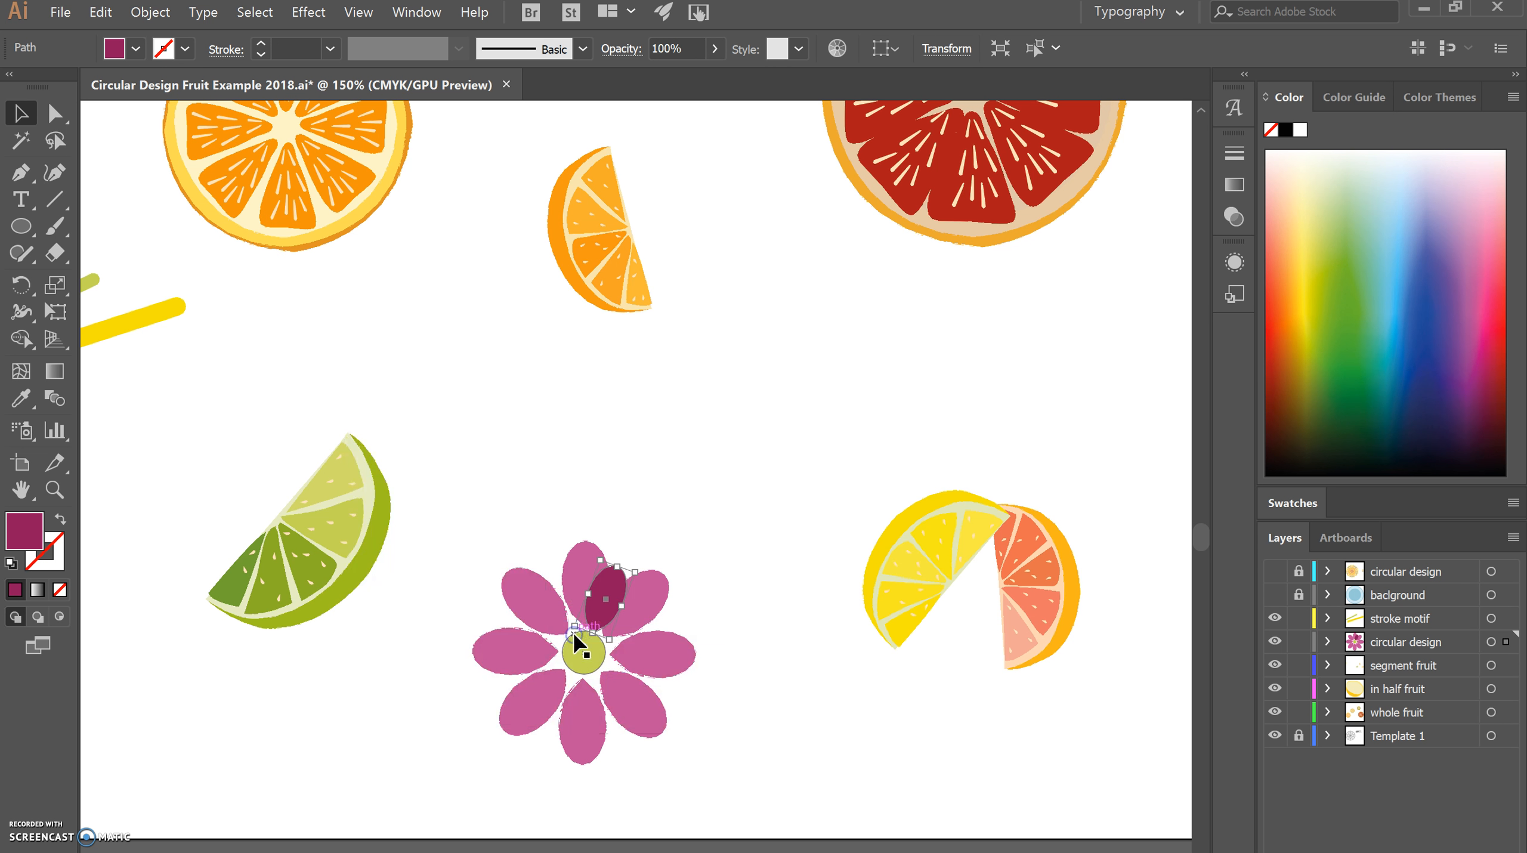
pyautogui.moveTo(614, 560); pyautogui.dragTo(615, 591)
# Create a copy of the dark magenta petal rotated 45° around the green circle's centre, checking it with the preview.
pyautogui.press('r')
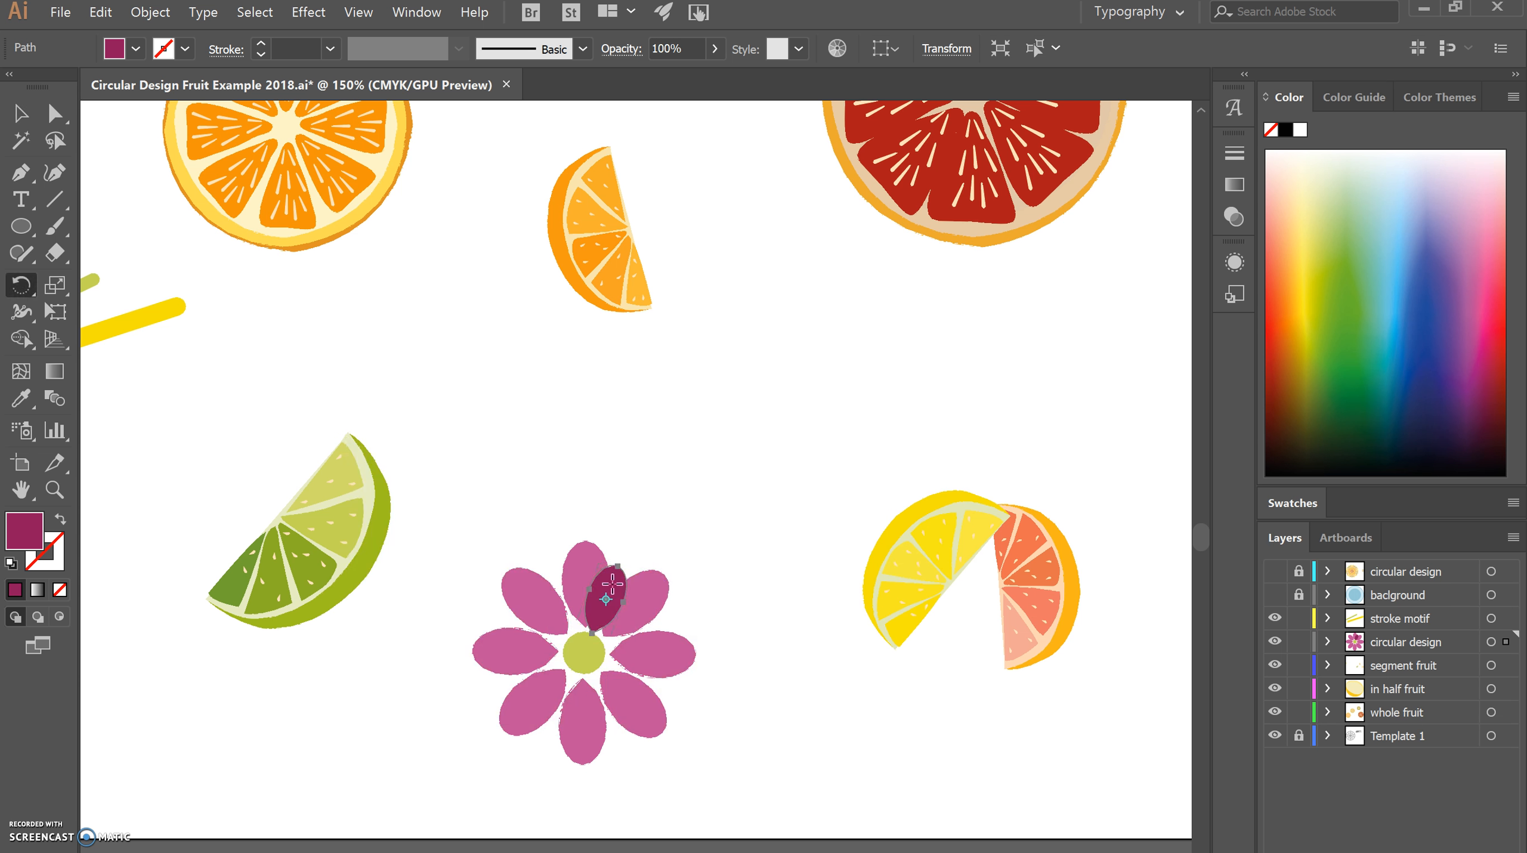
pyautogui.keyDown('alt'); pyautogui.click(584, 653); pyautogui.keyUp('alt')
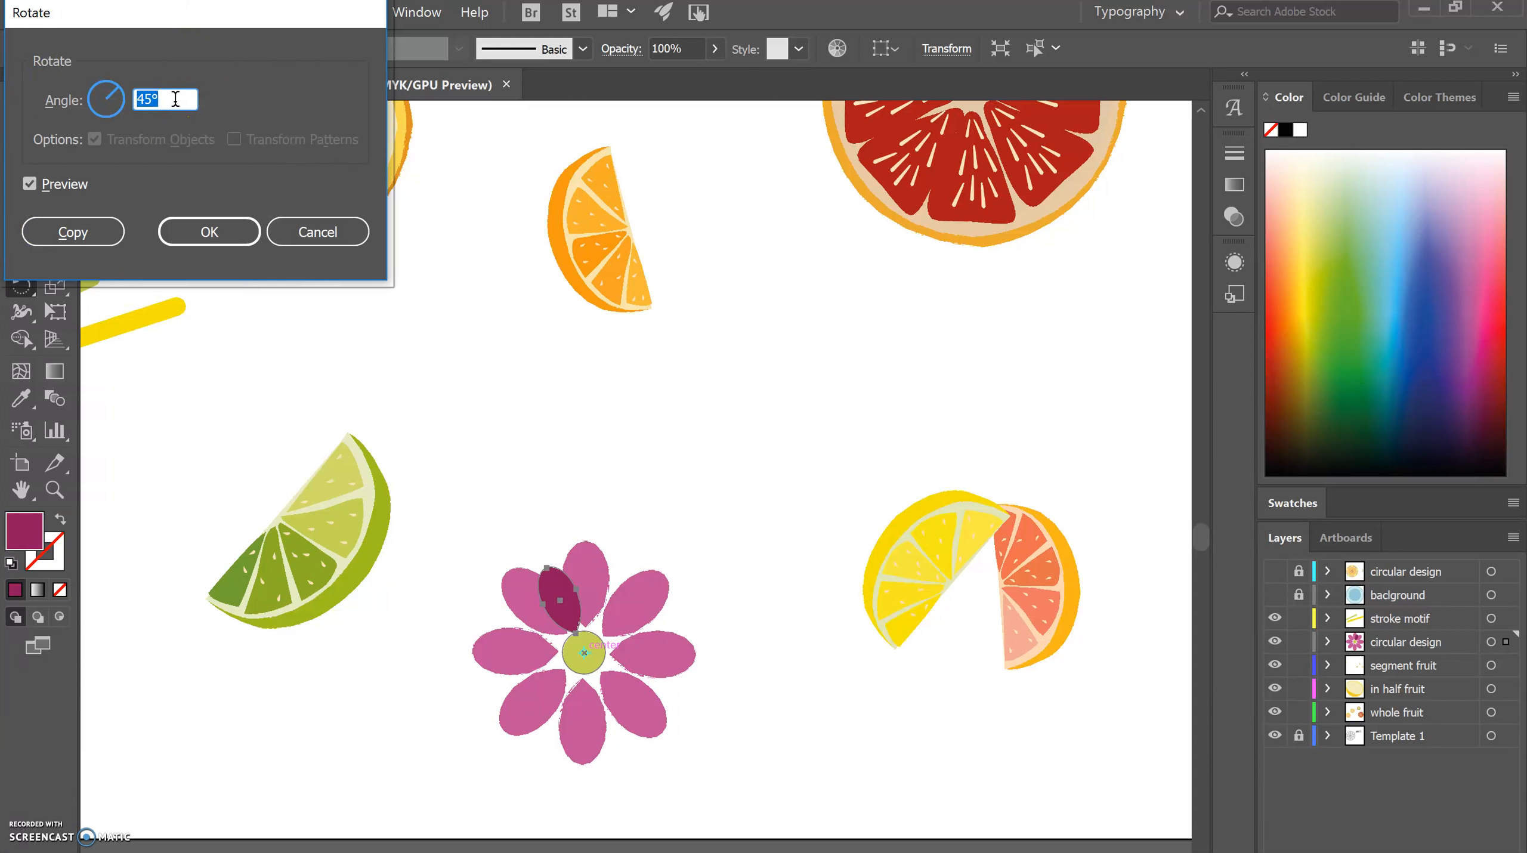
pyautogui.write('360/8')
pyautogui.click(29, 184)
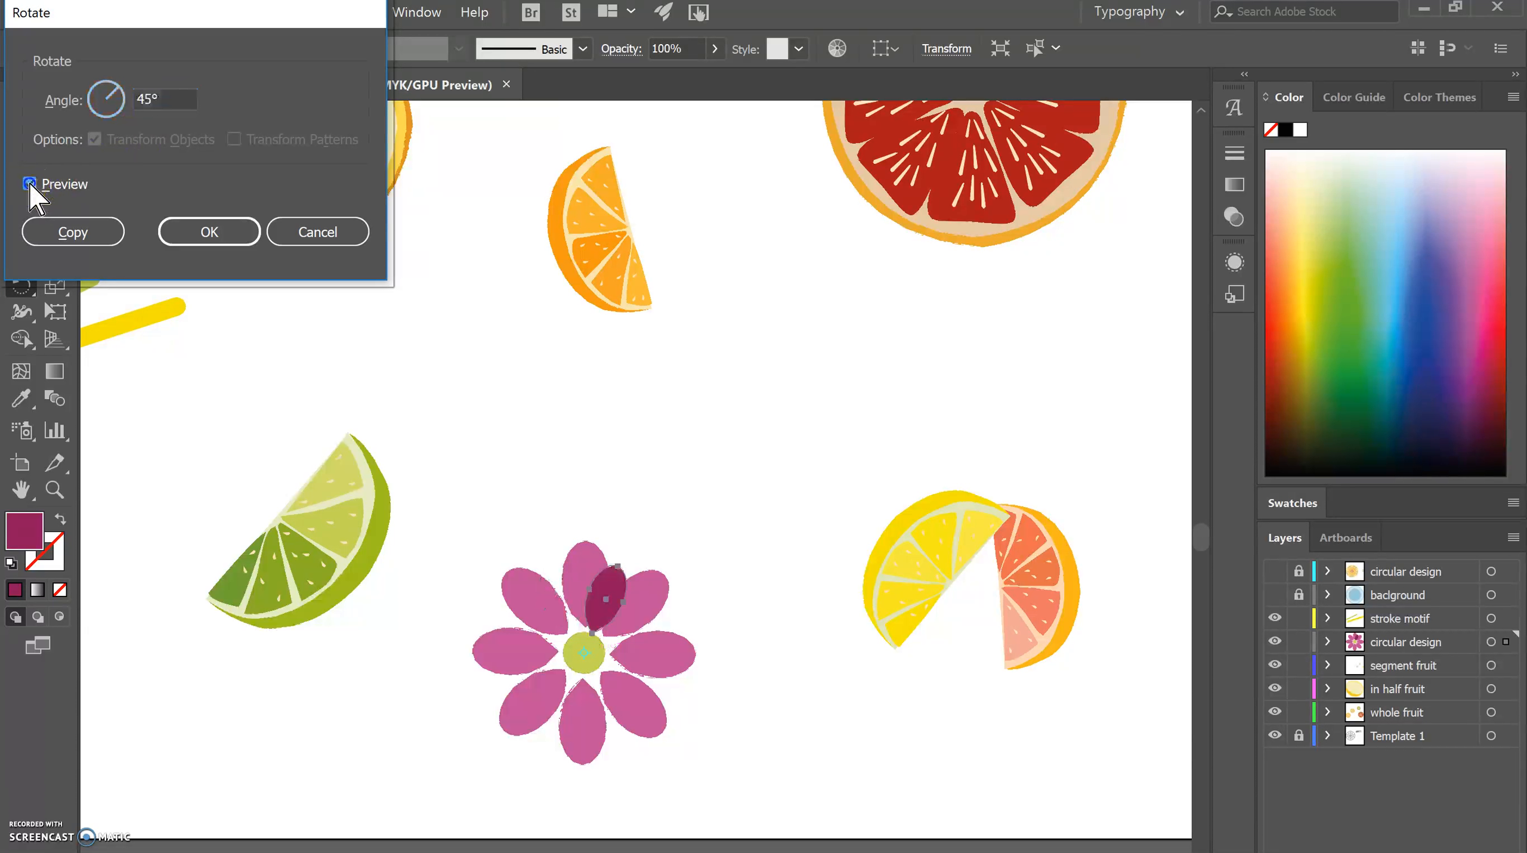
pyautogui.click(29, 184)
pyautogui.click(30, 184)
pyautogui.click(29, 183)
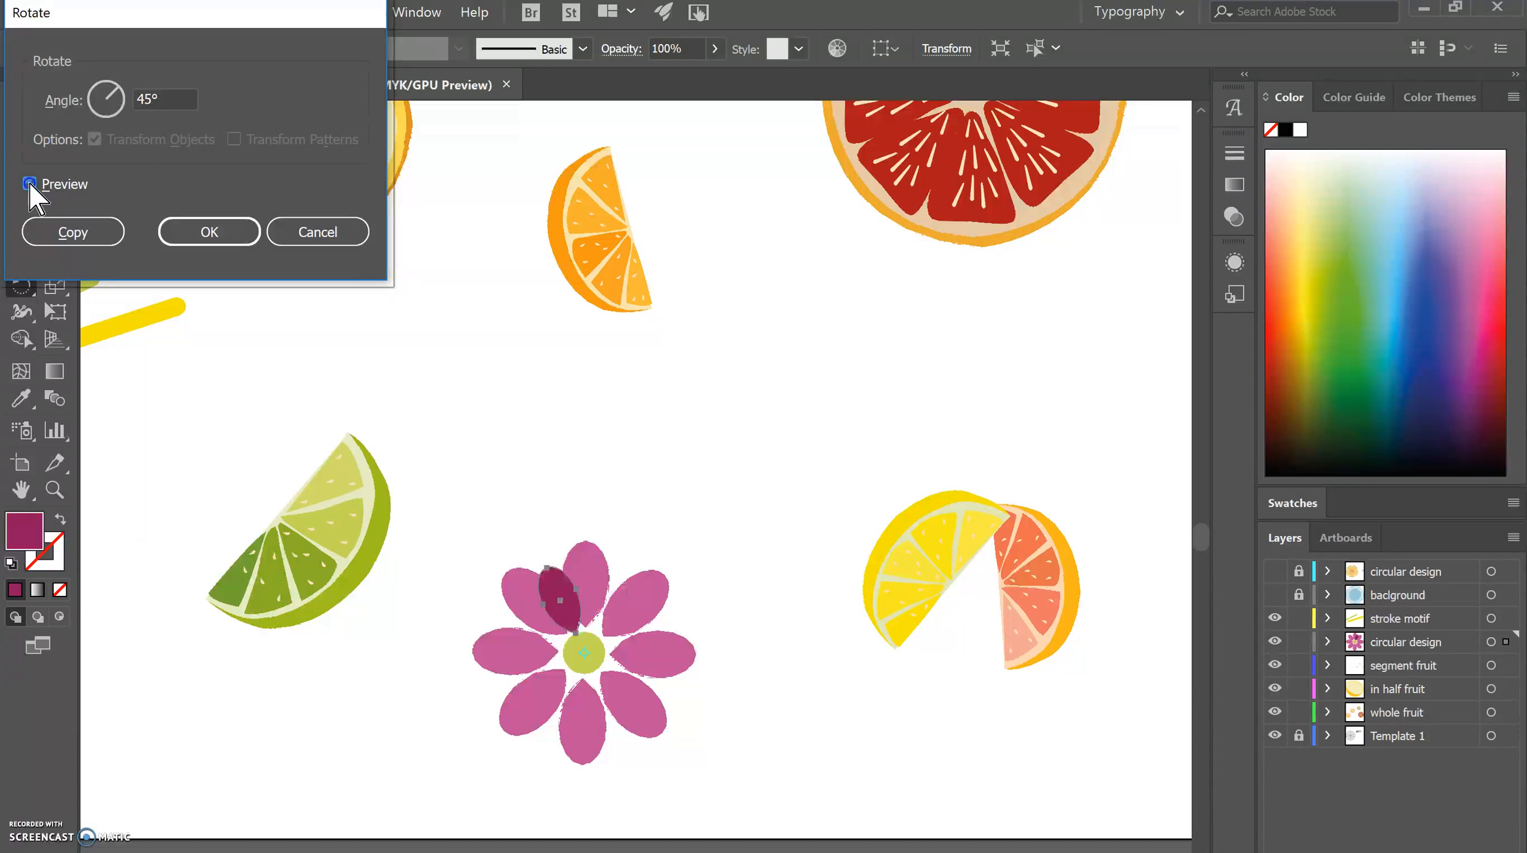
pyautogui.click(73, 232)
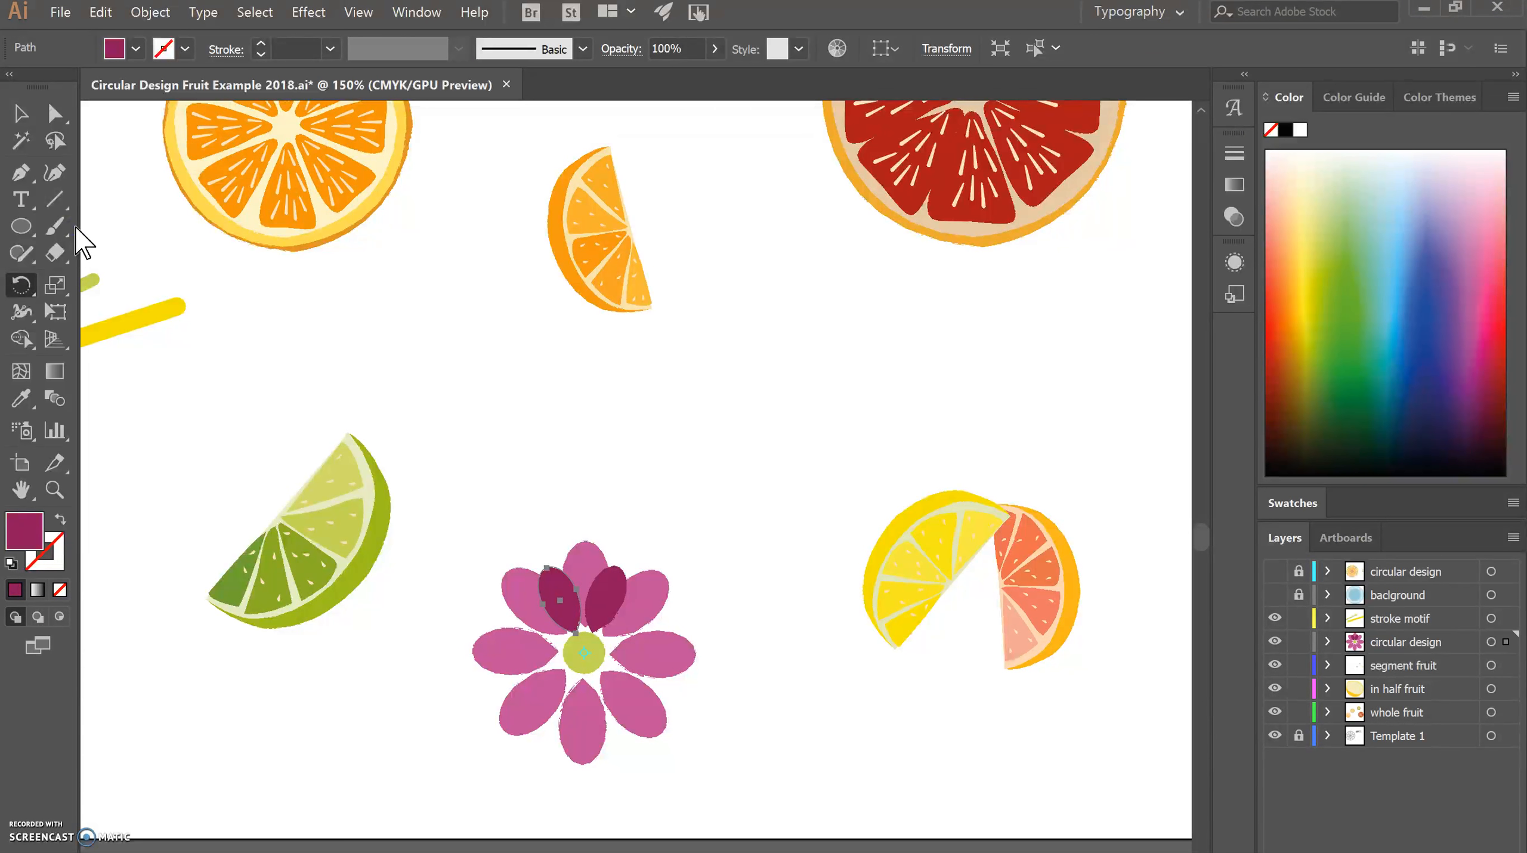
# Repeat the rotated copy until eight dark magenta petals surround the green circle, and clear the selection.
pyautogui.hotkey('ctrl', 'd')
pyautogui.hotkey('ctrl', 'd')
pyautogui.hotkey('ctrl', 'd')
pyautogui.hotkey('ctrl', 'd')
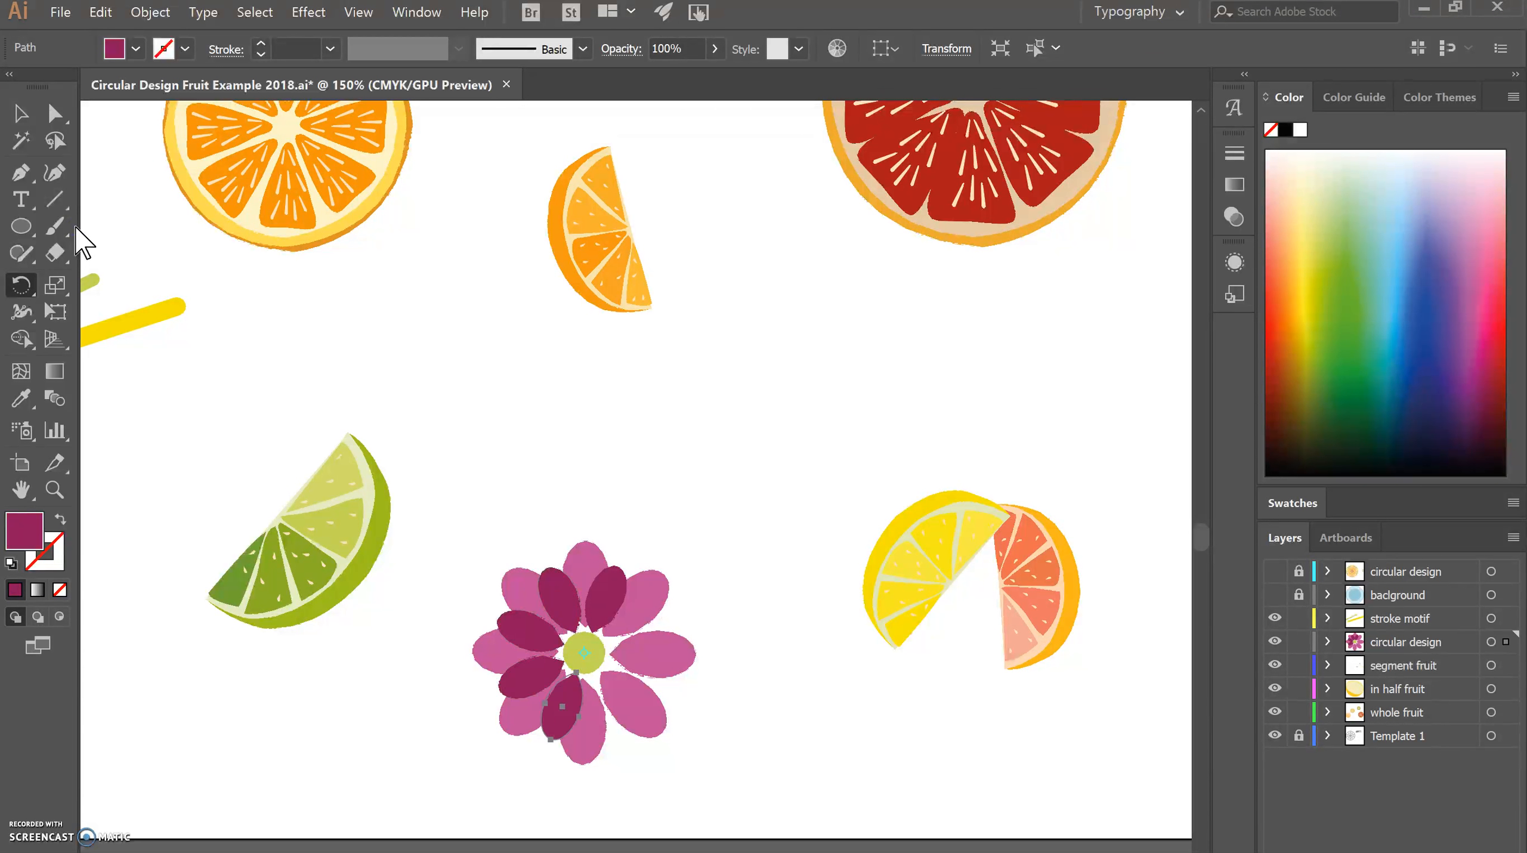
pyautogui.hotkey('ctrl', 'd')
pyautogui.hotkey('ctrl', 'd')
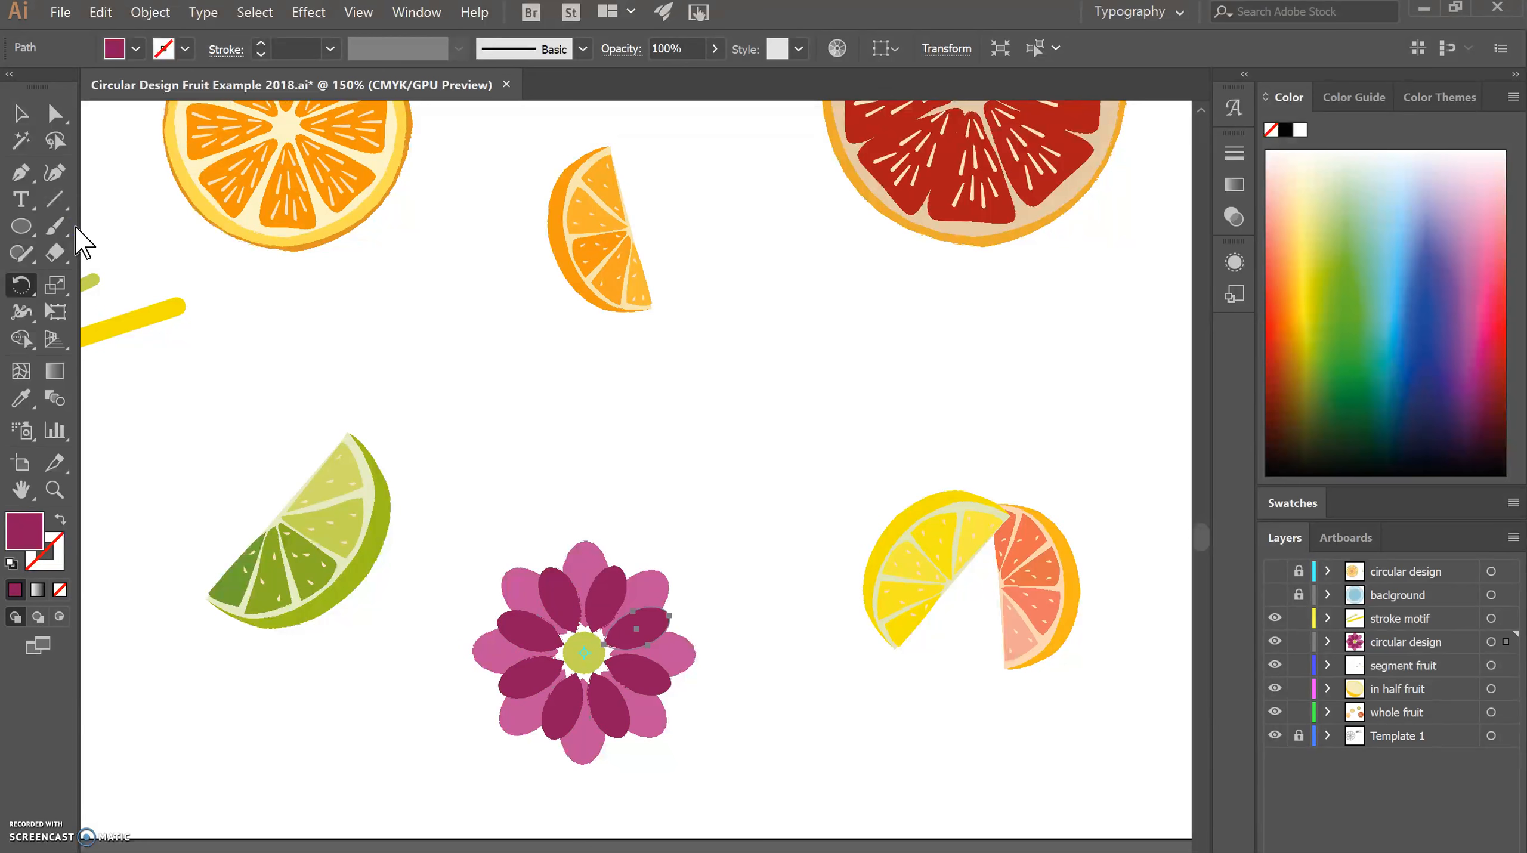
pyautogui.click(30, 112)
pyautogui.click(425, 421)
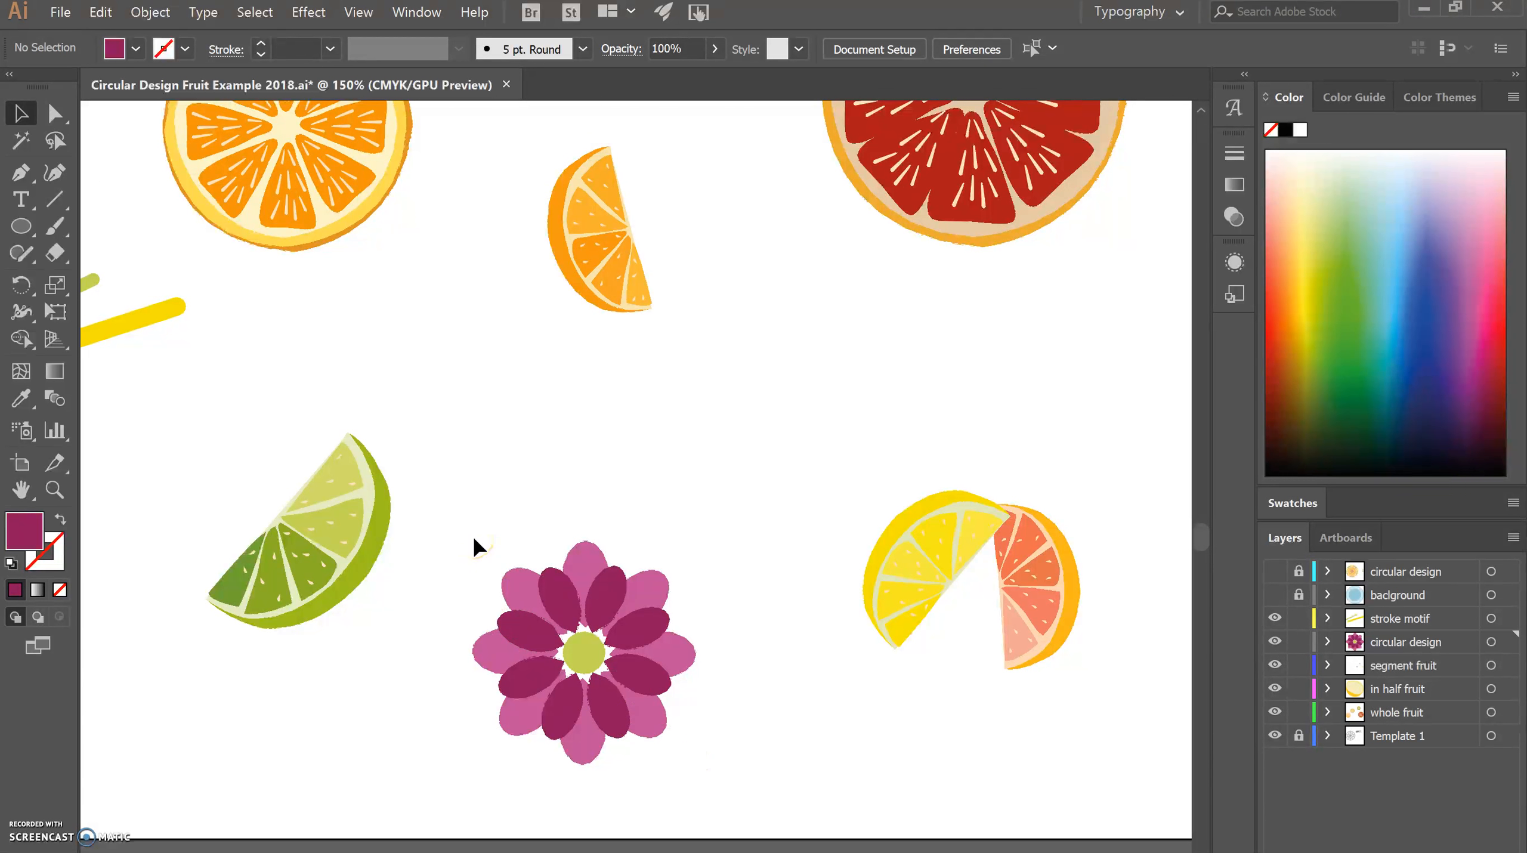
# Show the background and locked circular design layers to examine the finished circular design, and hide both again.
pyautogui.hotkey('ctrl', '-')
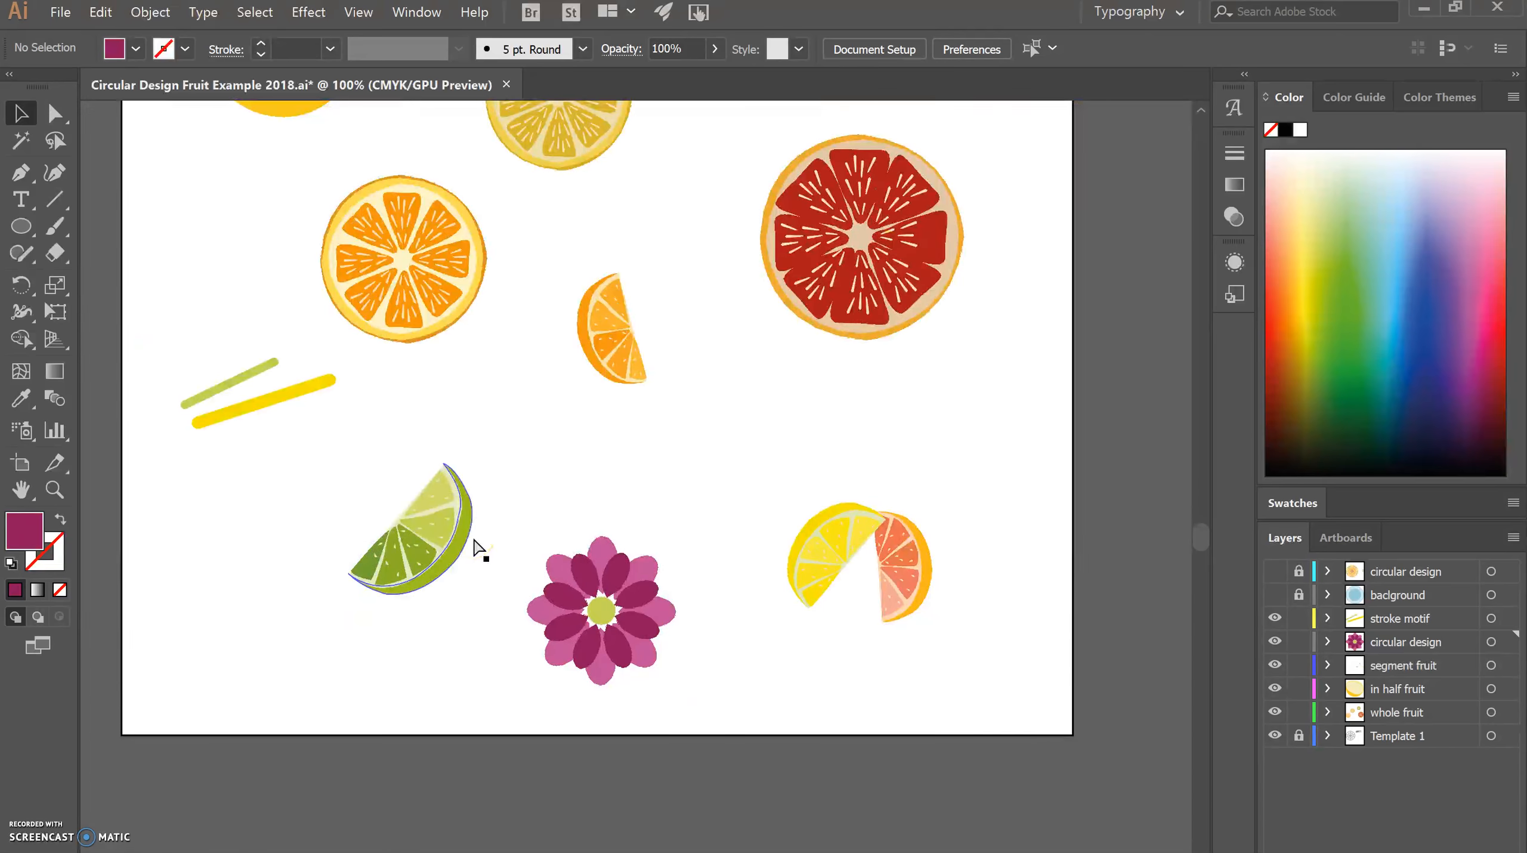
pyautogui.hotkey('ctrl', '-')
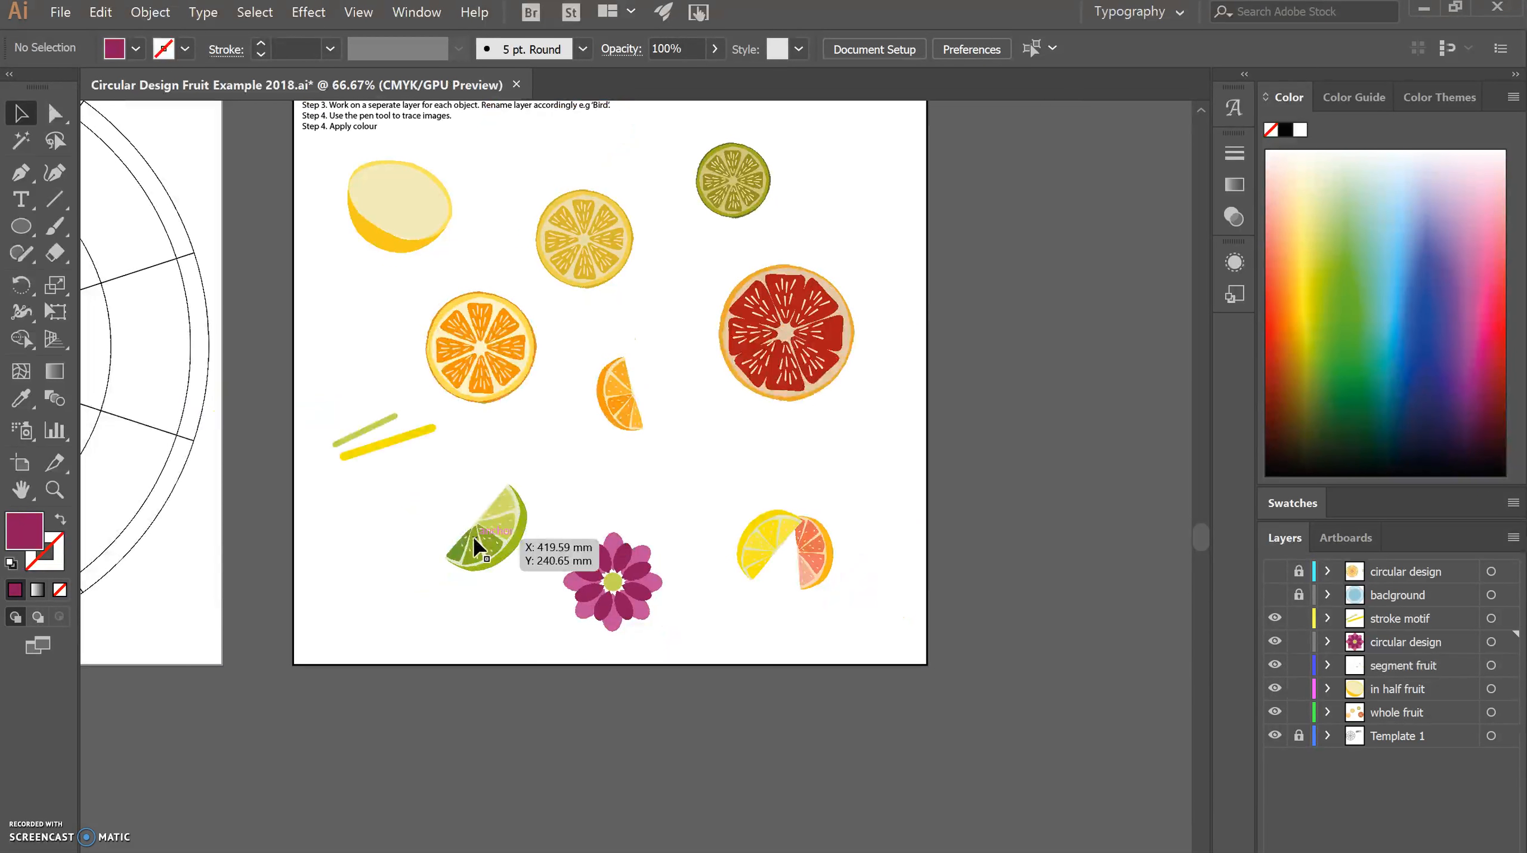
pyautogui.hscroll(-10, 636, 418)
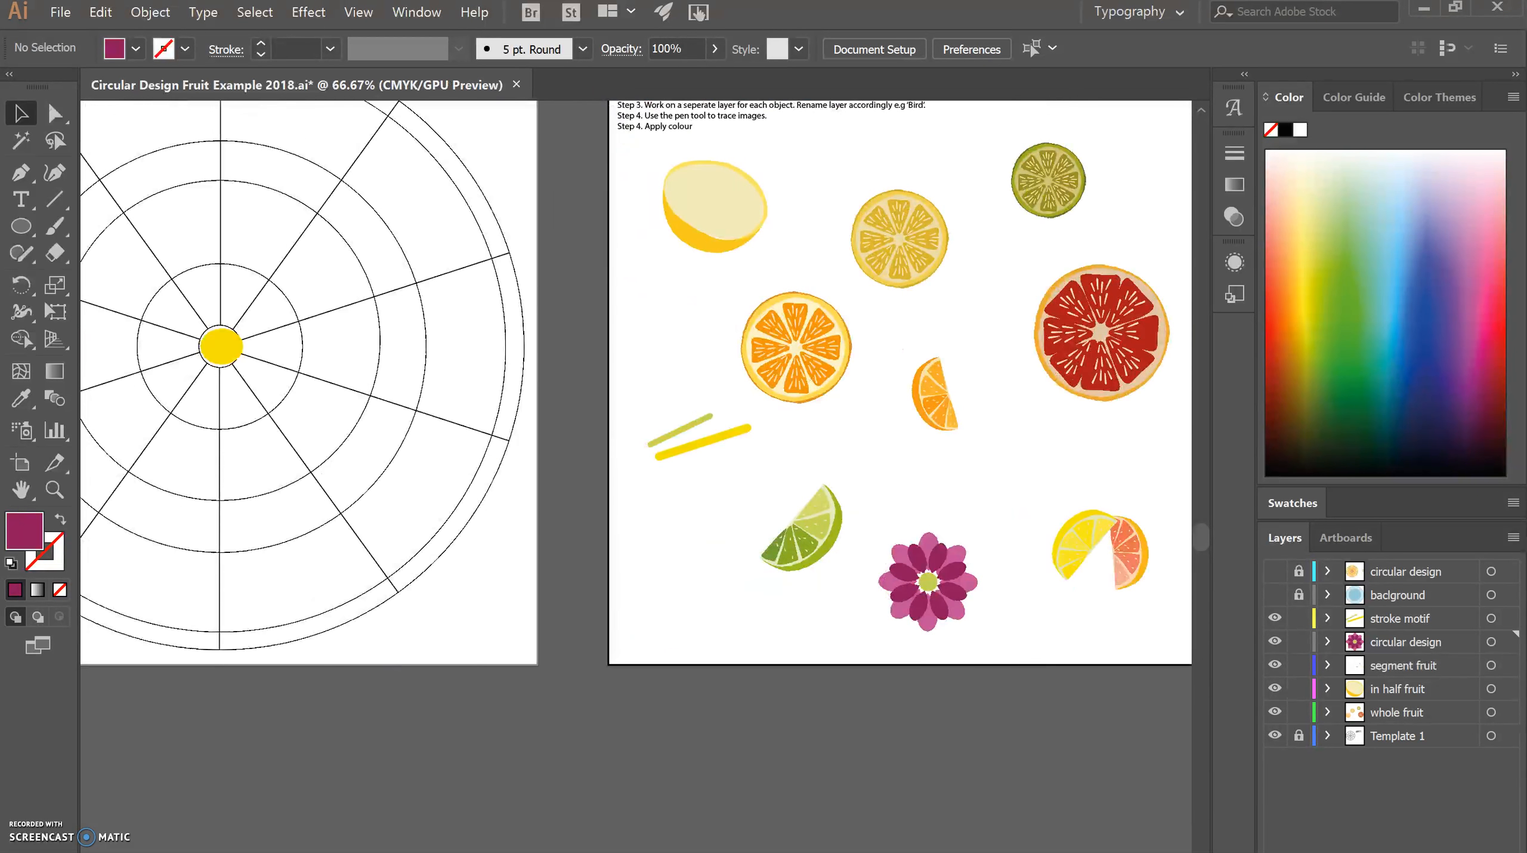
pyautogui.scroll(3, 409, 205)
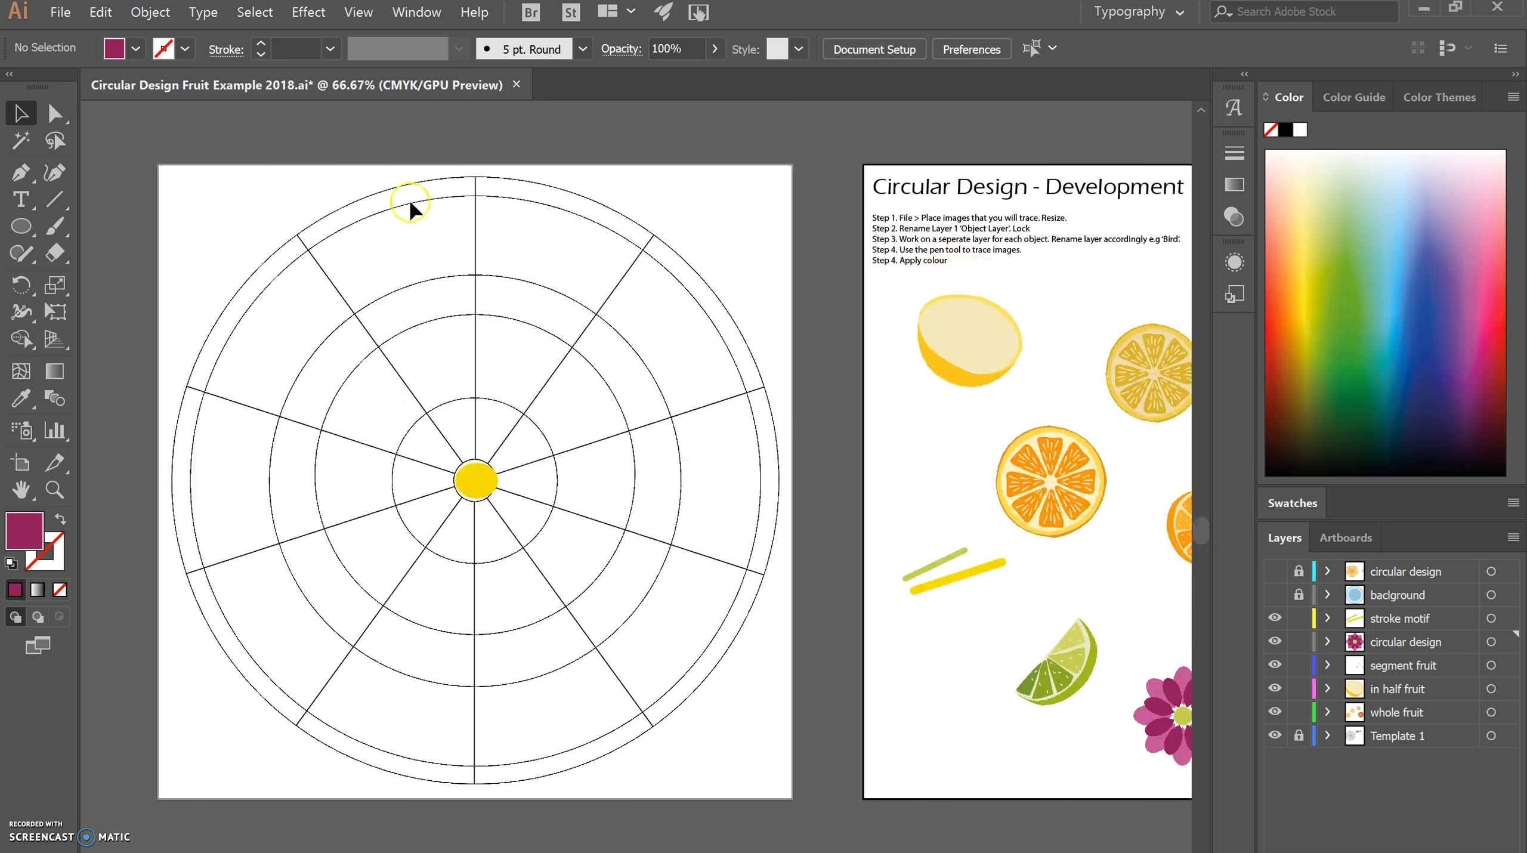
pyautogui.click(1275, 594)
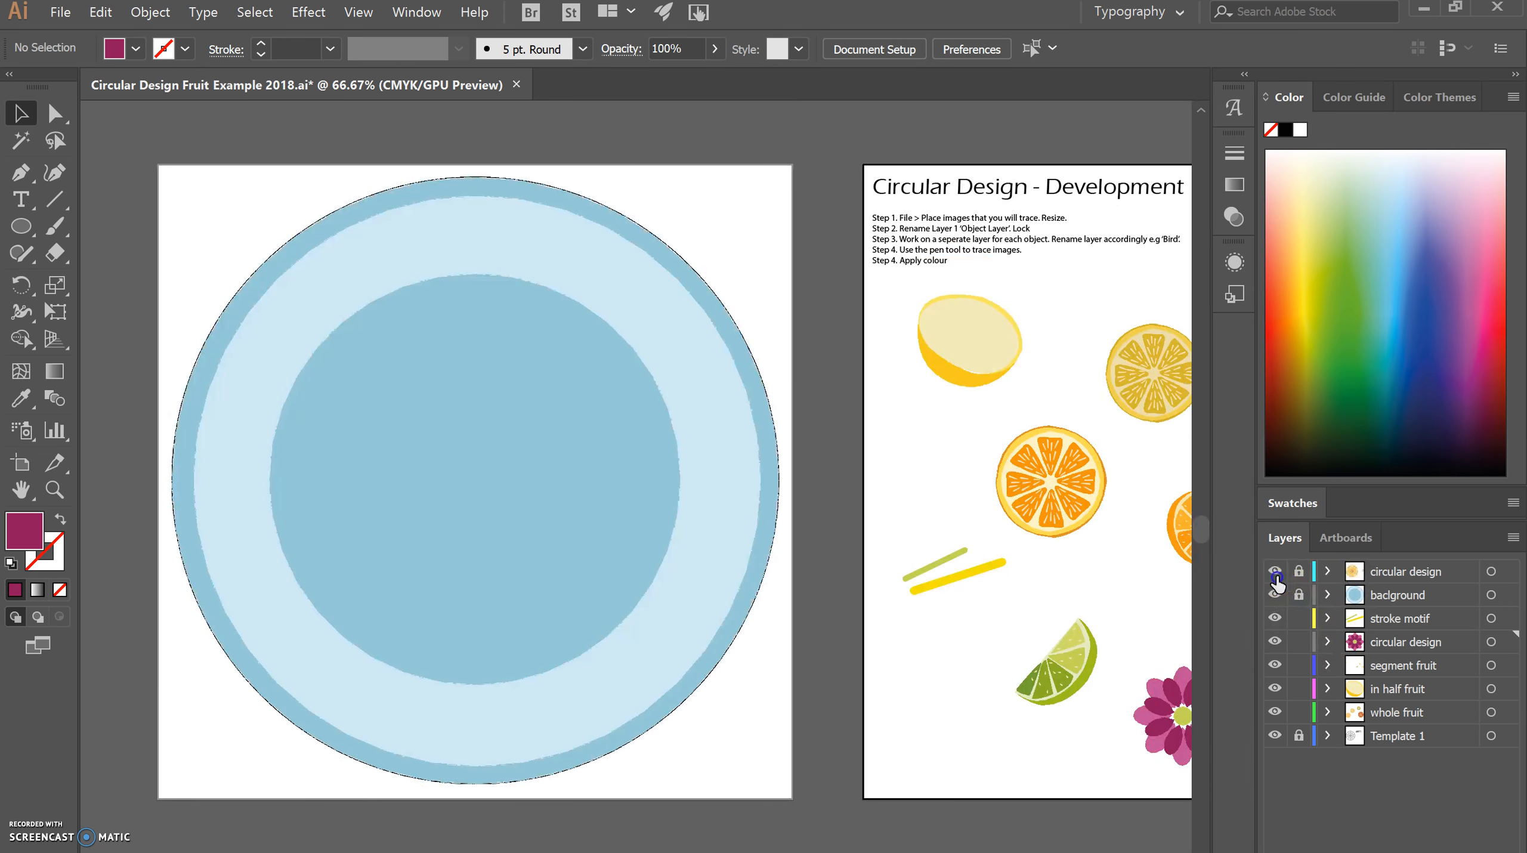
pyautogui.click(1275, 571)
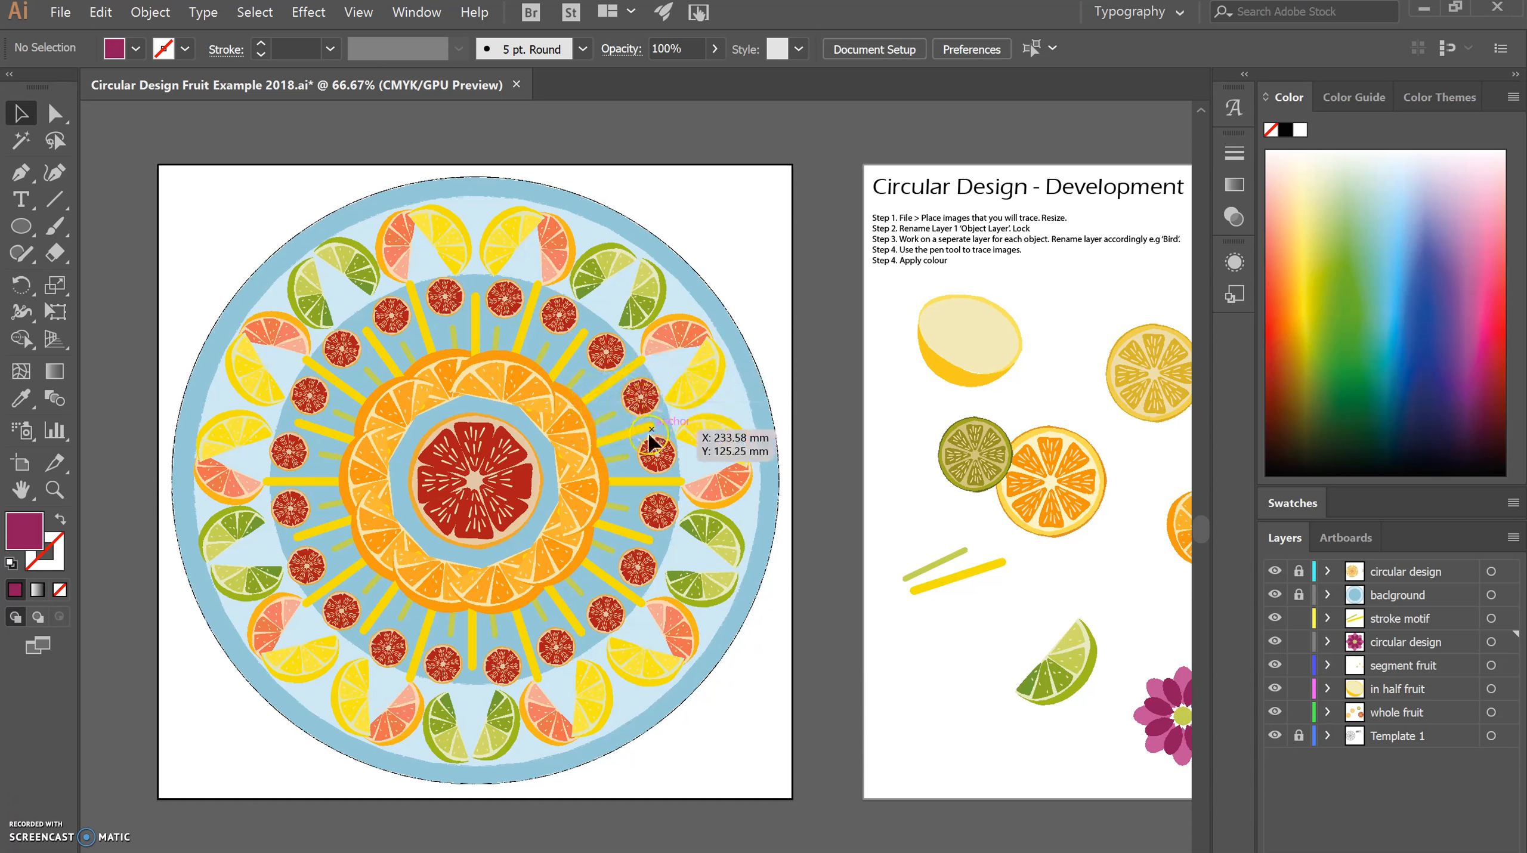
pyautogui.click(1275, 594)
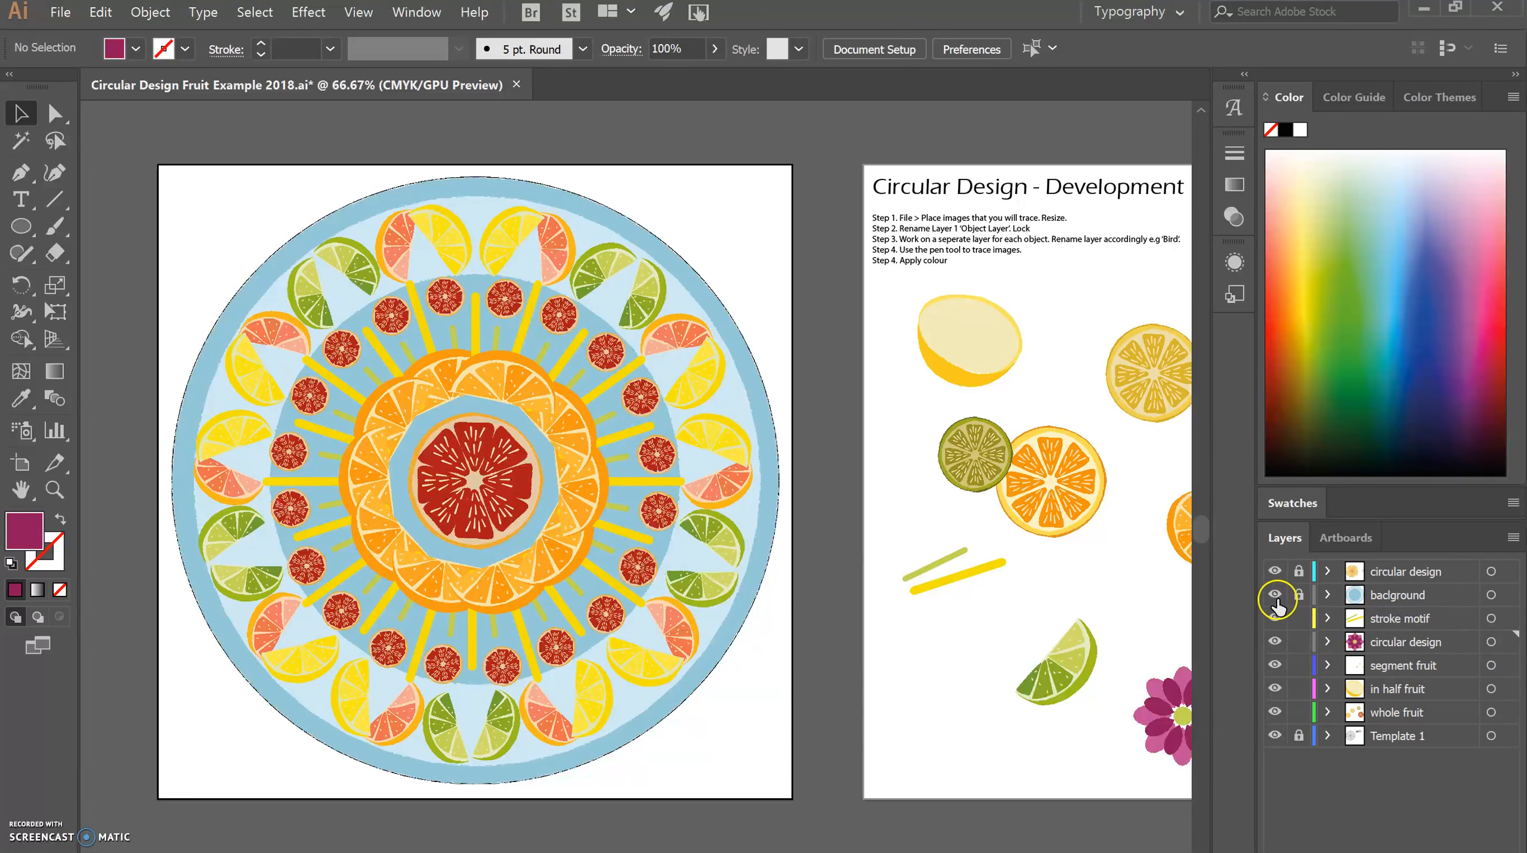
pyautogui.click(1274, 571)
# Resize the yellow circle to 17.478 mm across and centre it inside the template's innermost ring.
pyautogui.click(1421, 641)
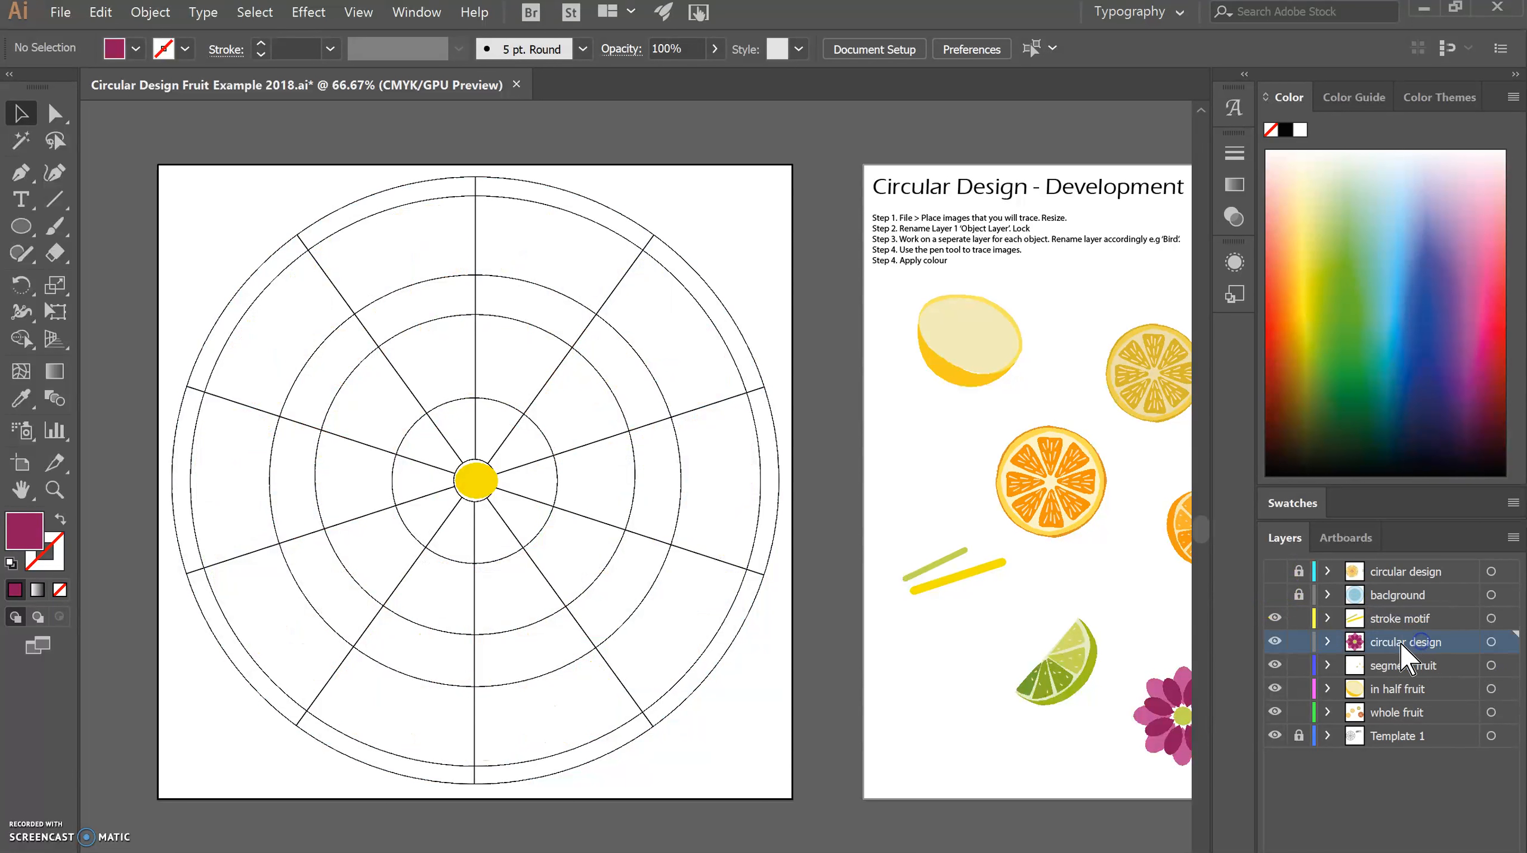
pyautogui.click(481, 486)
pyautogui.moveTo(501, 498); pyautogui.dragTo(494, 500)
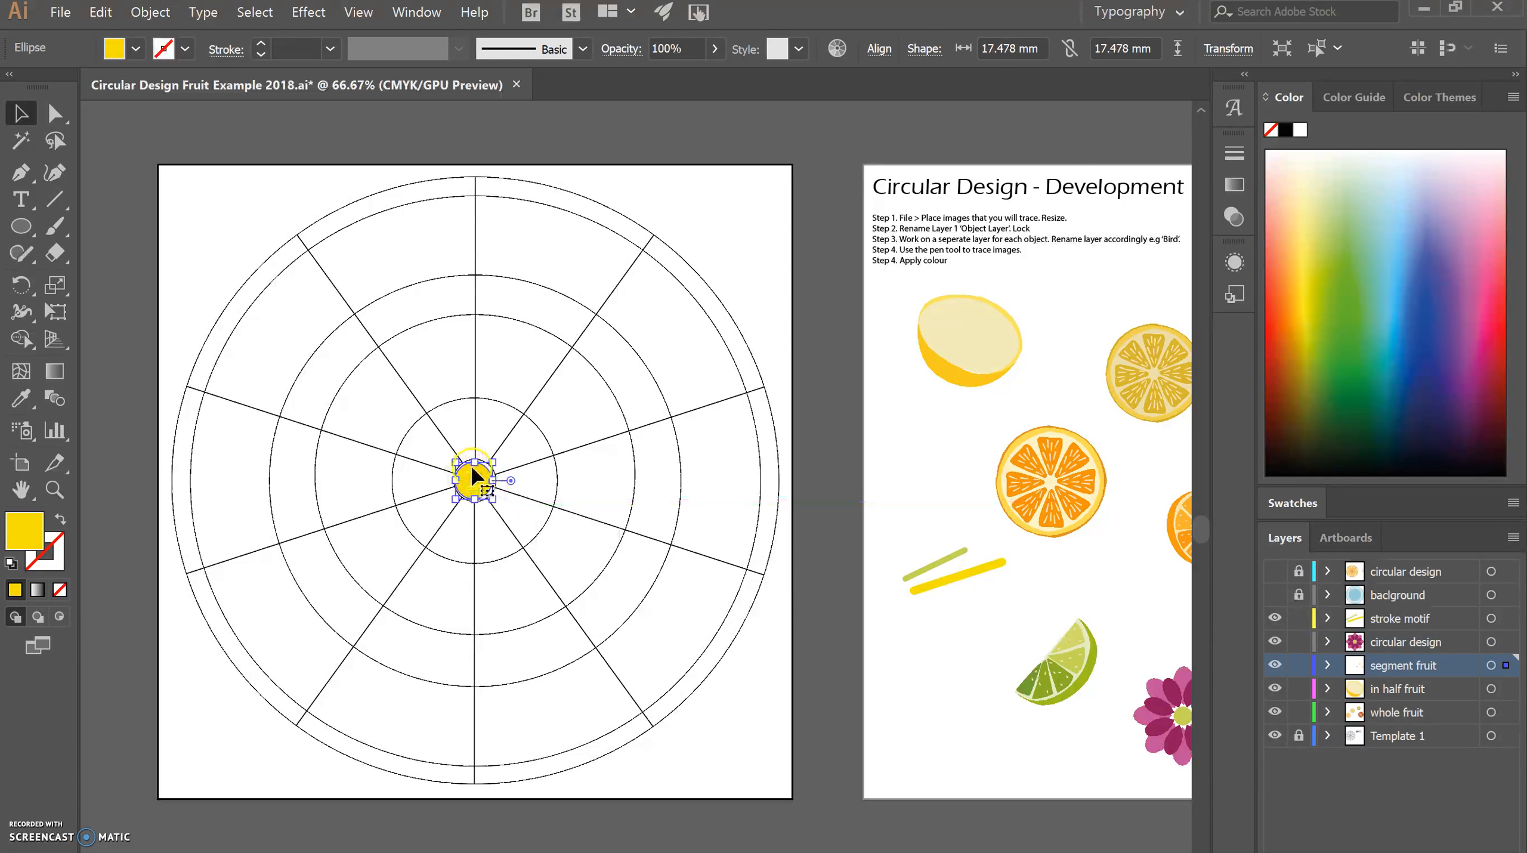
pyautogui.click(970, 402)
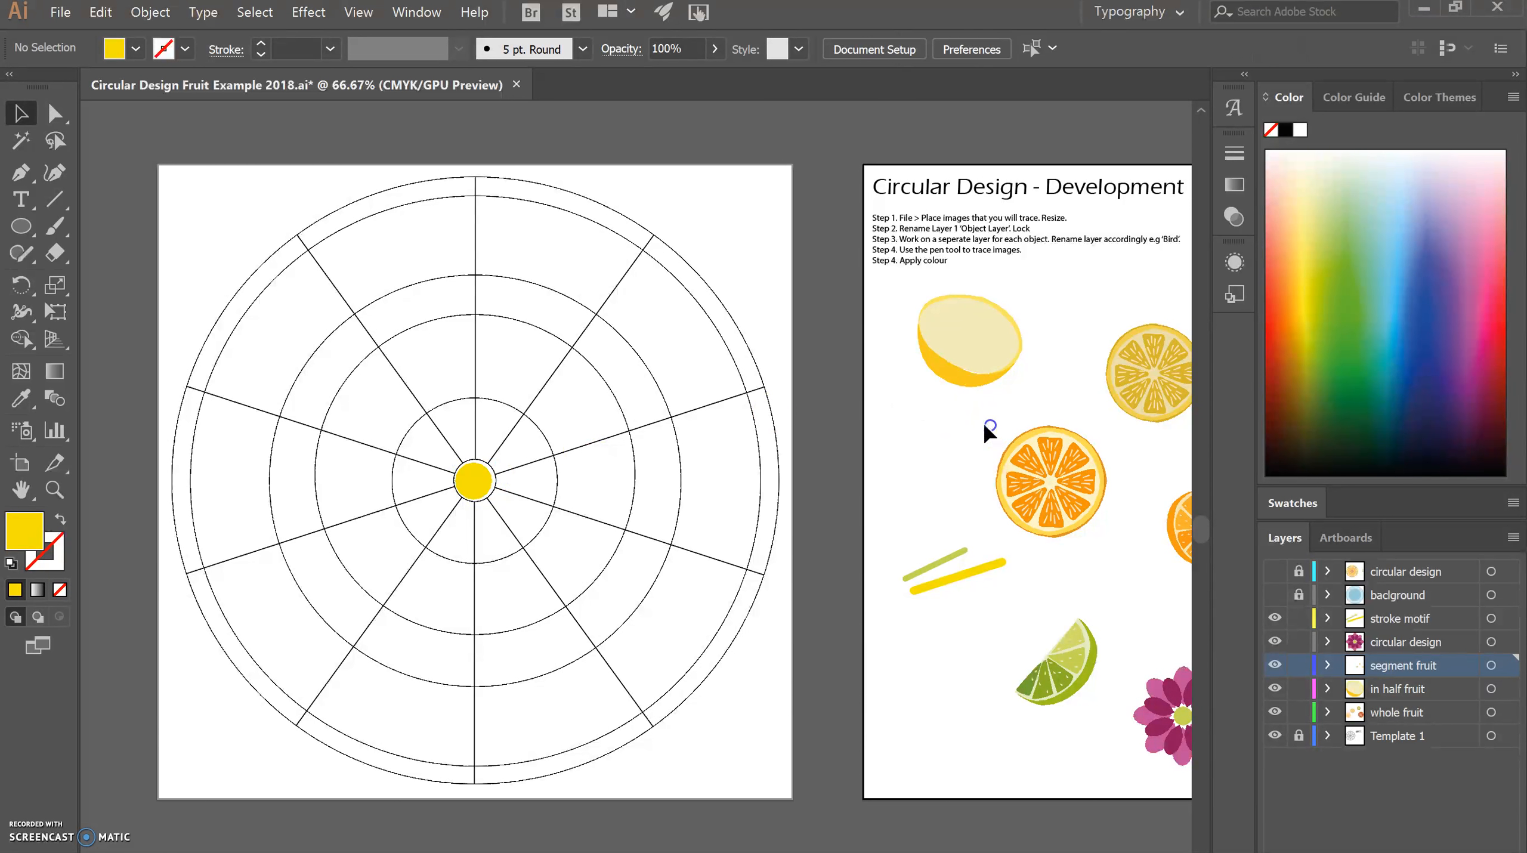
# Duplicate the orange slice from the development artboard onto the template's upper-right spoke and scale the copy down.
pyautogui.moveTo(982, 421); pyautogui.dragTo(1119, 545)
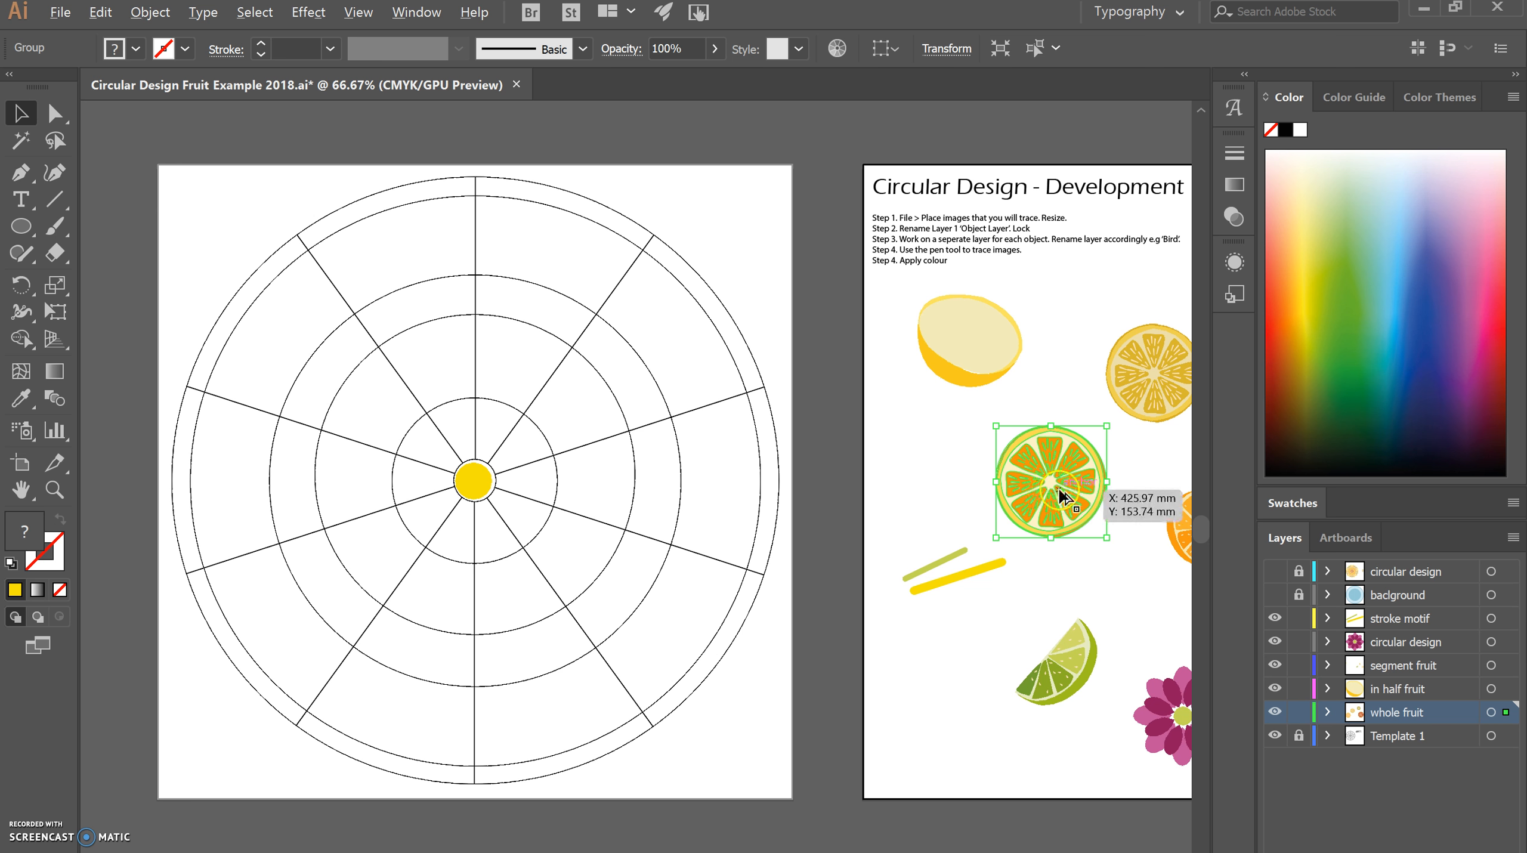
pyautogui.moveTo(1060, 493); pyautogui.dragTo(623, 297)
pyautogui.moveTo(559, 353); pyautogui.dragTo(618, 303)
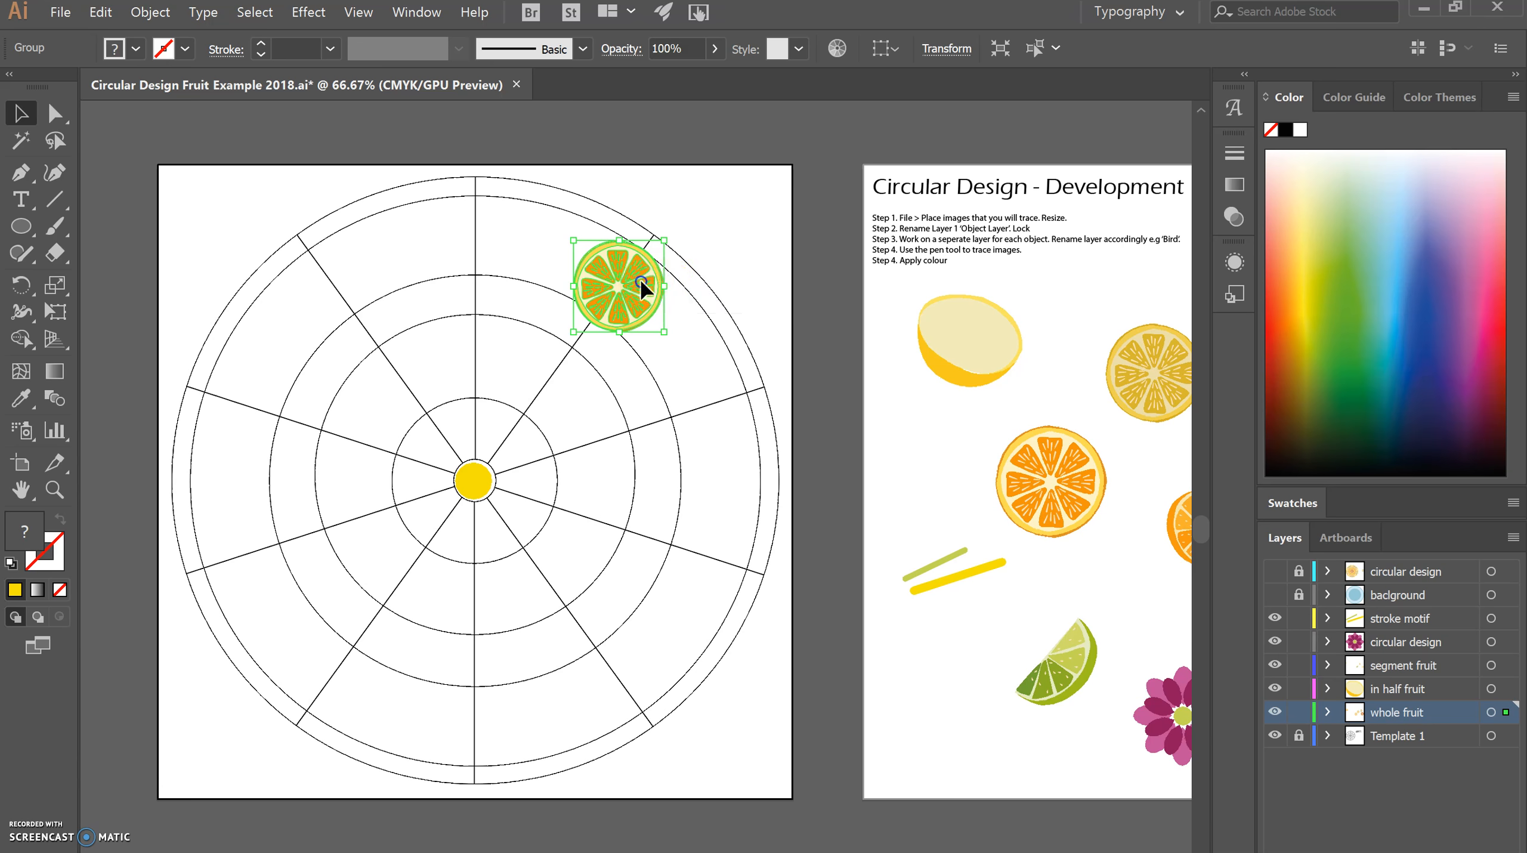
# Duplicate the red grapefruit slice onto the template below the orange slice, and delete that copy.
pyautogui.hscroll(5, 636, 481)
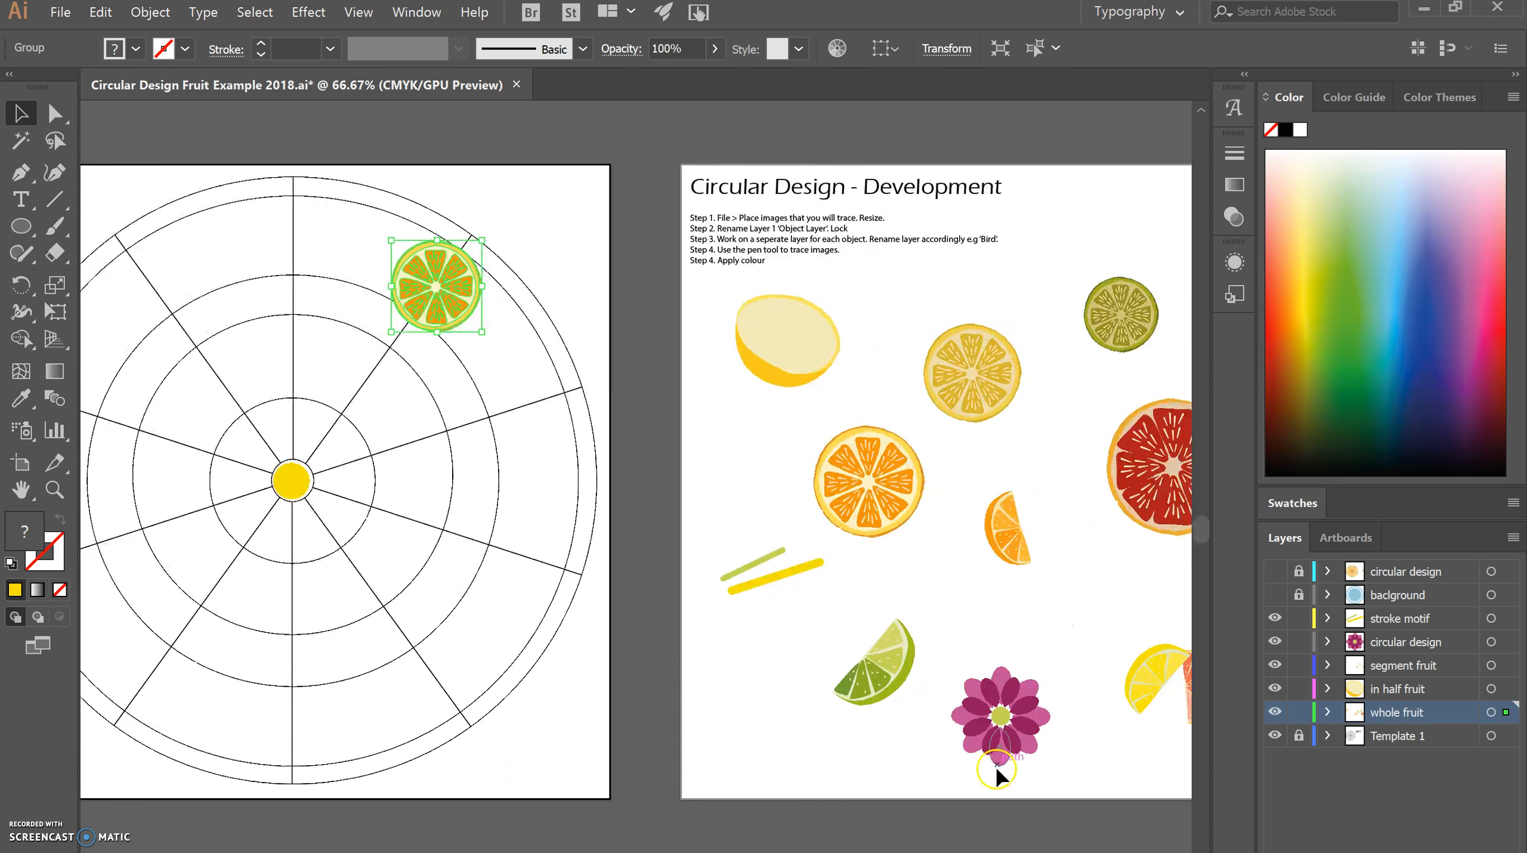
pyautogui.click(1079, 410)
pyautogui.hscroll(1, 1197, 561)
pyautogui.click(1133, 509)
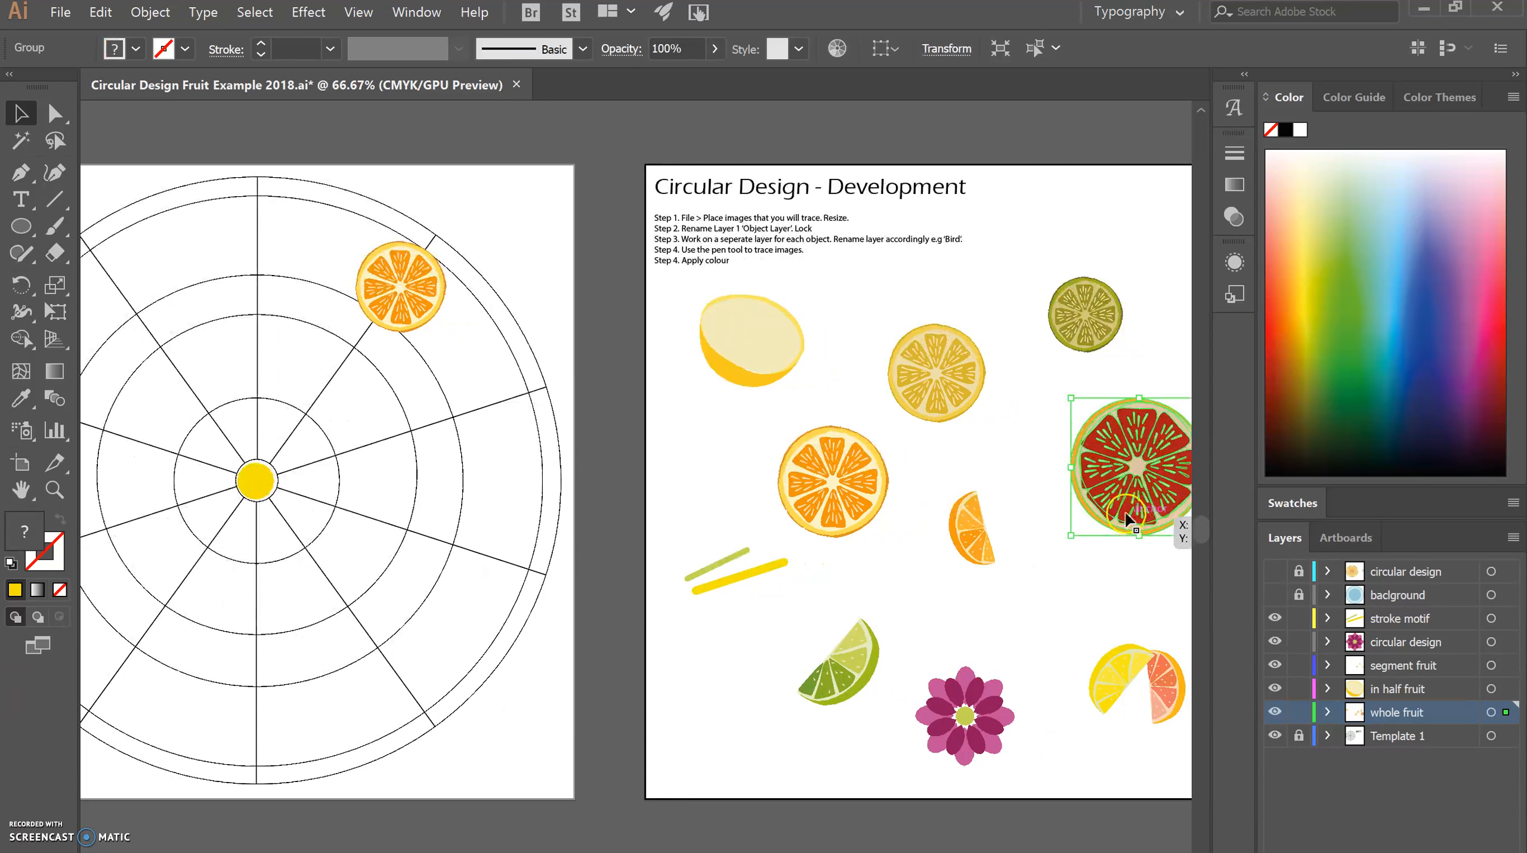
pyautogui.moveTo(1132, 510); pyautogui.dragTo(467, 464)
pyautogui.click(454, 476)
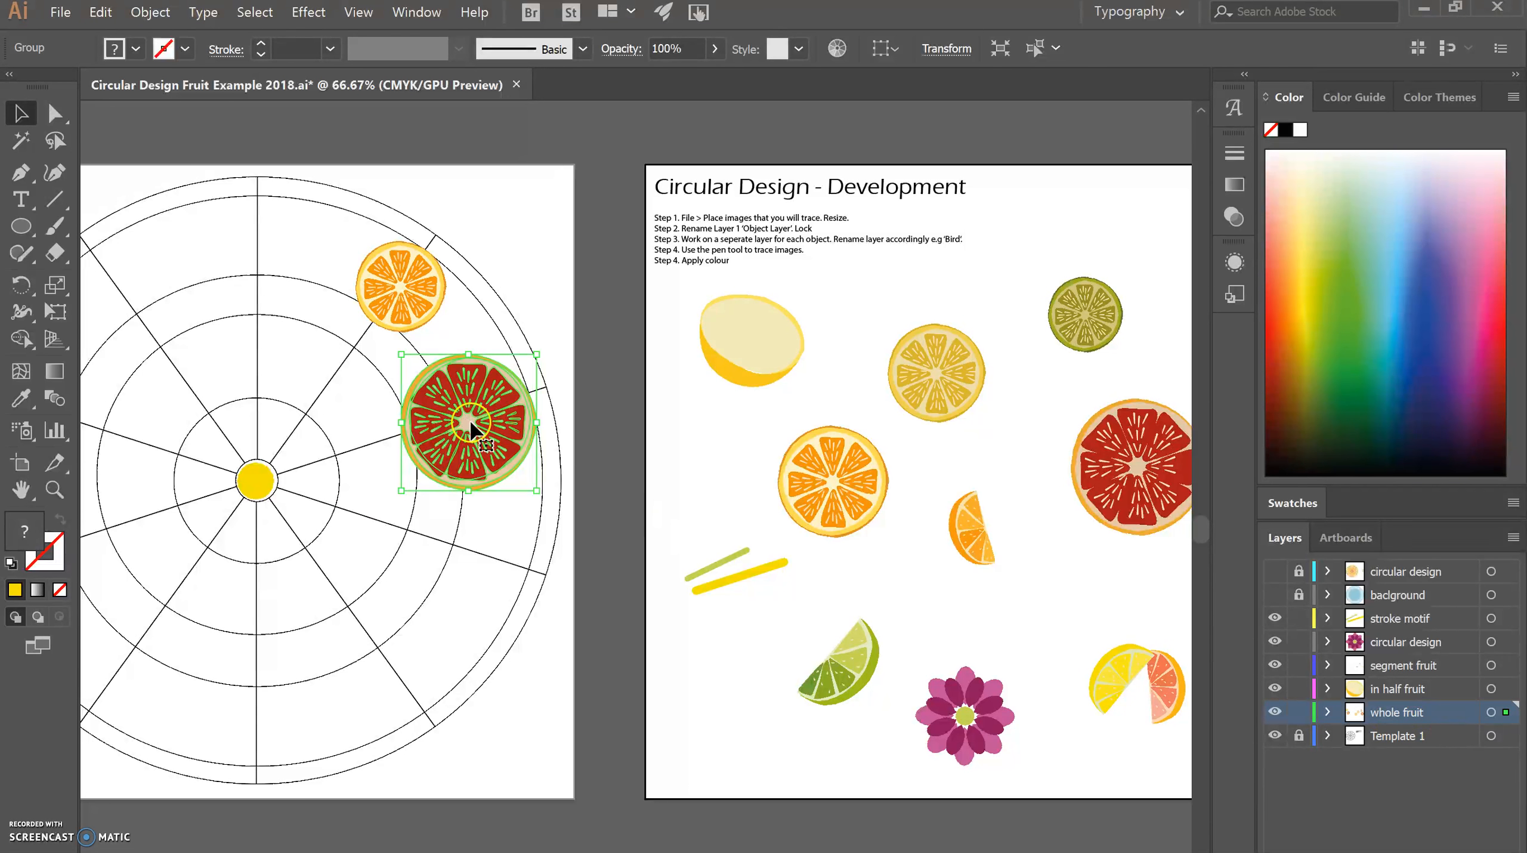
pyautogui.click(1398, 713)
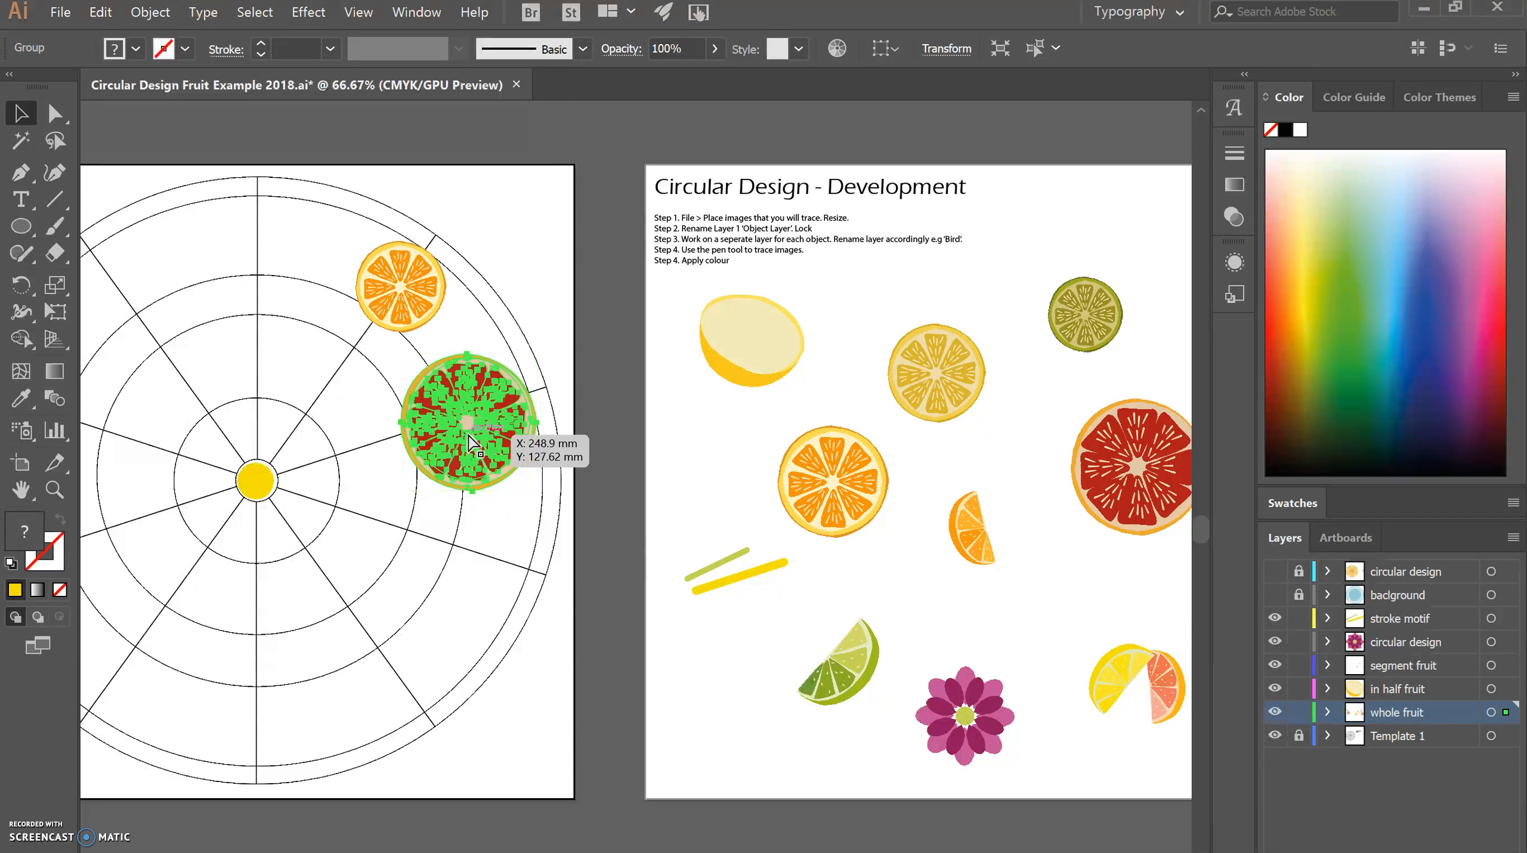
pyautogui.press('Delete')
# Copy the red grapefruit slice and paste it into the unlocked circular design layer.
pyautogui.click(1169, 489)
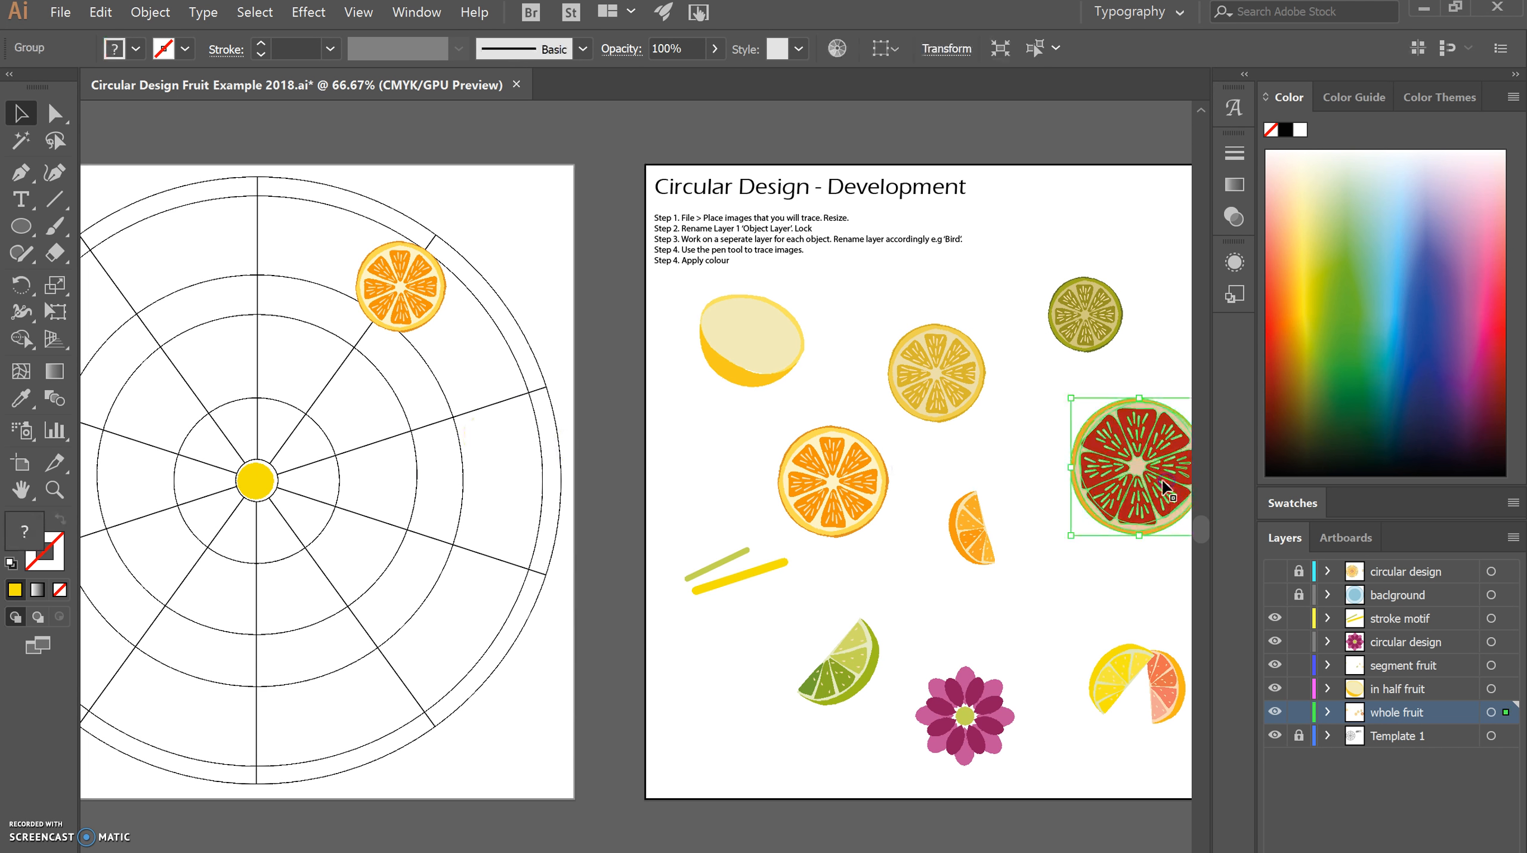
pyautogui.moveTo(1169, 490); pyautogui.dragTo(1171, 492)
pyautogui.click(1408, 643)
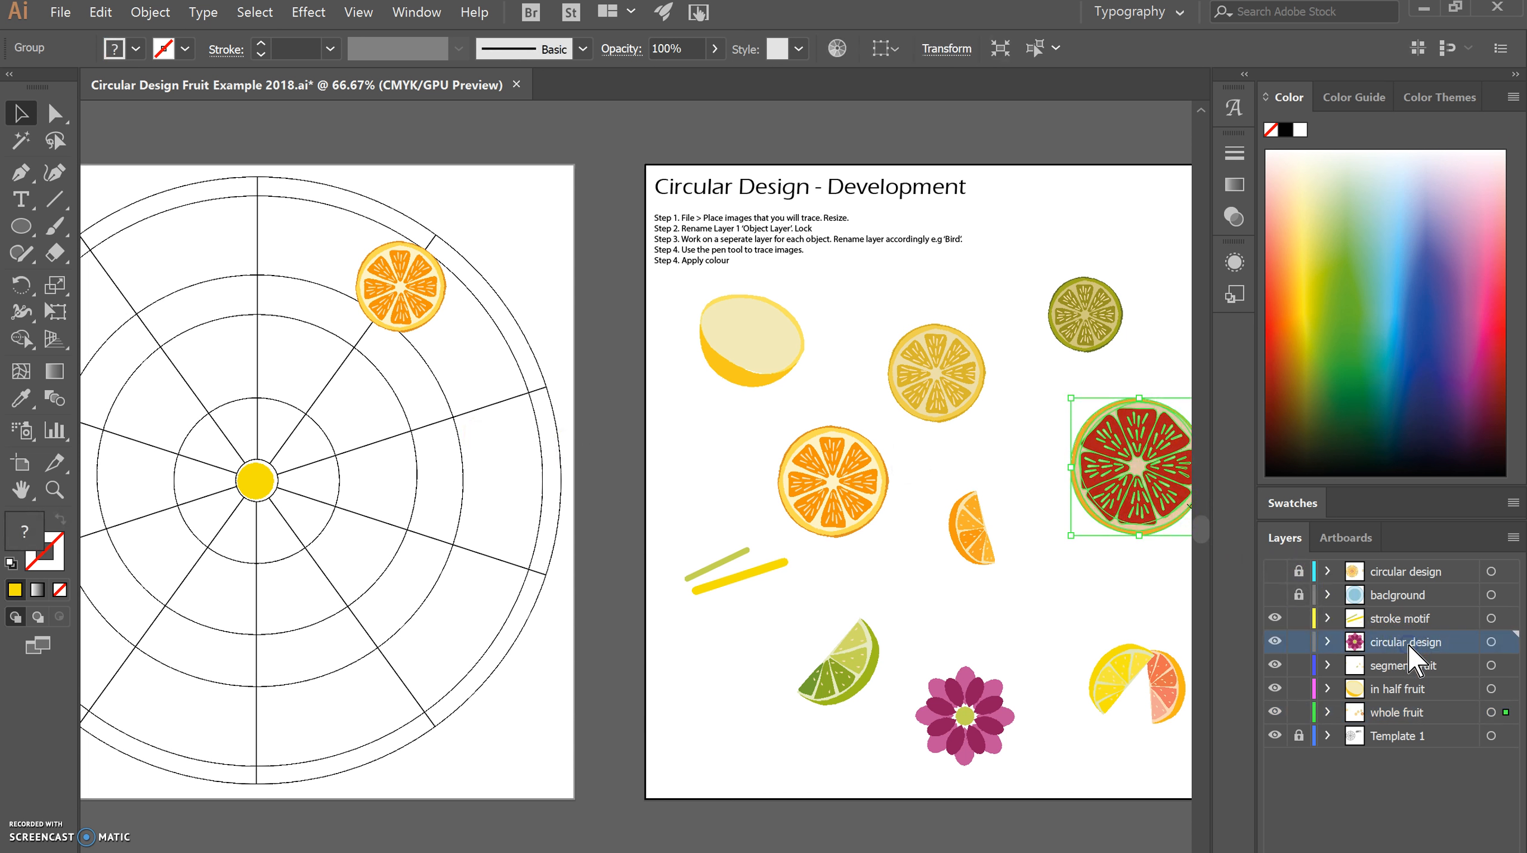
pyautogui.click(589, 327)
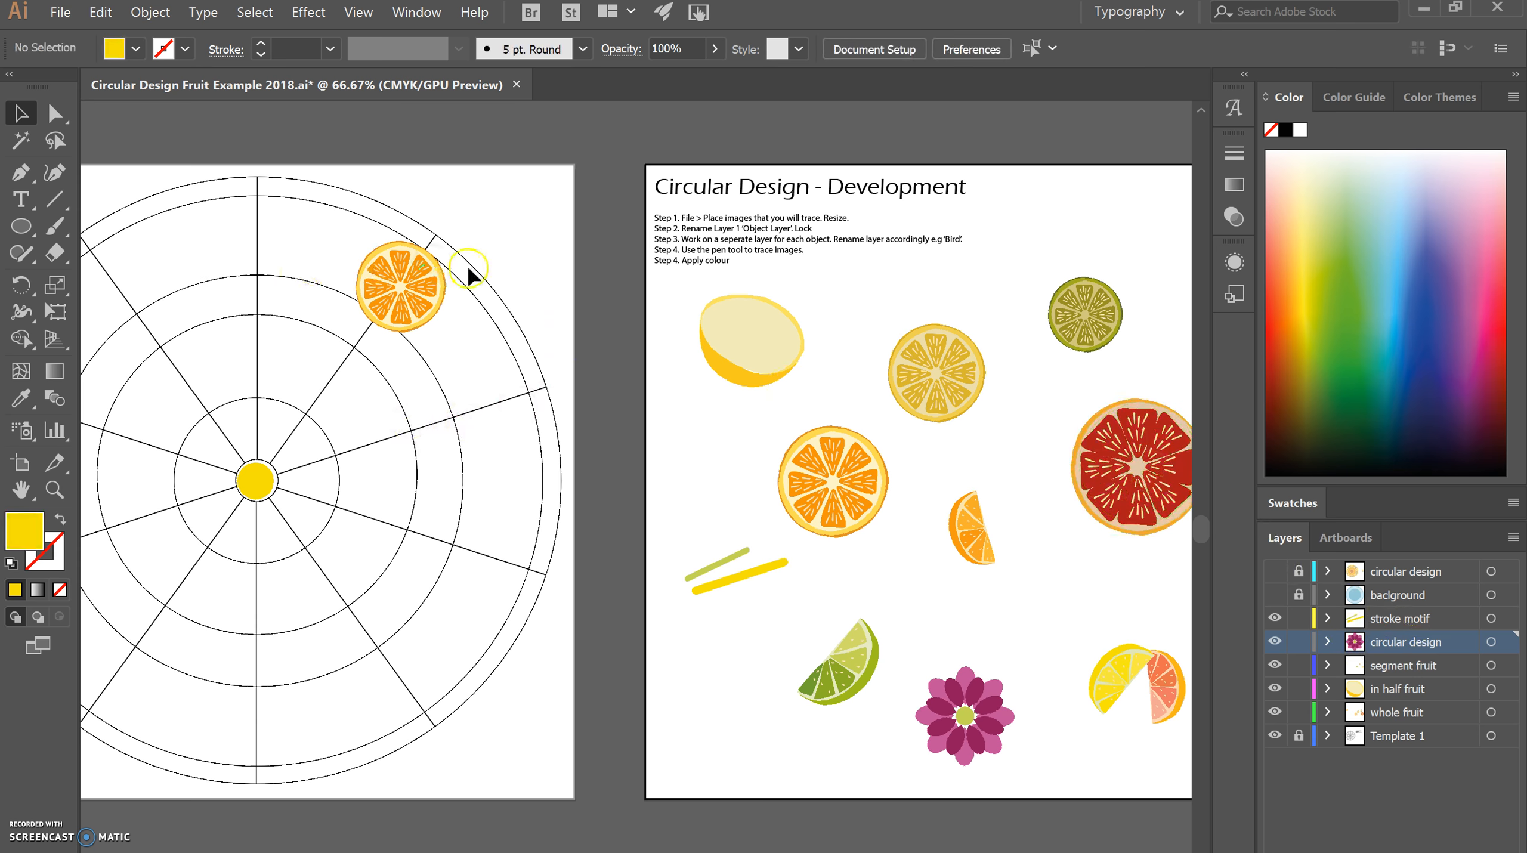
pyautogui.click(568, 313)
pyautogui.hotkey('ctrl', 'v')
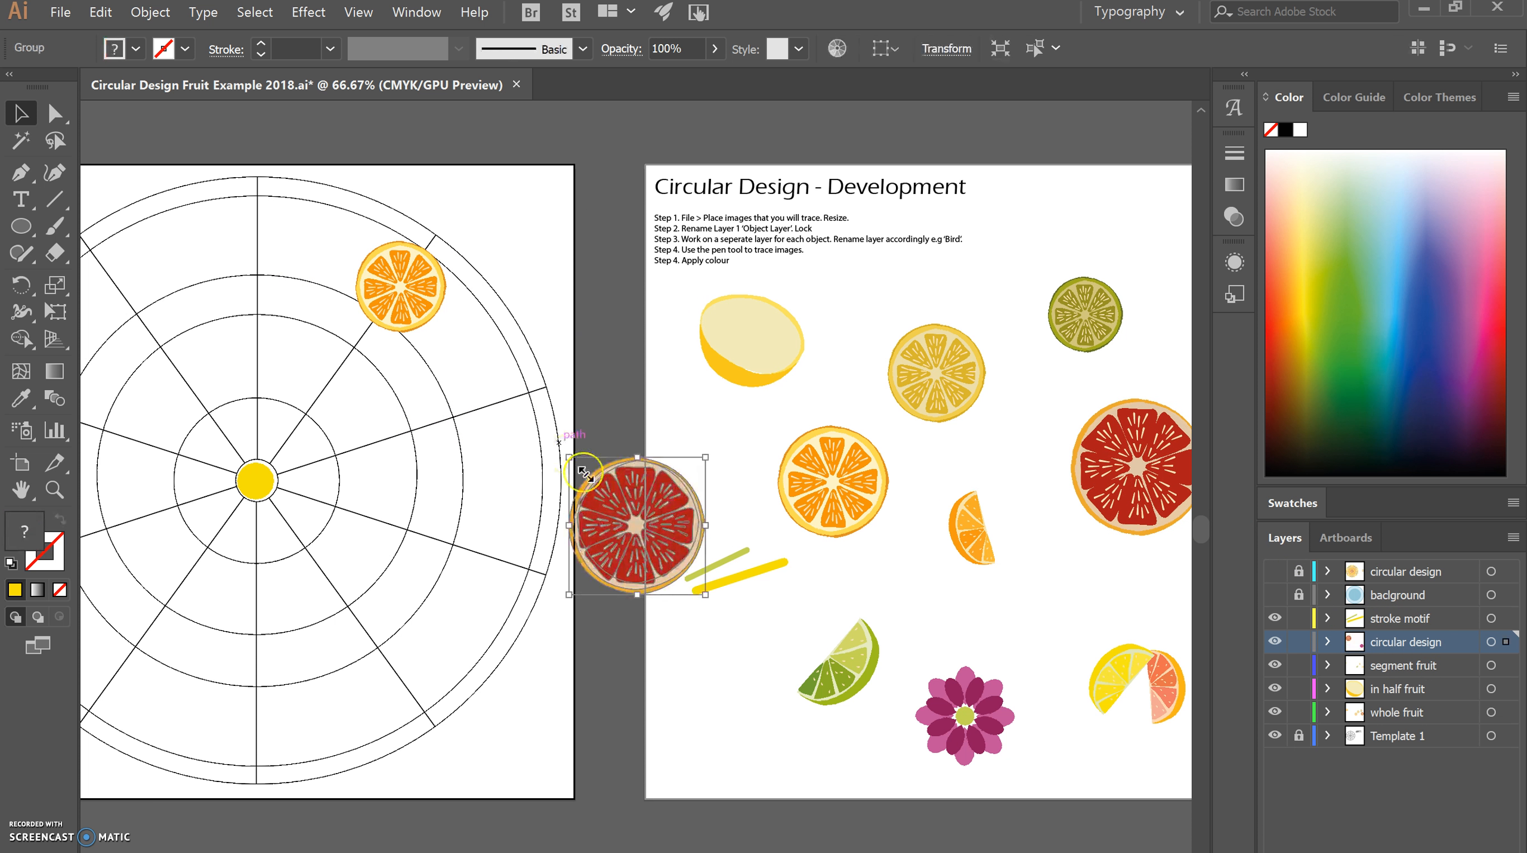
# Scale down the pasted grapefruit slice, place it on the template spoke below the orange slice, and clear the selection.
pyautogui.click(1391, 644)
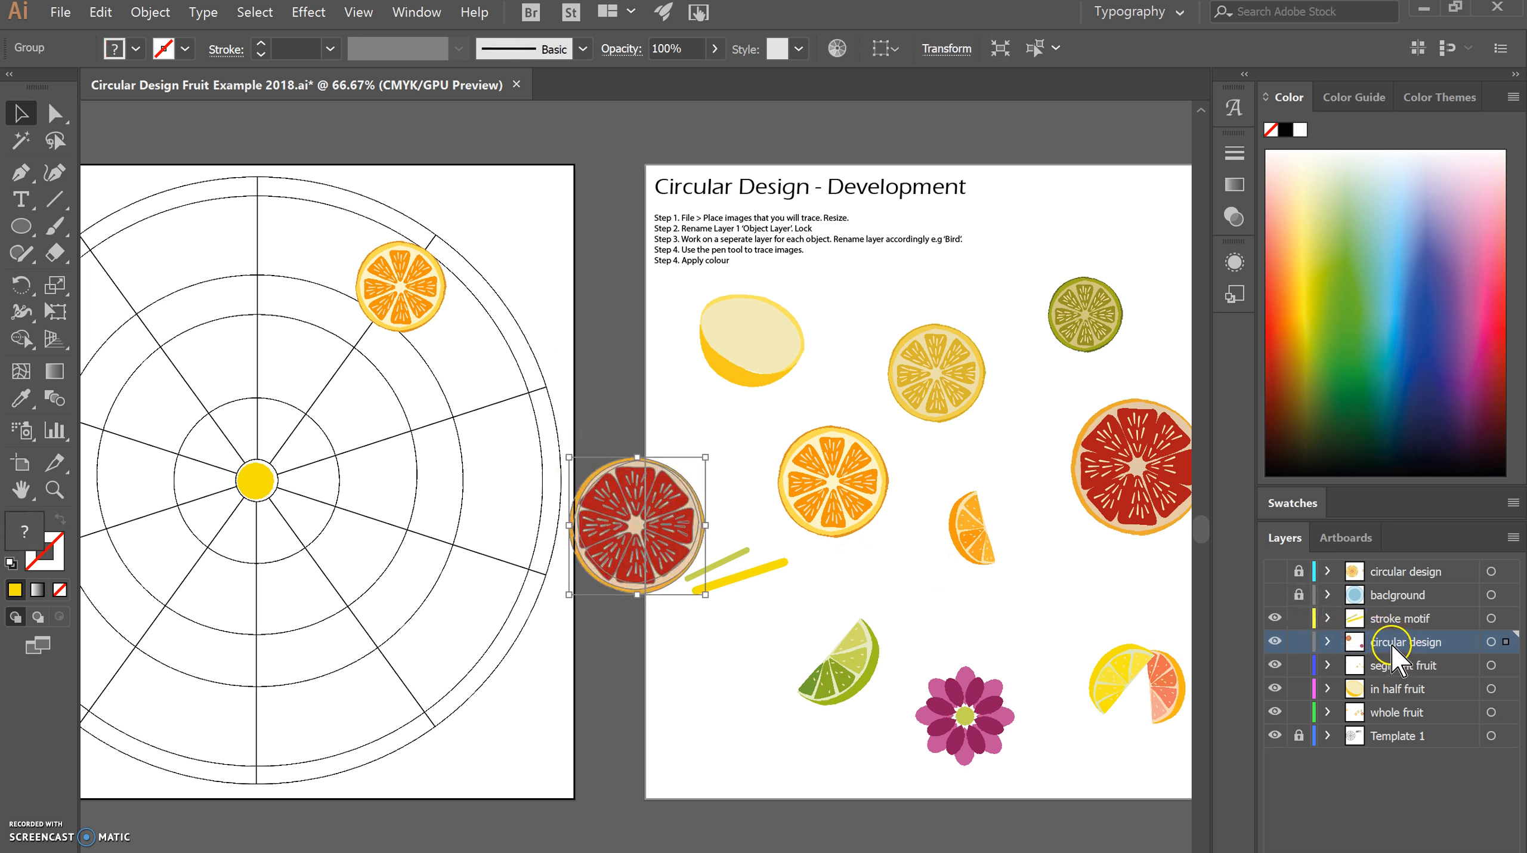
pyautogui.moveTo(675, 552); pyautogui.dragTo(474, 434)
pyautogui.click(705, 643)
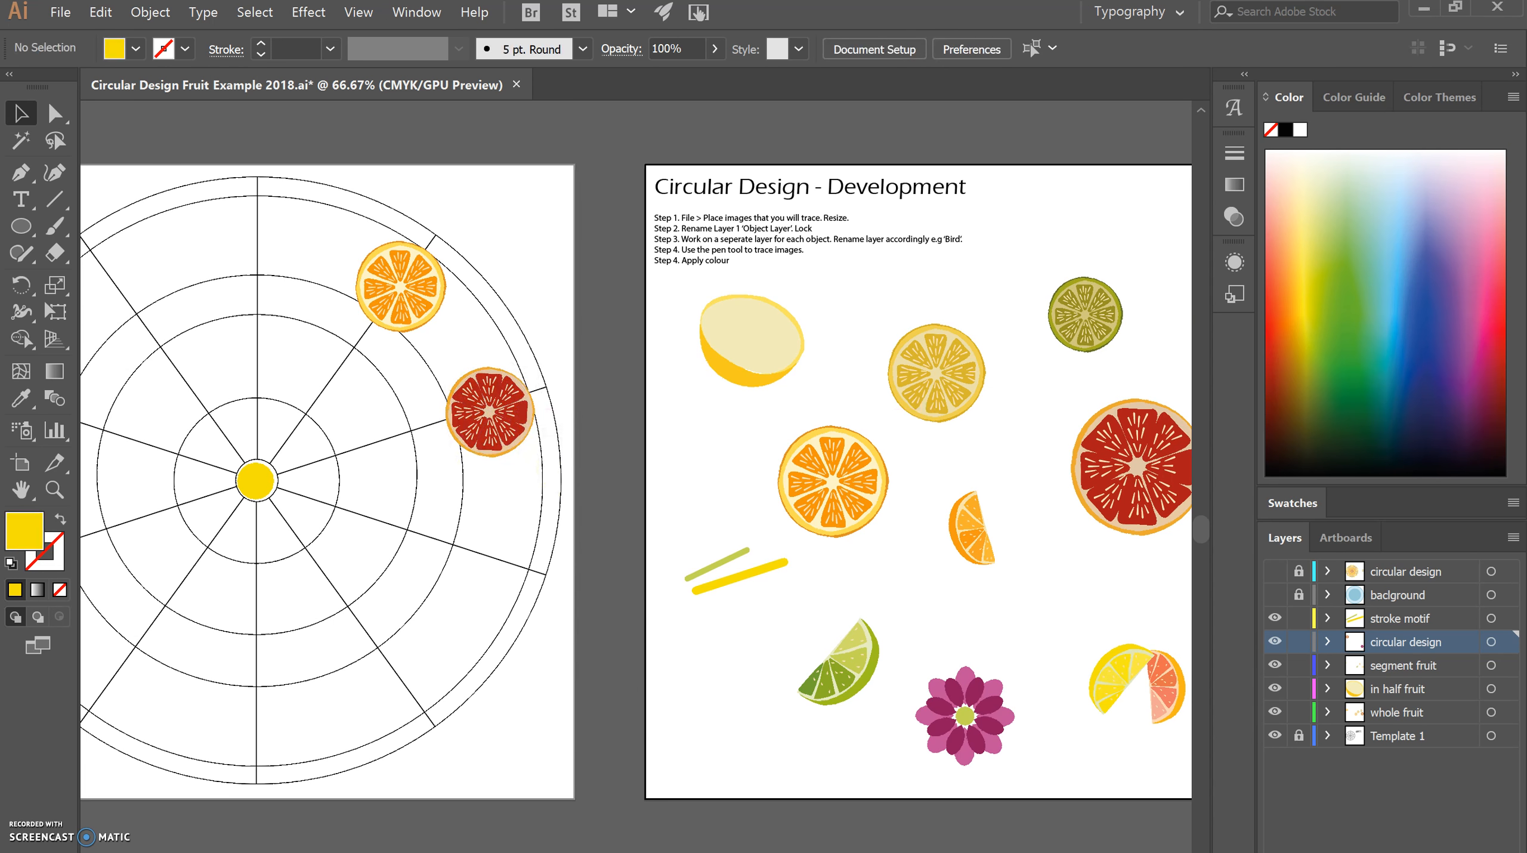
# Copy the green and yellow strokes into the unlocked circular design layer and place them on the template between the orange and grapefruit slices.
pyautogui.hscroll(-5, 636, 477)
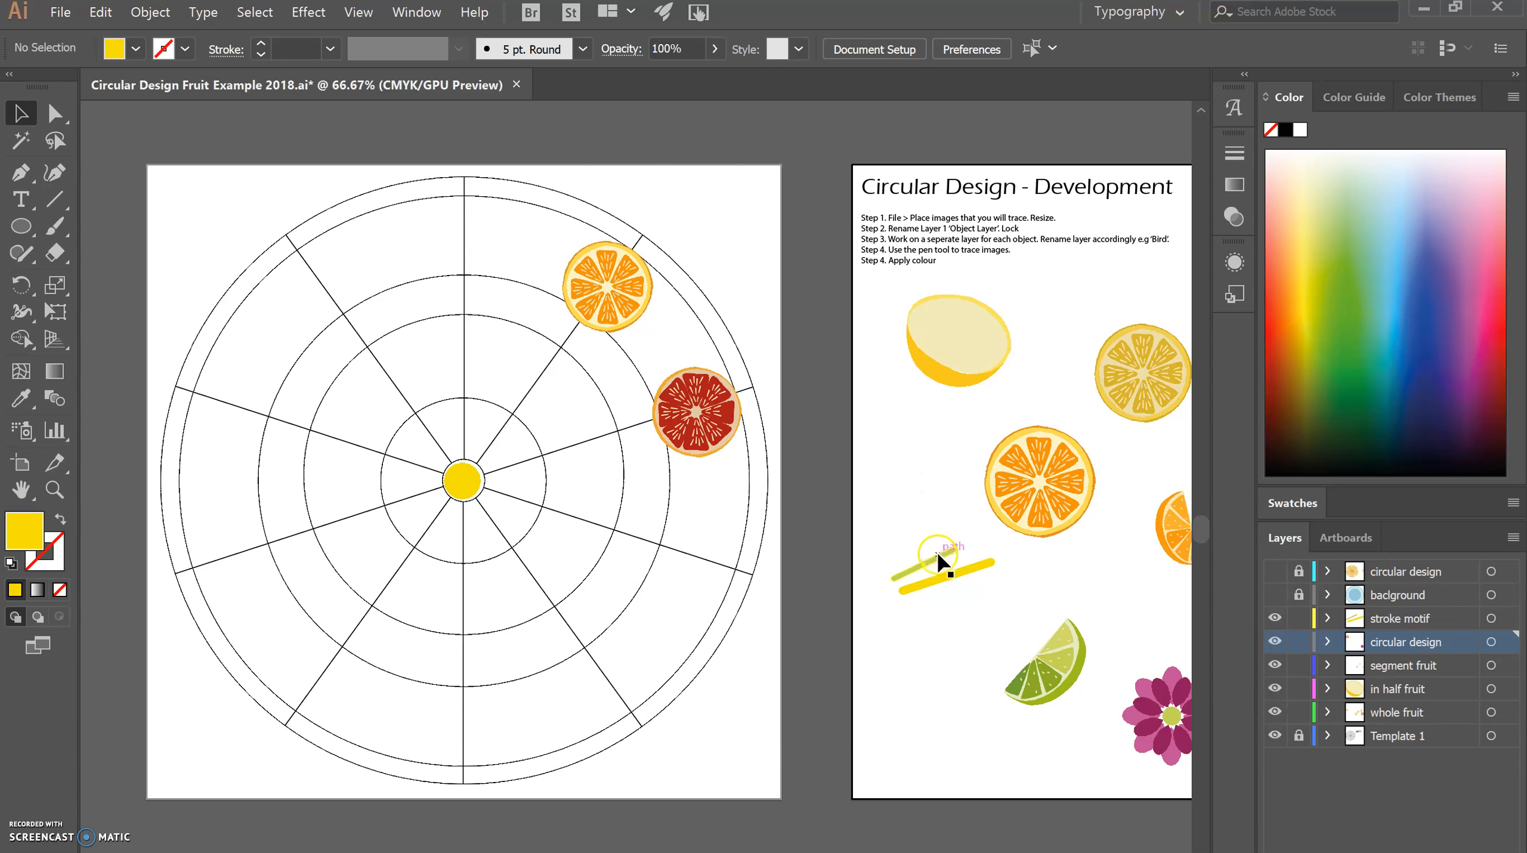
pyautogui.click(937, 557)
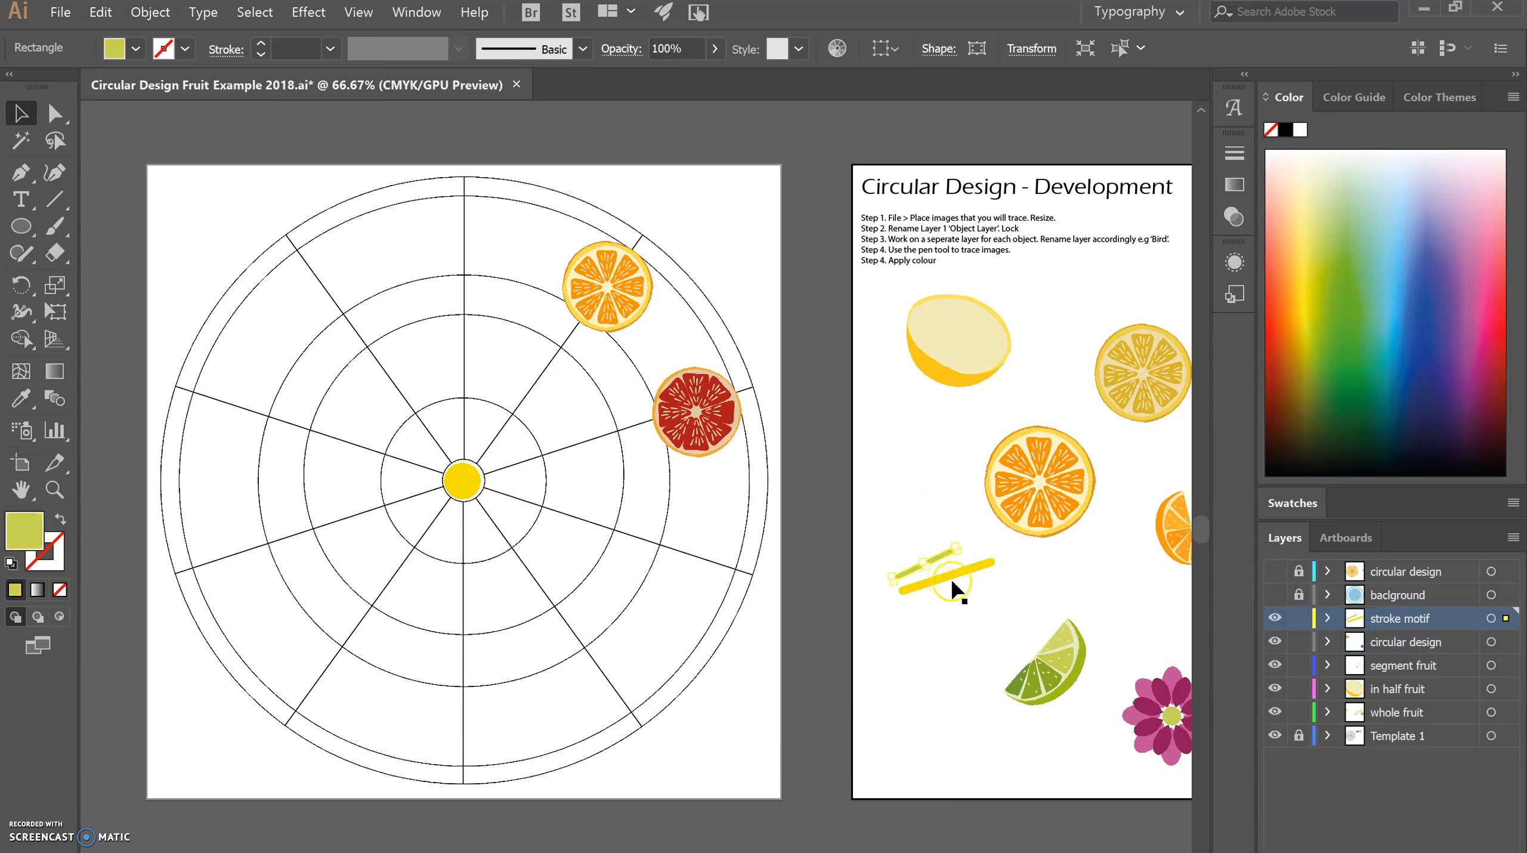
pyautogui.keyDown('shift'); pyautogui.click(953, 574); pyautogui.keyUp('shift')
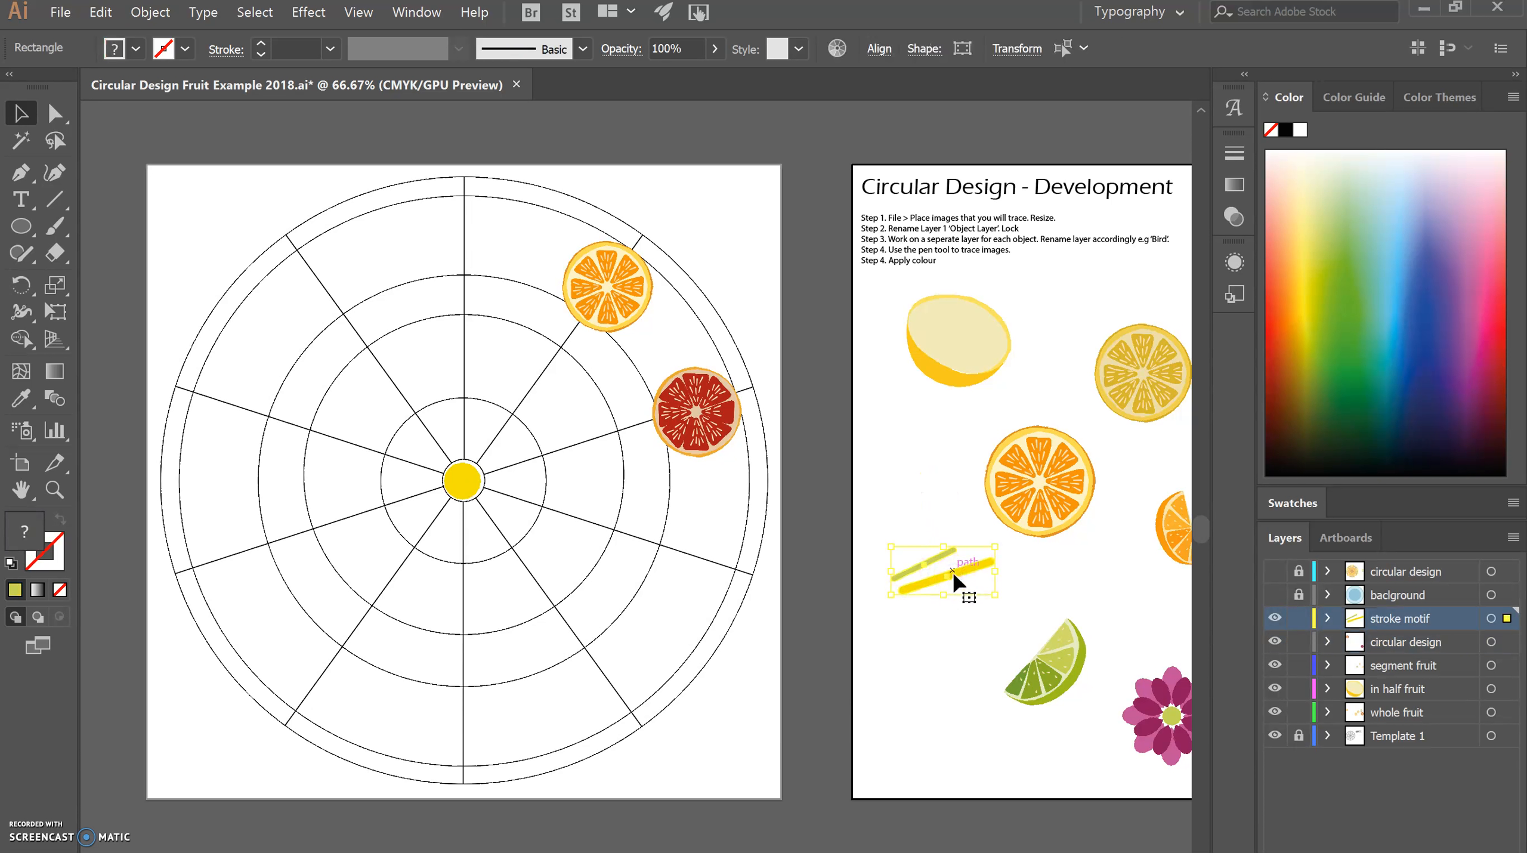
pyautogui.click(873, 475)
pyautogui.click(1390, 643)
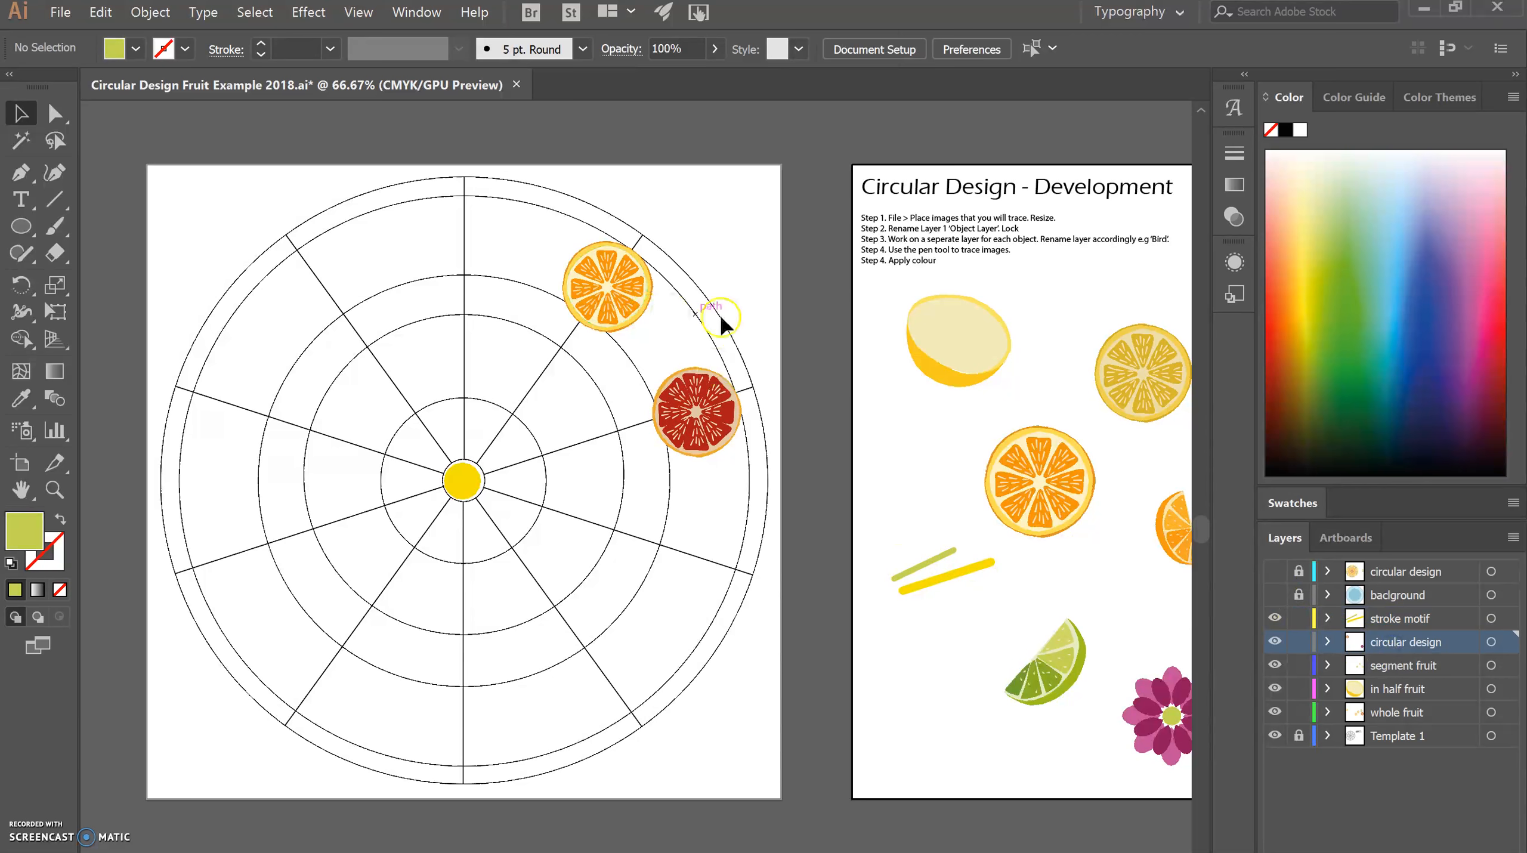
pyautogui.hotkey('ctrl', 'v')
pyautogui.moveTo(621, 538); pyautogui.dragTo(661, 348)
pyautogui.click(831, 358)
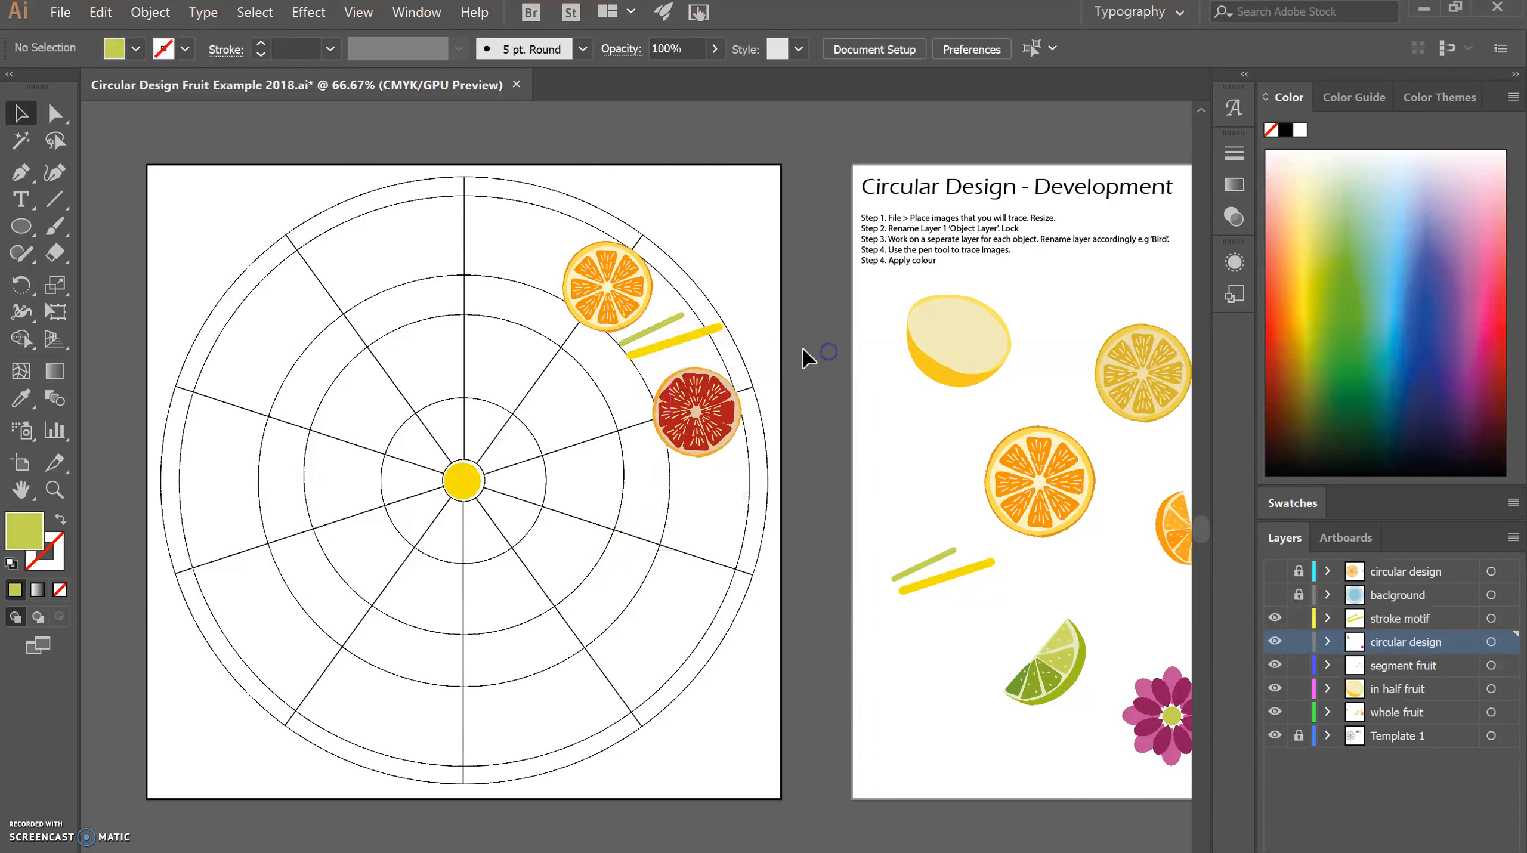
# Rotate the pasted green and yellow strokes individually so they point outward from the template's centre, and adjust the yellow stroke's position.
pyautogui.hotkey('ctrl', '=')
pyautogui.scroll(3, 797, 355)
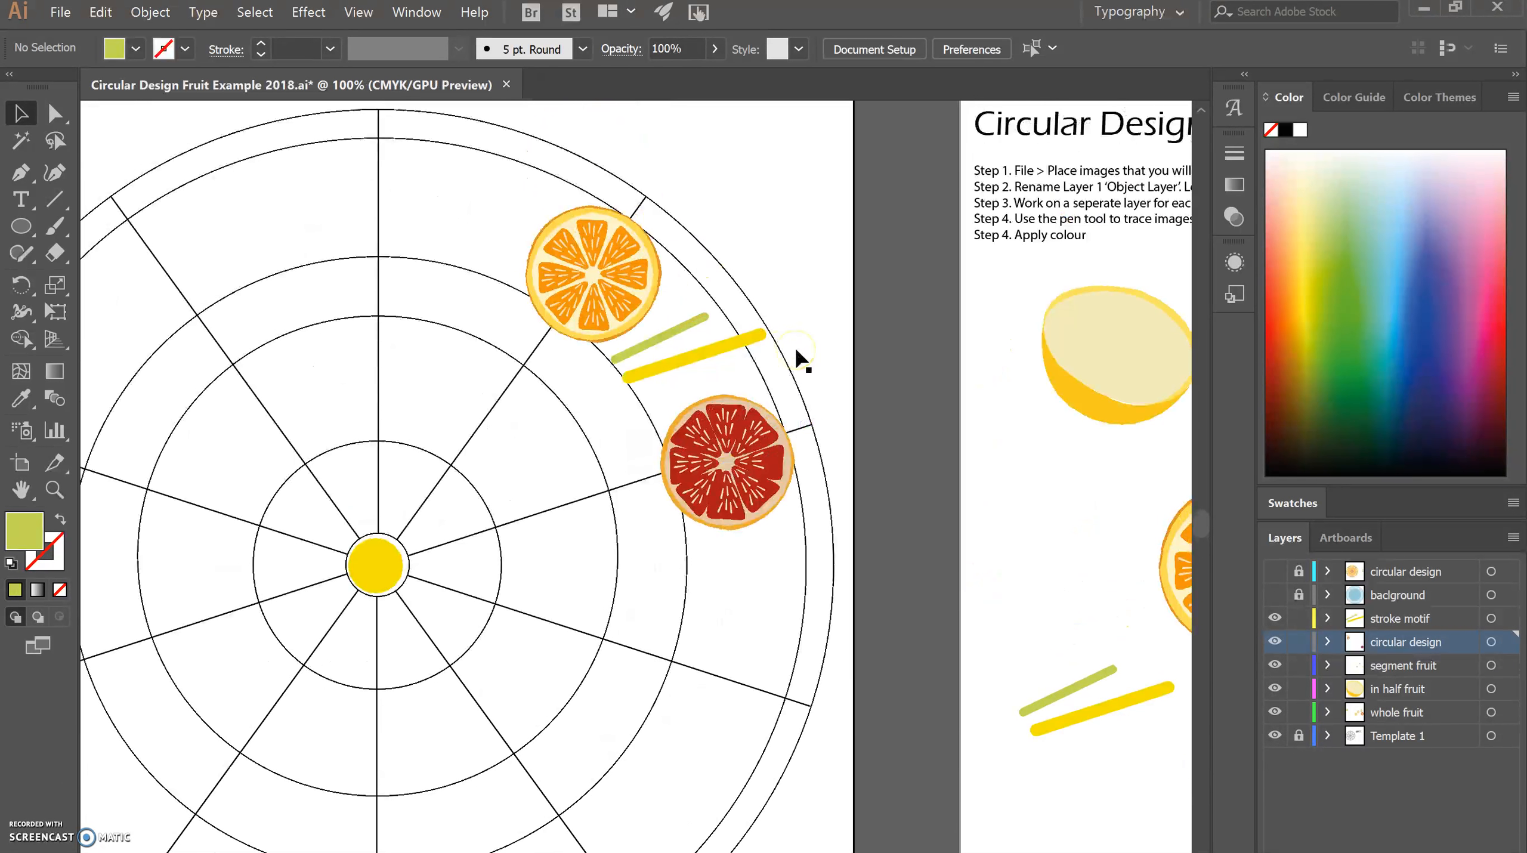
pyautogui.click(680, 328)
pyautogui.moveTo(714, 310); pyautogui.dragTo(706, 301)
pyautogui.click(715, 359)
pyautogui.moveTo(778, 309)
pyautogui.mouseDown()
pyautogui.moveTo(770, 329)
pyautogui.moveTo(788, 330)
pyautogui.moveTo(767, 327)
pyautogui.moveTo(771, 306)
pyautogui.mouseUp()
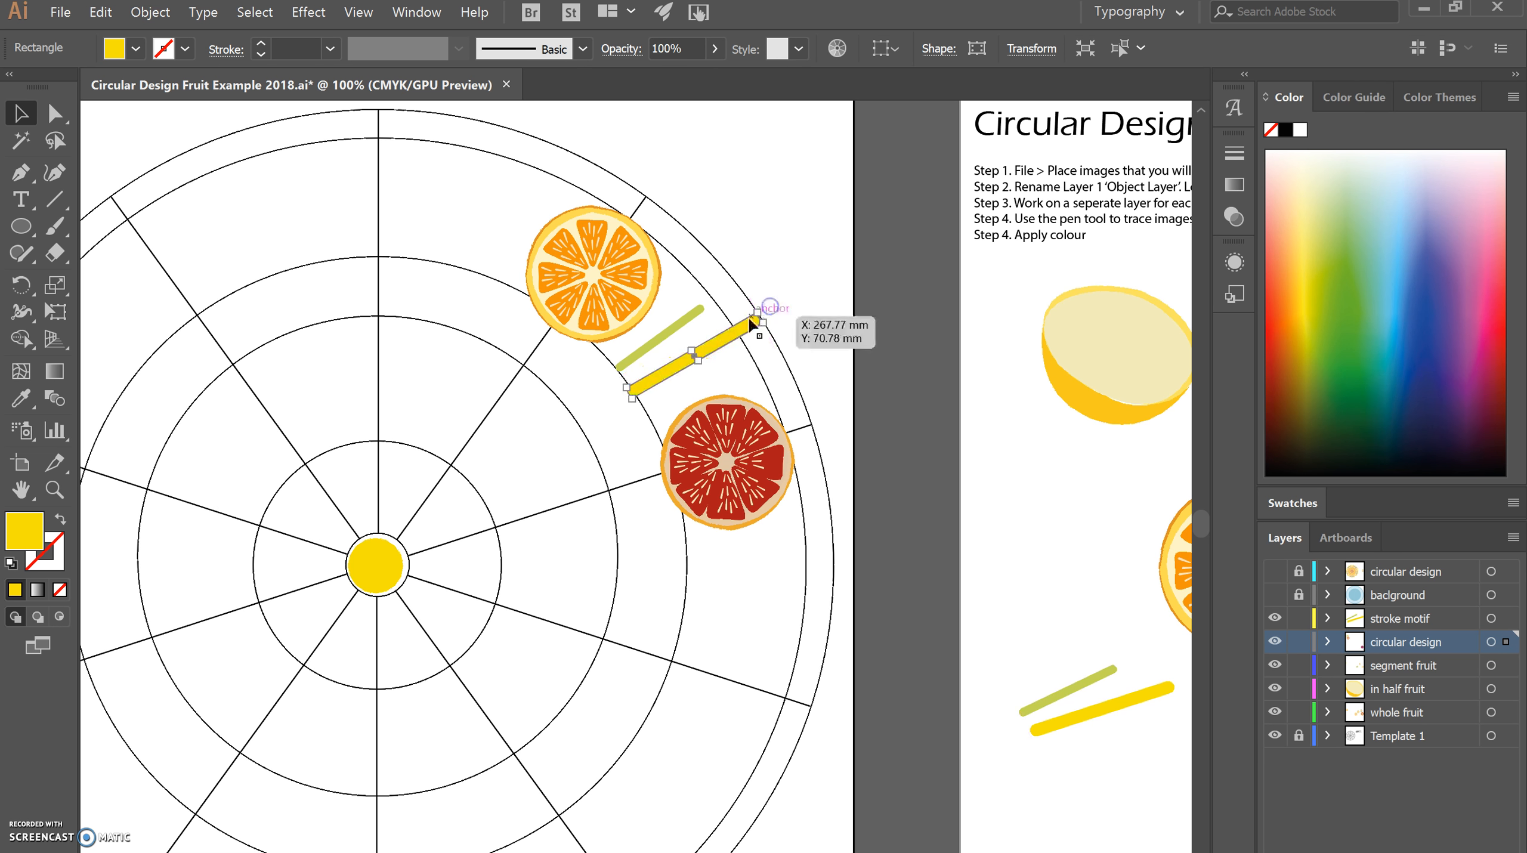
pyautogui.moveTo(712, 354)
pyautogui.mouseDown()
pyautogui.moveTo(700, 332)
pyautogui.moveTo(701, 365)
pyautogui.moveTo(743, 342)
pyautogui.moveTo(715, 370)
pyautogui.mouseUp()
# Duplicate the green stroke below the yellow one, tilt the upper green stroke slightly steeper, and clear the selection.
pyautogui.click(676, 328)
pyautogui.click(702, 328)
pyautogui.moveTo(705, 297); pyautogui.dragTo(711, 293)
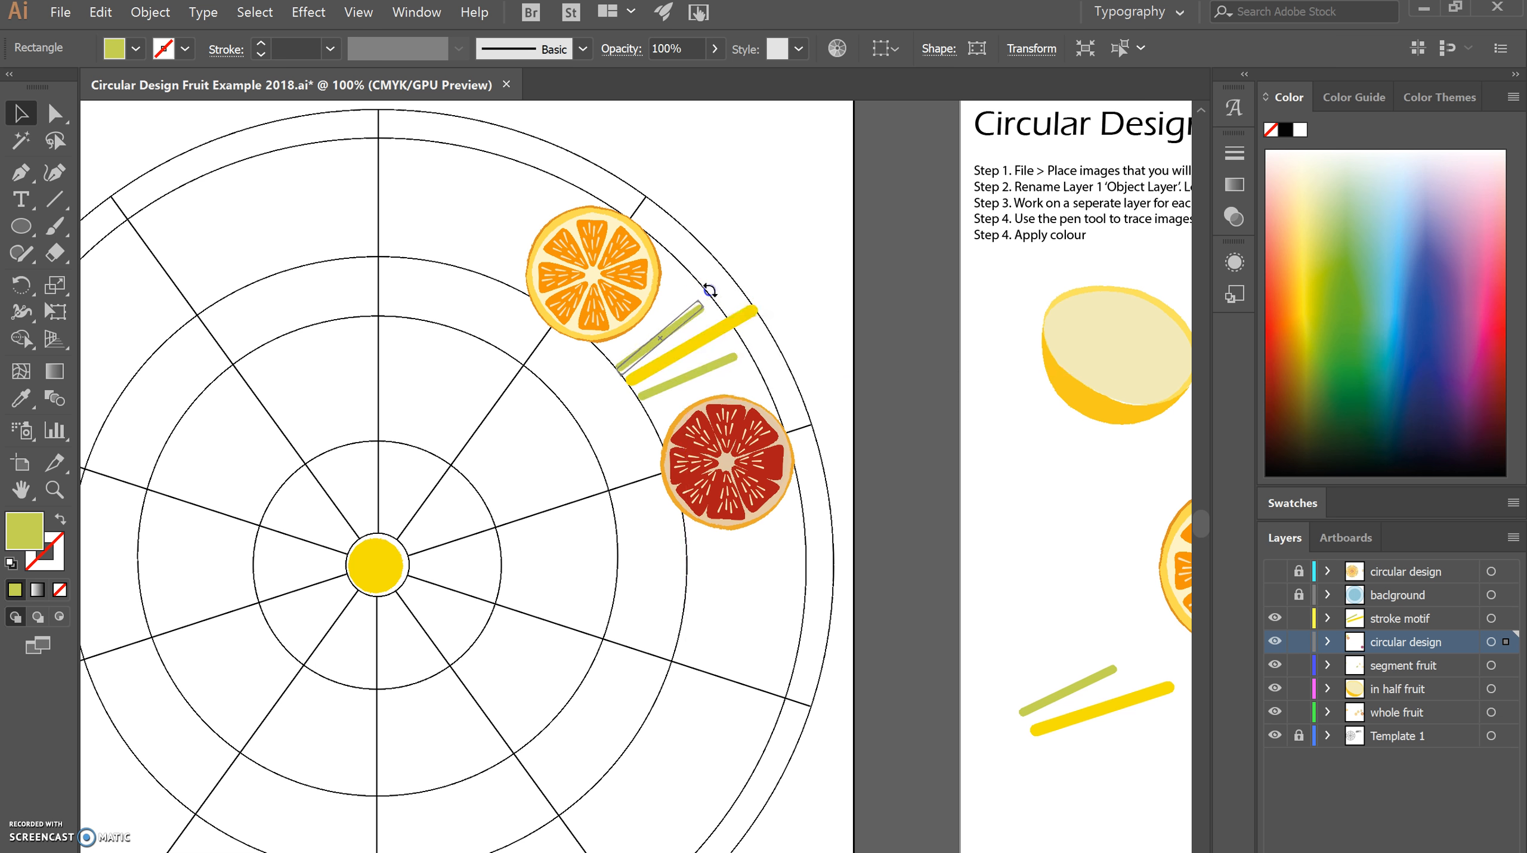
pyautogui.click(818, 352)
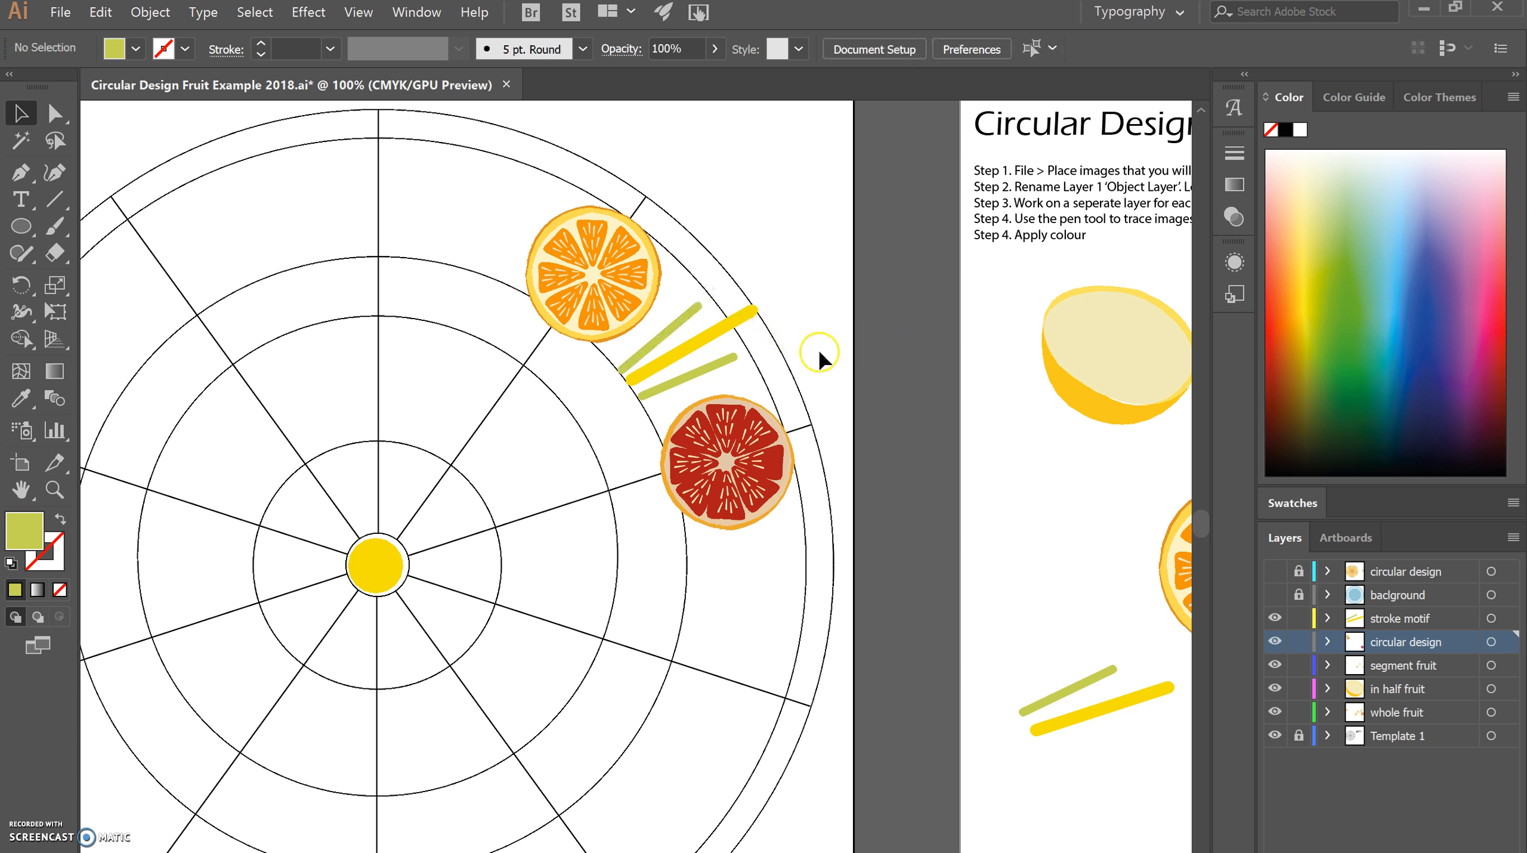
# Open the Rotate options for the template's orange slice with the rotation point at the template's centre.
pyautogui.hotkey('ctrl', '-')
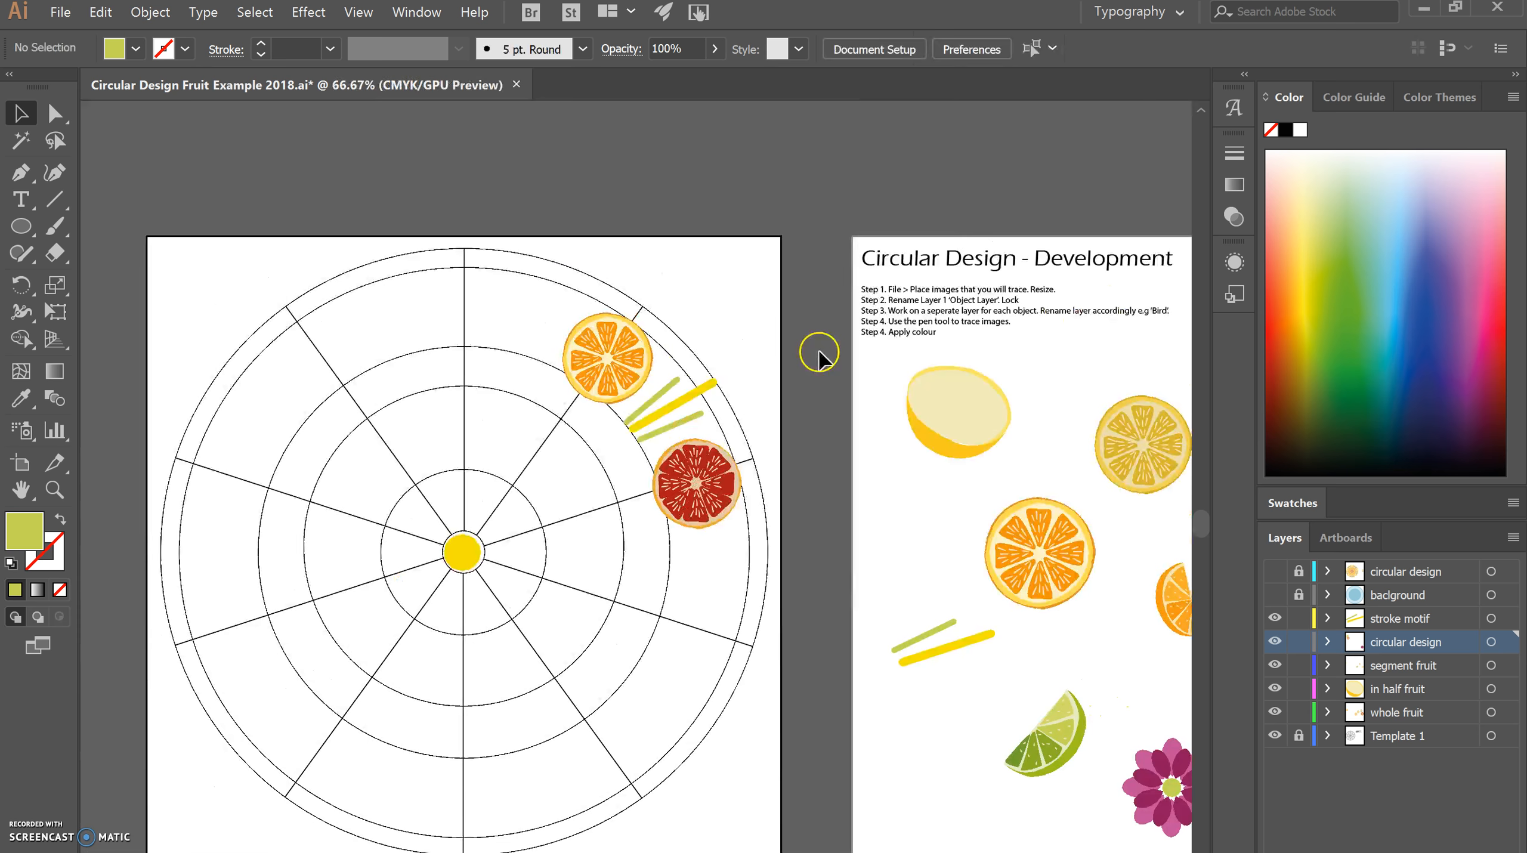
pyautogui.click(618, 371)
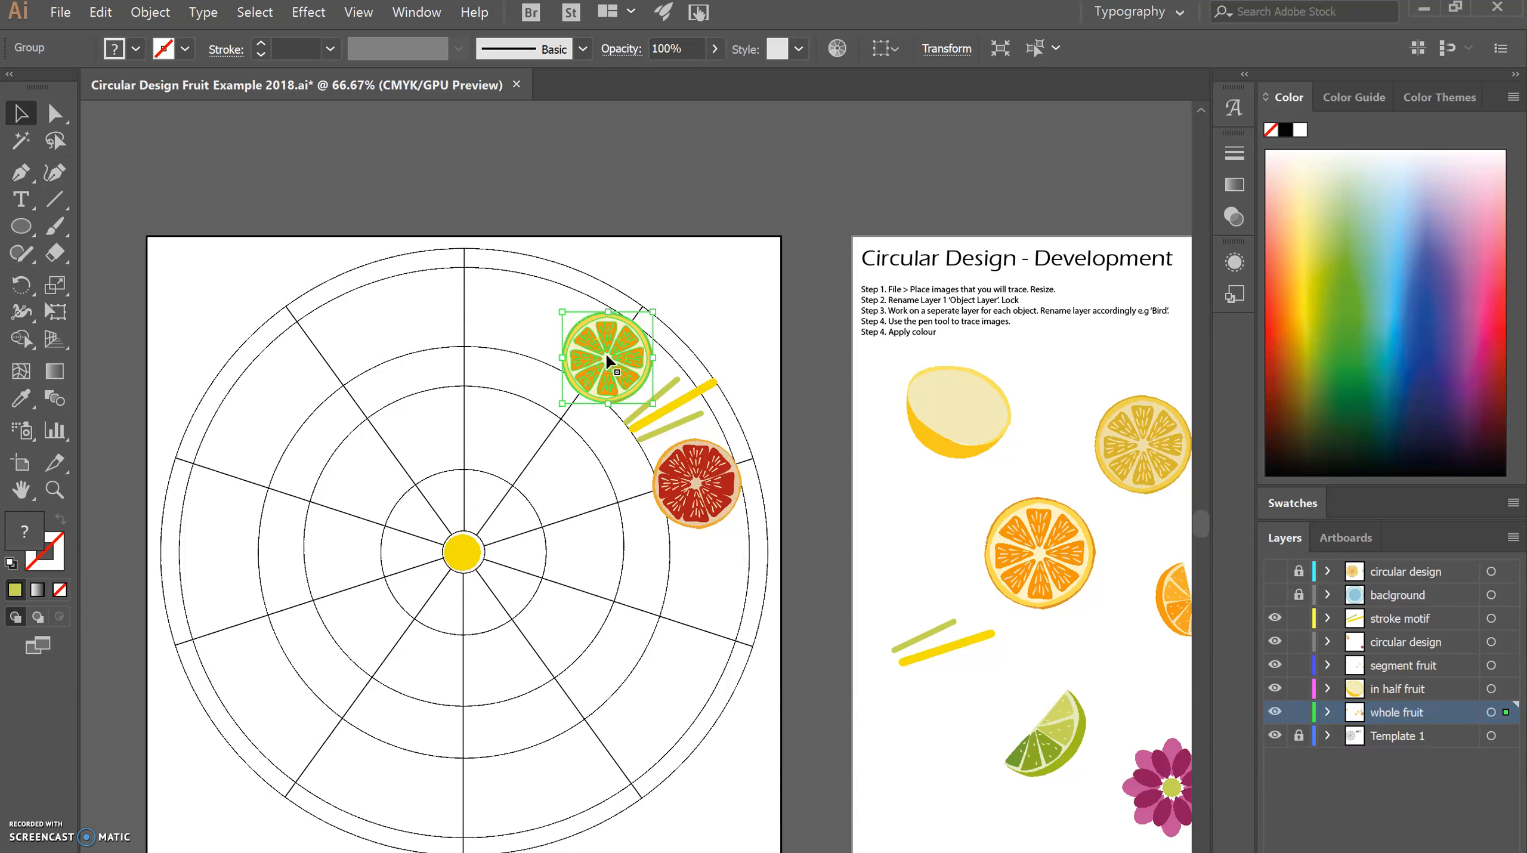
pyautogui.press('r')
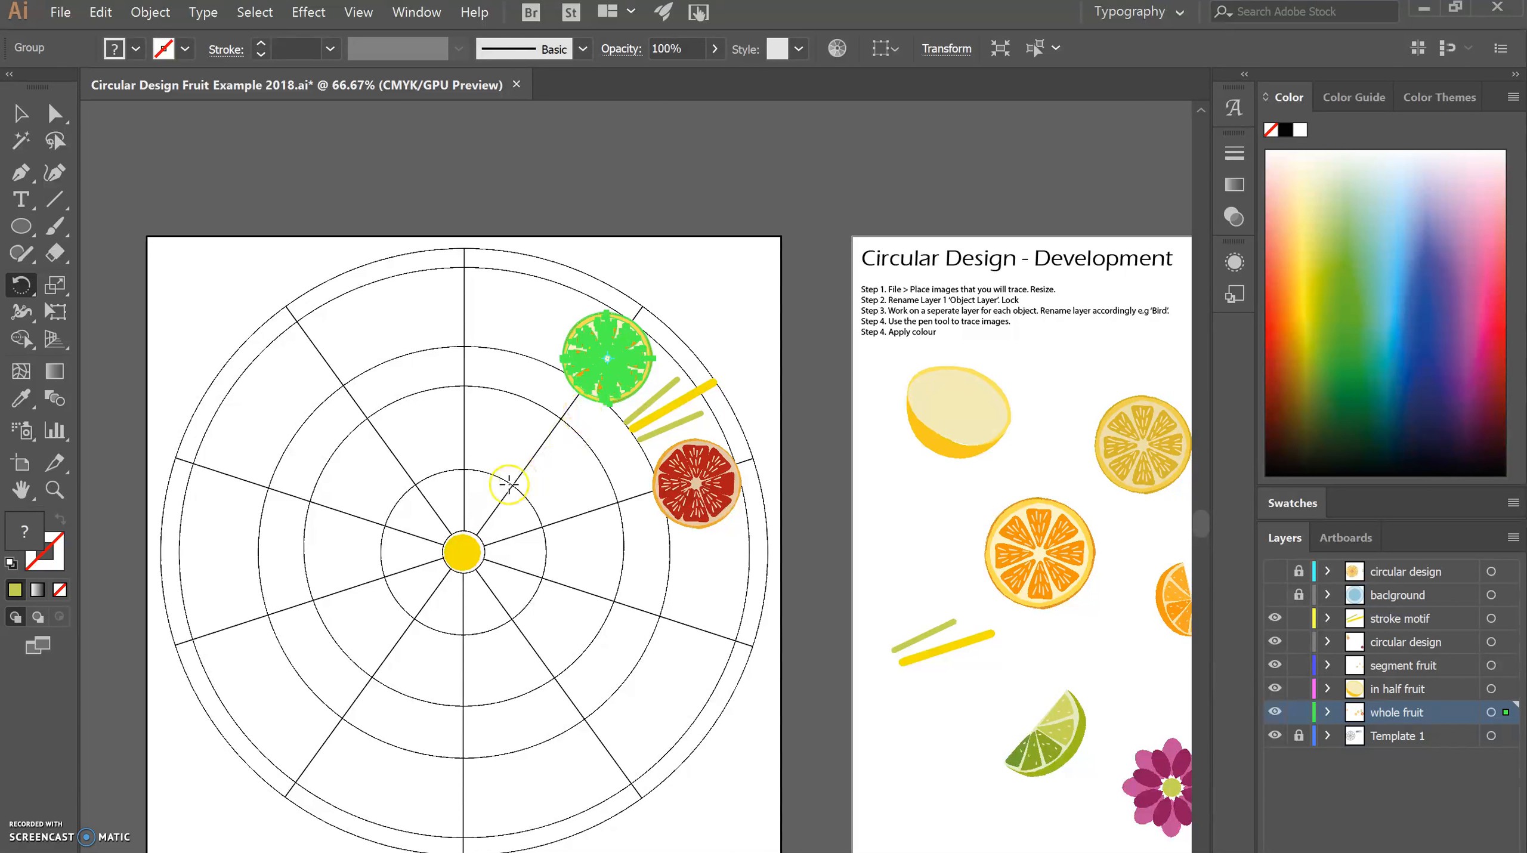
pyautogui.keyDown('alt'); pyautogui.click(461, 553); pyautogui.keyUp('alt')
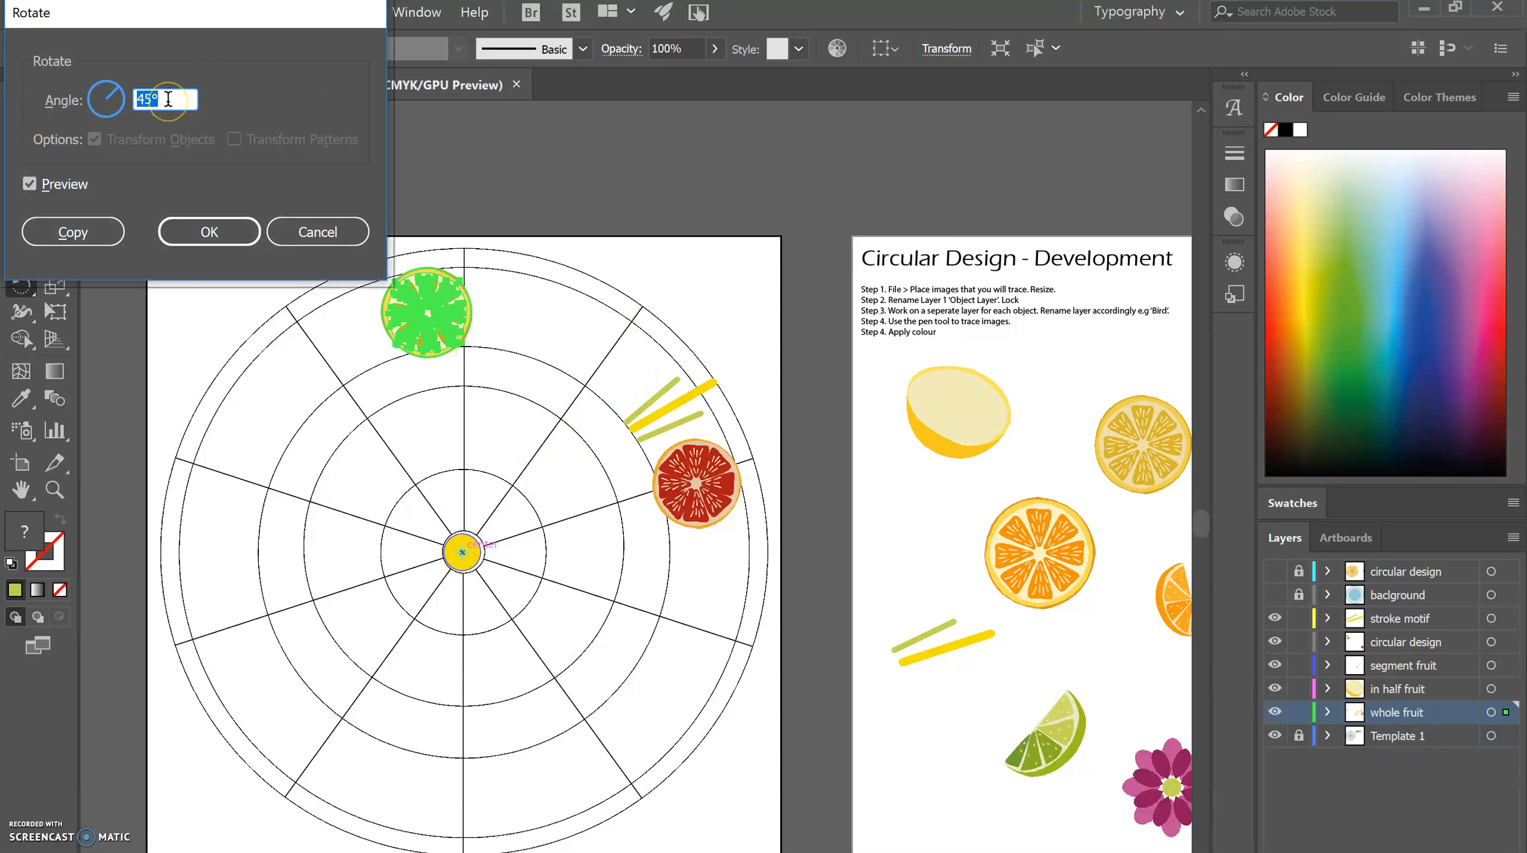
# Try a rotation angle of 360/4 for the orange slice and toggle the preview to check its position.
pyautogui.write('360/4')
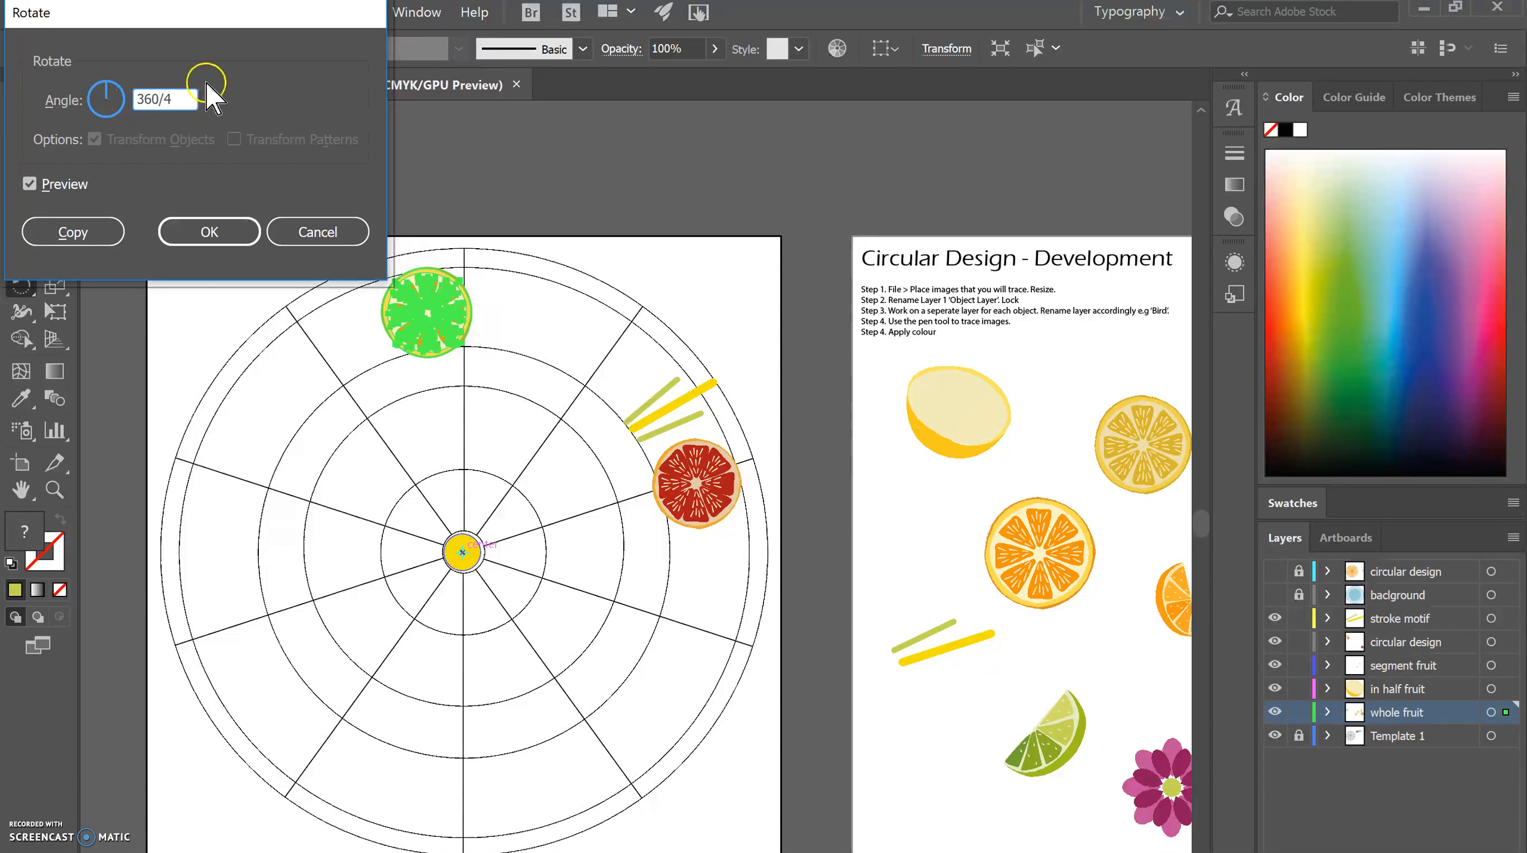
pyautogui.click(29, 181)
pyautogui.click(30, 180)
pyautogui.click(29, 181)
pyautogui.click(30, 181)
pyautogui.click(30, 181)
pyautogui.click(30, 181)
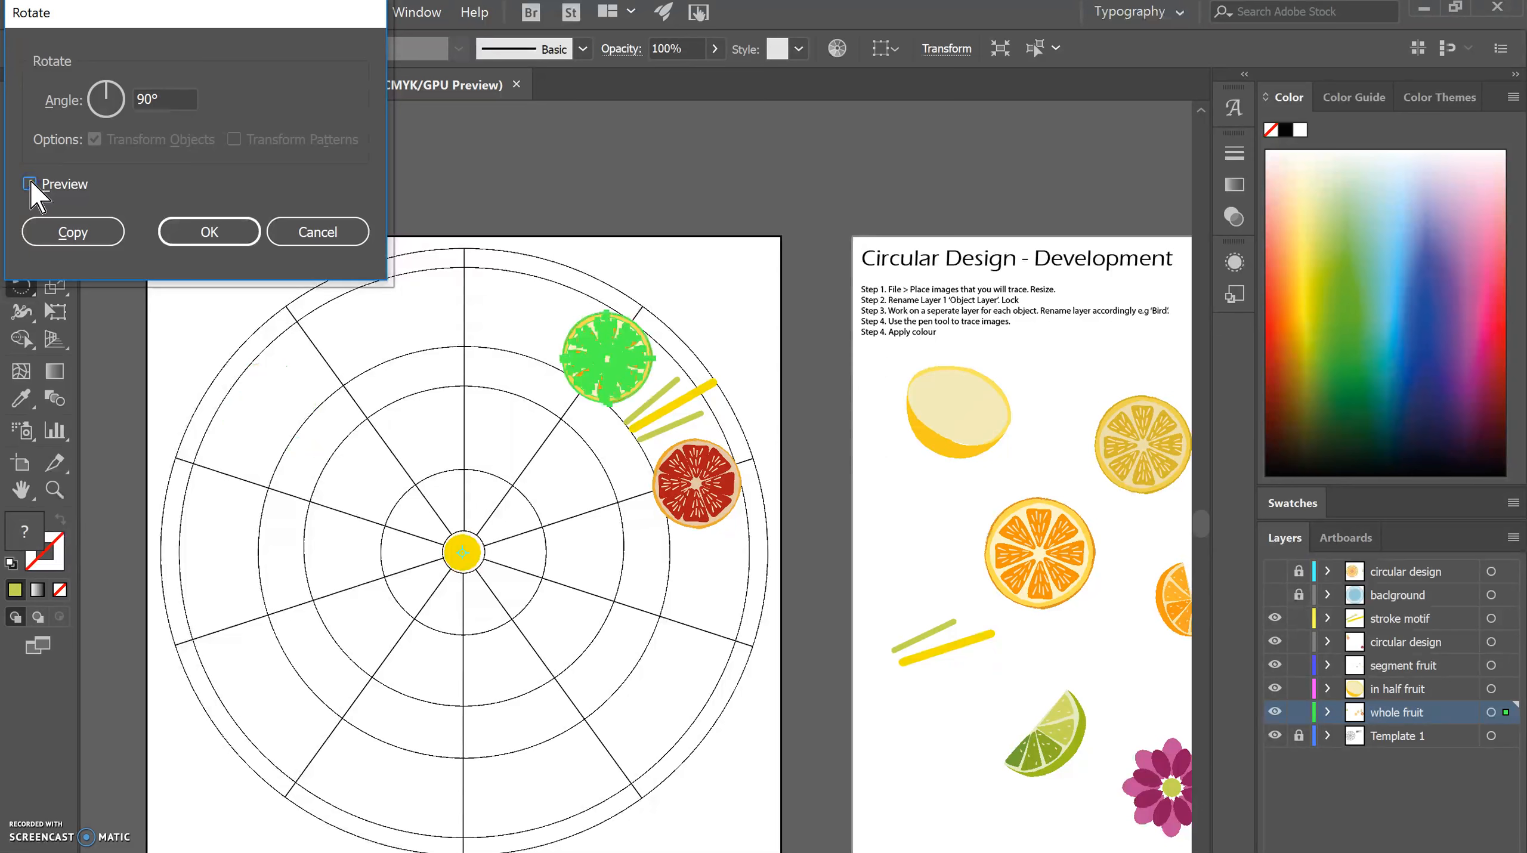
# Set the rotation angle to 360/5, preview it, and create a rotated copy of the orange slice.
pyautogui.click(143, 98)
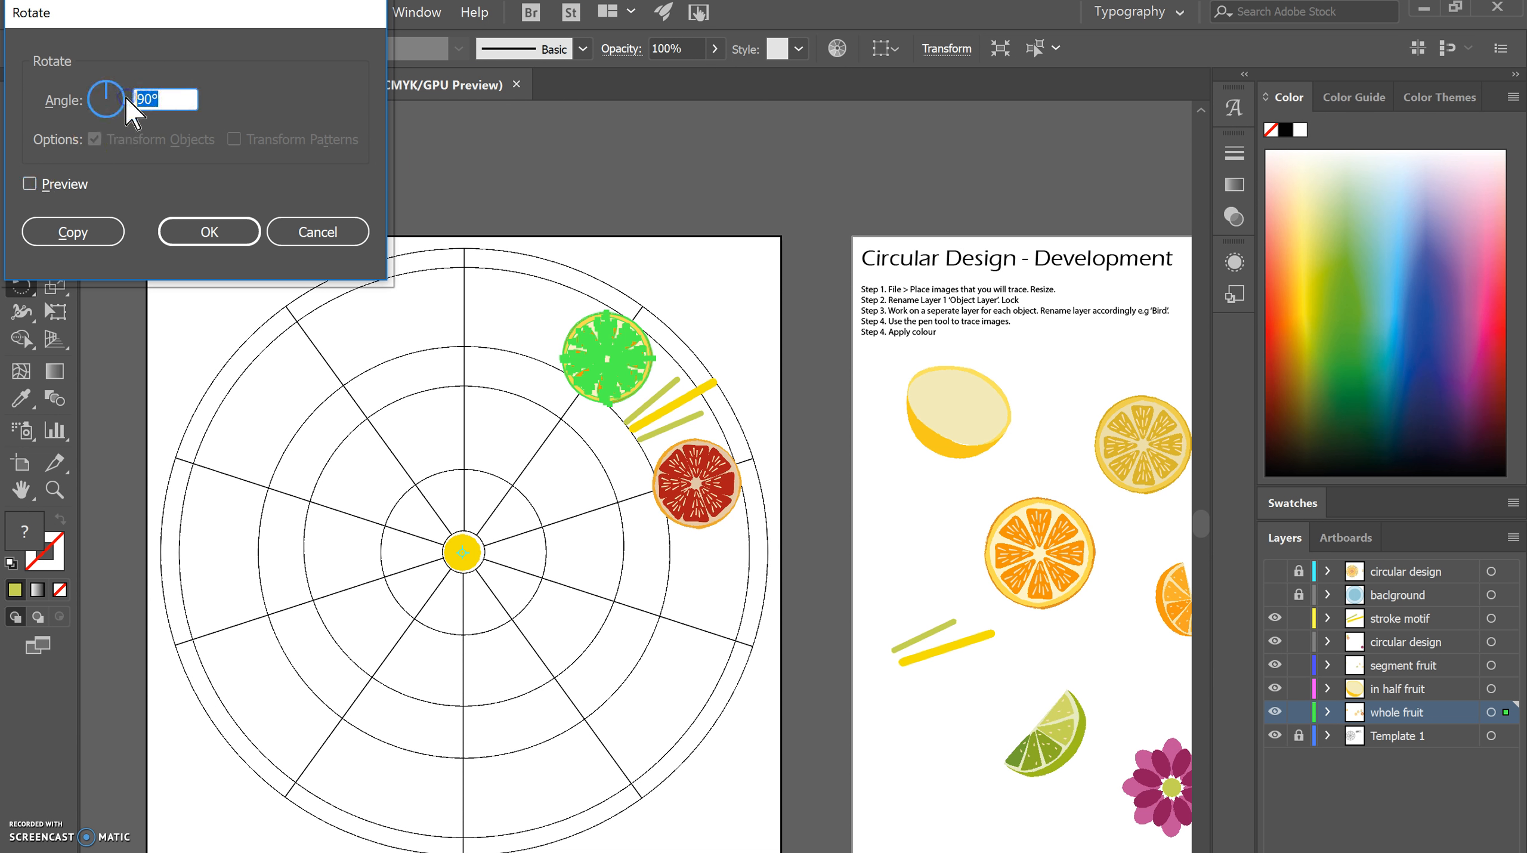
pyautogui.write('360/5')
pyautogui.click(30, 184)
pyautogui.click(29, 184)
pyautogui.click(30, 184)
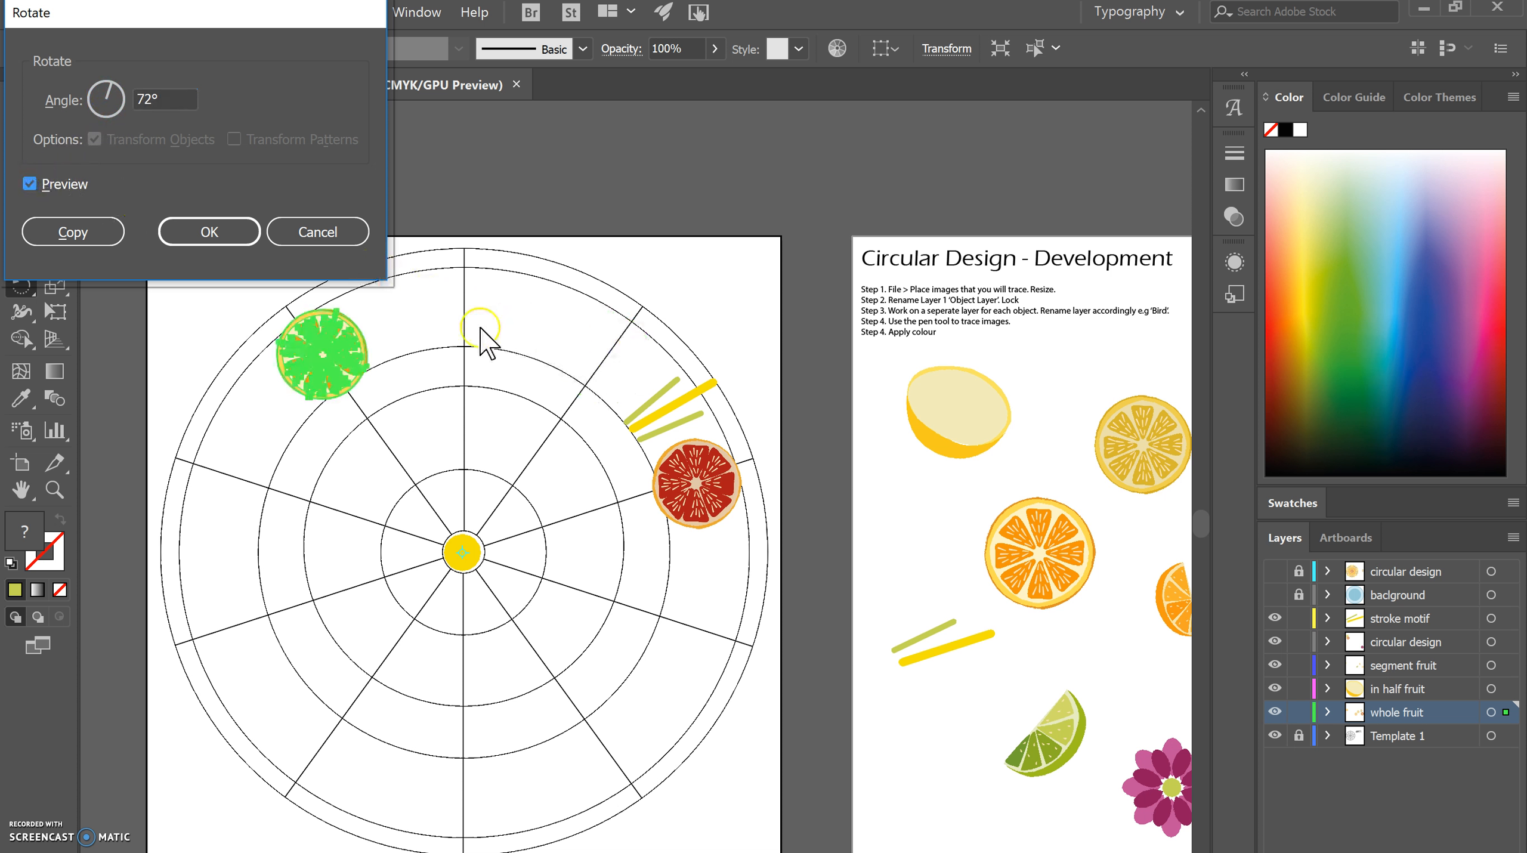
pyautogui.click(72, 234)
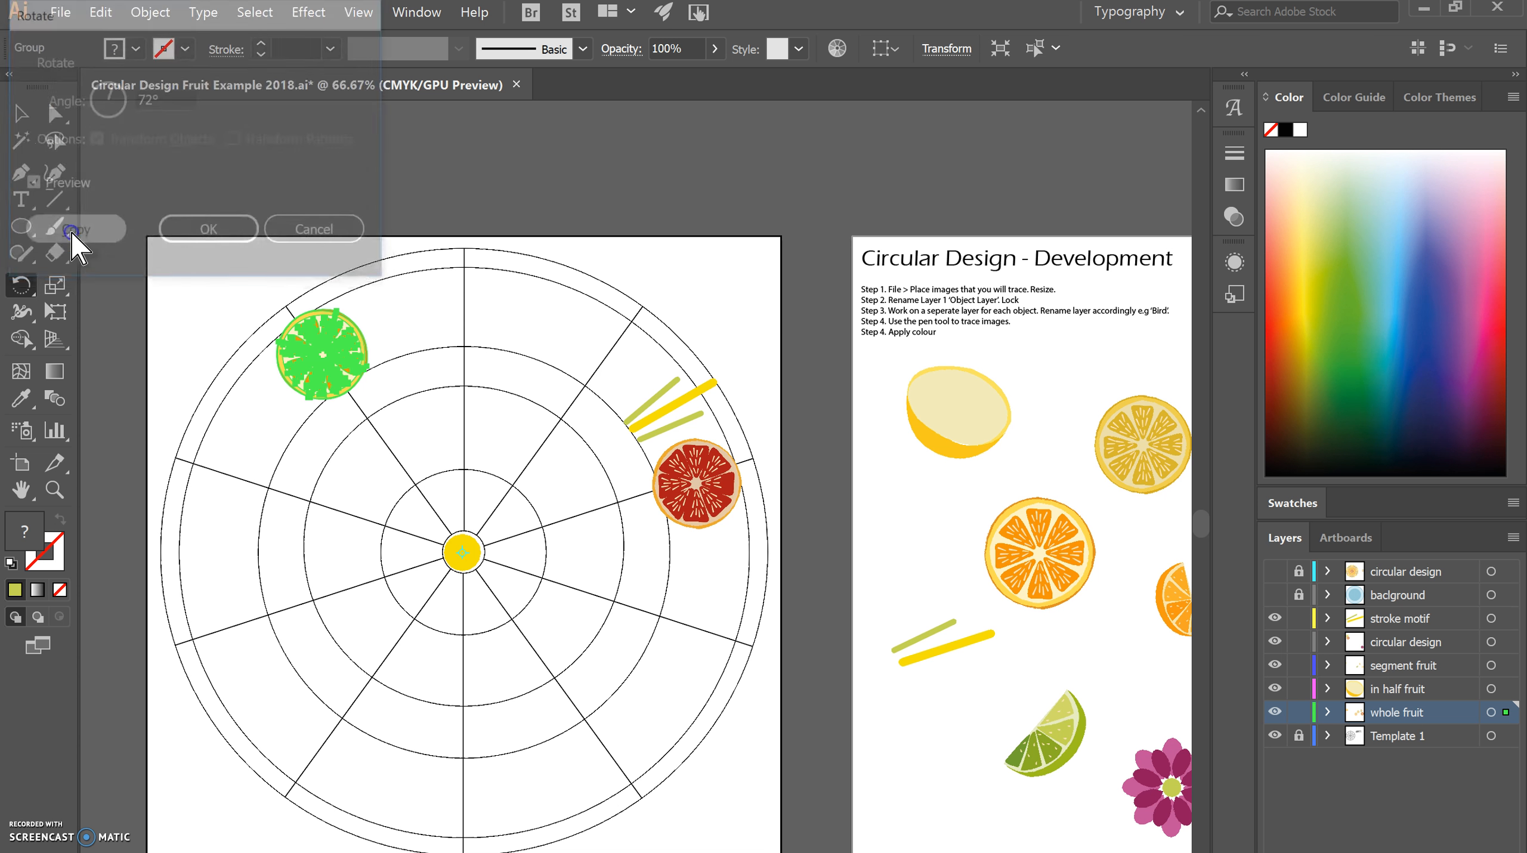
# Repeat the rotated orange slice copy three times to complete the ring of five, and leave the Rotate tool.
pyautogui.hotkey('ctrl', 'd')
pyautogui.hotkey('ctrl', 'd')
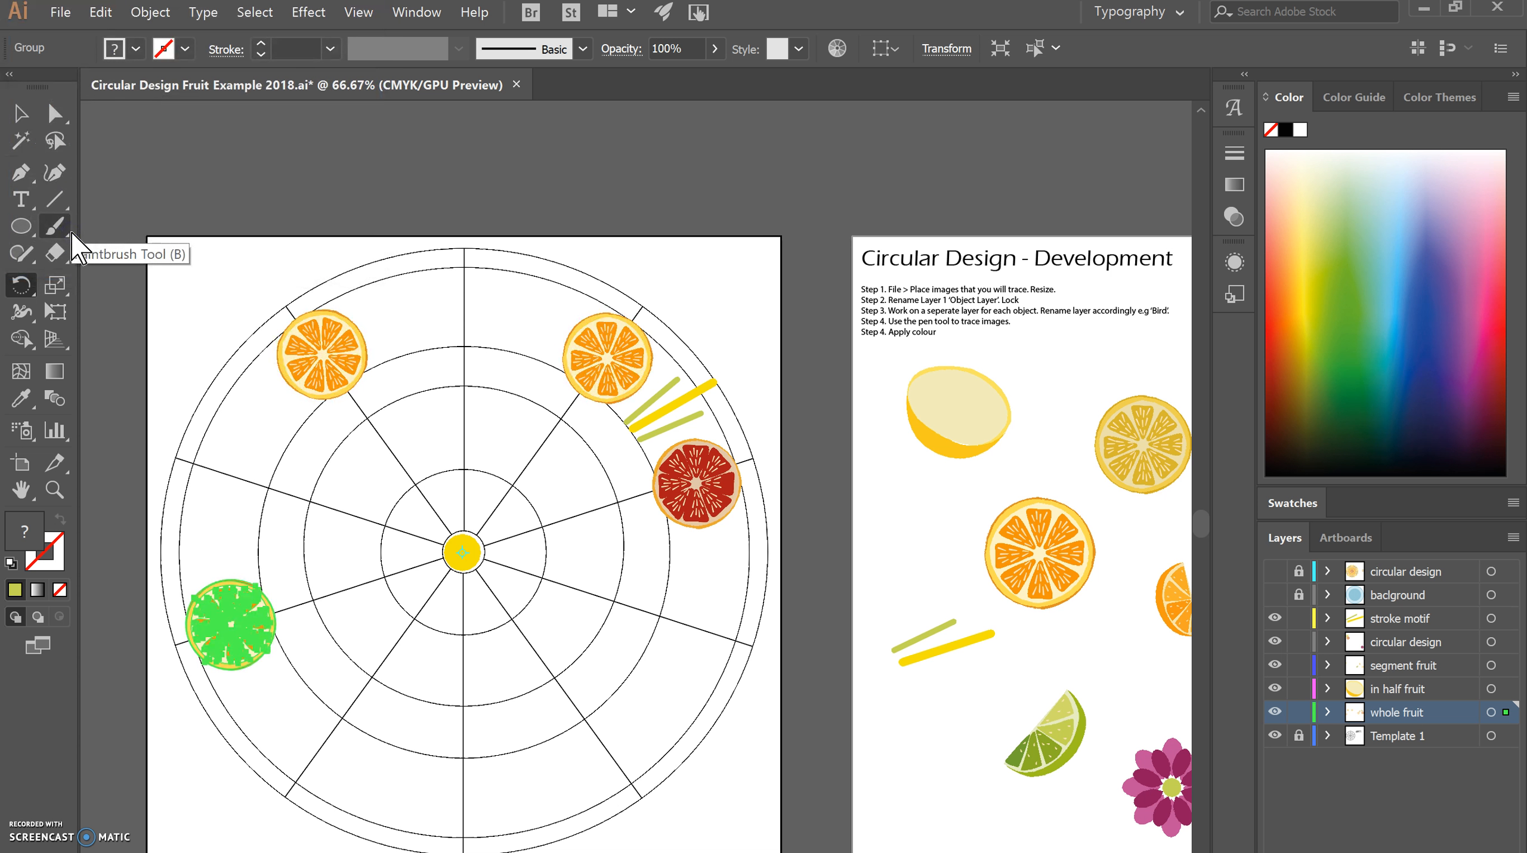
pyautogui.hotkey('ctrl', 'd')
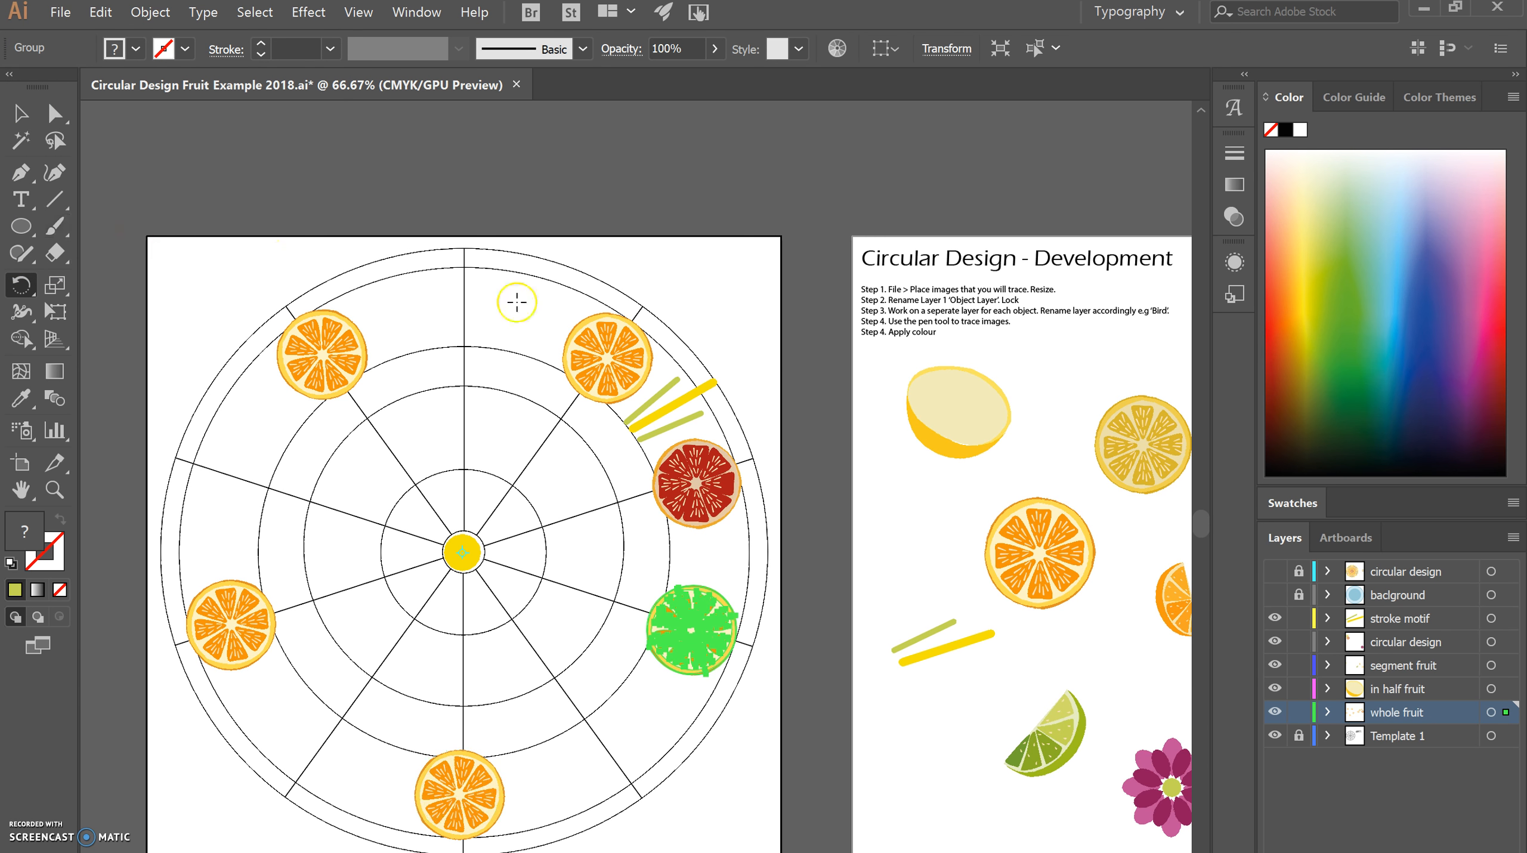
pyautogui.press('v')
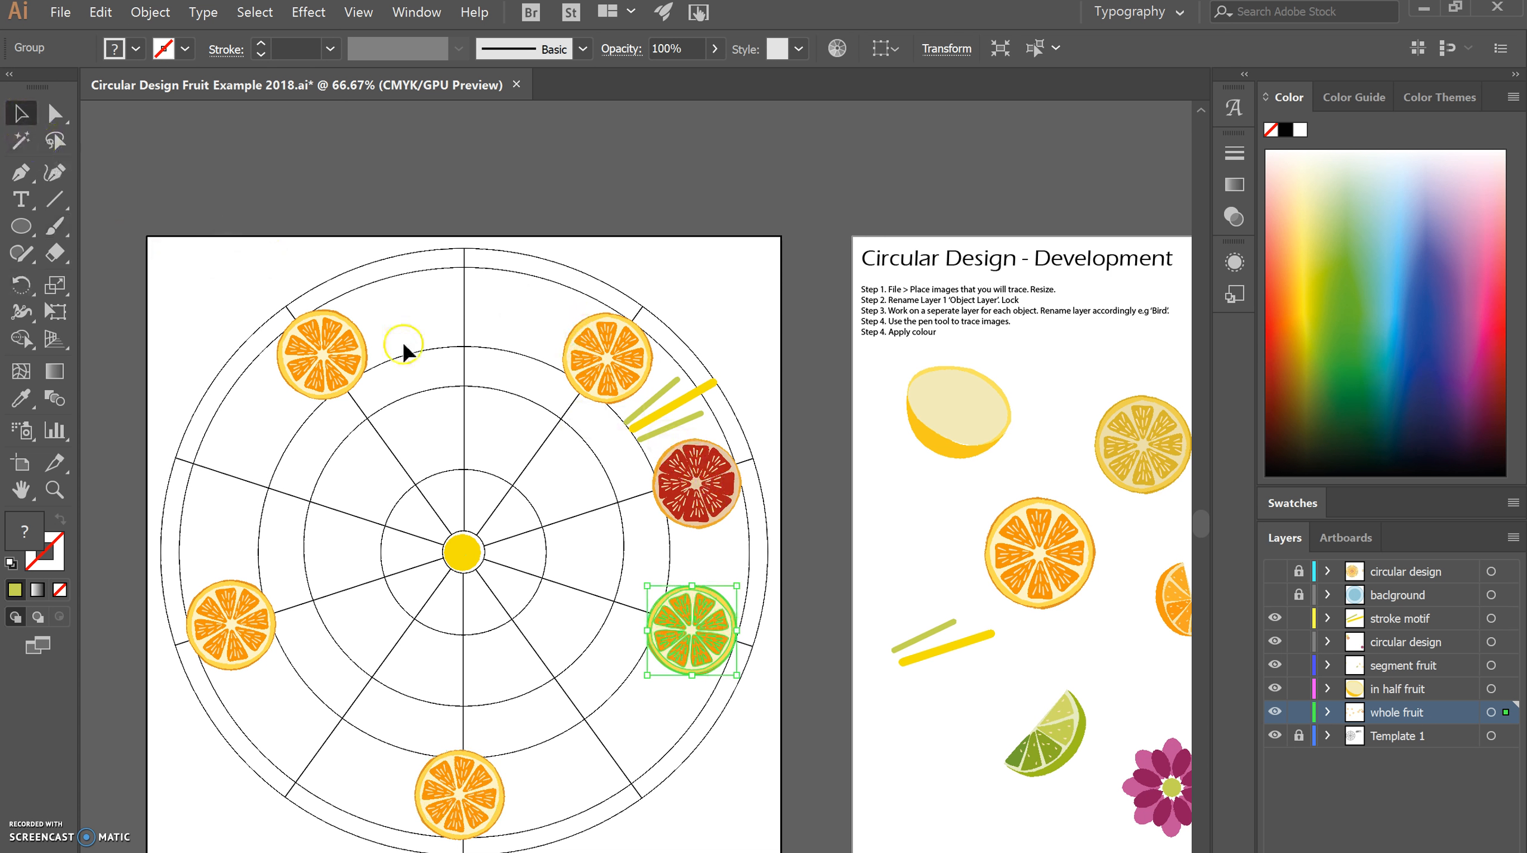
# Create a copy of the template's grapefruit slice rotated by 360/5 about the template's centre.
pyautogui.click(685, 489)
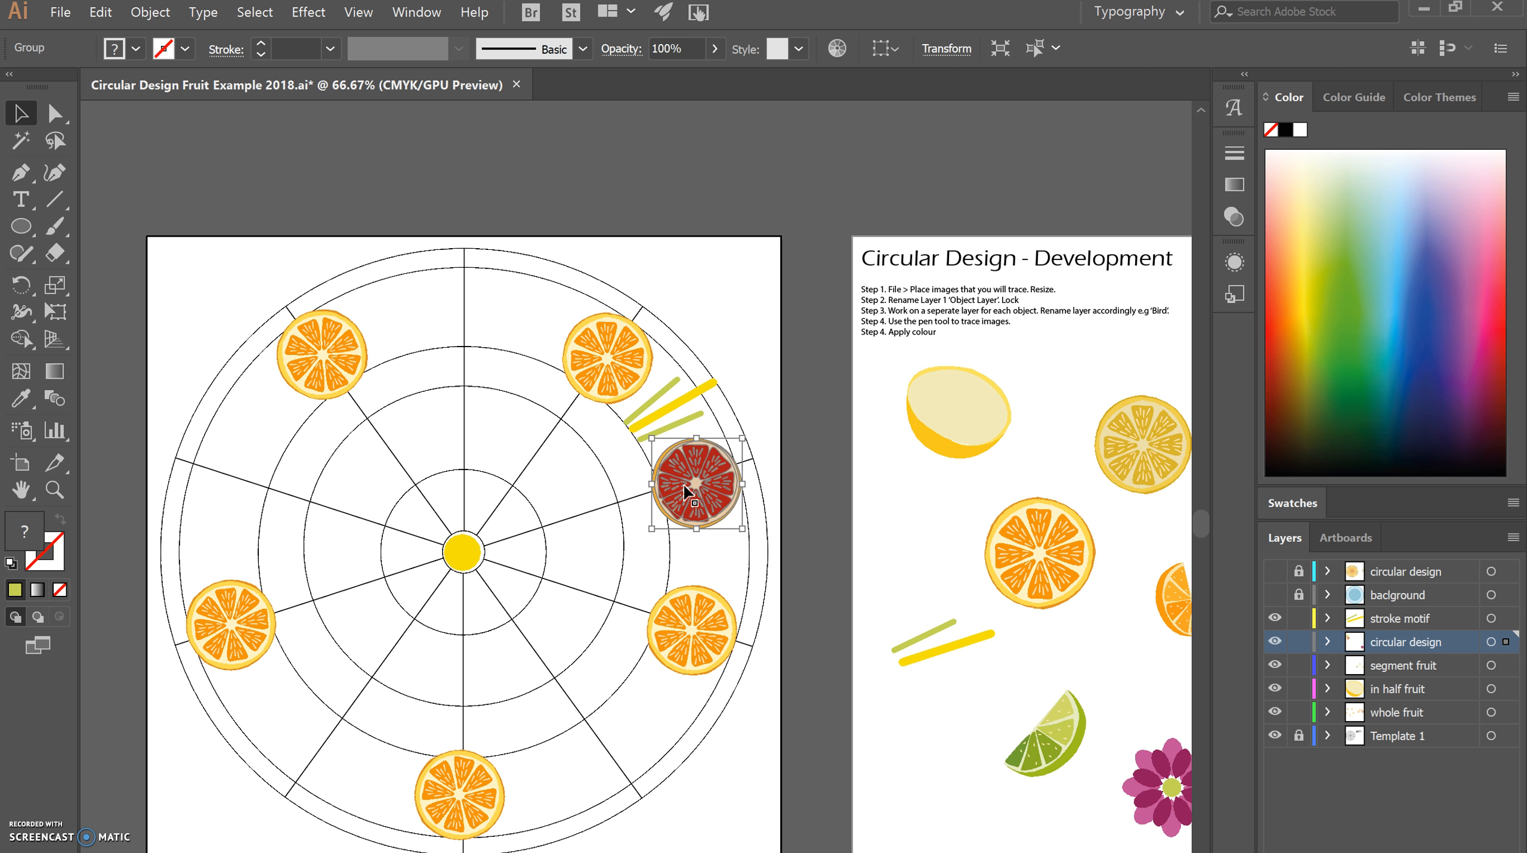
pyautogui.press('r')
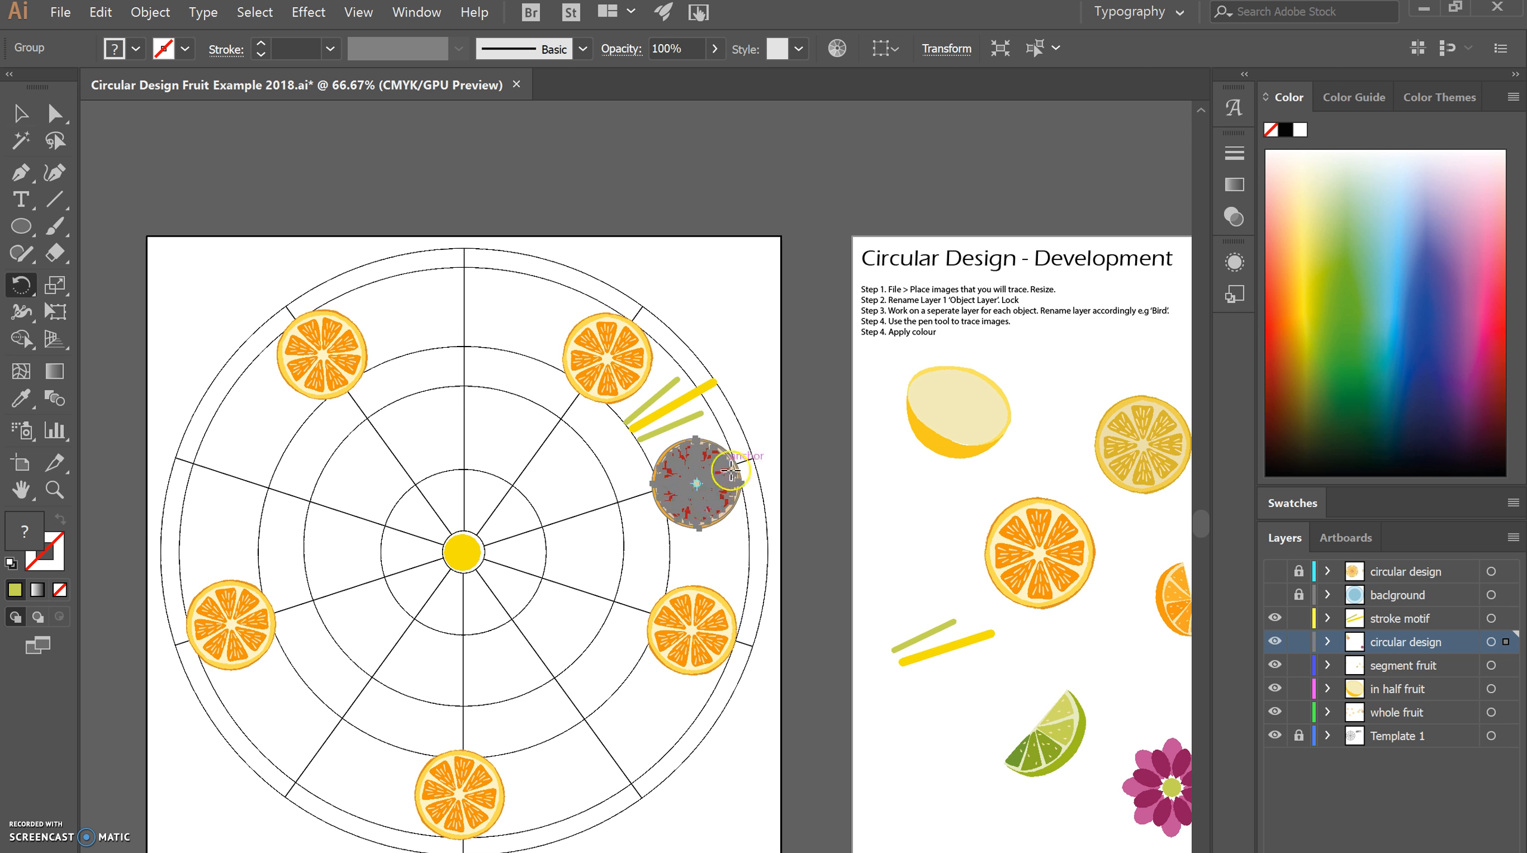
pyautogui.keyDown('alt'); pyautogui.click(463, 552); pyautogui.keyUp('alt')
pyautogui.write('3')
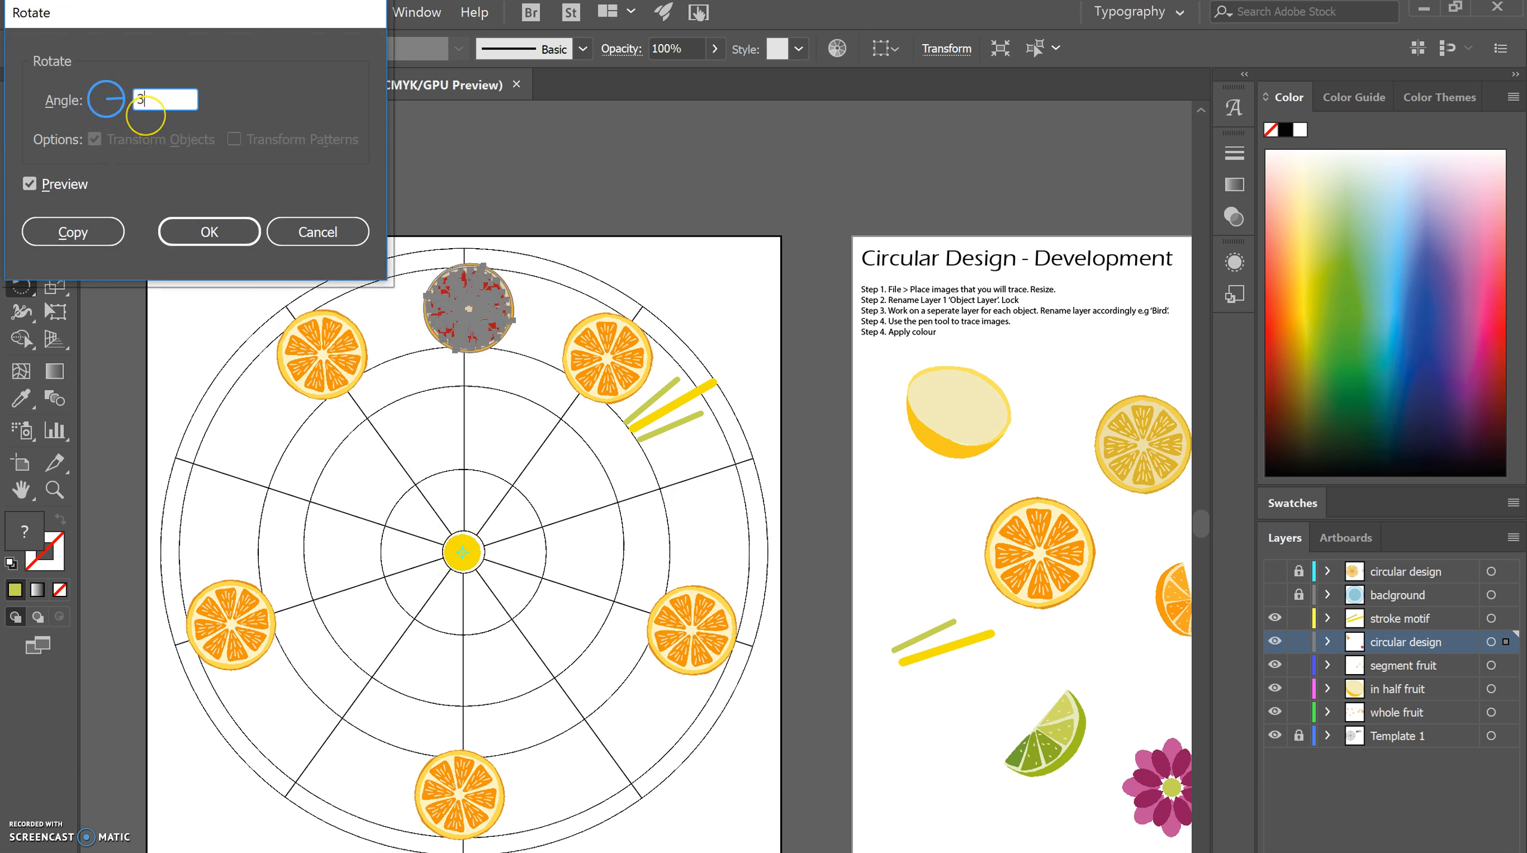
pyautogui.write('60/5')
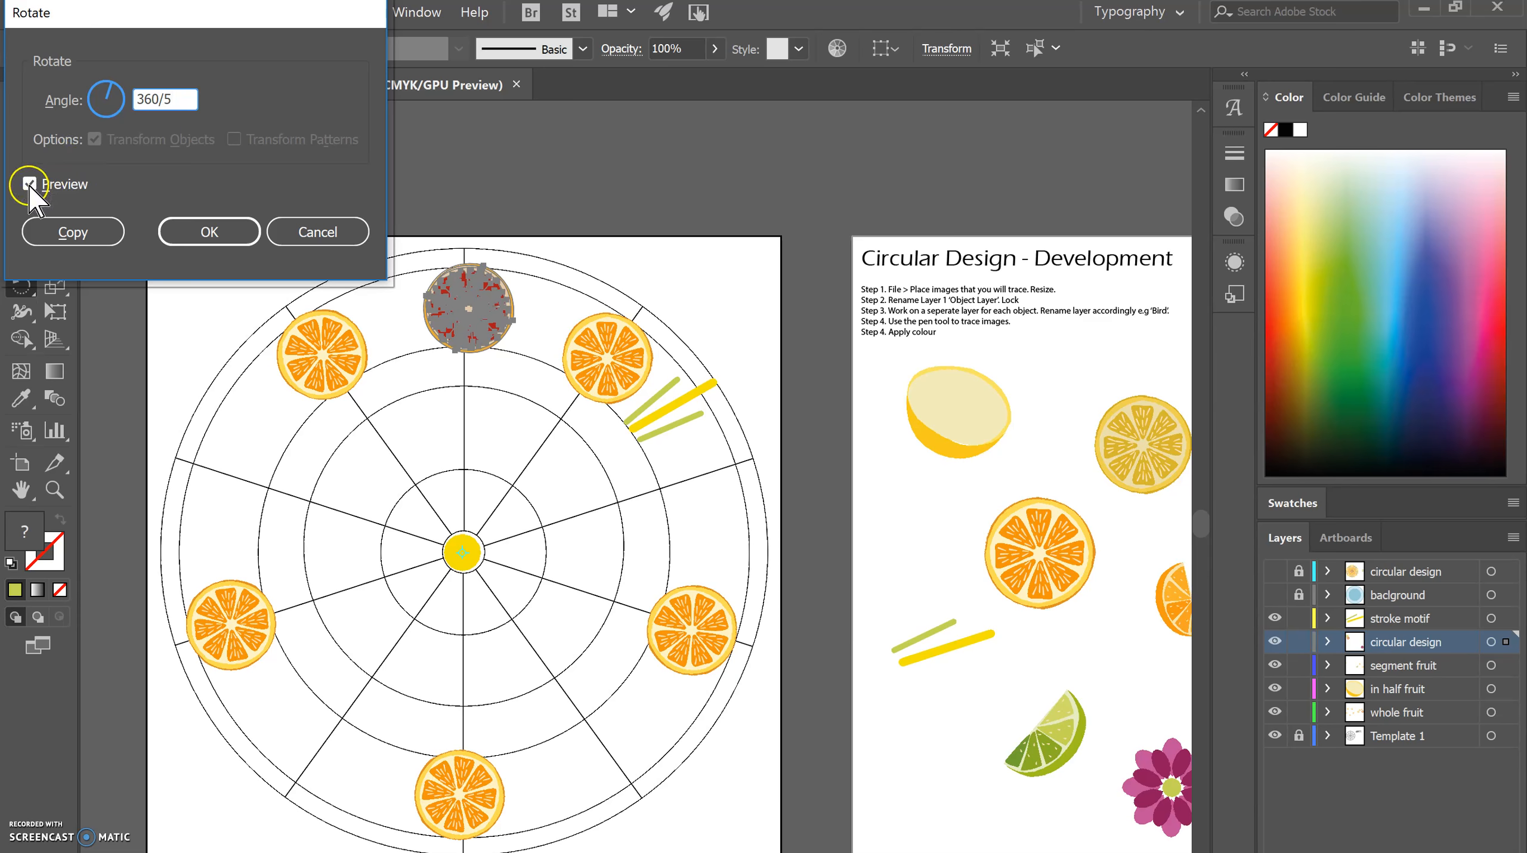
pyautogui.click(28, 184)
pyautogui.click(28, 184)
pyautogui.click(28, 184)
pyautogui.click(29, 185)
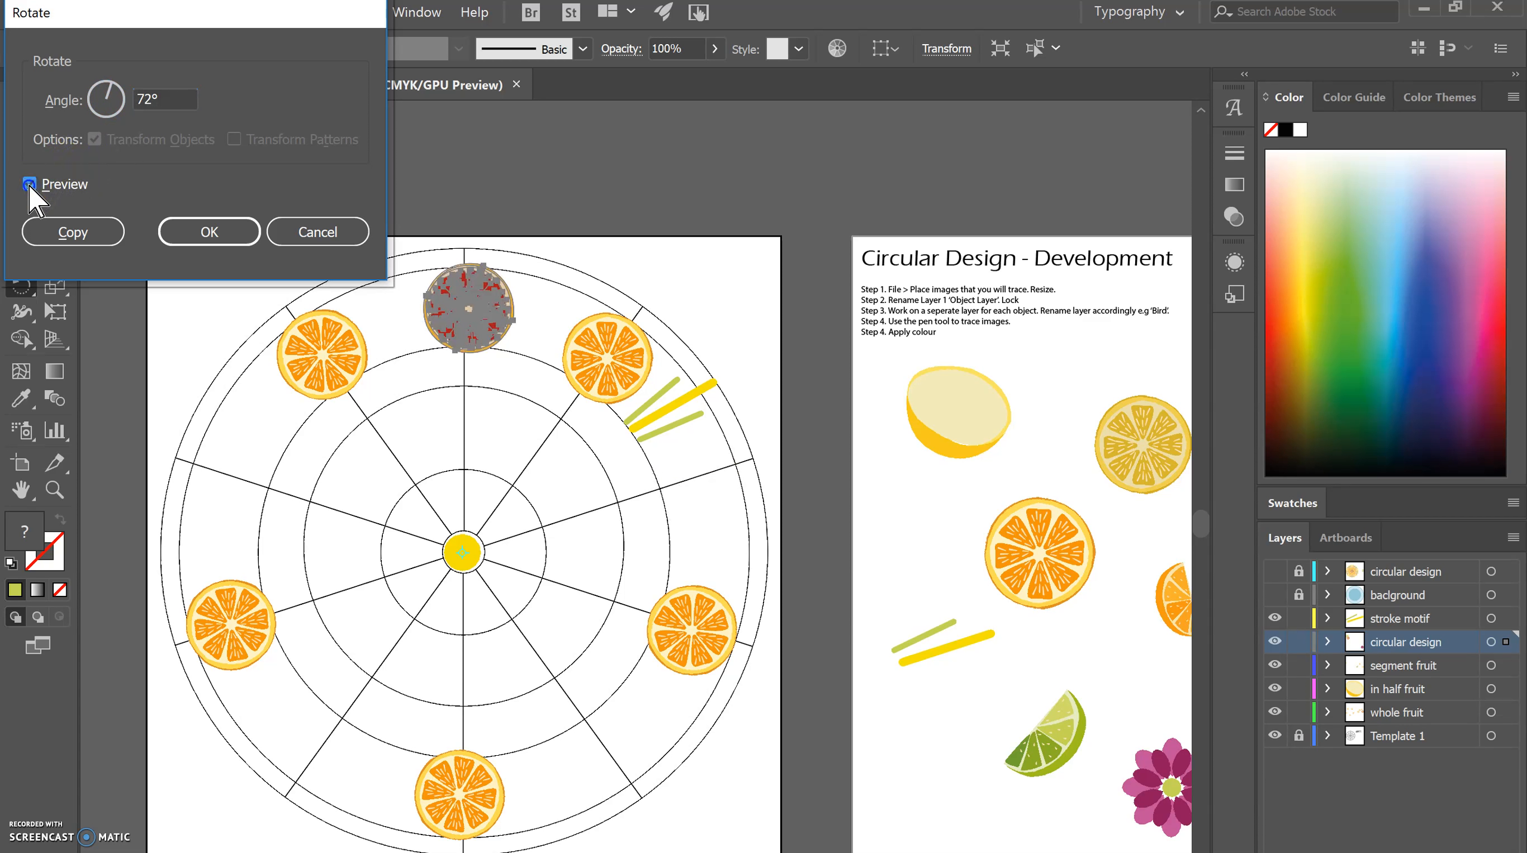
pyautogui.click(62, 232)
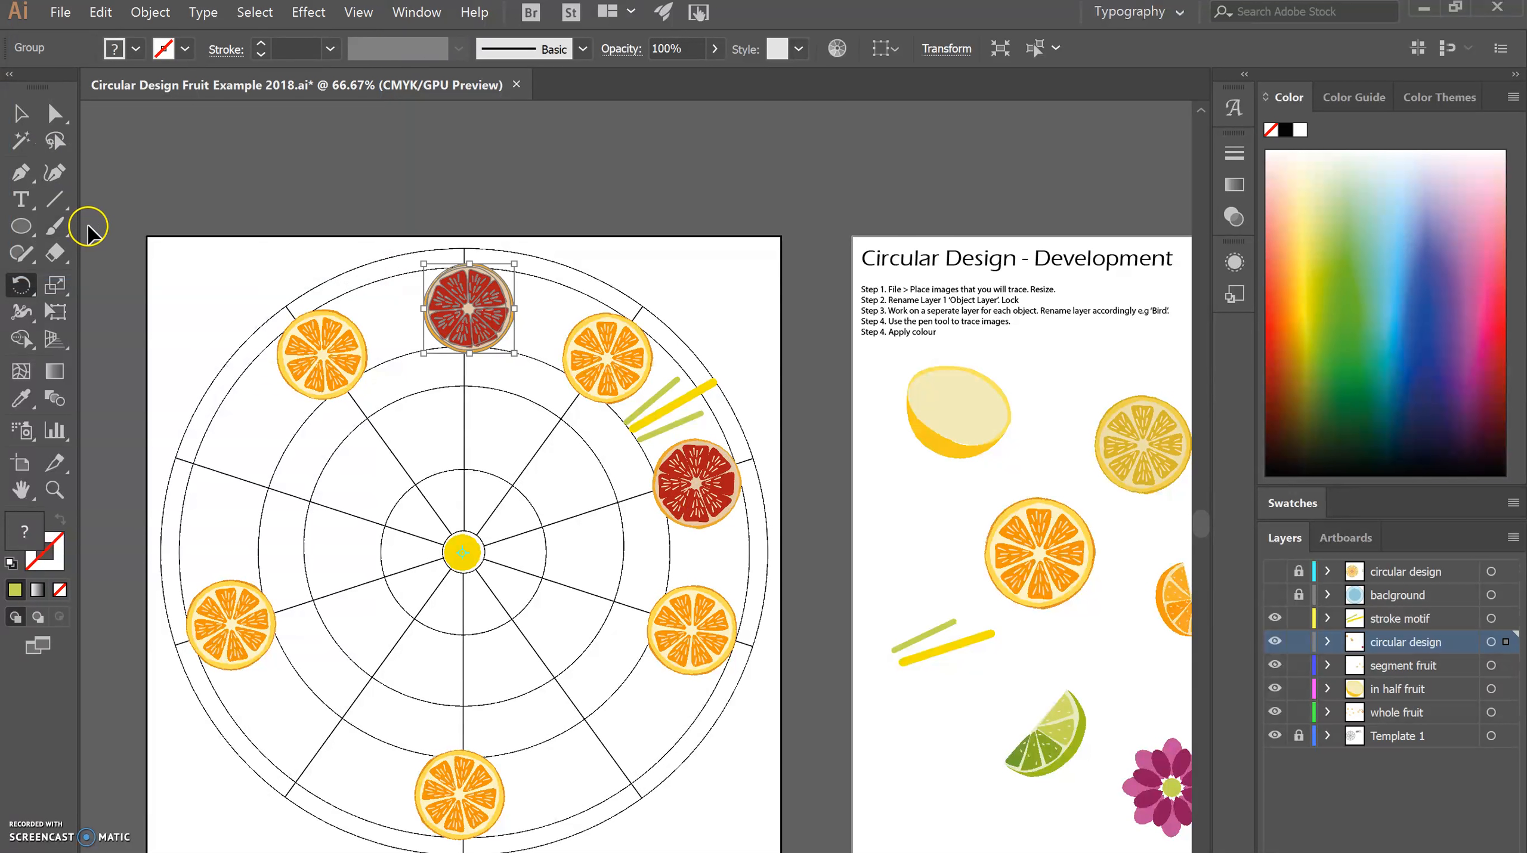
# Repeat the rotated grapefruit copy three times around the template and clear the selection.
pyautogui.hotkey('ctrl', 'd')
pyautogui.hotkey('ctrl', 'd')
pyautogui.hotkey('ctrl', 'd')
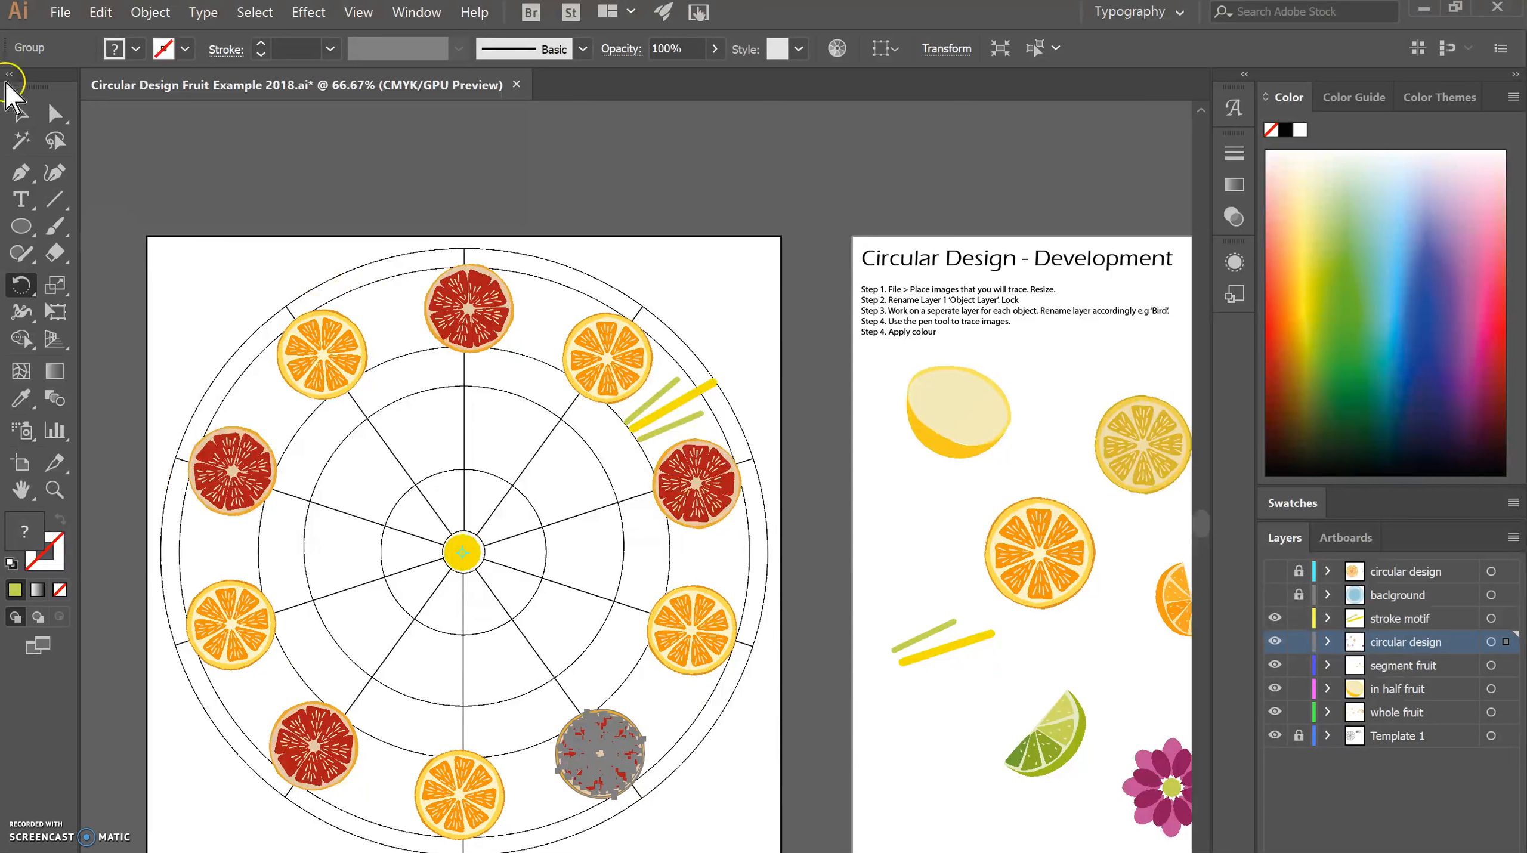
pyautogui.click(21, 113)
pyautogui.click(709, 325)
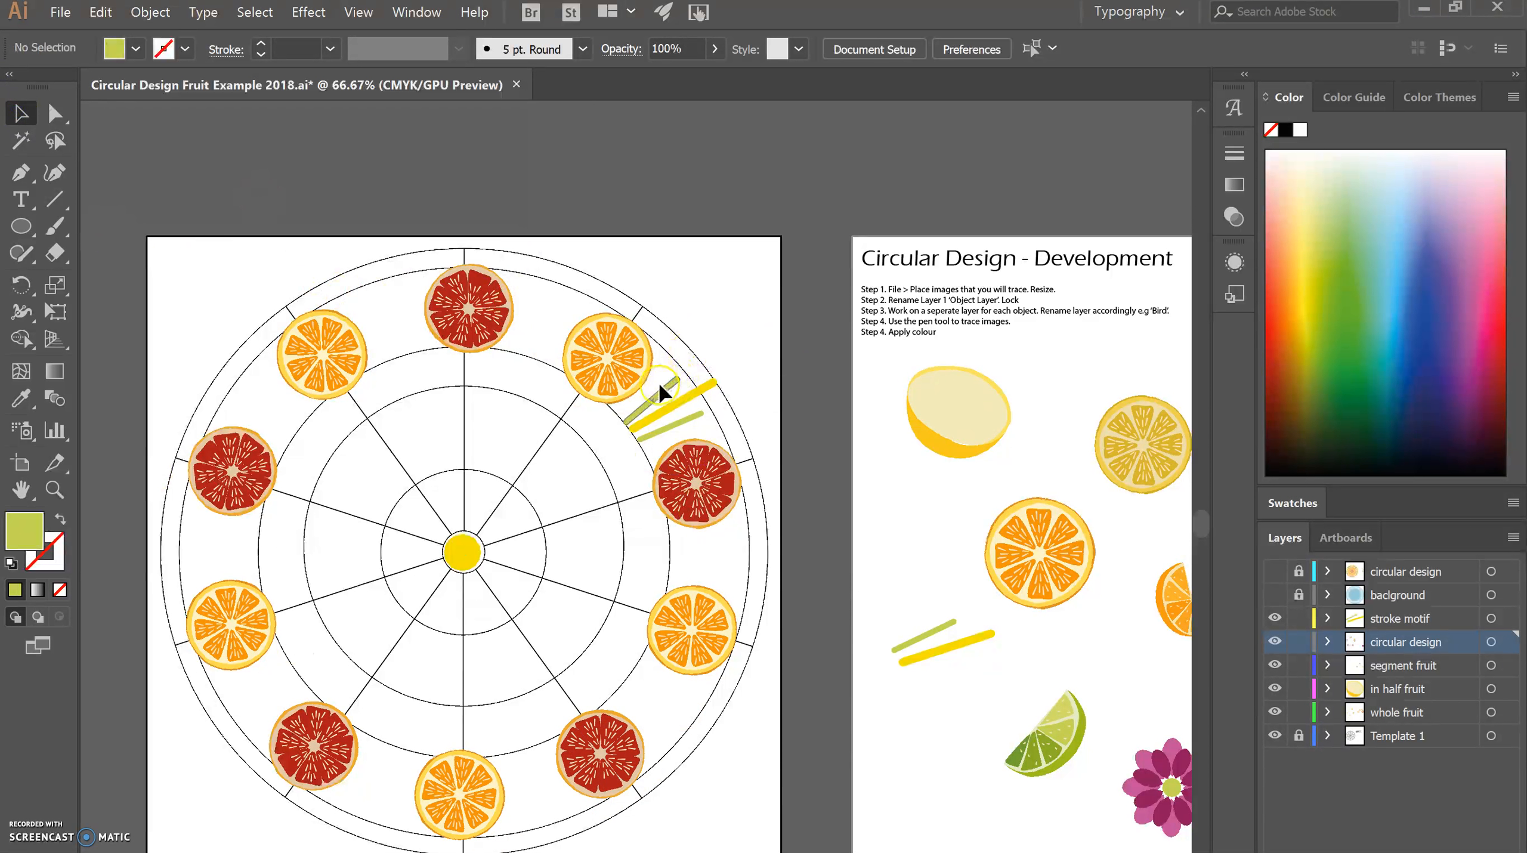
# Select the three strokes between the orange and grapefruit slices and start rotating them about the template's centre.
pyautogui.click(659, 385)
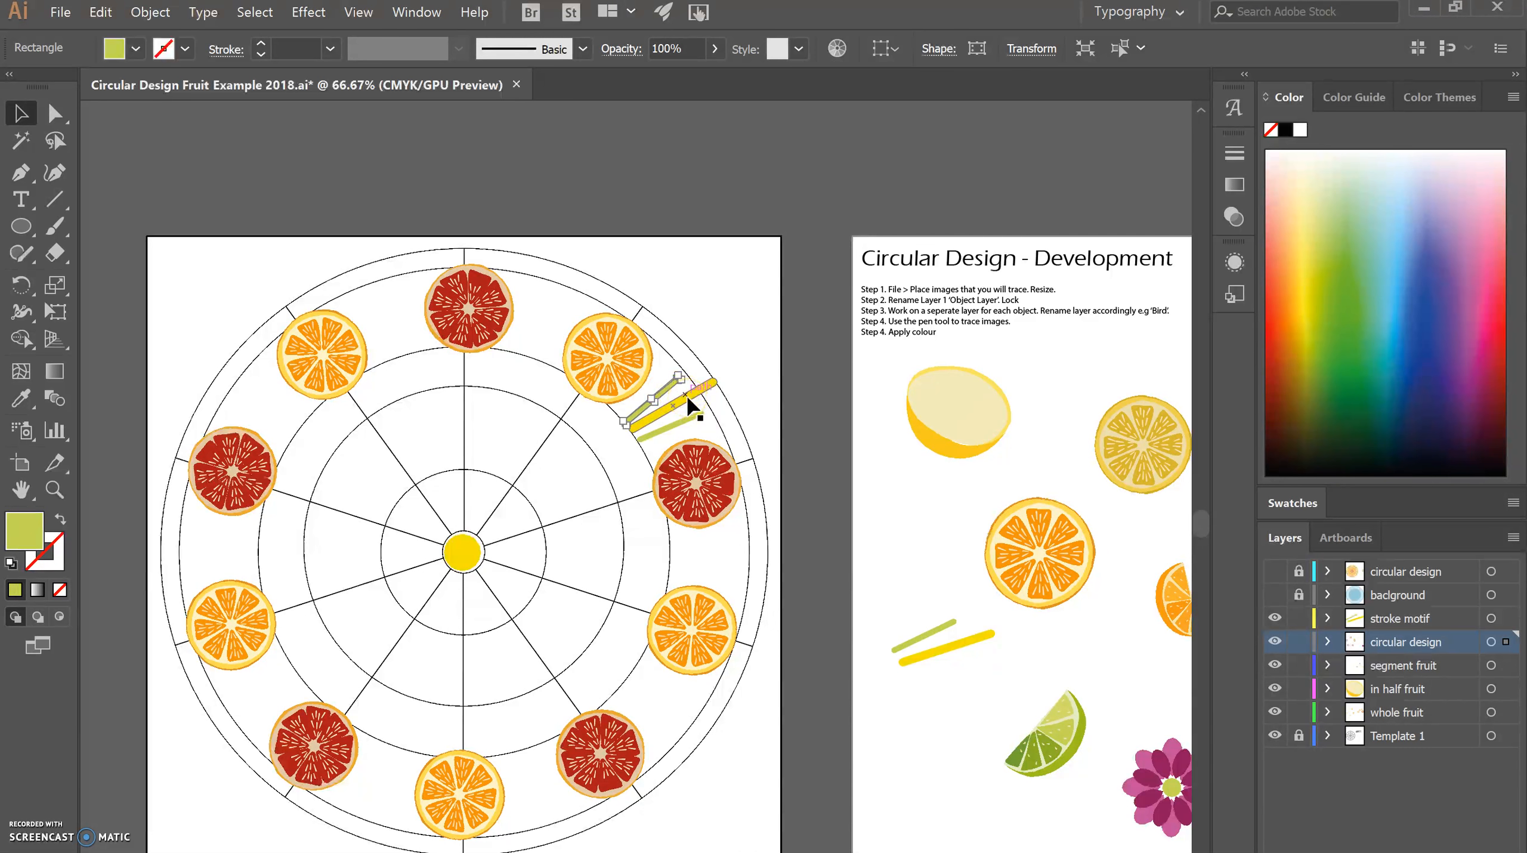
pyautogui.keyDown('shift'); pyautogui.click(690, 407); pyautogui.keyUp('shift')
pyautogui.keyDown('shift'); pyautogui.click(697, 416); pyautogui.keyUp('shift')
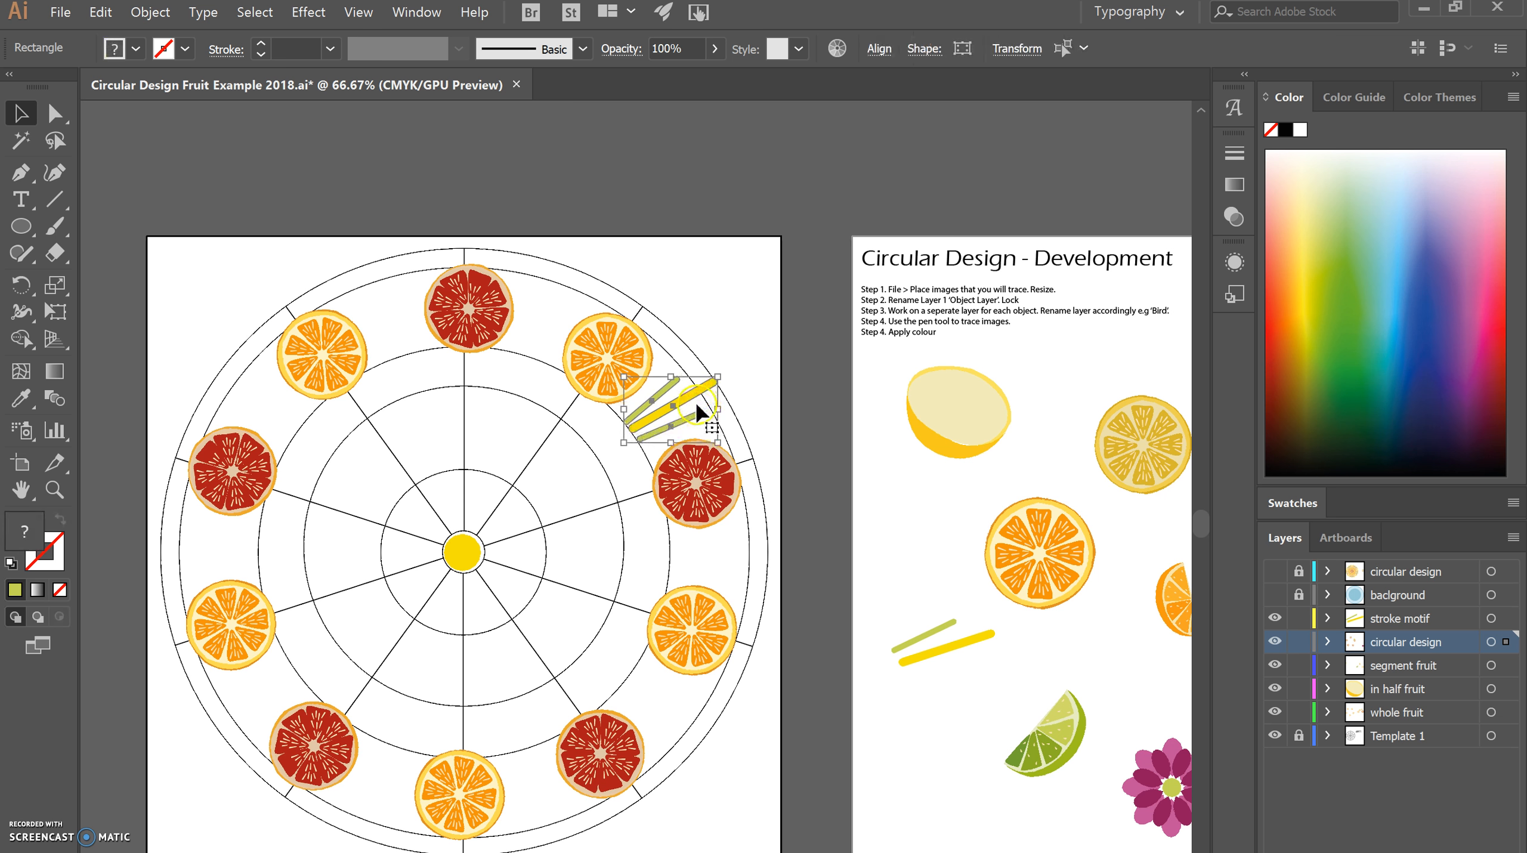
pyautogui.press('r')
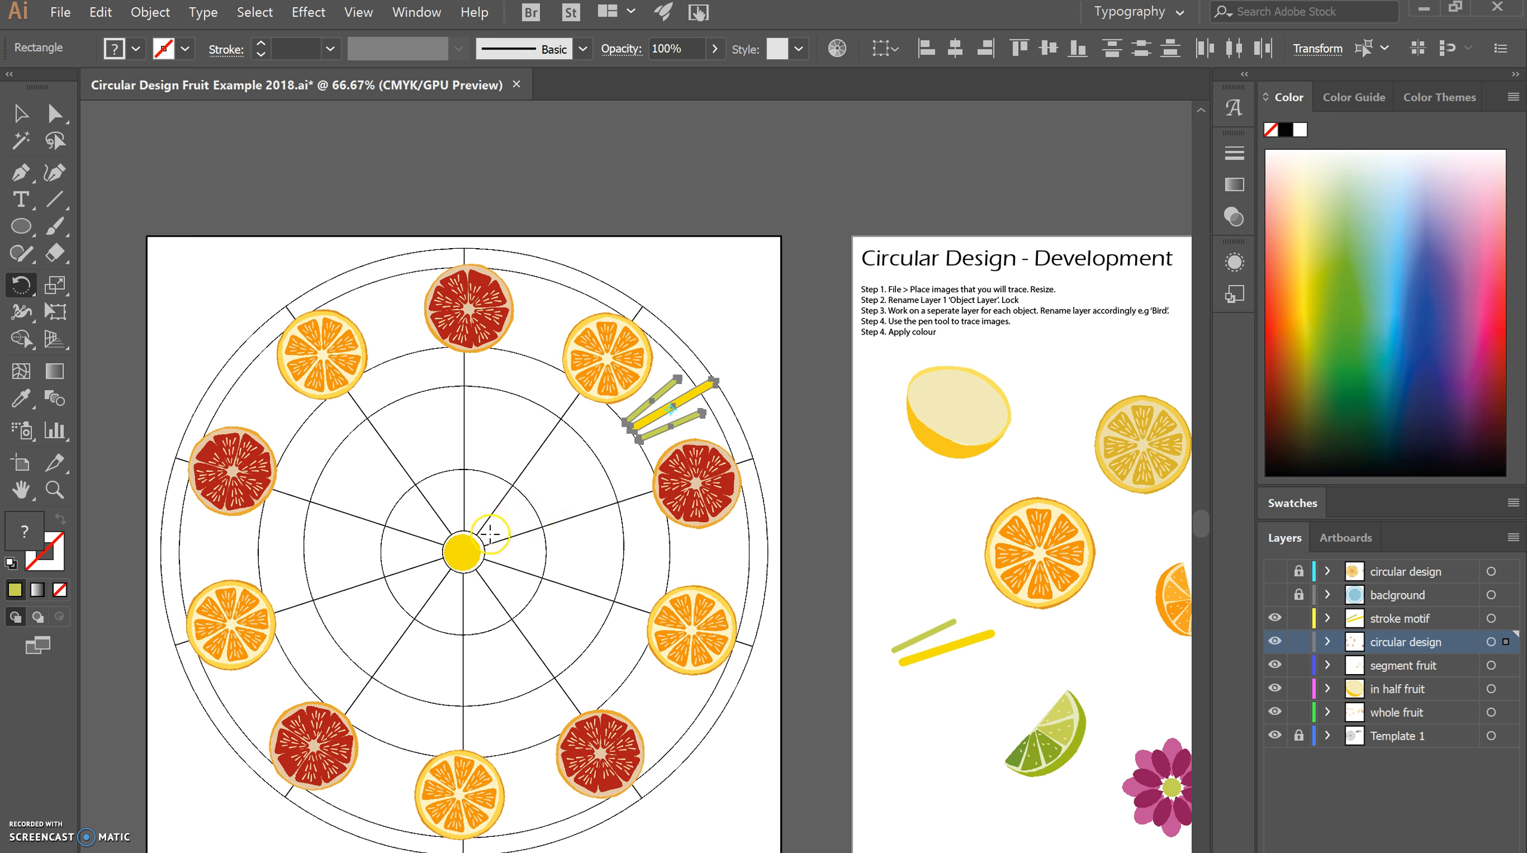
pyautogui.keyDown('alt'); pyautogui.click(462, 553); pyautogui.keyUp('alt')
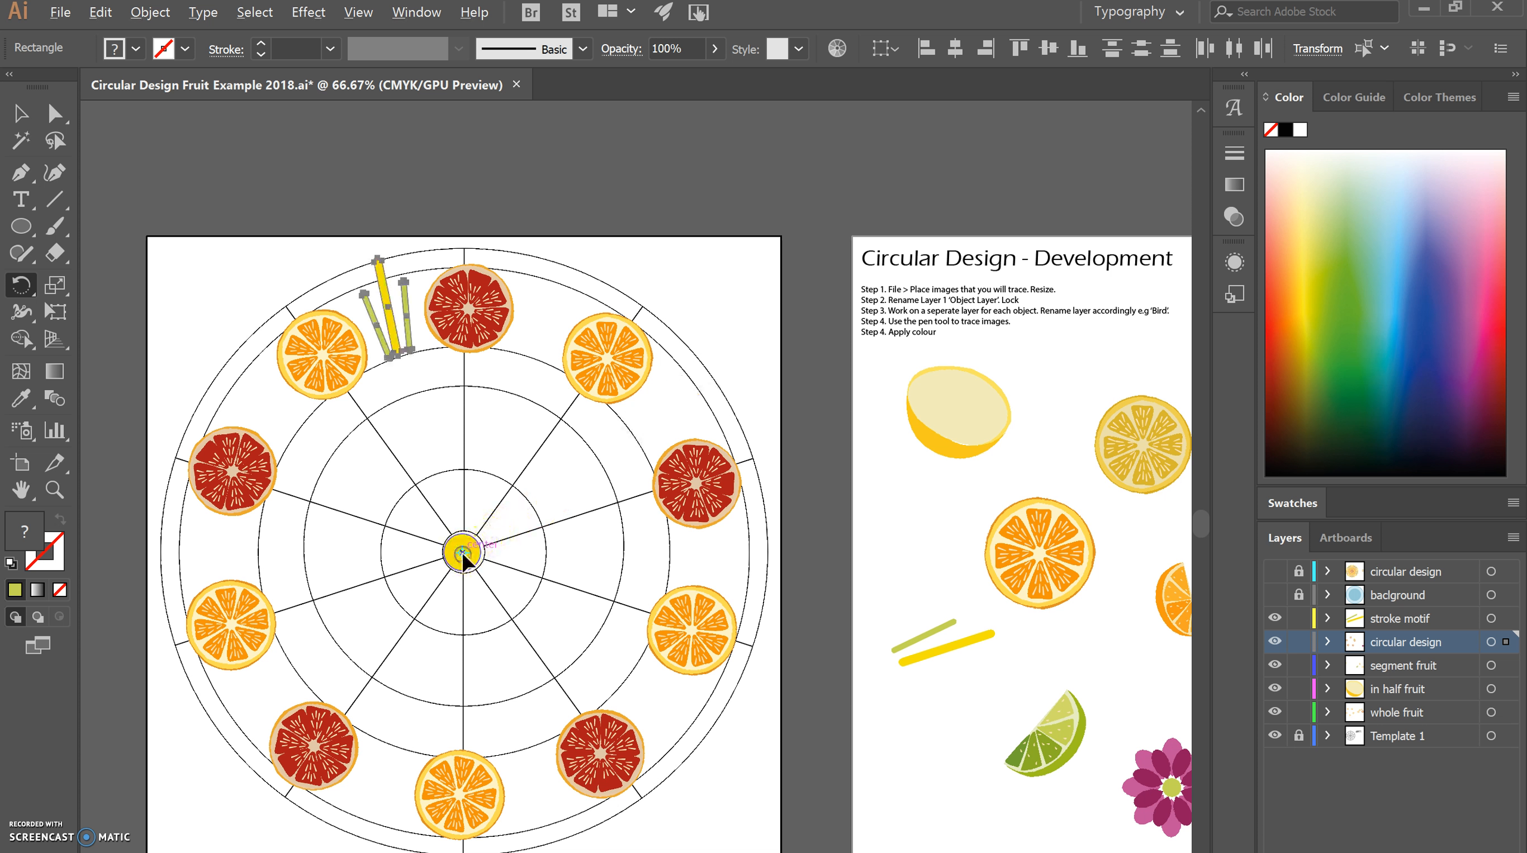